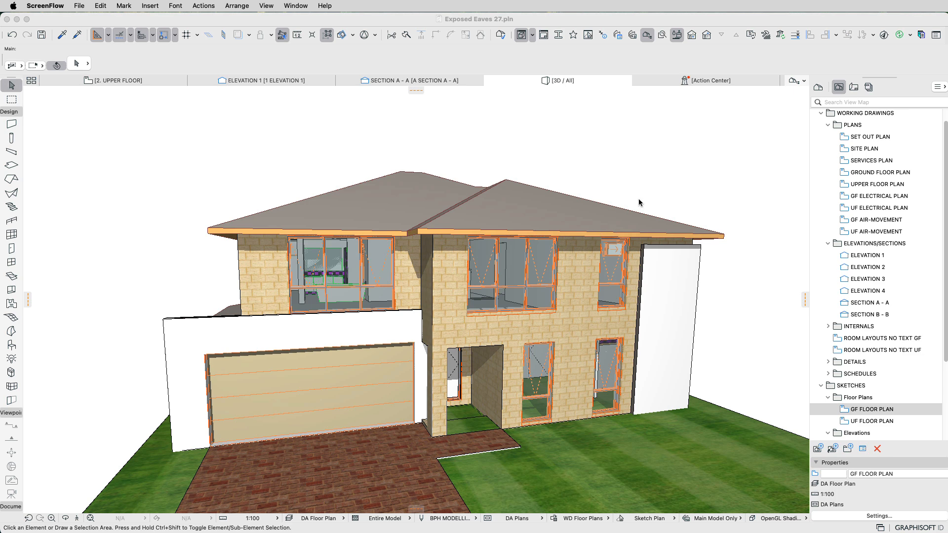
# Open the Archicad Downloads web page from the online help resources and look through the product versions.
pyautogui.click(641, 159)
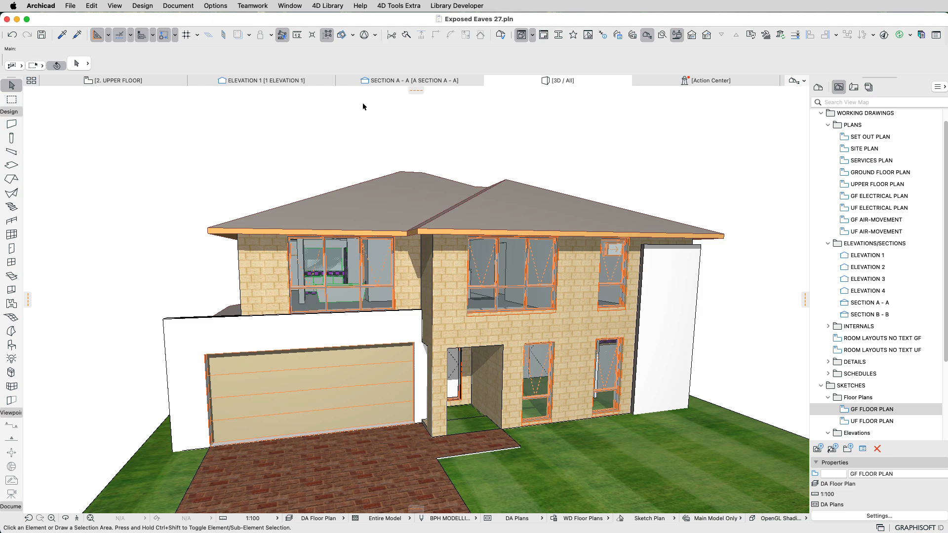
pyautogui.click(360, 5)
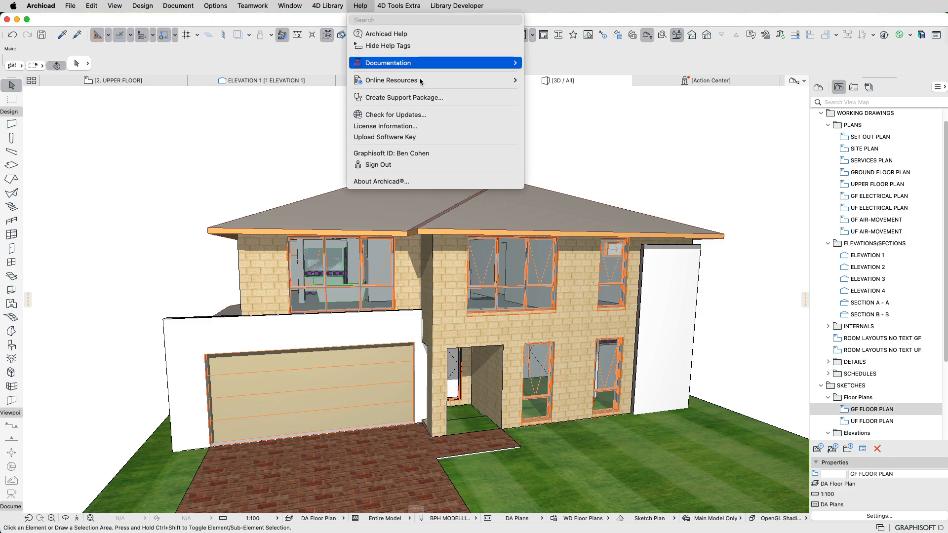
pyautogui.moveTo(421, 80)
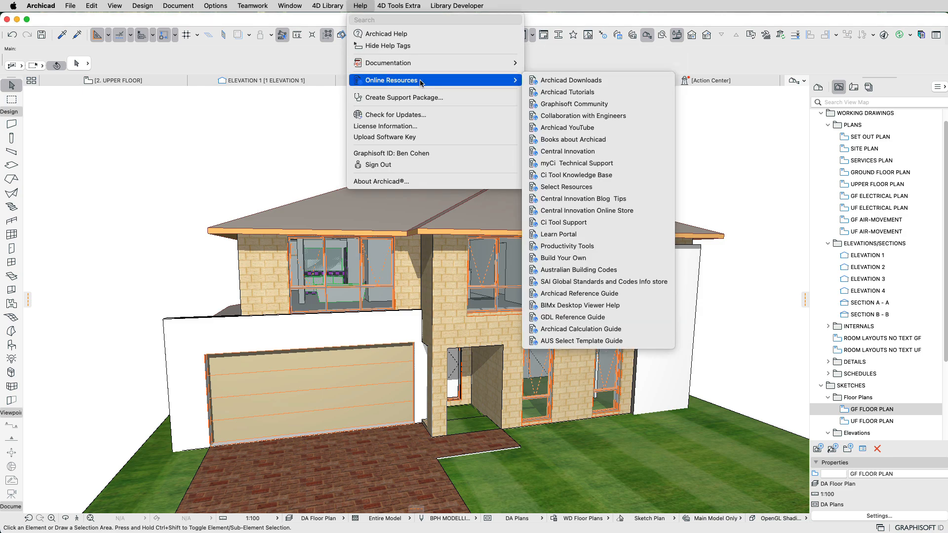
pyautogui.click(616, 80)
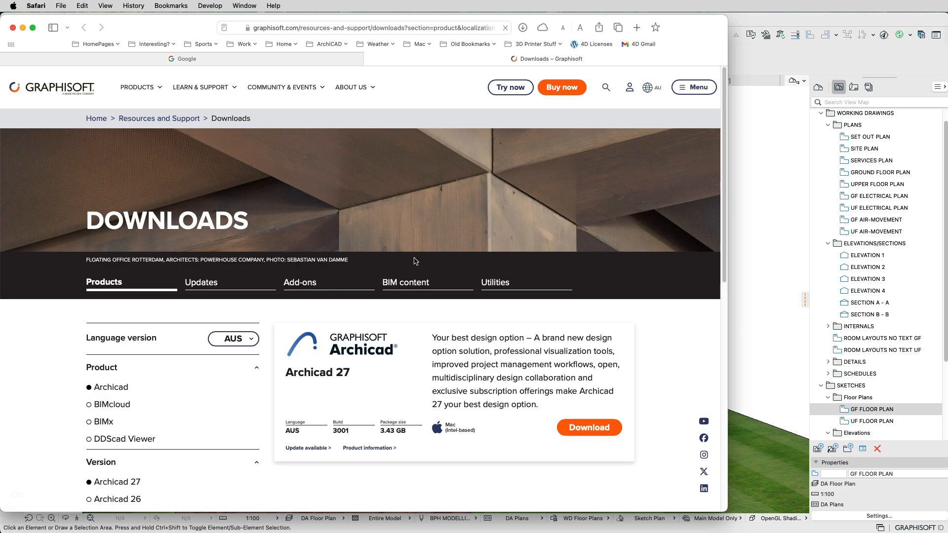
pyautogui.scroll(-3, 416, 267)
pyautogui.scroll(-2, 127, 430)
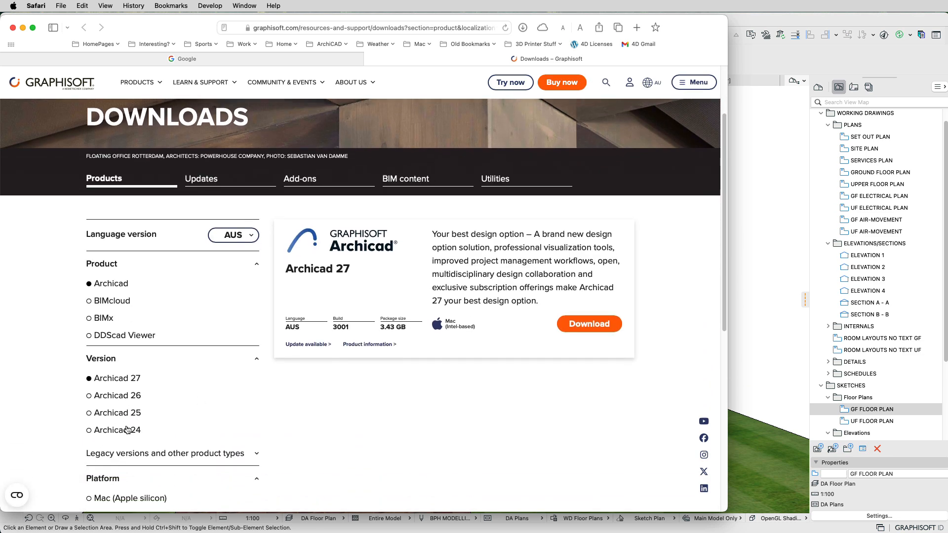
# Look up the Goodies add-on installers for the Archicad 27 AUS version, and return to the Archicad model.
pyautogui.click(298, 183)
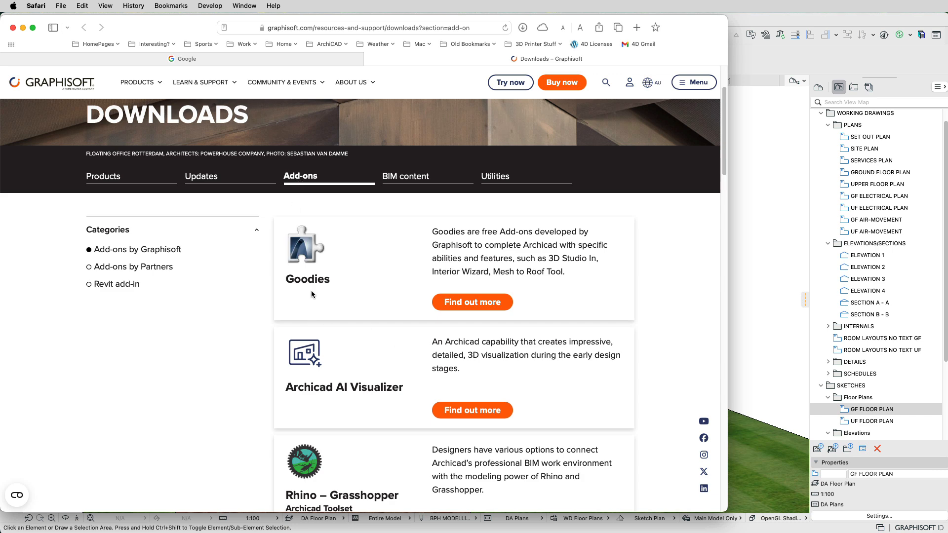
pyautogui.click(483, 303)
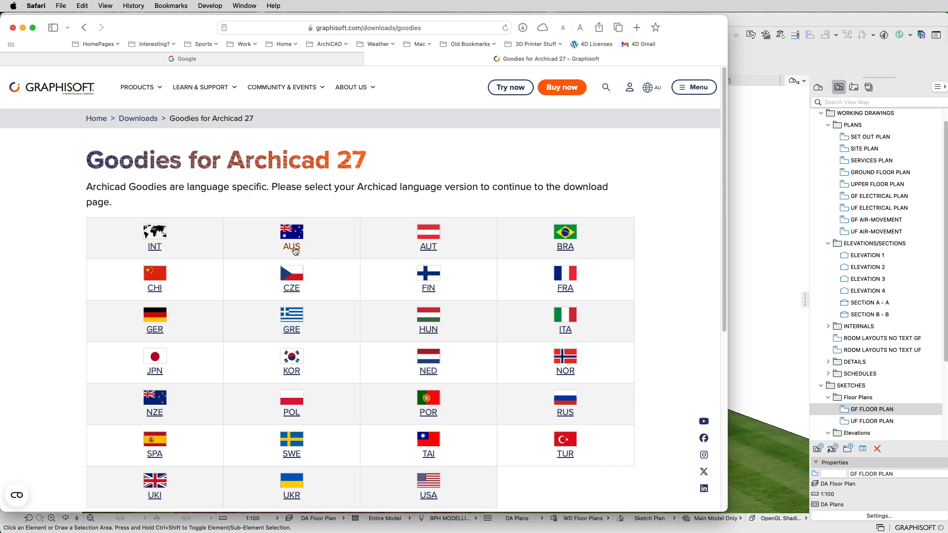
pyautogui.click(294, 250)
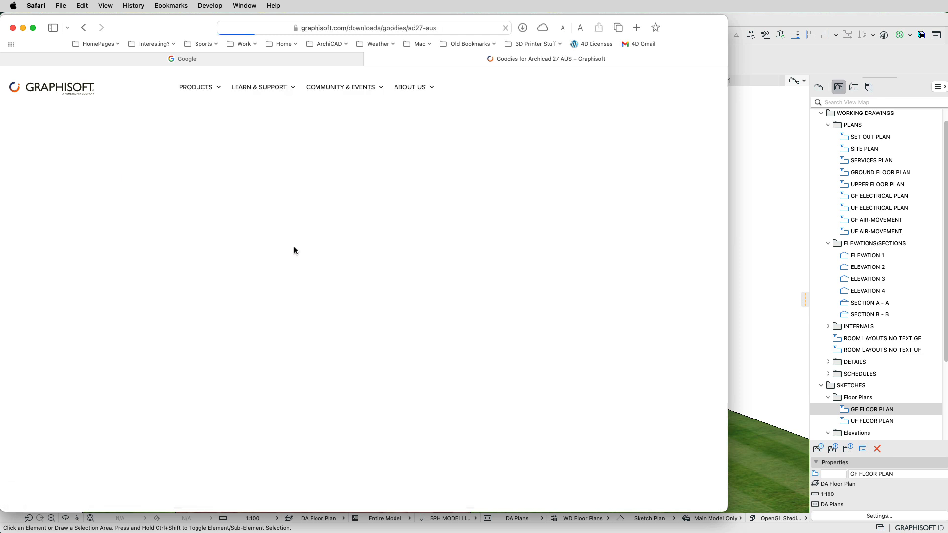
pyautogui.scroll(-1, 294, 252)
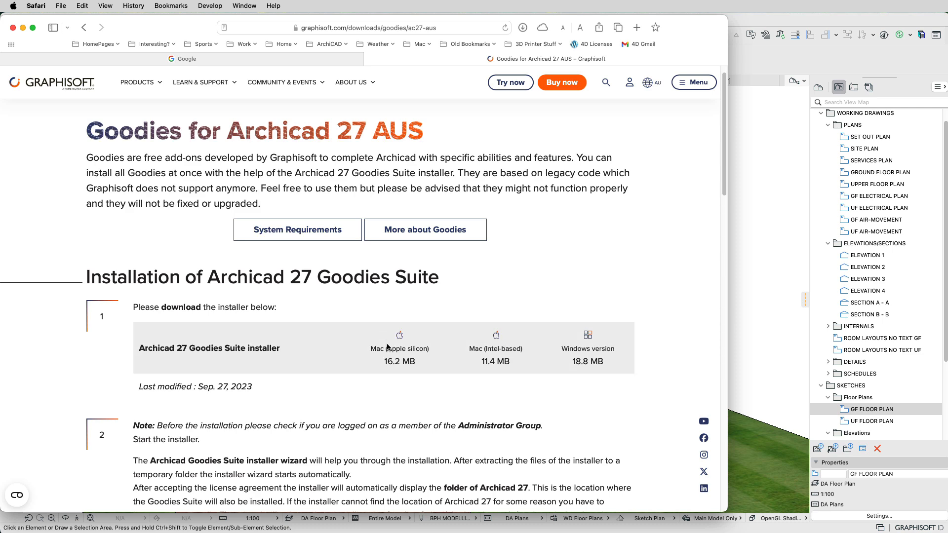
pyautogui.click(743, 302)
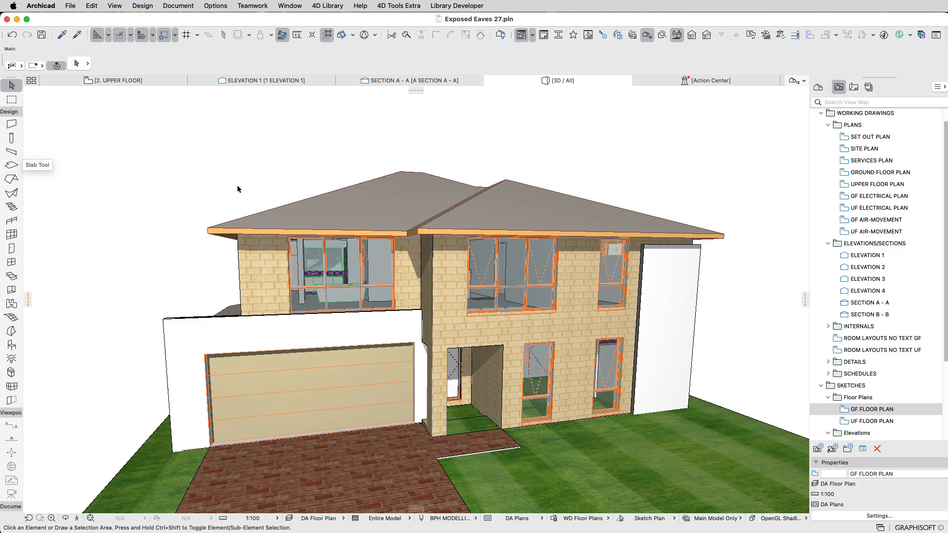
# Select one upper roof plane in the 3D view and locate the Roof Accessories command without running it.
pyautogui.click(363, 205)
pyautogui.click(151, 6)
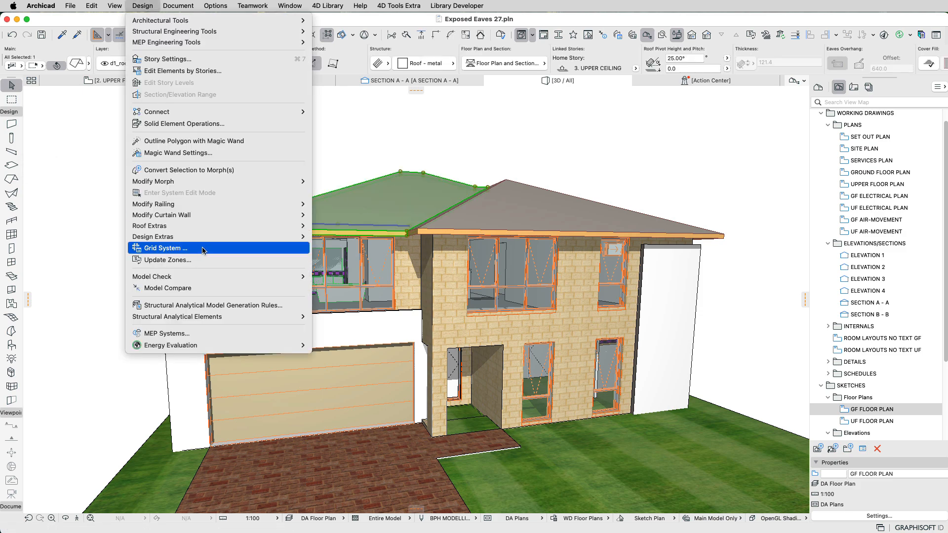
pyautogui.moveTo(212, 238)
pyautogui.moveTo(349, 238)
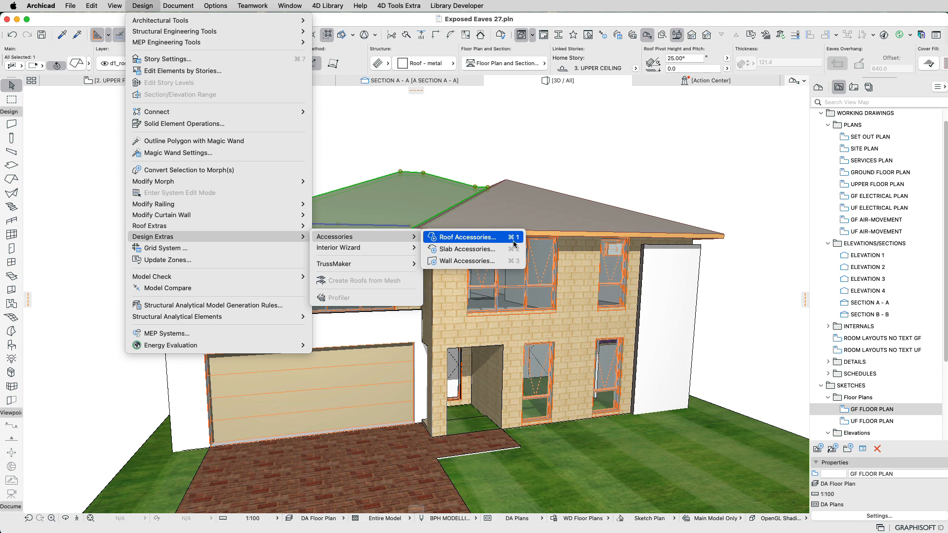
pyautogui.click(666, 128)
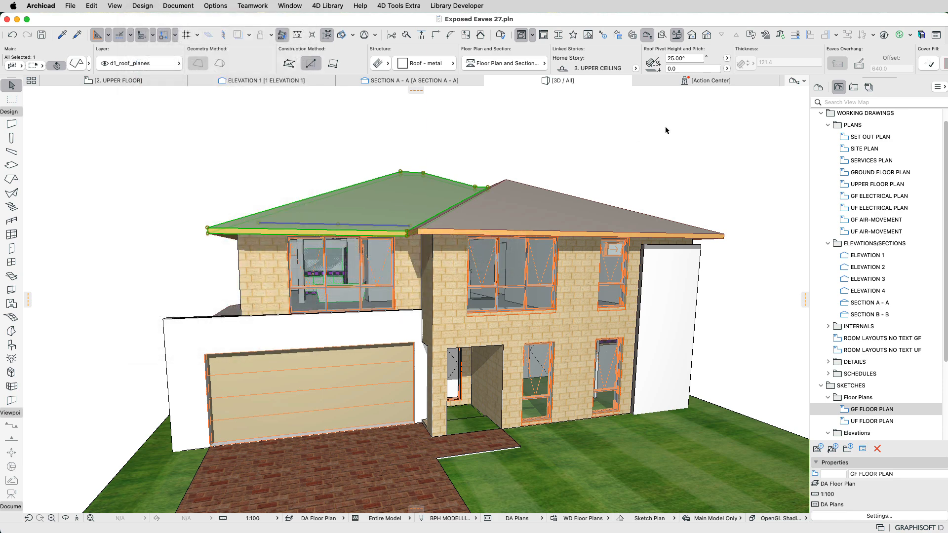
pyautogui.click(629, 143)
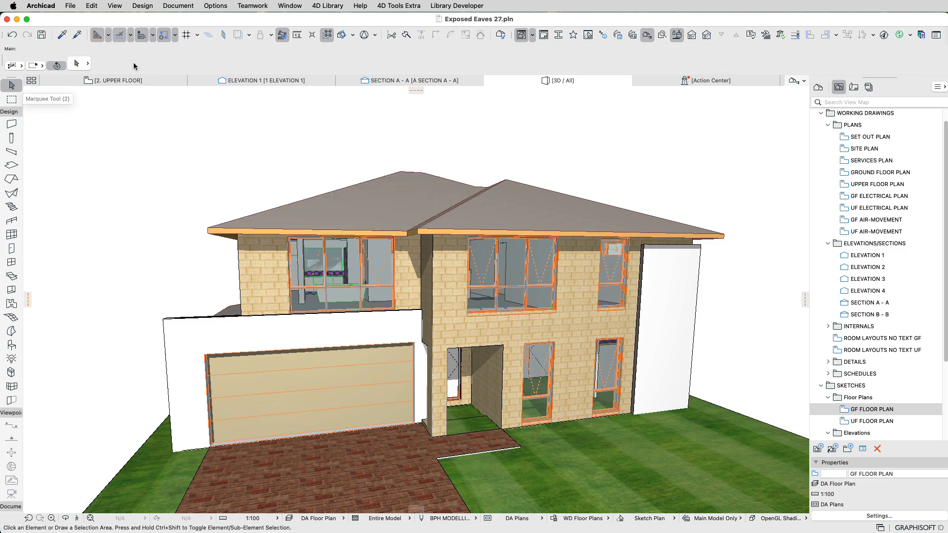
# Show the Upper Ceiling story in plan and select all of its roof planes.
pyautogui.click(130, 80)
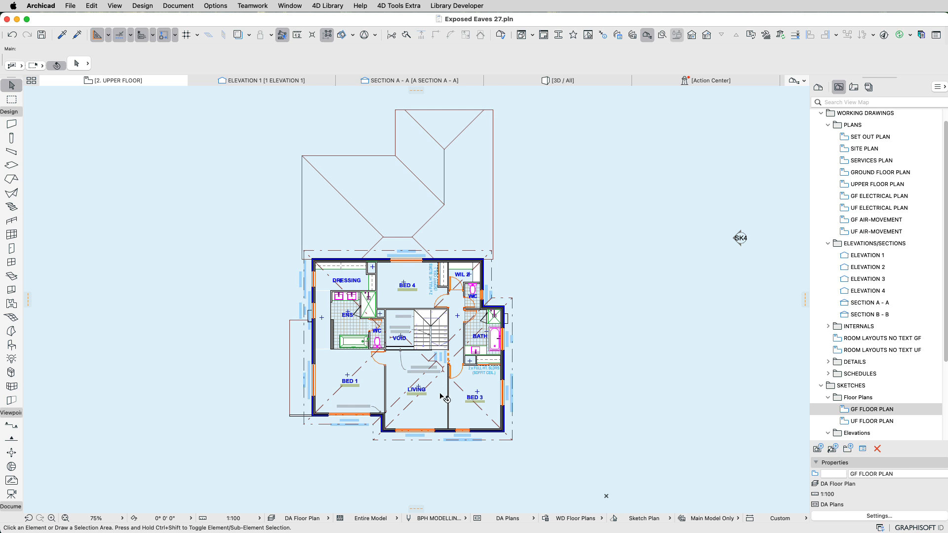
pyautogui.press('super+Up')
pyautogui.moveTo(531, 375); pyautogui.dragTo(546, 318, button='middle')
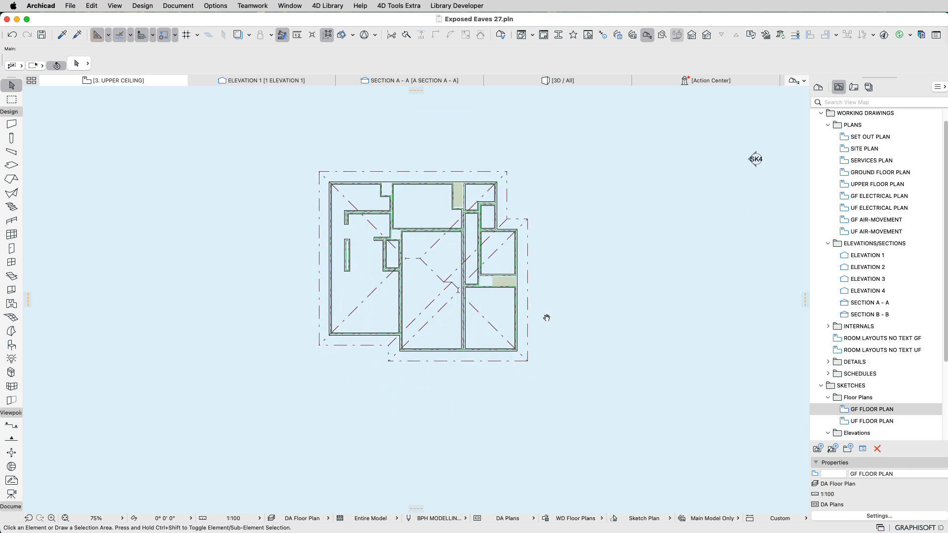
pyautogui.click(11, 180)
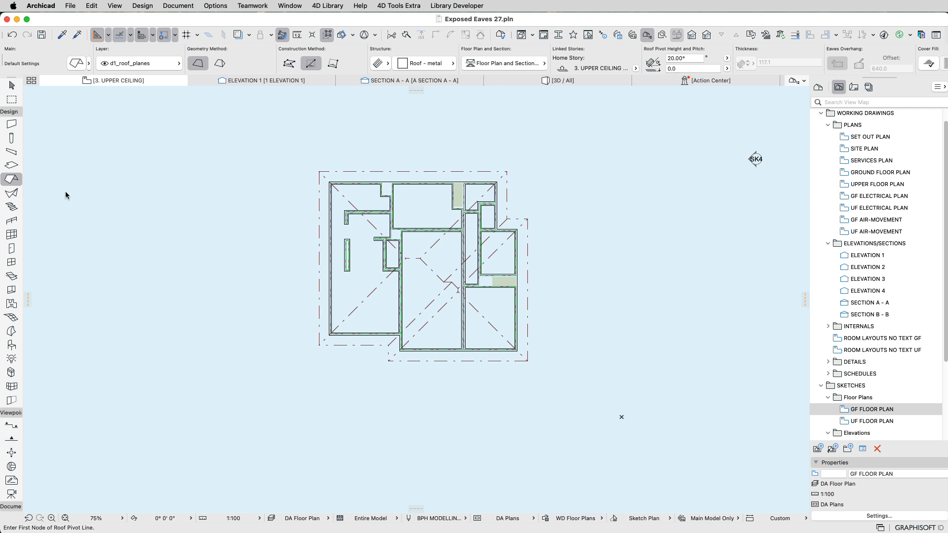
pyautogui.press('super+a')
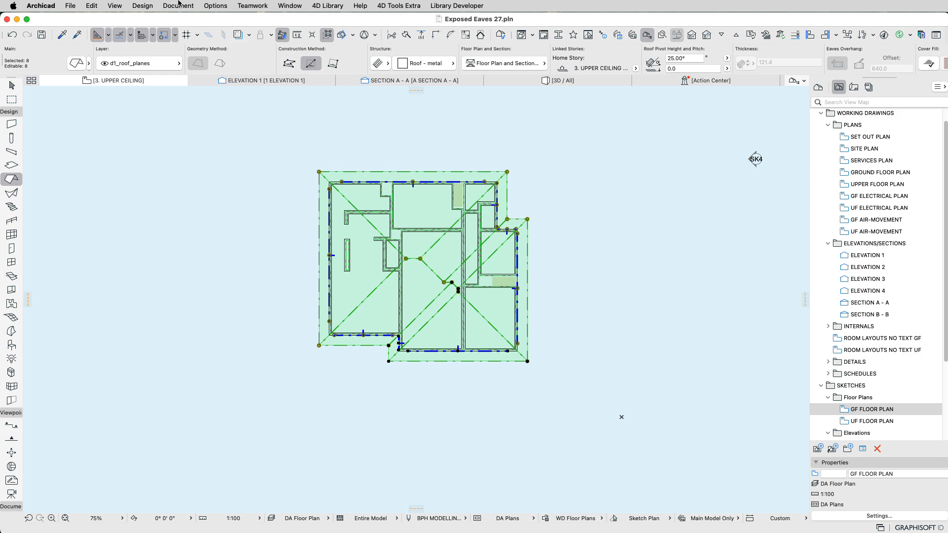
# Add the 4D Roofing roof accessory to the selected roofs with its default settings on the d1_roof_gutters layer.
pyautogui.click(139, 6)
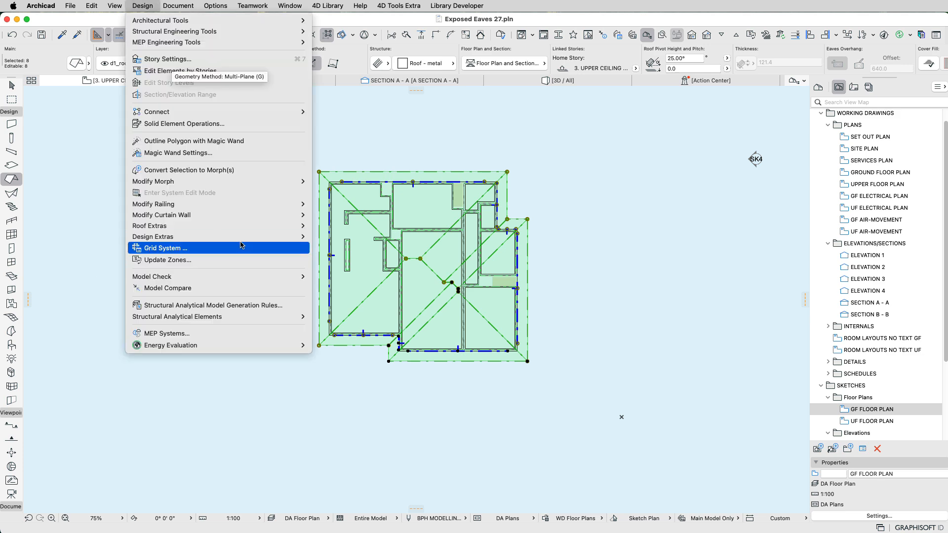
pyautogui.moveTo(241, 238)
pyautogui.moveTo(393, 238)
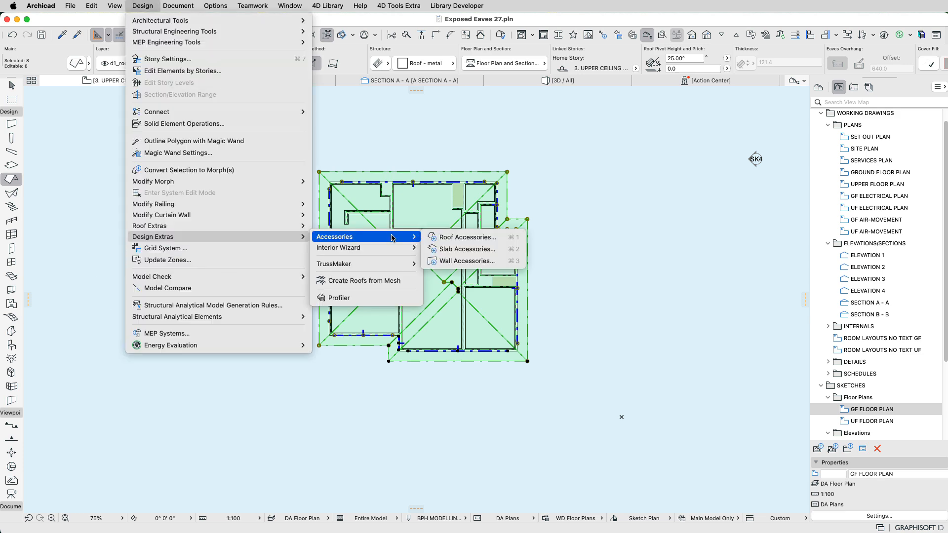
pyautogui.click(459, 238)
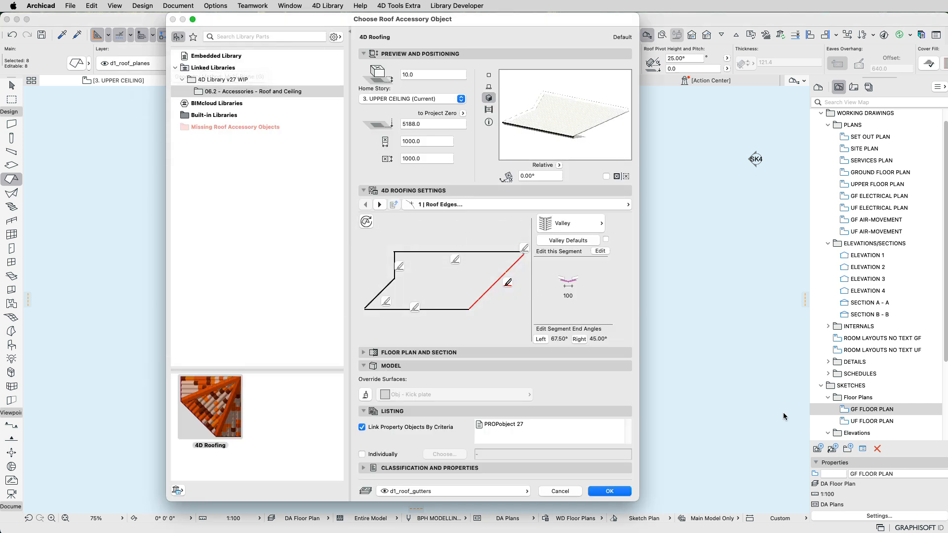
pyautogui.click(207, 413)
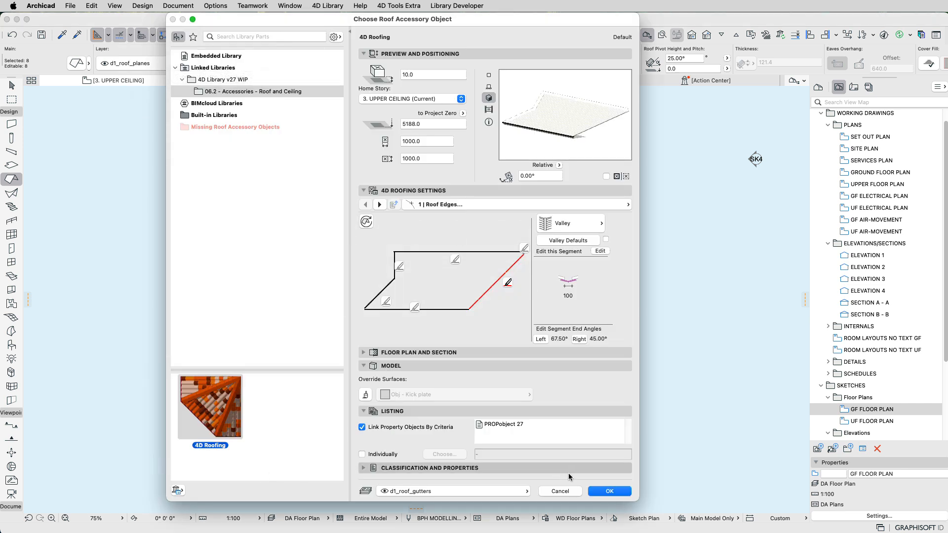
pyautogui.click(609, 494)
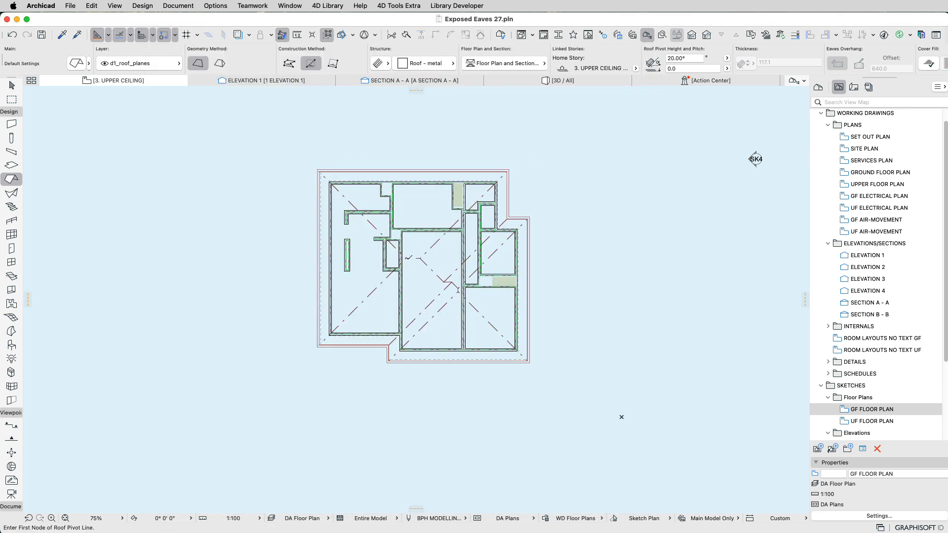
# Select a single roof plane on the plan and review its Floor Plan Display options without changing them.
pyautogui.press('Escape')
pyautogui.click(437, 246)
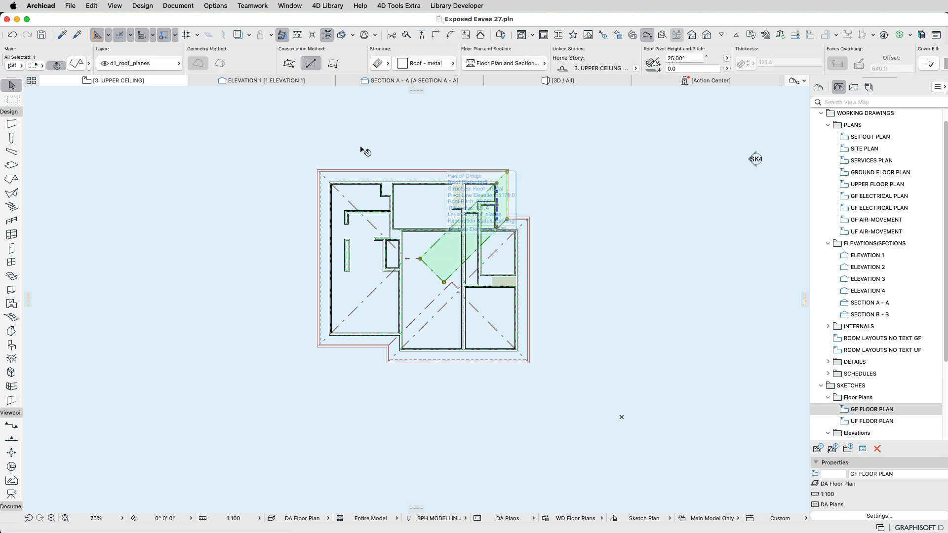
pyautogui.click(522, 64)
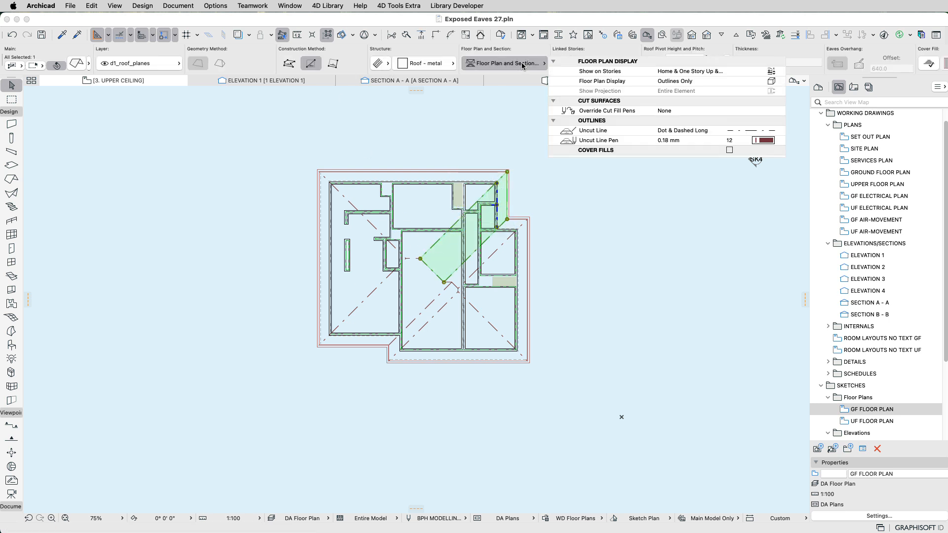
pyautogui.click(772, 82)
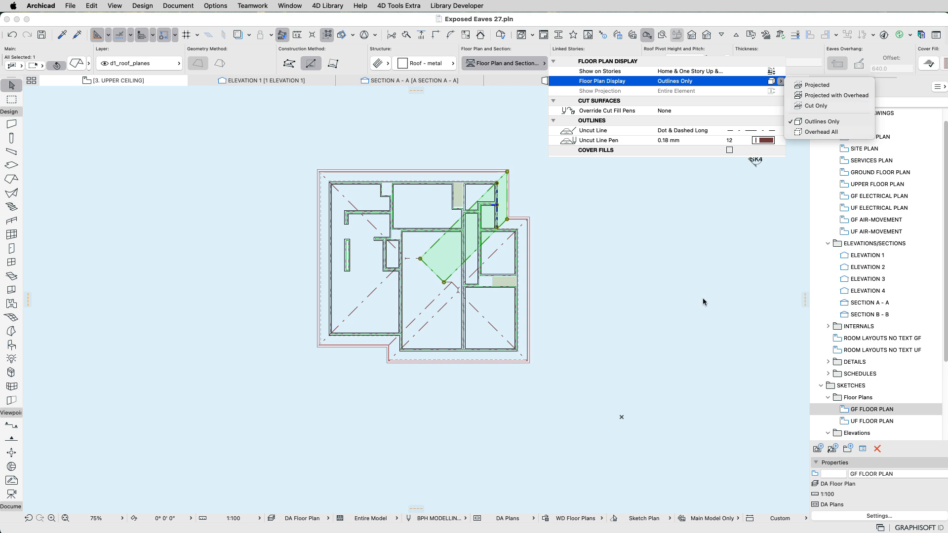
pyautogui.click(665, 290)
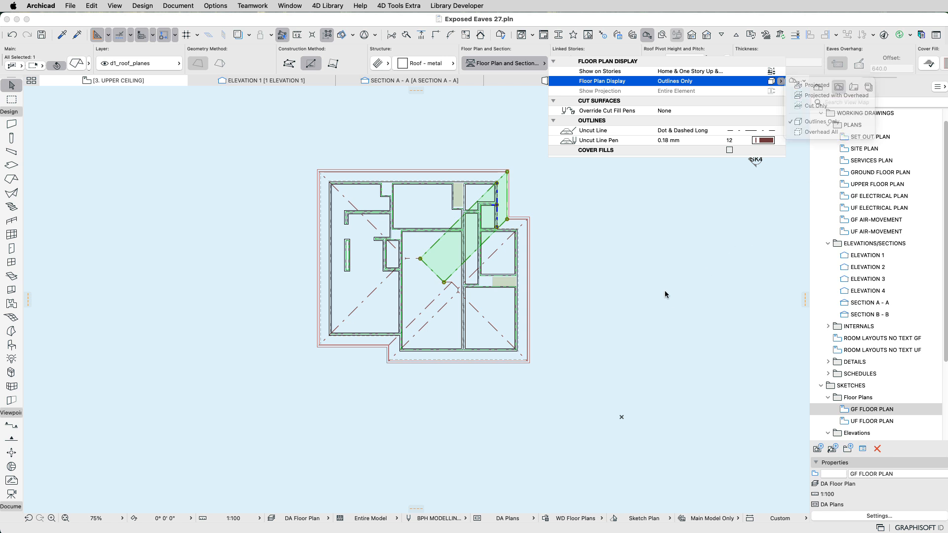
pyautogui.click(655, 275)
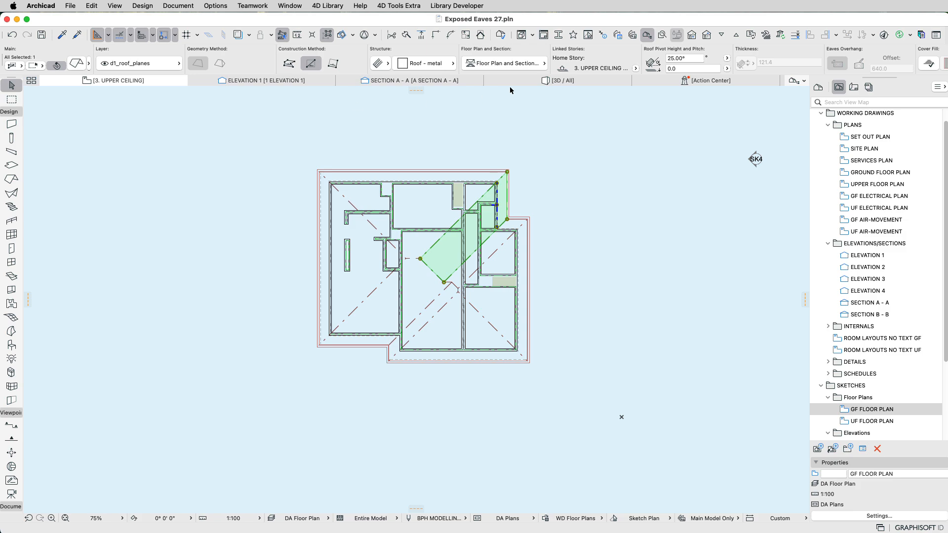
# Examine the 4D Roofing sheeting, ridges and gutters on the upper roof up close in the 3D view.
pyautogui.click(528, 78)
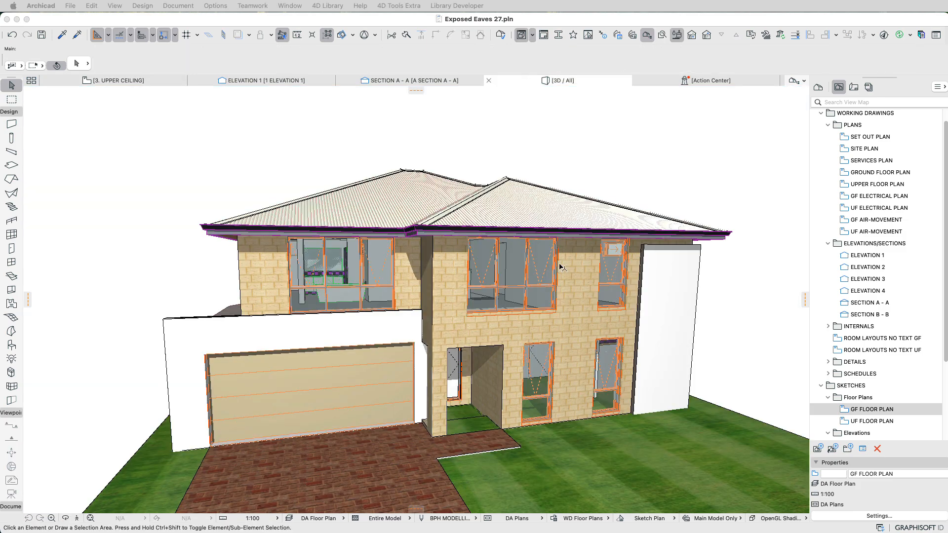
pyautogui.scroll(3, 517, 281)
pyautogui.scroll(5, 330, 280)
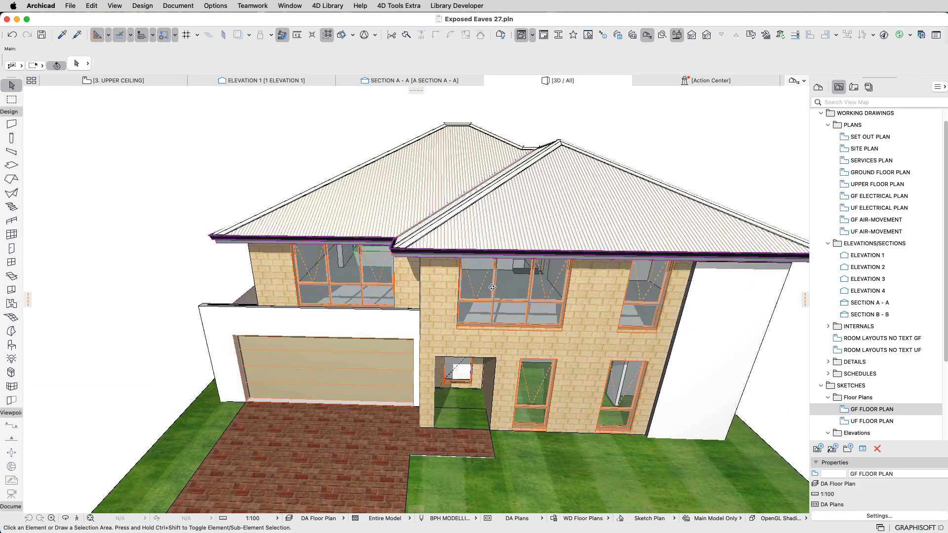
pyautogui.scroll(-2, 330, 280)
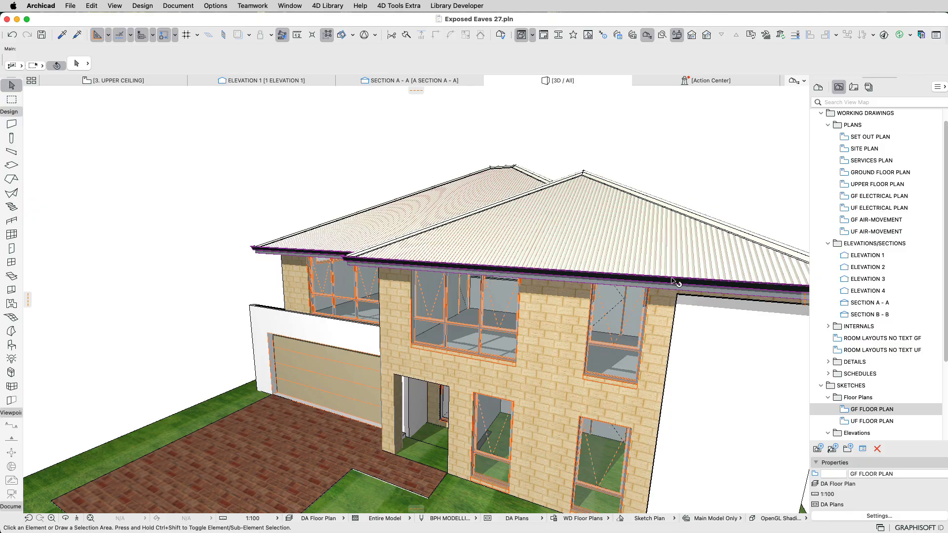
pyautogui.scroll(5, 674, 272)
pyautogui.keyDown('shift'); pyautogui.moveTo(674, 272); pyautogui.dragTo(759, 296, button='middle'); pyautogui.keyUp('shift')
pyautogui.moveTo(613, 256)
pyautogui.keyDown('shift'); pyautogui.mouseDown(button='middle')
pyautogui.moveTo(564, 250)
pyautogui.moveTo(568, 265)
pyautogui.moveTo(571, 250)
pyautogui.moveTo(487, 274)
pyautogui.moveTo(477, 290)
pyautogui.mouseUp(button='middle'); pyautogui.keyUp('shift')
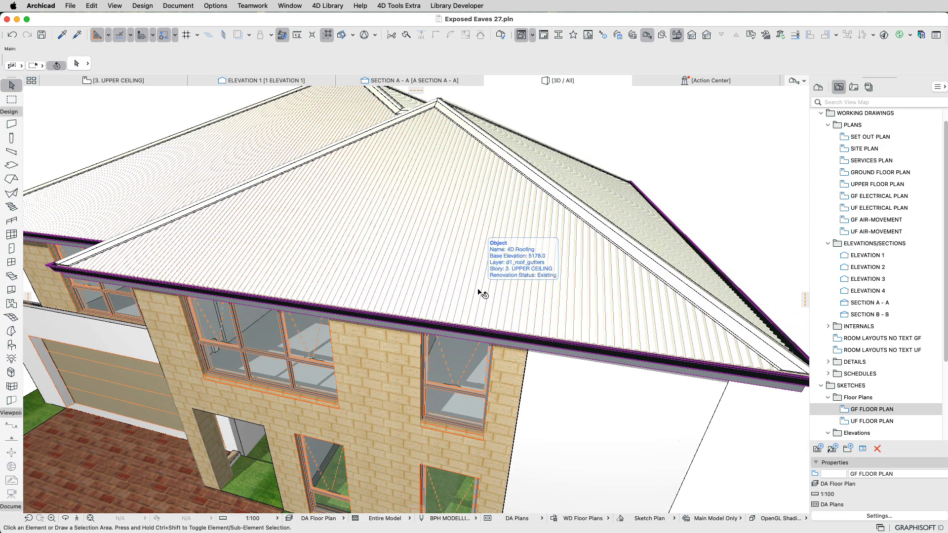
pyautogui.click(479, 290)
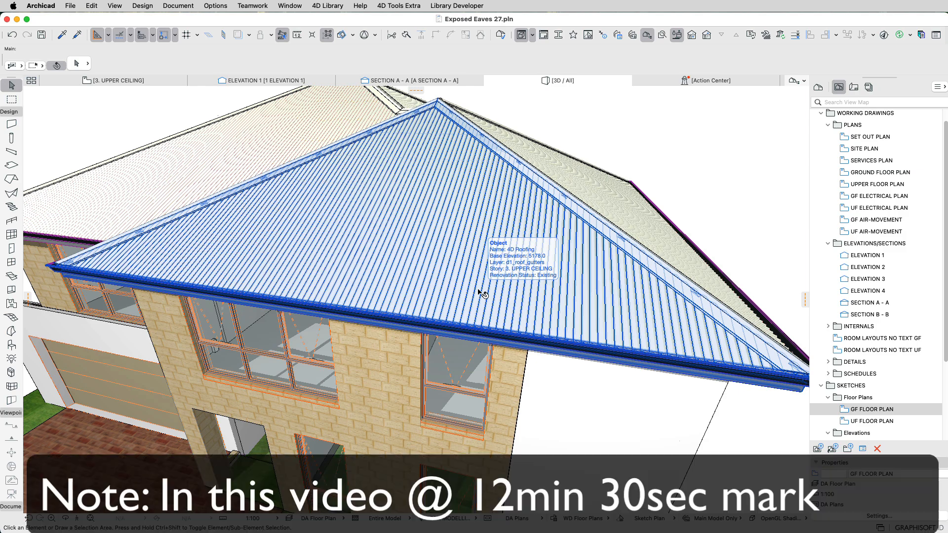
# Select the six lower roof planes in 3D and add the 4D Roofing accessory with its default settings on the d1_roof_gutters layer.
pyautogui.keyDown('shift'); pyautogui.moveTo(667, 224); pyautogui.dragTo(269, 263, button='middle'); pyautogui.keyUp('shift')
pyautogui.scroll(-10, 403, 289)
pyautogui.keyDown('shift'); pyautogui.moveTo(405, 295); pyautogui.dragTo(209, 239, button='middle'); pyautogui.keyUp('shift')
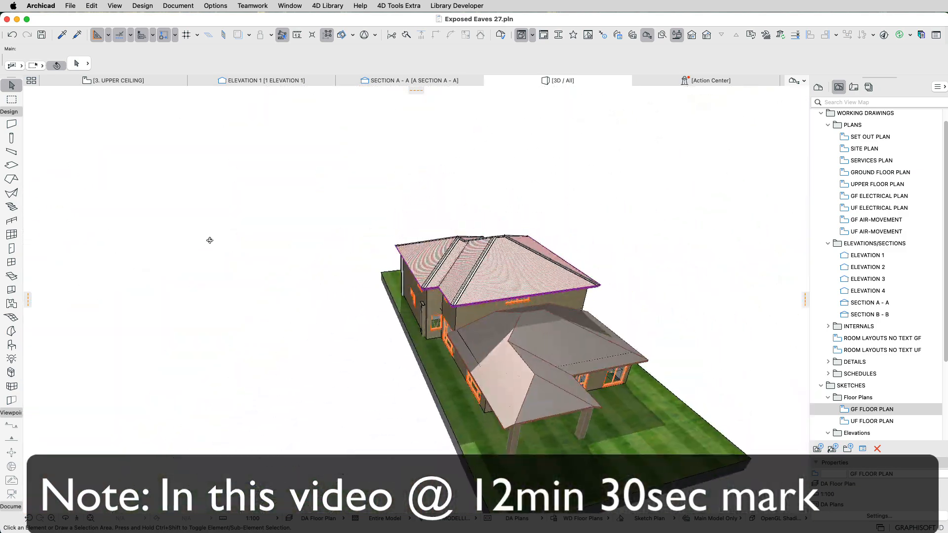
pyautogui.scroll(10, 656, 392)
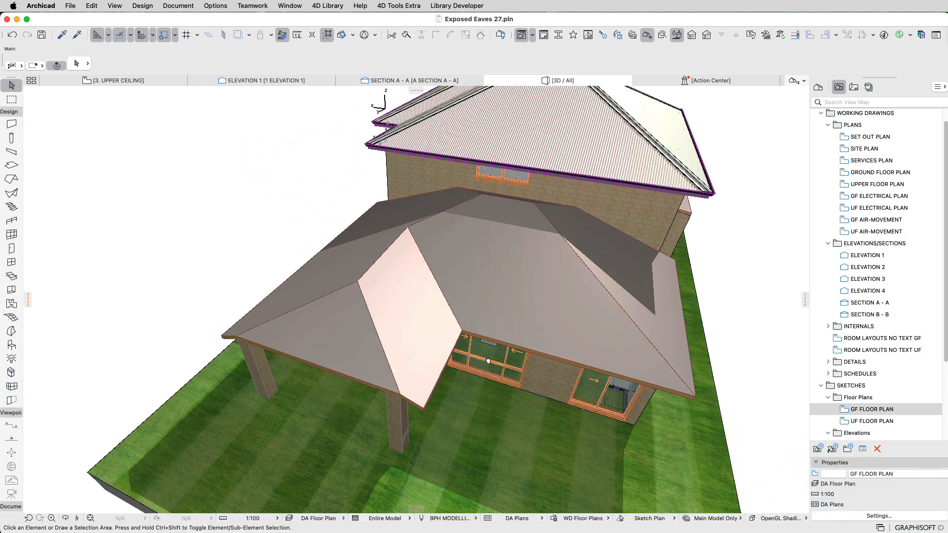
pyautogui.keyDown('shift'); pyautogui.moveTo(488, 361); pyautogui.dragTo(370, 385, button='middle'); pyautogui.keyUp('shift')
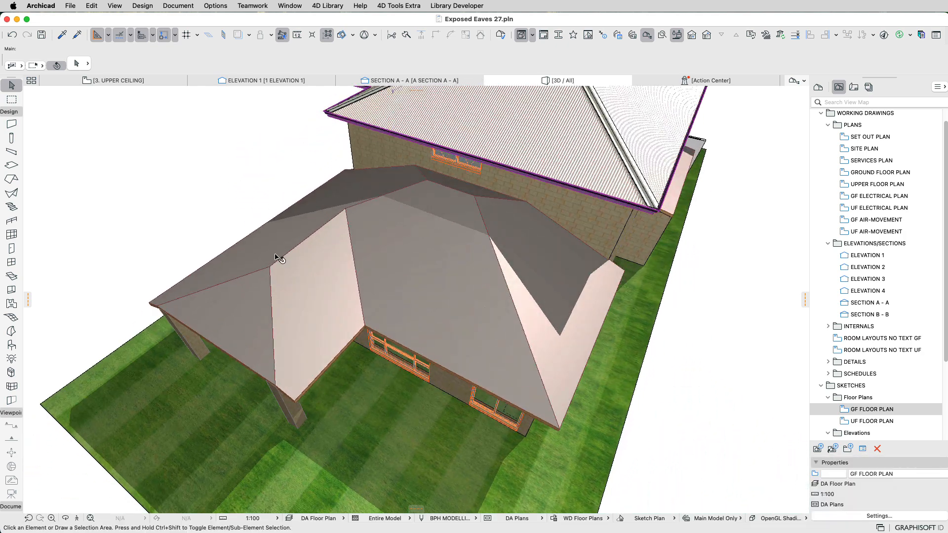
pyautogui.click(295, 243)
pyautogui.keyDown('shift'); pyautogui.click(258, 303); pyautogui.keyUp('shift')
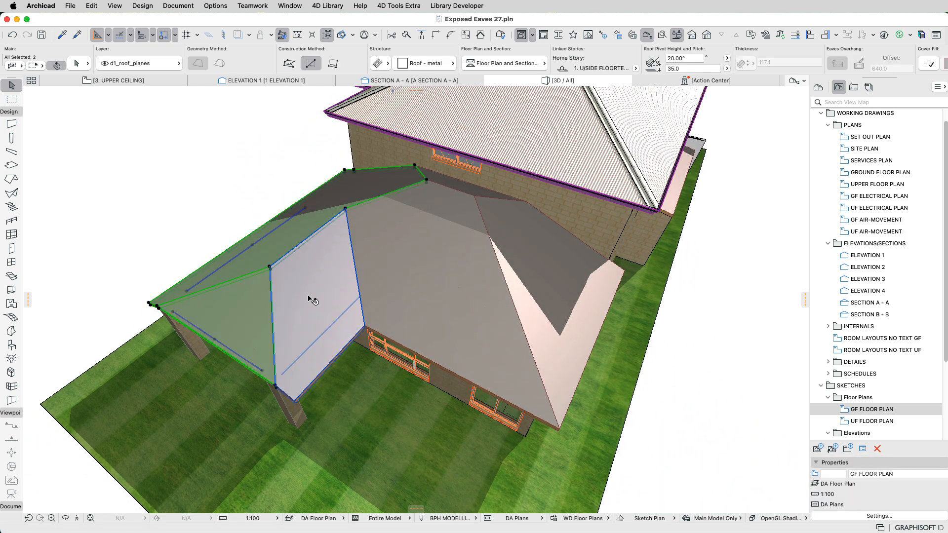
pyautogui.keyDown('shift'); pyautogui.click(313, 302); pyautogui.keyUp('shift')
pyautogui.keyDown('shift'); pyautogui.click(408, 276); pyautogui.keyUp('shift')
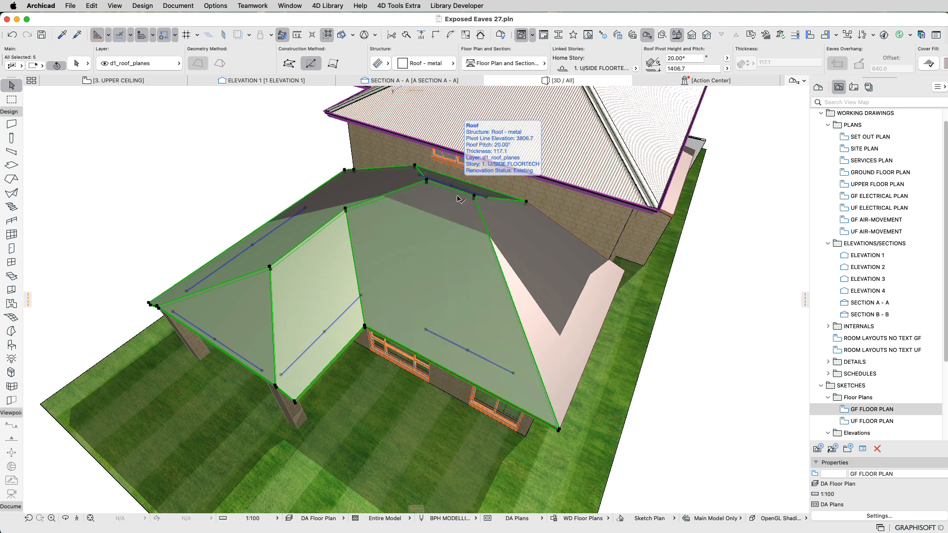
pyautogui.keyDown('shift'); pyautogui.click(543, 271); pyautogui.keyUp('shift')
pyautogui.keyDown('shift'); pyautogui.click(543, 271); pyautogui.keyUp('shift')
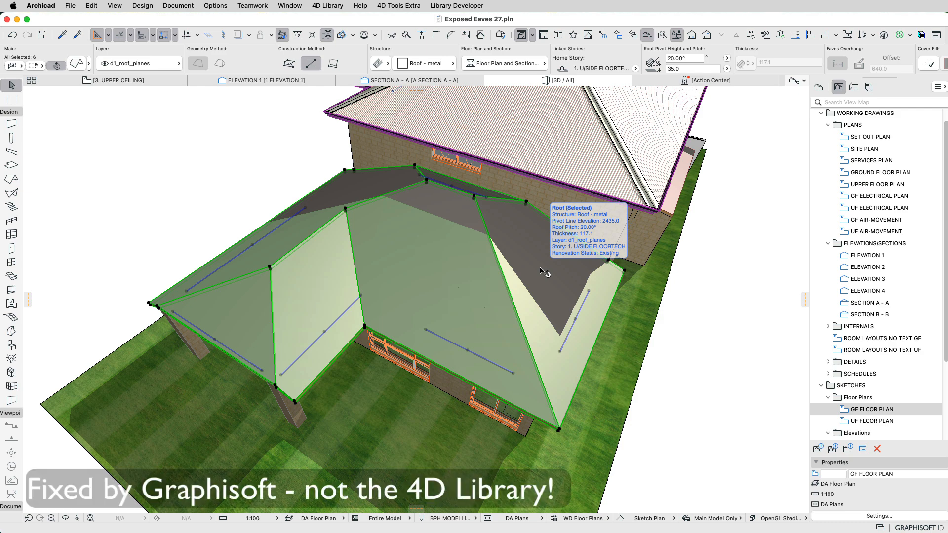
pyautogui.click(543, 271)
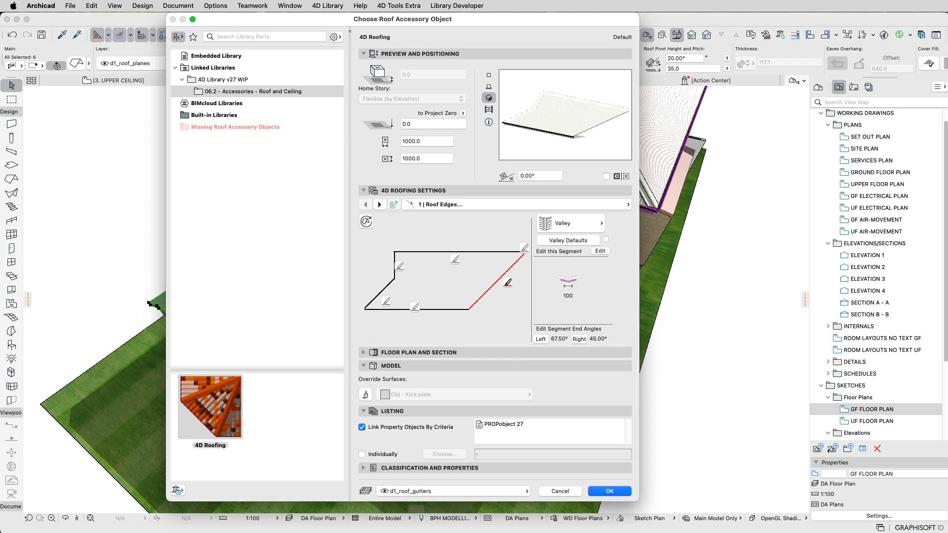
pyautogui.click(626, 491)
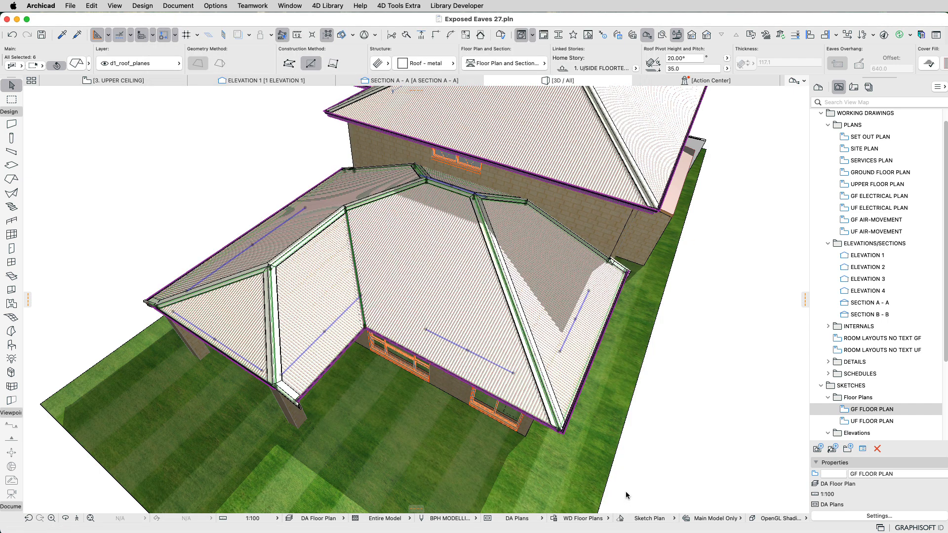
# Examine the 4D Roofing sheeting, ridge cappings and edges on the lower roof, especially where it meets the upper-storey brick wall.
pyautogui.keyDown('shift'); pyautogui.moveTo(301, 439); pyautogui.dragTo(532, 413, button='middle'); pyautogui.keyUp('shift')
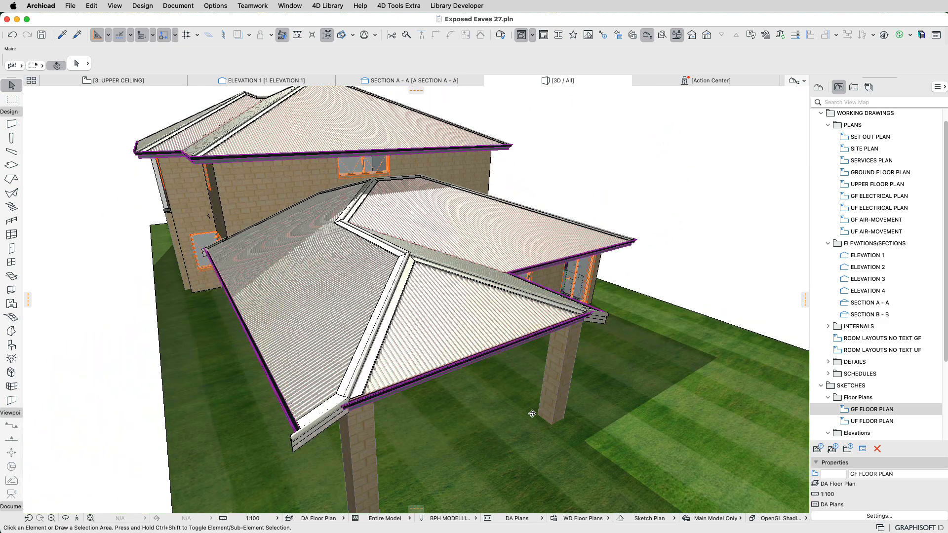
pyautogui.click(322, 424)
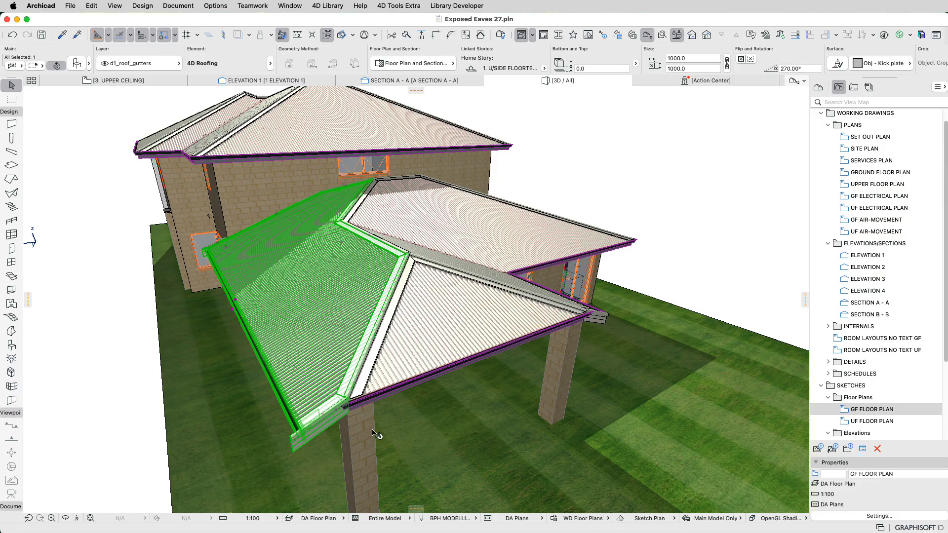
pyautogui.press('Escape')
pyautogui.keyDown('shift'); pyautogui.moveTo(271, 289); pyautogui.dragTo(474, 344, button='middle'); pyautogui.keyUp('shift')
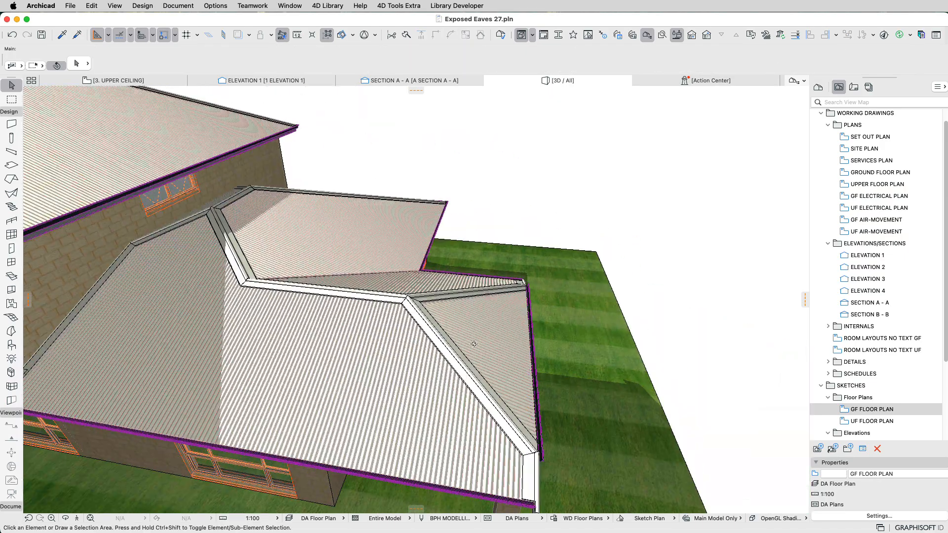
pyautogui.moveTo(131, 295); pyautogui.dragTo(297, 309, button='middle')
pyautogui.keyDown('shift'); pyautogui.moveTo(296, 308); pyautogui.dragTo(173, 294, button='middle'); pyautogui.keyUp('shift')
pyautogui.scroll(5, 226, 292)
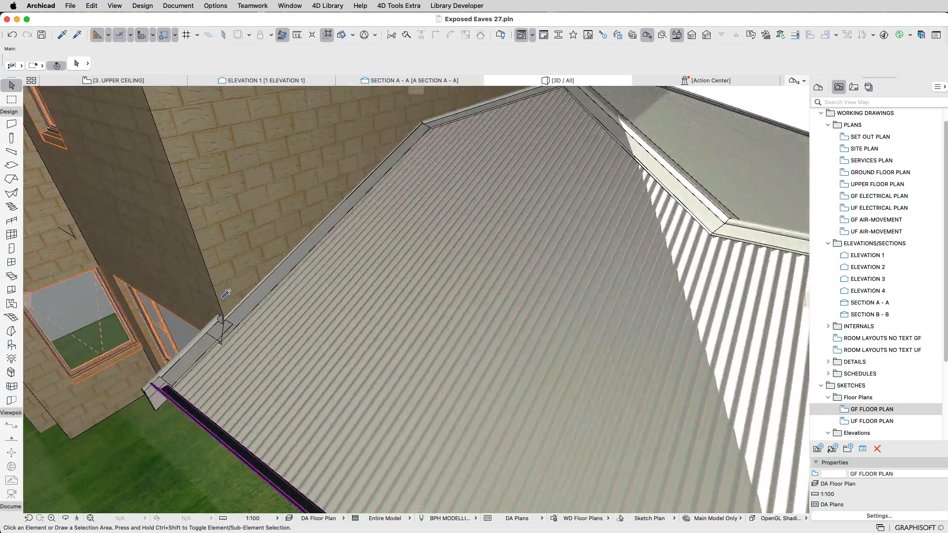
pyautogui.click(311, 270)
pyautogui.scroll(-5, 325, 277)
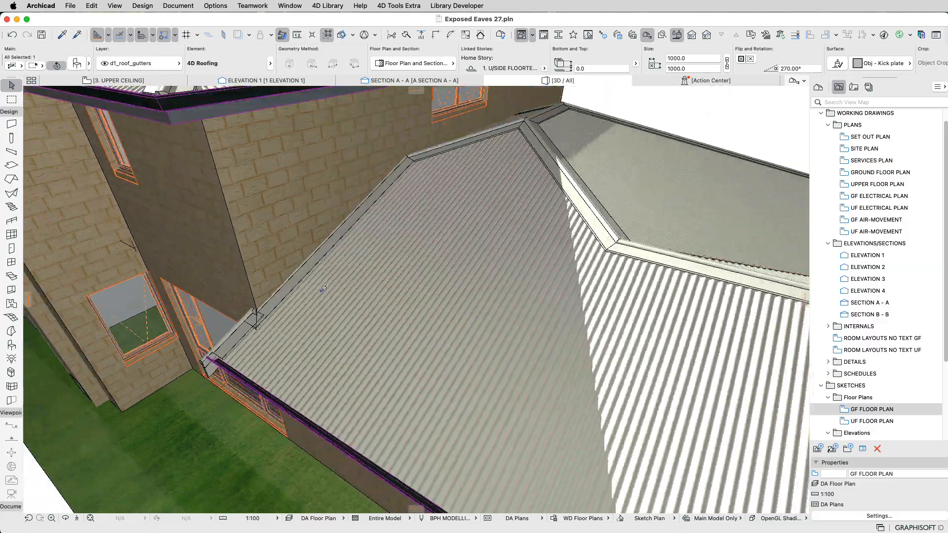
pyautogui.keyDown('shift'); pyautogui.moveTo(324, 289); pyautogui.dragTo(447, 370, button='middle'); pyautogui.keyUp('shift')
pyautogui.moveTo(514, 340); pyautogui.dragTo(370, 391, button='middle')
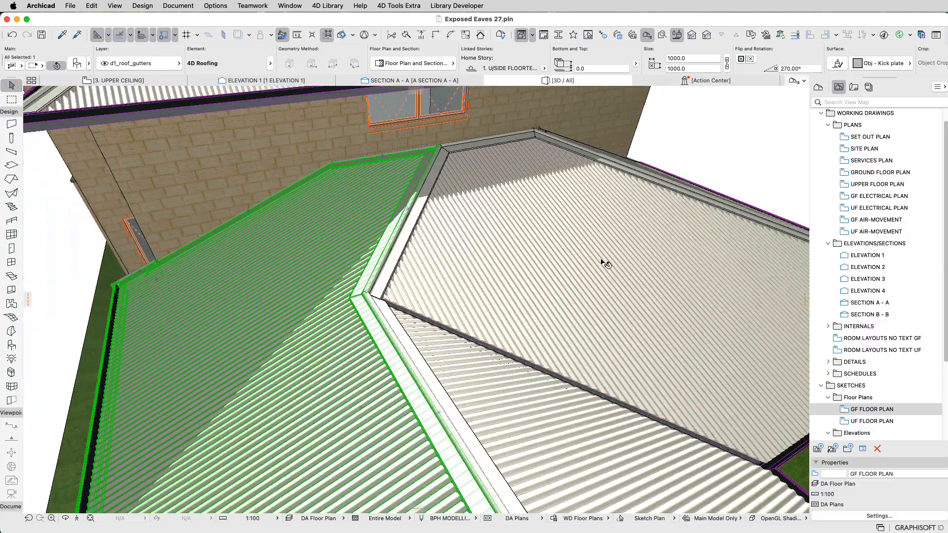
pyautogui.moveTo(603, 265); pyautogui.dragTo(421, 351, button='middle')
pyautogui.moveTo(431, 417); pyautogui.dragTo(716, 274, button='middle')
pyautogui.keyDown('shift'); pyautogui.moveTo(414, 332); pyautogui.dragTo(193, 267, button='middle'); pyautogui.keyUp('shift')
pyautogui.press('Escape')
# Open the settings of the 4D Roofing piece against the brick wall and review the edge type of its segments.
pyautogui.click(249, 220)
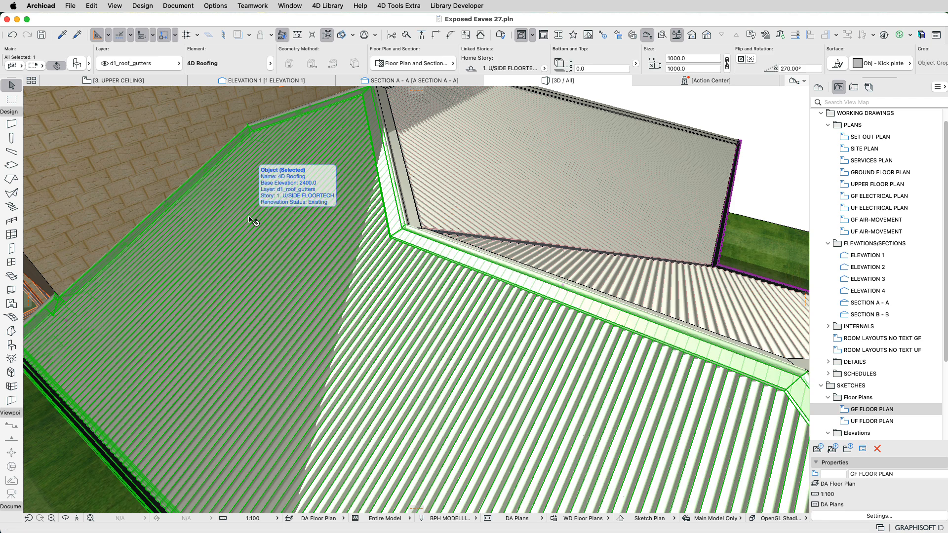
pyautogui.doubleClick(249, 220)
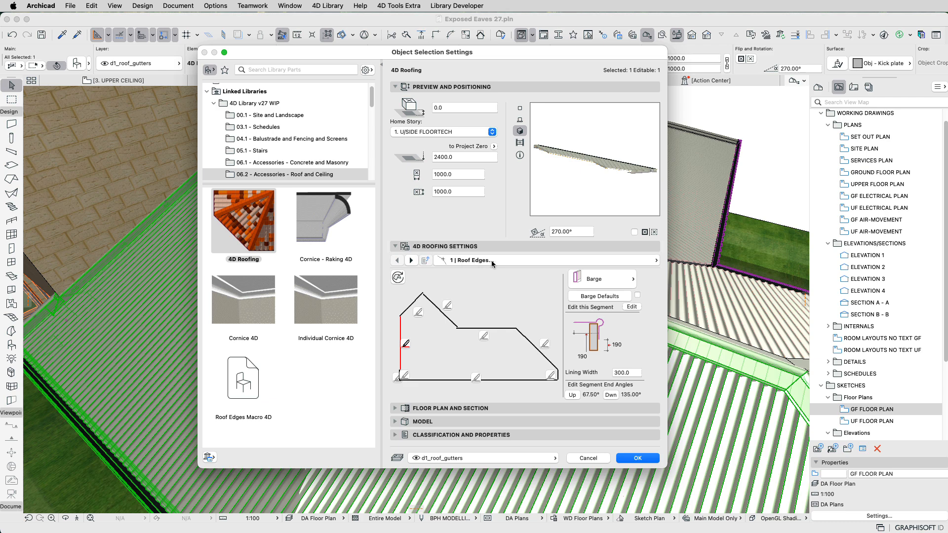
pyautogui.click(418, 312)
pyautogui.click(446, 305)
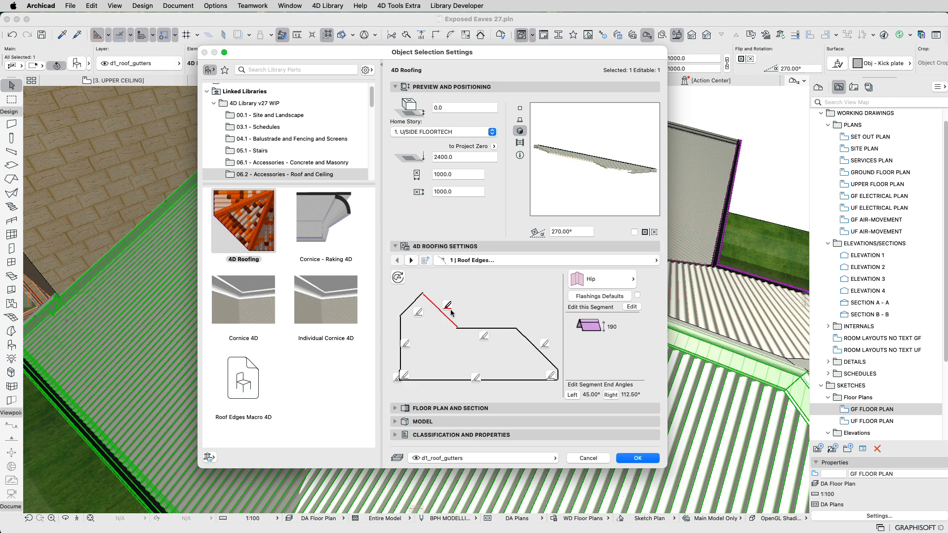
pyautogui.click(483, 336)
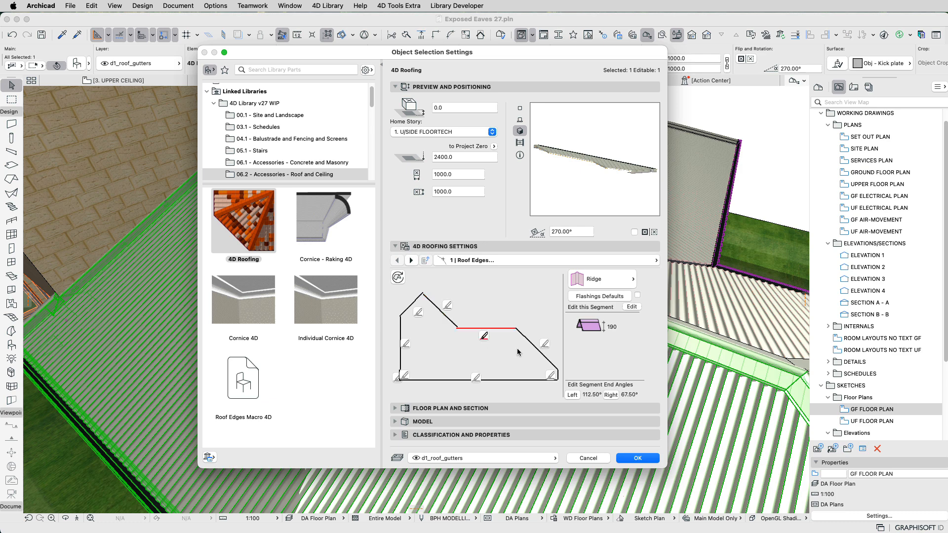
pyautogui.click(546, 344)
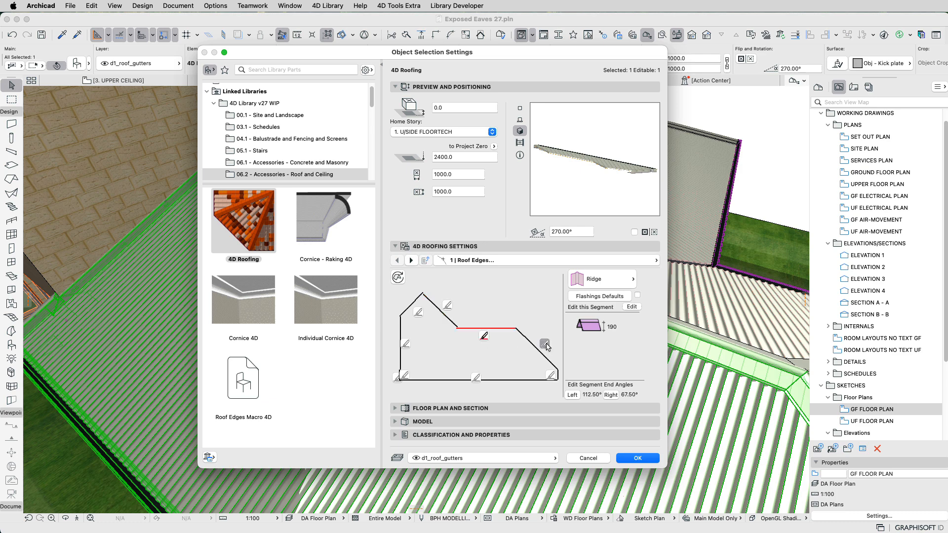
pyautogui.click(553, 377)
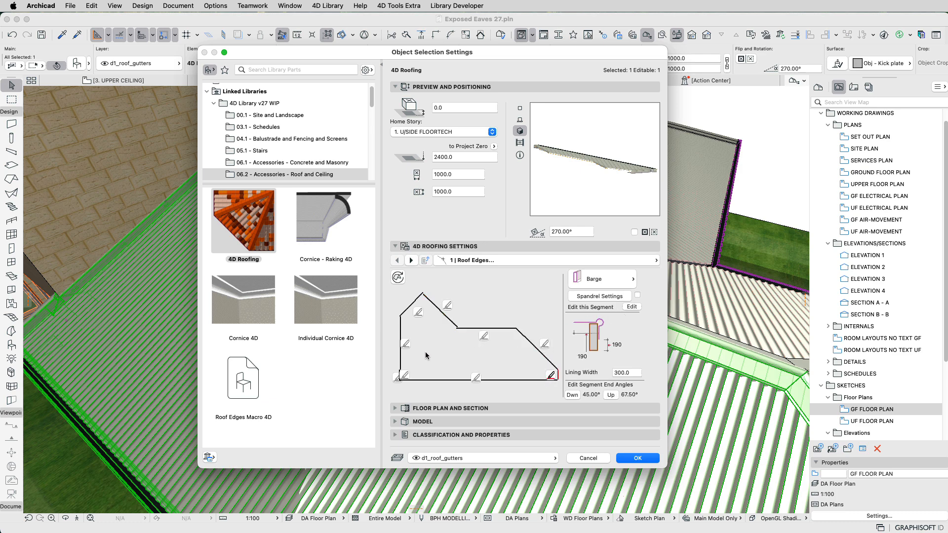
pyautogui.click(552, 342)
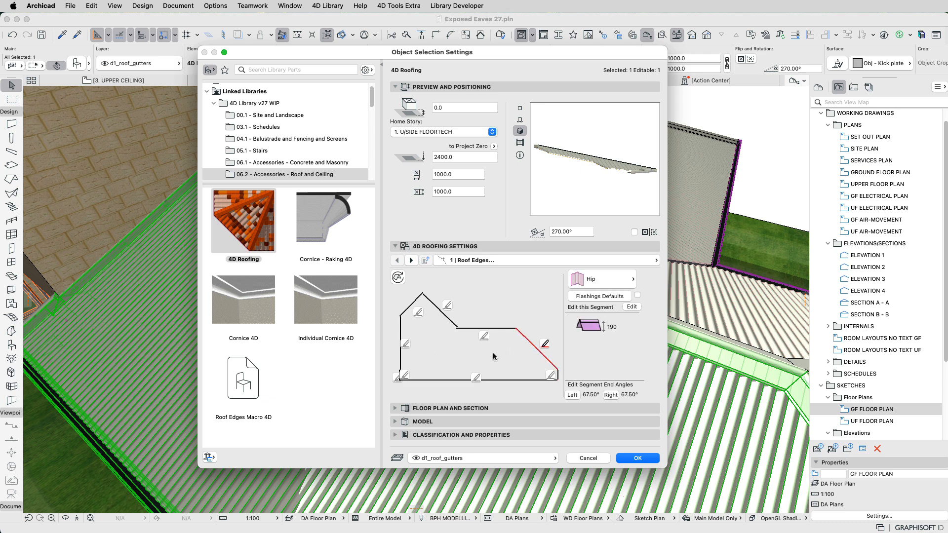
pyautogui.click(484, 338)
pyautogui.click(405, 344)
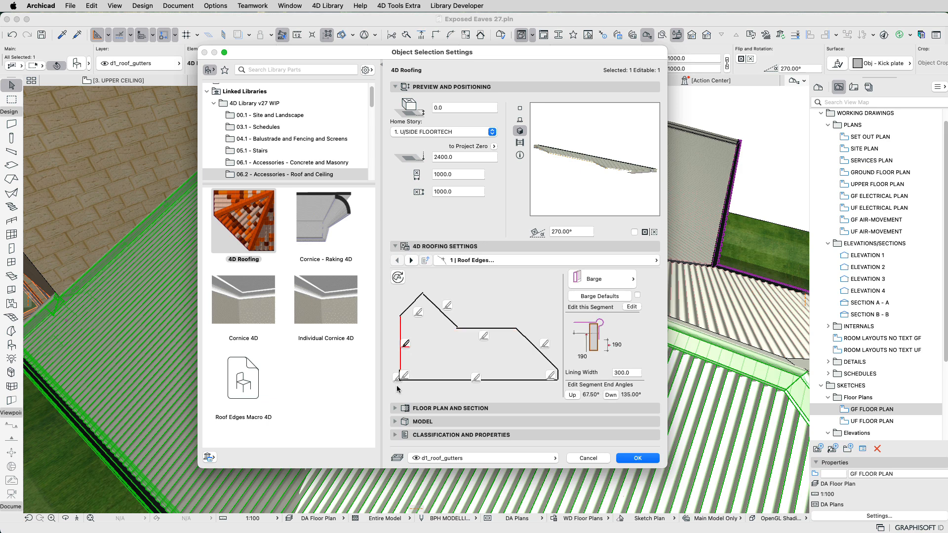
pyautogui.click(418, 312)
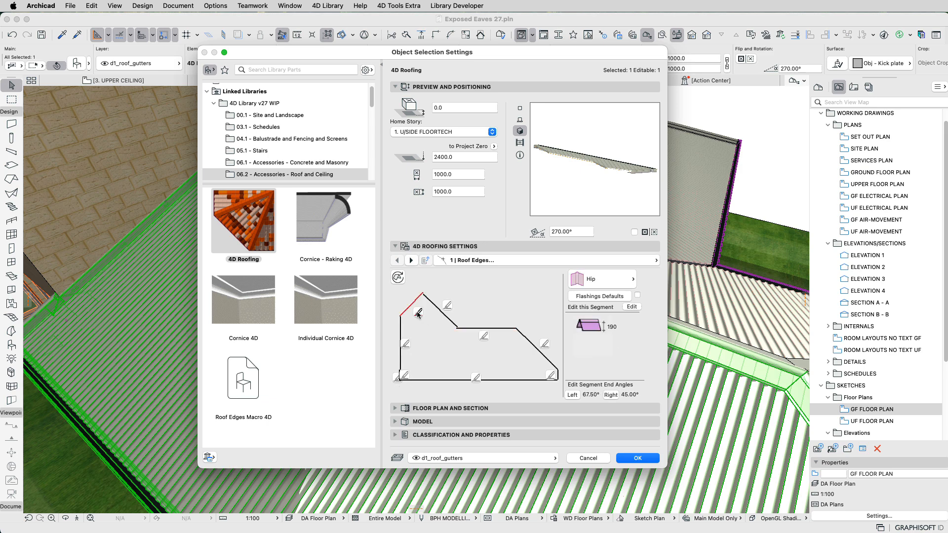
# Set the Barge segment of this roofing piece along the brick wall to Flashing - Apron and apply it.
pyautogui.click(405, 345)
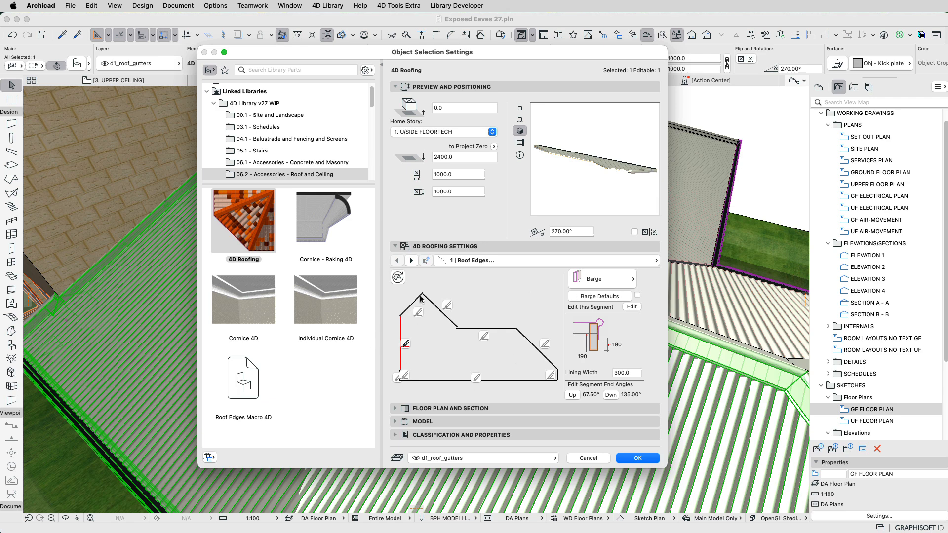
pyautogui.click(614, 283)
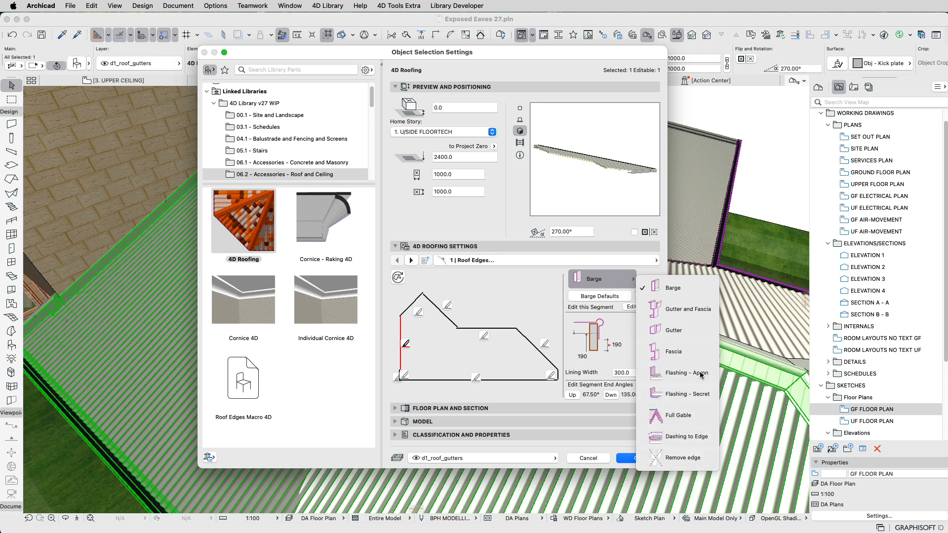
pyautogui.click(701, 374)
pyautogui.click(637, 458)
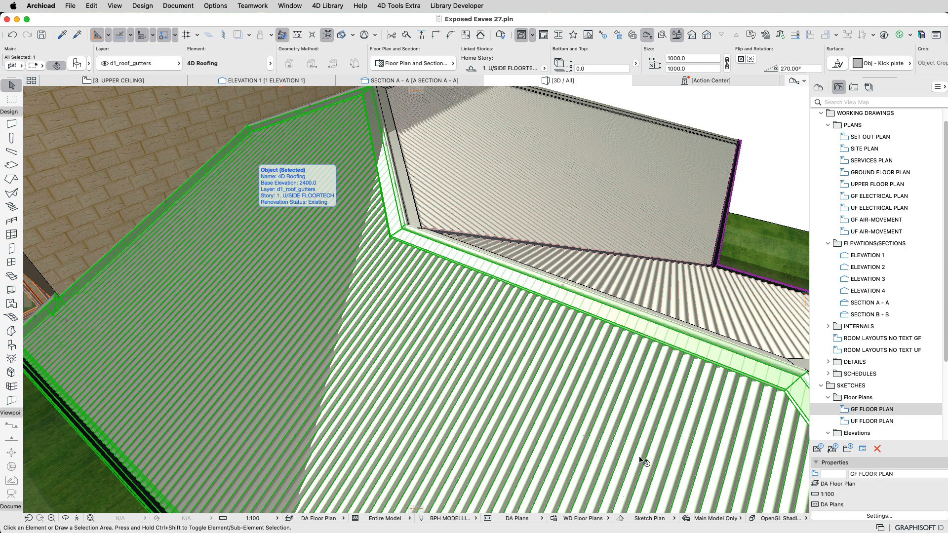
pyautogui.click(754, 125)
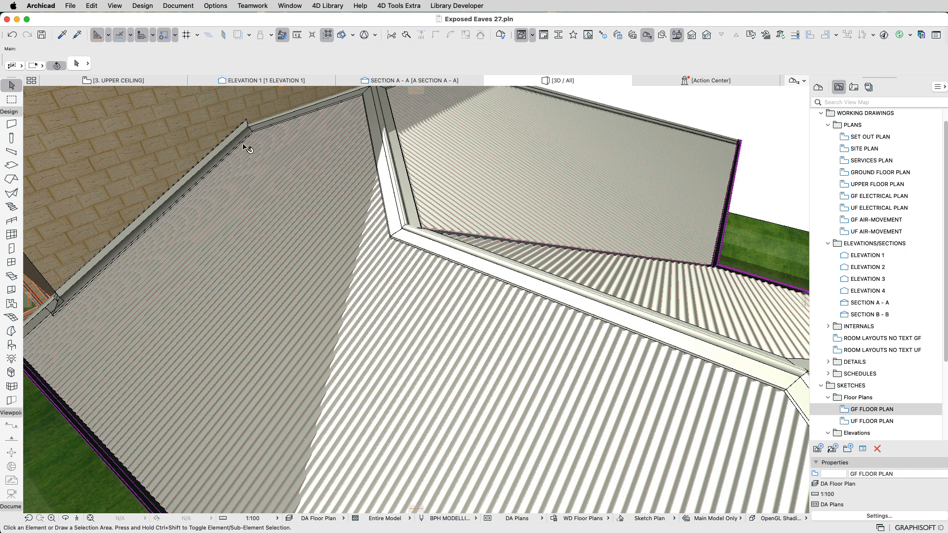
# Change the same wall-side segment of the roofing piece to Dashing to Edge and apply it.
pyautogui.click(280, 259)
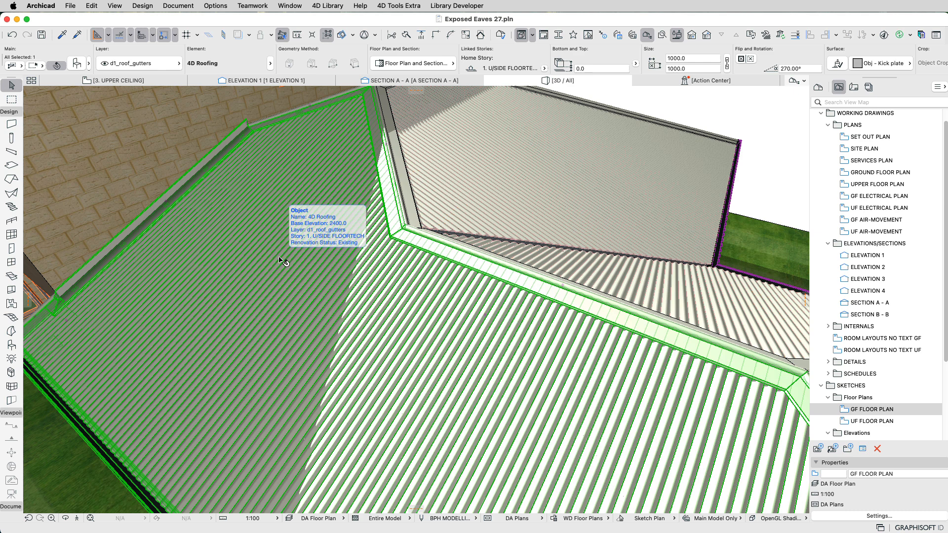
pyautogui.doubleClick(280, 258)
pyautogui.click(626, 282)
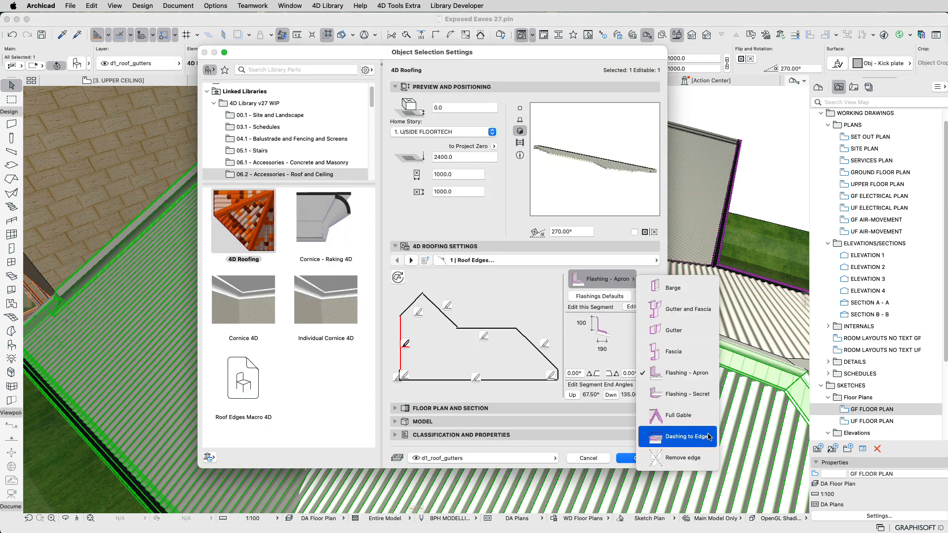
pyautogui.click(708, 436)
pyautogui.click(628, 458)
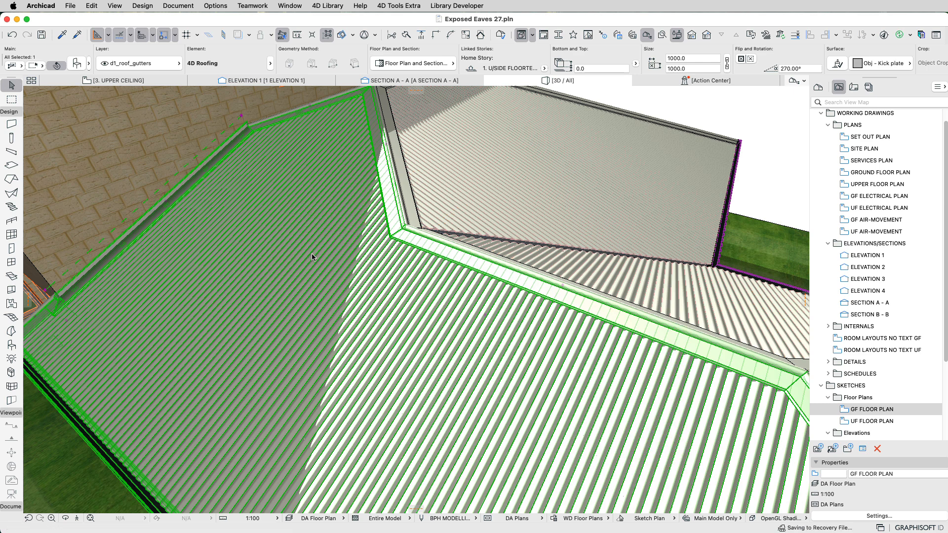
pyautogui.click(783, 134)
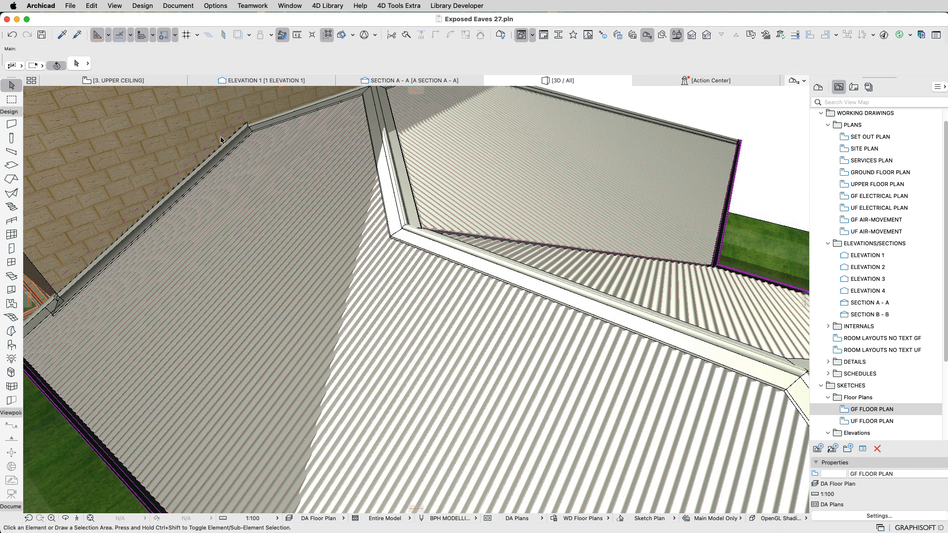
# Adjust the vertical size of the dashed flashing in the roofing piece's Flashings Defaults and apply it.
pyautogui.click(253, 209)
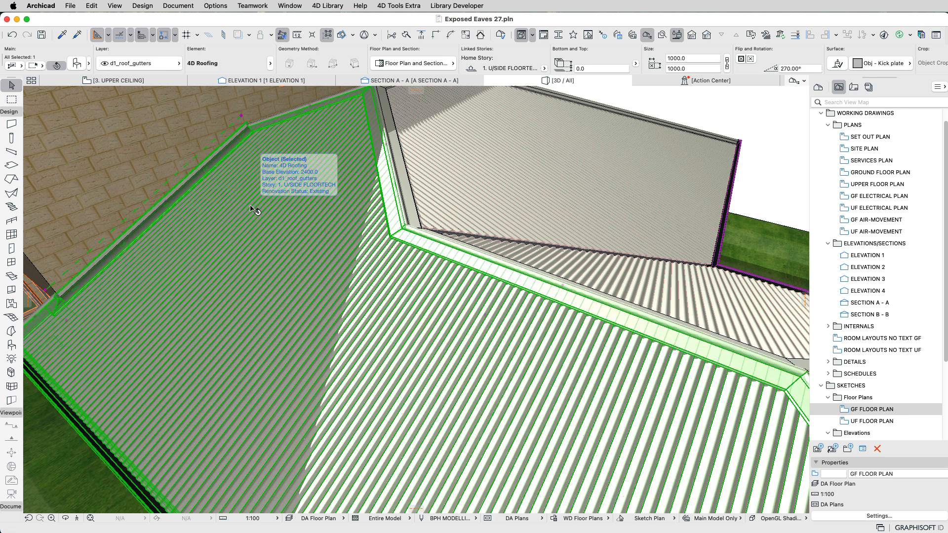
pyautogui.doubleClick(254, 210)
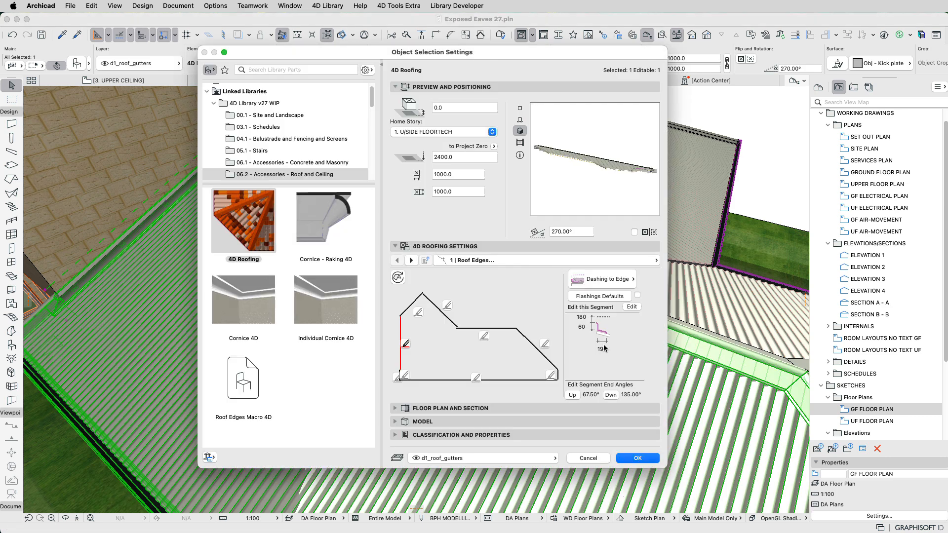
pyautogui.click(621, 297)
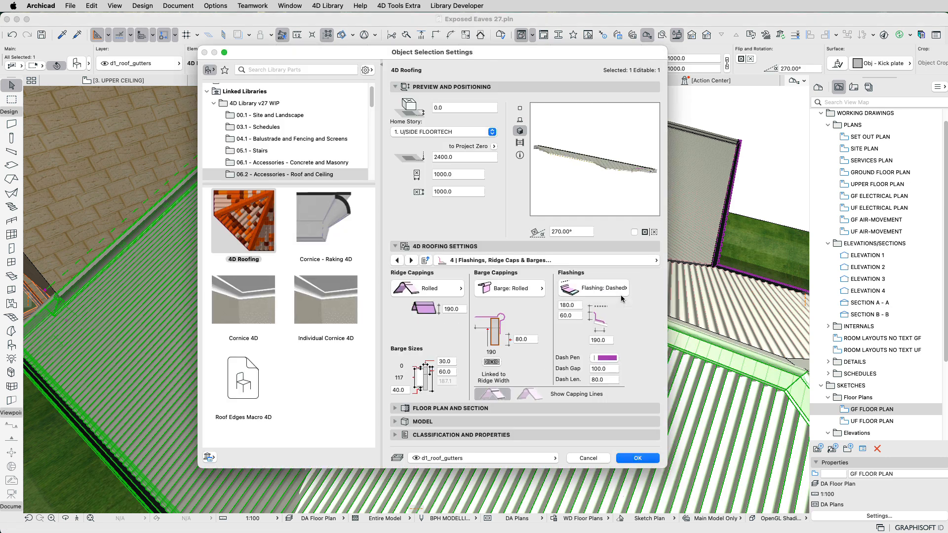
pyautogui.click(575, 316)
pyautogui.press('Return')
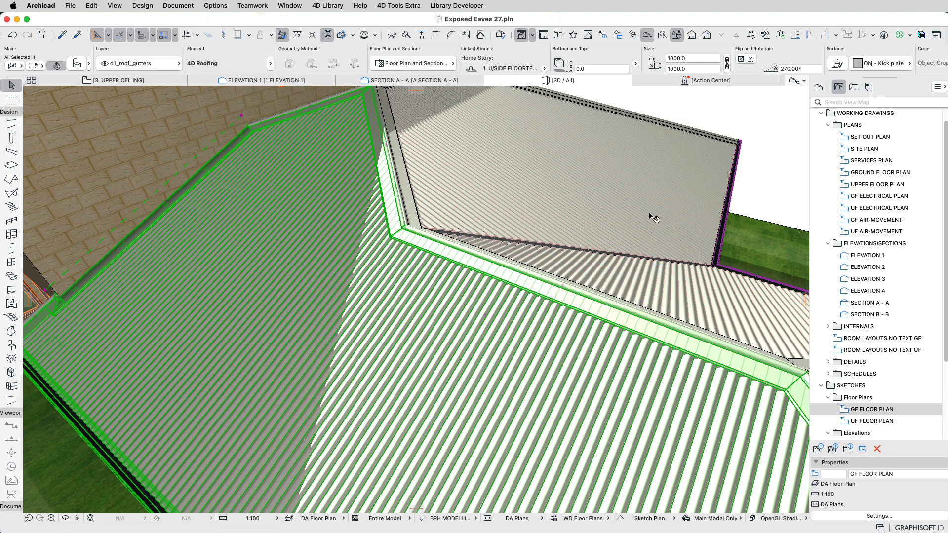
# Set the wall-side Gutter segment of the narrow middle roofing piece below the window to Dashing to Edge and apply it.
pyautogui.click(739, 131)
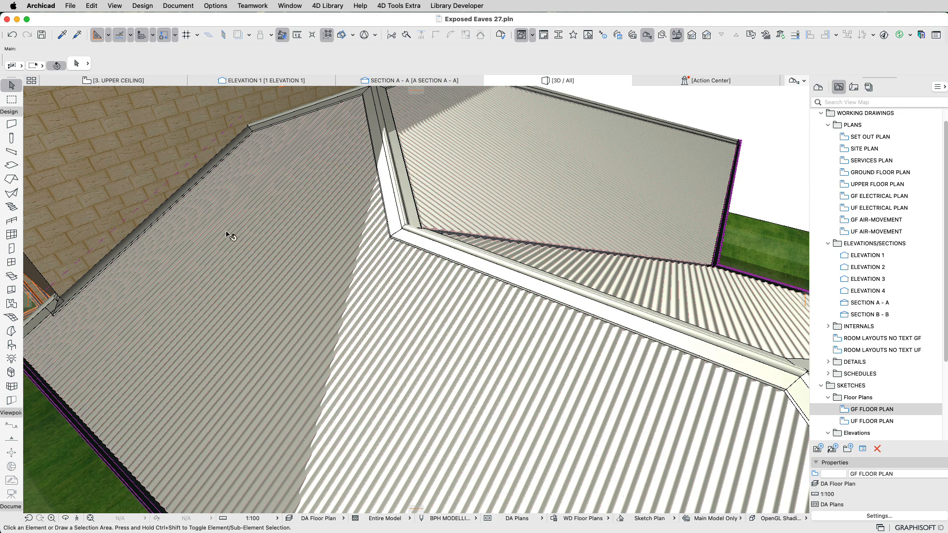
pyautogui.moveTo(323, 226); pyautogui.dragTo(268, 282, button='middle')
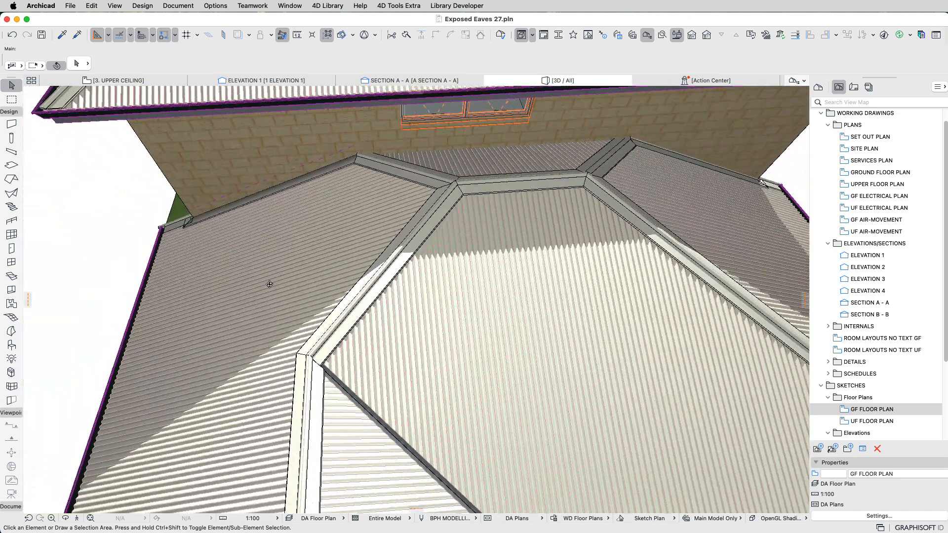
pyautogui.keyDown('shift'); pyautogui.moveTo(492, 328); pyautogui.dragTo(454, 287, button='middle'); pyautogui.keyUp('shift')
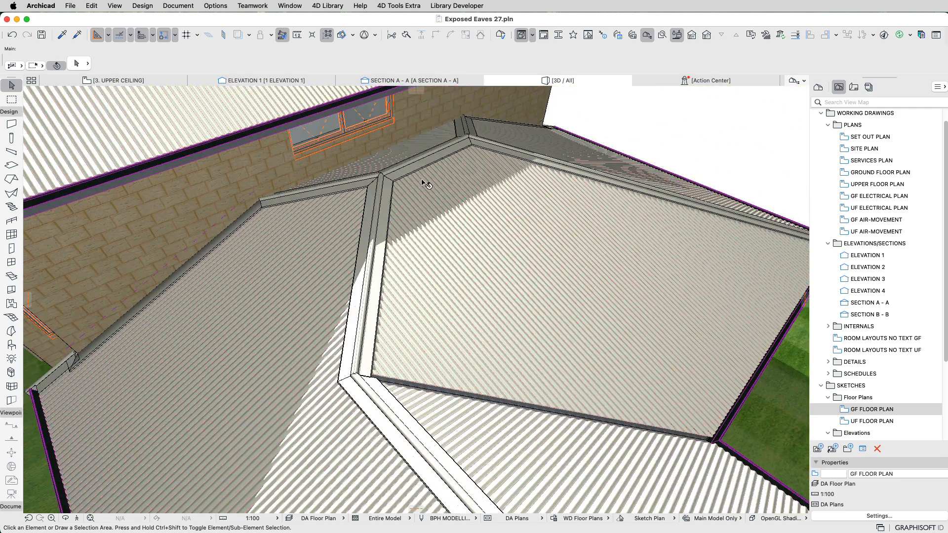
pyautogui.click(421, 146)
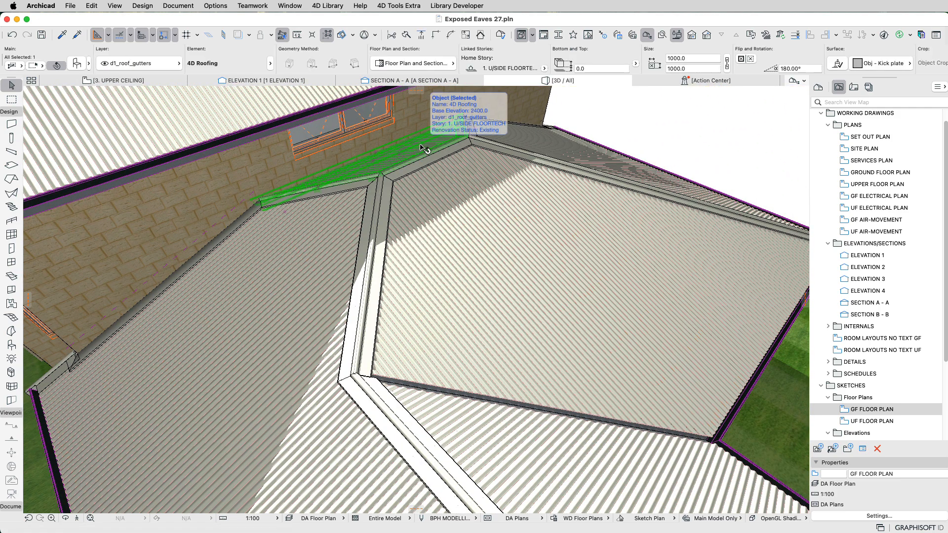
pyautogui.doubleClick(421, 147)
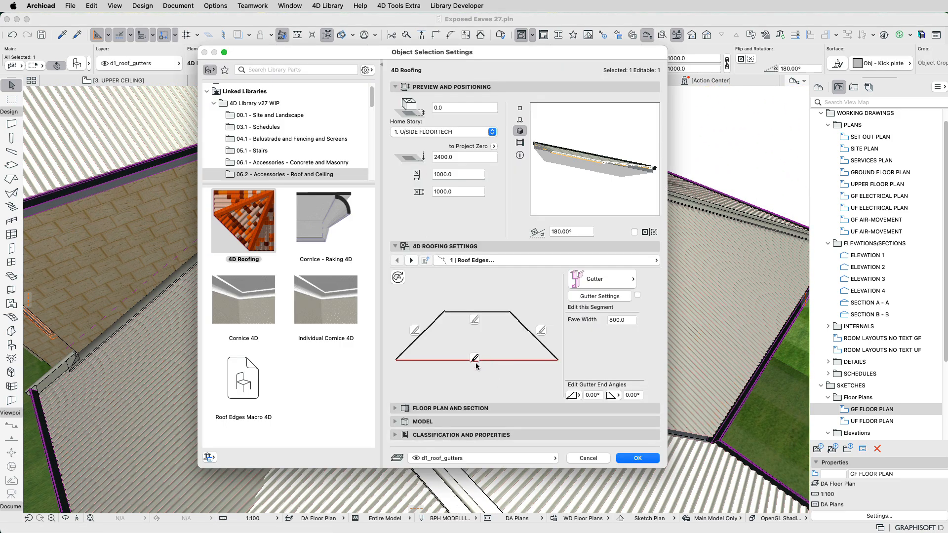
pyautogui.click(599, 282)
pyautogui.click(692, 378)
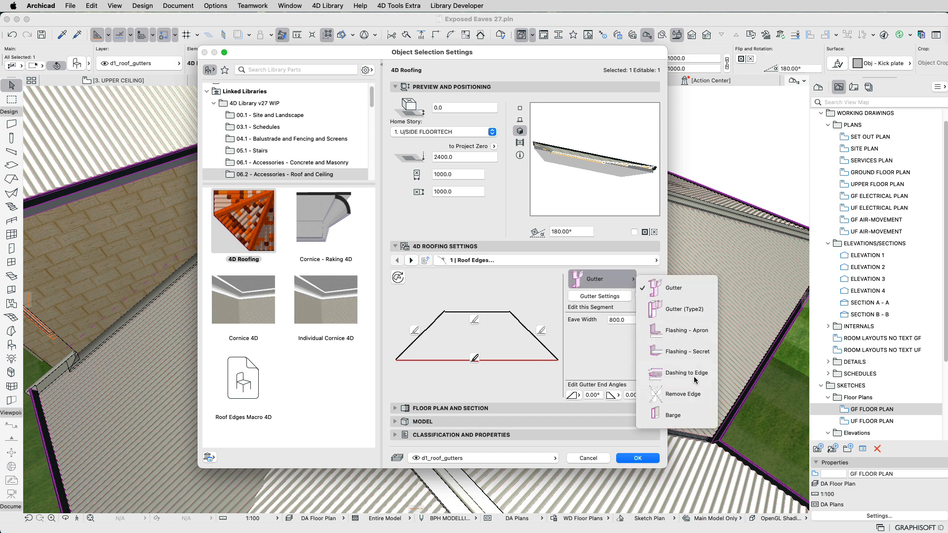
pyautogui.click(638, 459)
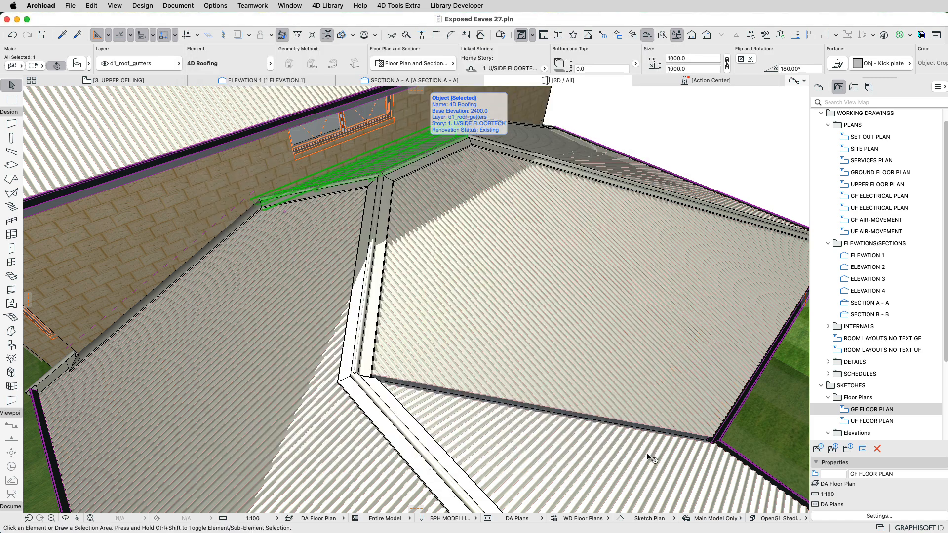
# Set the Barge segment of the roofing piece on the far side of the middle piece to Dashing to Edge and apply it.
pyautogui.press('Escape')
pyautogui.scroll(5, 566, 255)
pyautogui.keyDown('shift'); pyautogui.moveTo(566, 256); pyautogui.dragTo(313, 271, button='middle'); pyautogui.keyUp('shift')
pyautogui.click(539, 260)
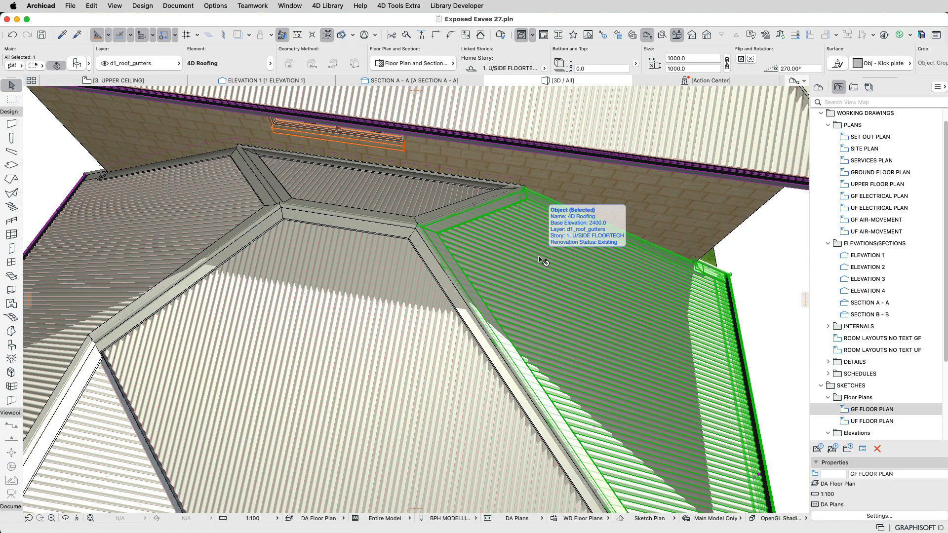
pyautogui.doubleClick(543, 260)
pyautogui.click(546, 346)
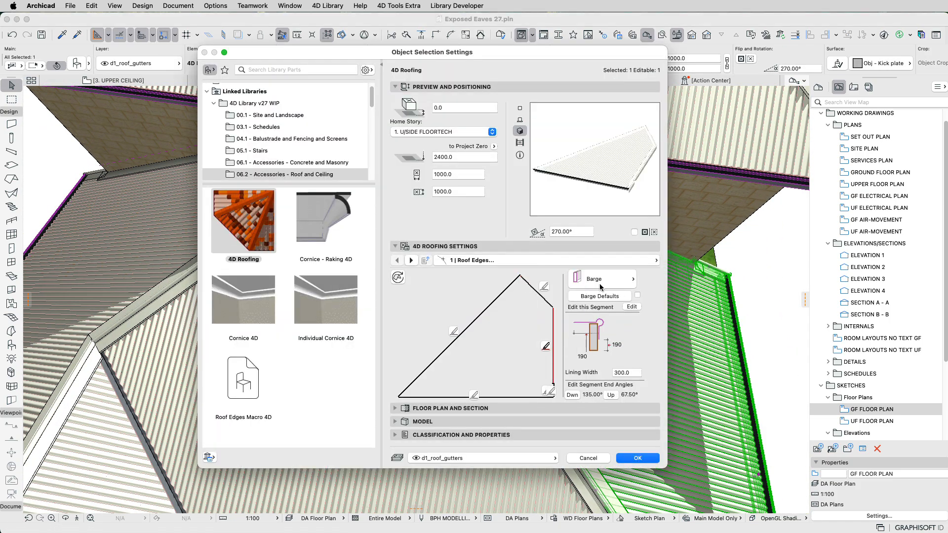
pyautogui.click(604, 285)
pyautogui.click(662, 437)
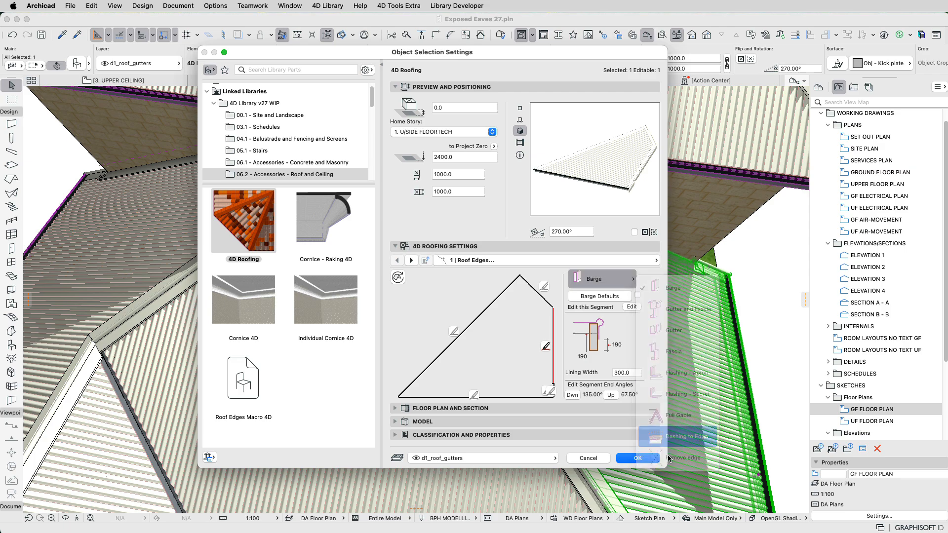
pyautogui.click(644, 460)
pyautogui.press('Escape')
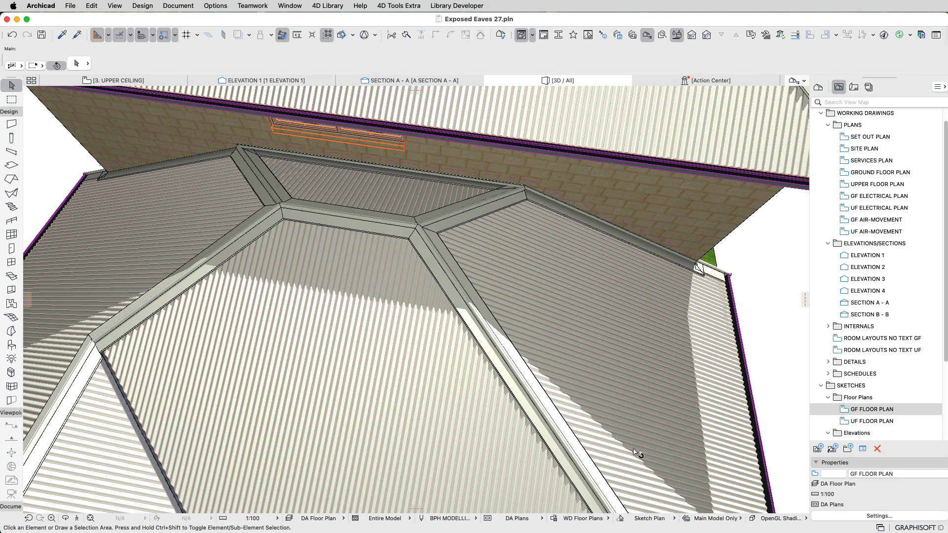
# Open the settings of the first large roofing piece along the brick wall and review its Roof Edges and Flashings Defaults.
pyautogui.keyDown('shift'); pyautogui.moveTo(641, 454); pyautogui.dragTo(194, 354, button='middle'); pyautogui.keyUp('shift')
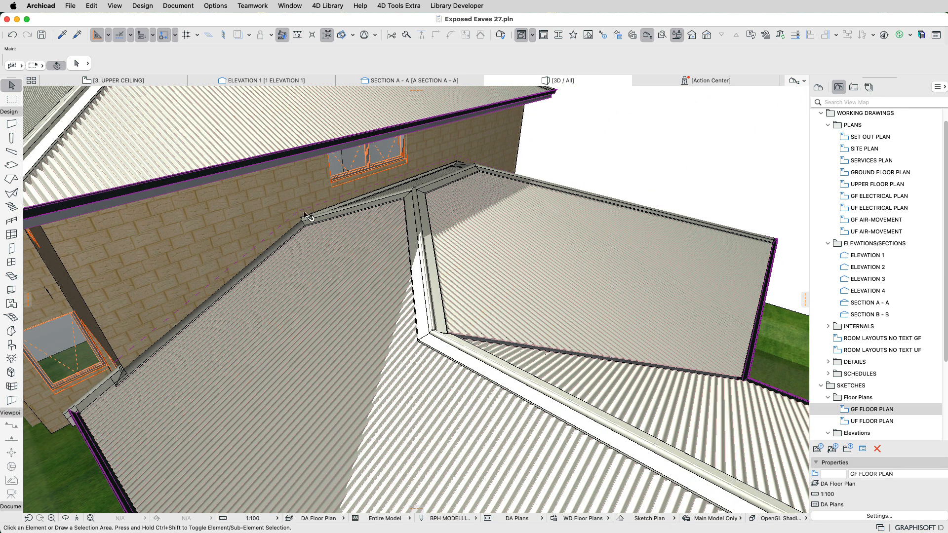
pyautogui.click(360, 355)
pyautogui.doubleClick(360, 355)
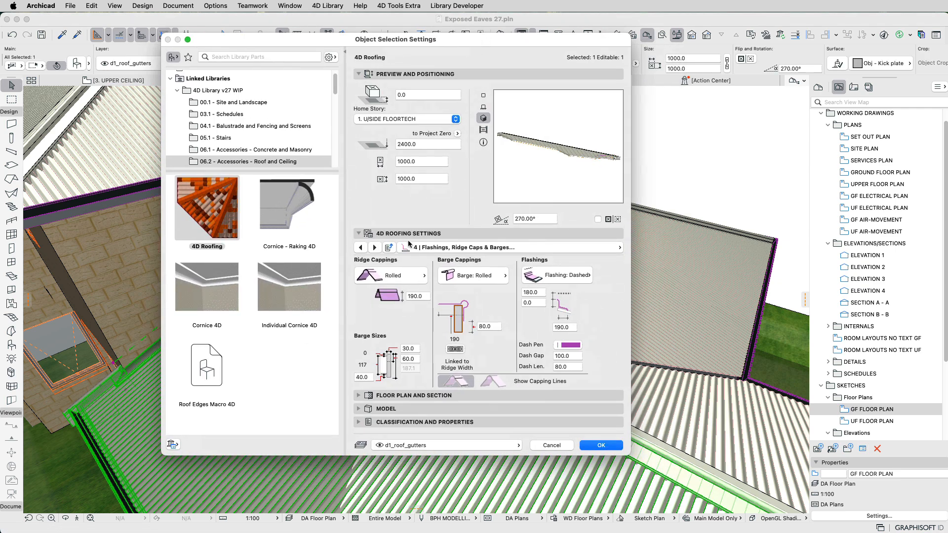
pyautogui.click(389, 247)
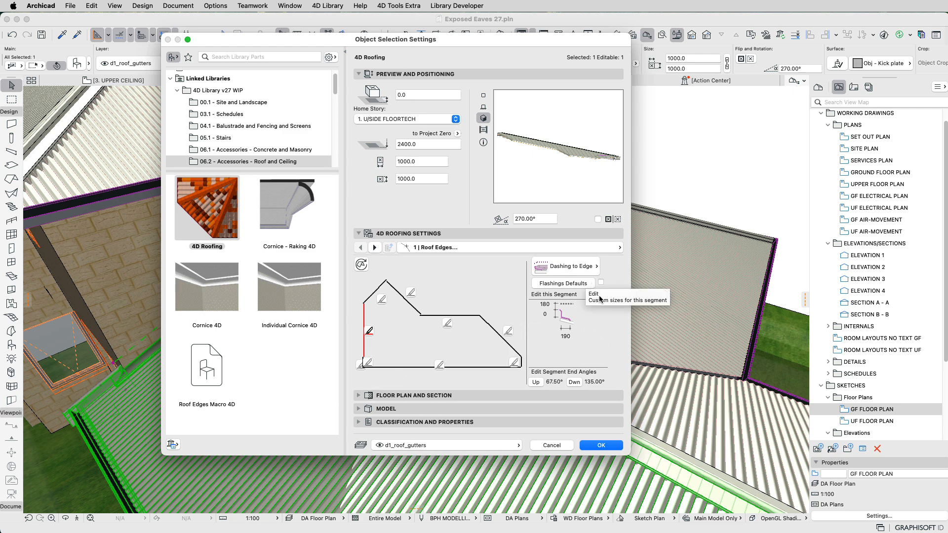
pyautogui.click(562, 284)
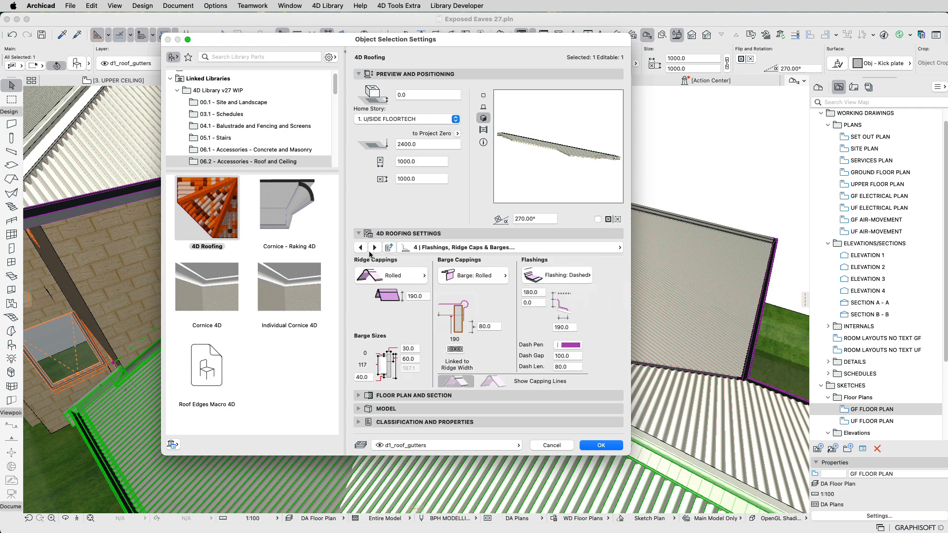
pyautogui.click(389, 247)
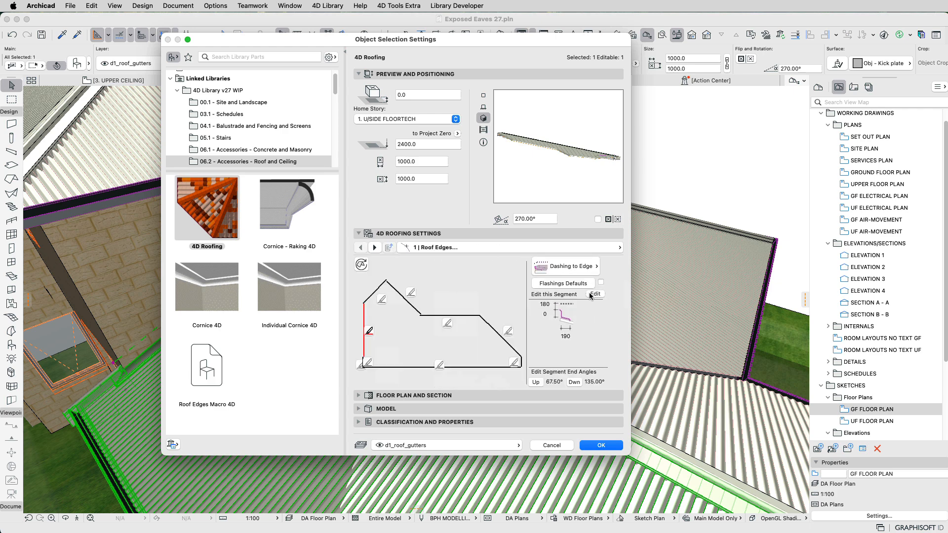
# Try custom flashing sizes for the wall-side segment of this roofing piece.
pyautogui.click(596, 294)
pyautogui.doubleClick(541, 314)
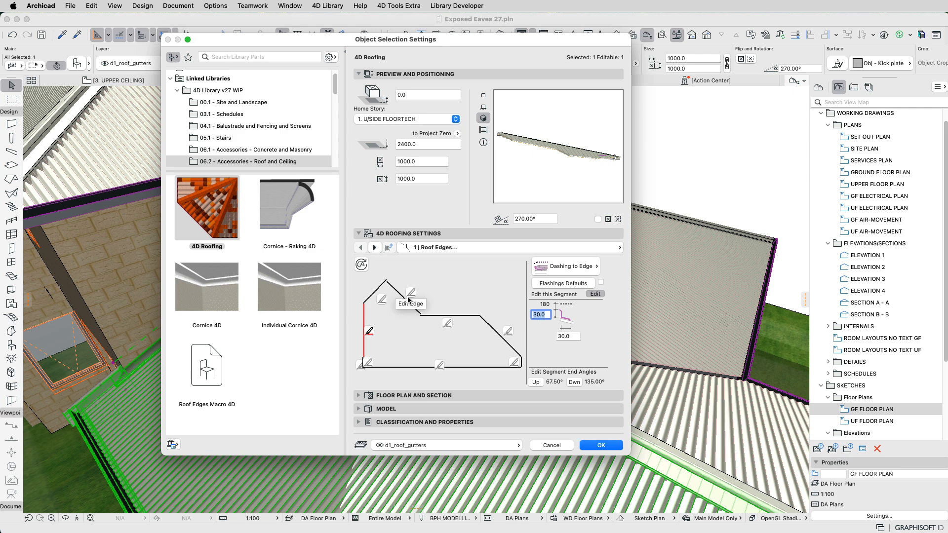
pyautogui.click(595, 295)
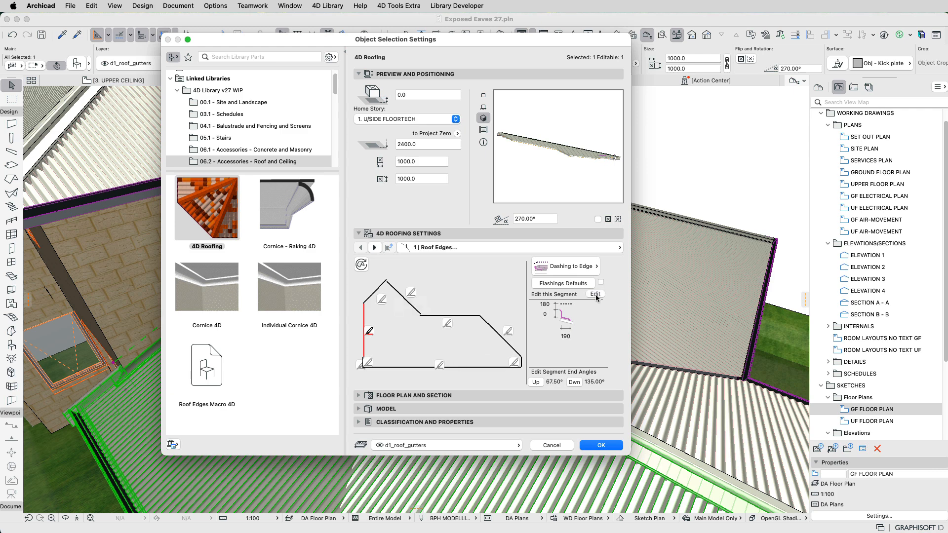
# Set the Up end angle of the wall-side Dashing to Edge segment to 45° and apply it.
pyautogui.click(555, 384)
pyautogui.write('45')
pyautogui.press('Tab')
pyautogui.click(601, 445)
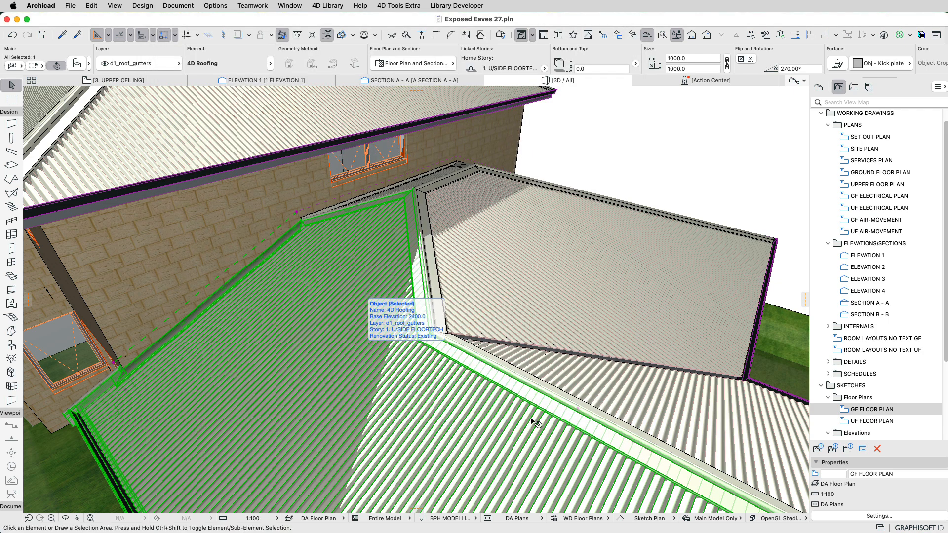
pyautogui.scroll(5, 301, 216)
pyautogui.scroll(1, 301, 216)
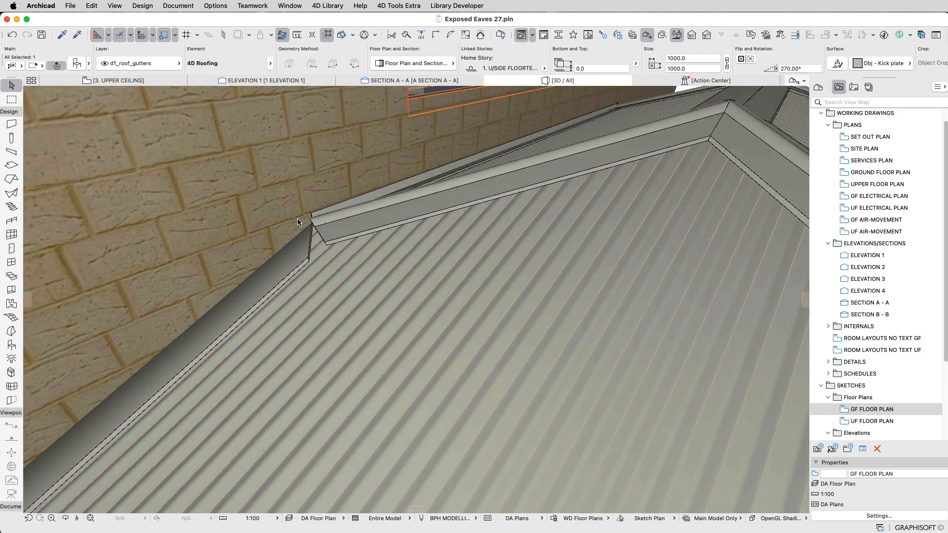
pyautogui.press('Escape')
# Set the lower vertical size of the dashed flashing to 60 in this roofing piece's Flashings Defaults and apply it.
pyautogui.click(301, 252)
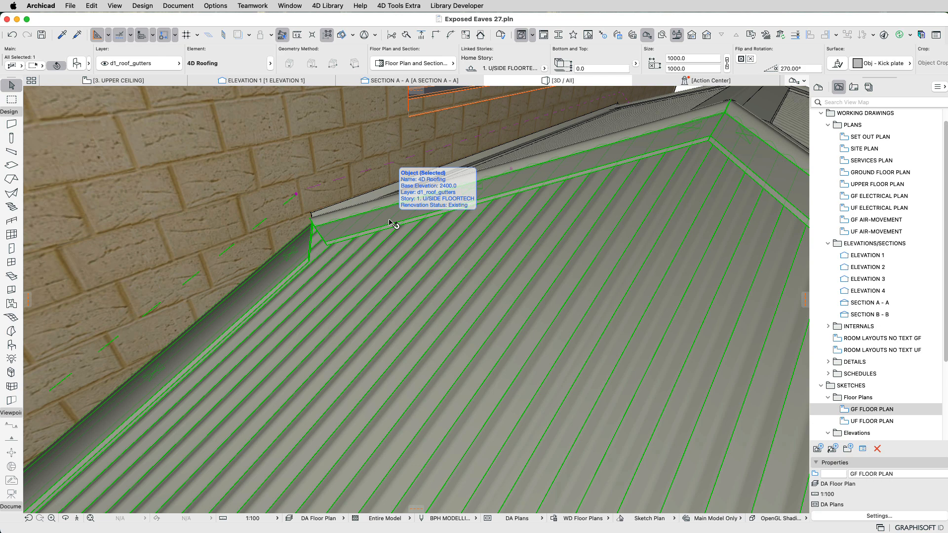
pyautogui.doubleClick(392, 223)
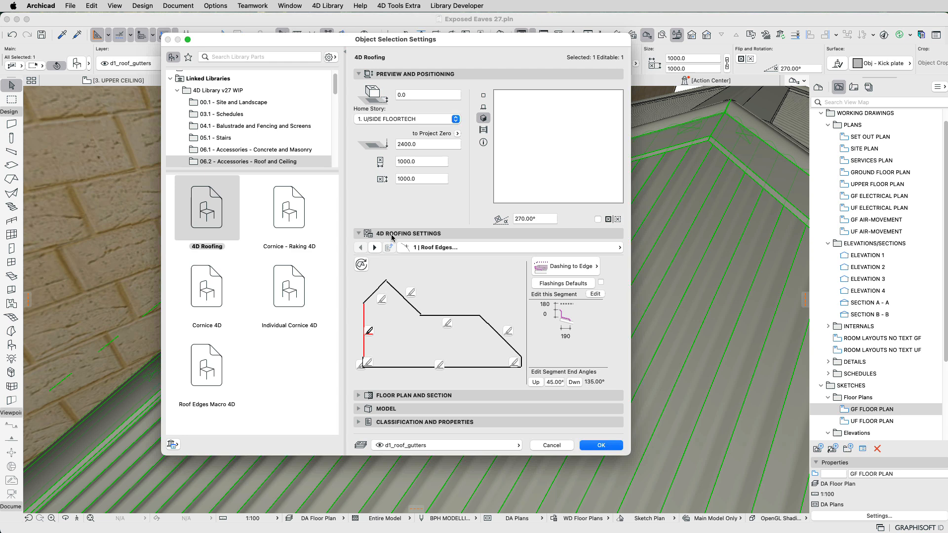
pyautogui.click(583, 284)
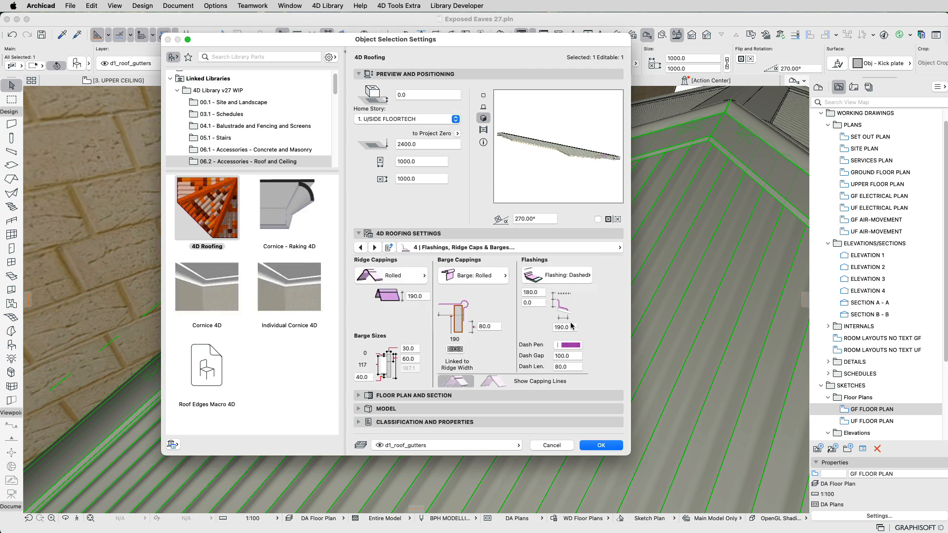
pyautogui.click(526, 301)
pyautogui.write('60')
pyautogui.press('Return')
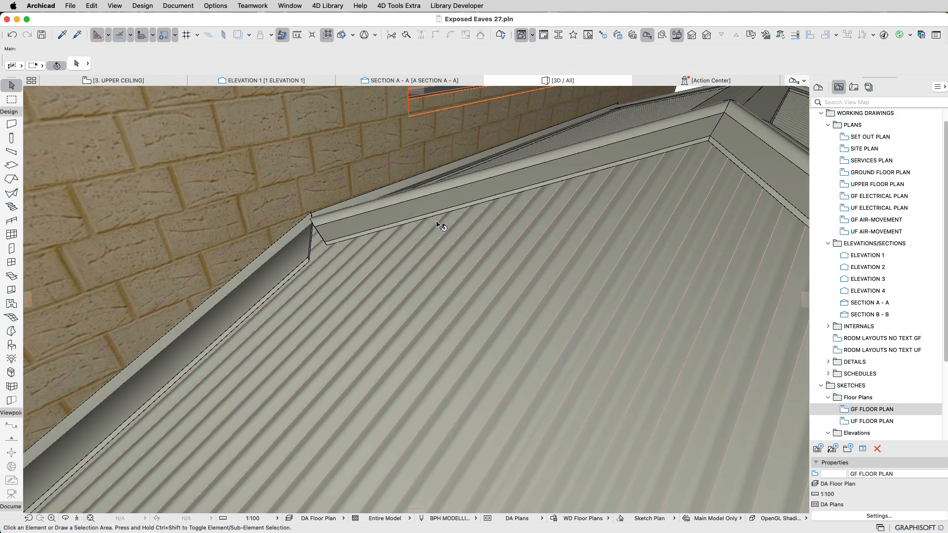
# Reopen the roofing piece's settings and review the edge types available for its wall-side segment in Roof Edges.
pyautogui.click(453, 201)
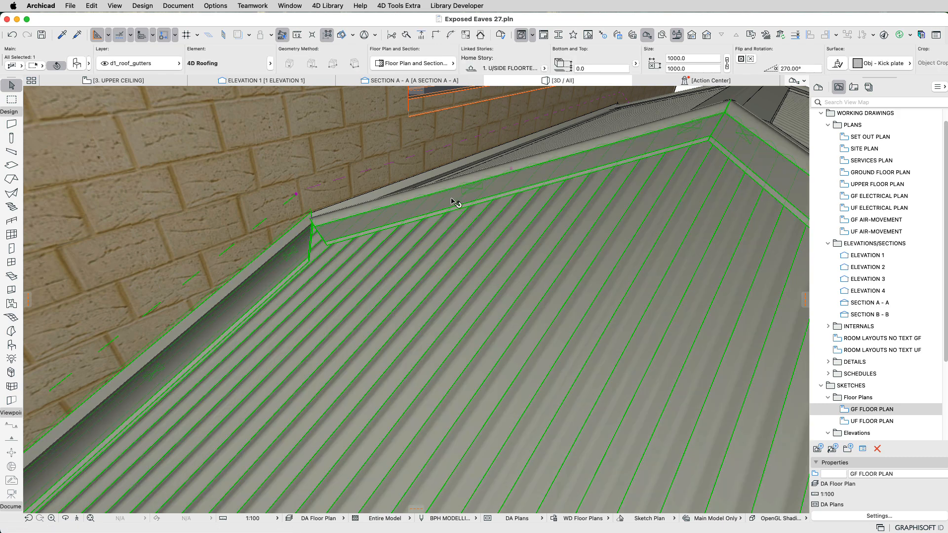
pyautogui.keyDown('shift'); pyautogui.moveTo(542, 245); pyautogui.dragTo(626, 246, button='middle'); pyautogui.keyUp('shift')
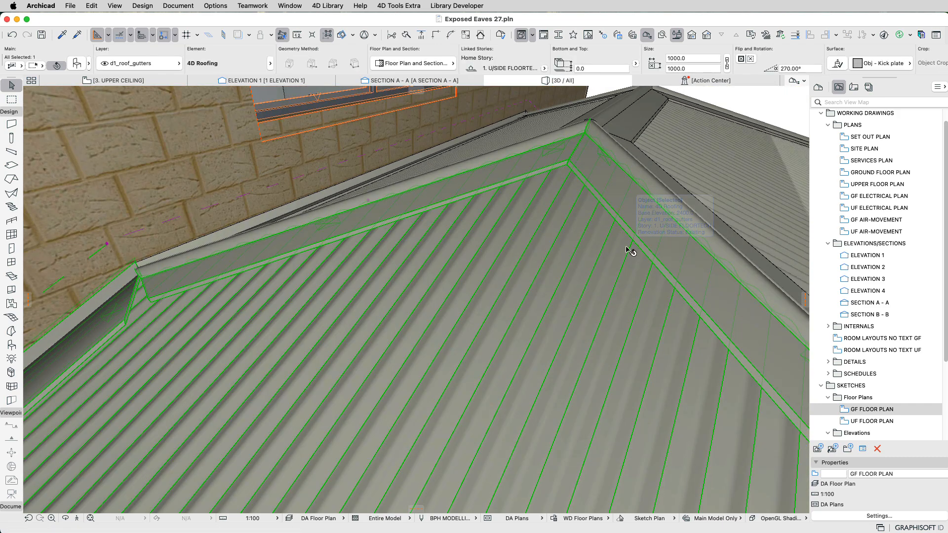
pyautogui.doubleClick(629, 251)
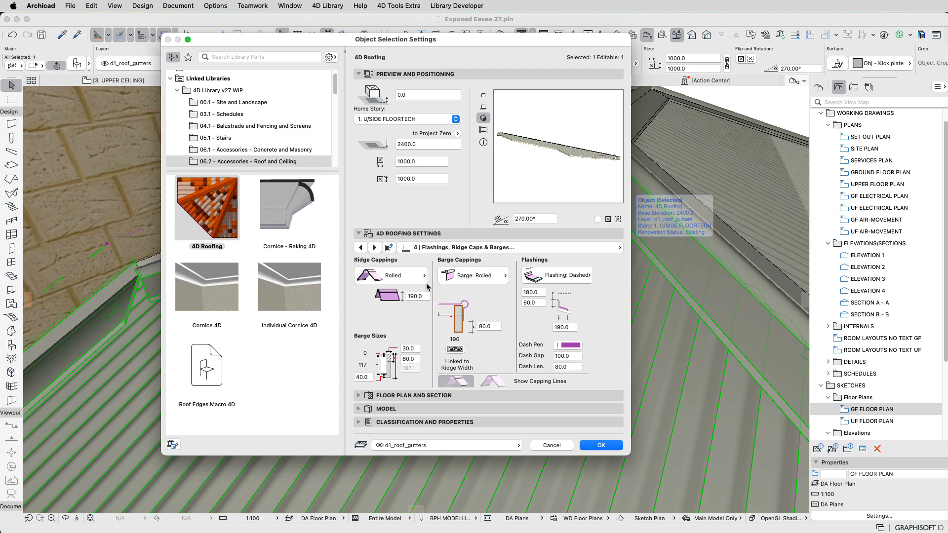
pyautogui.click(390, 247)
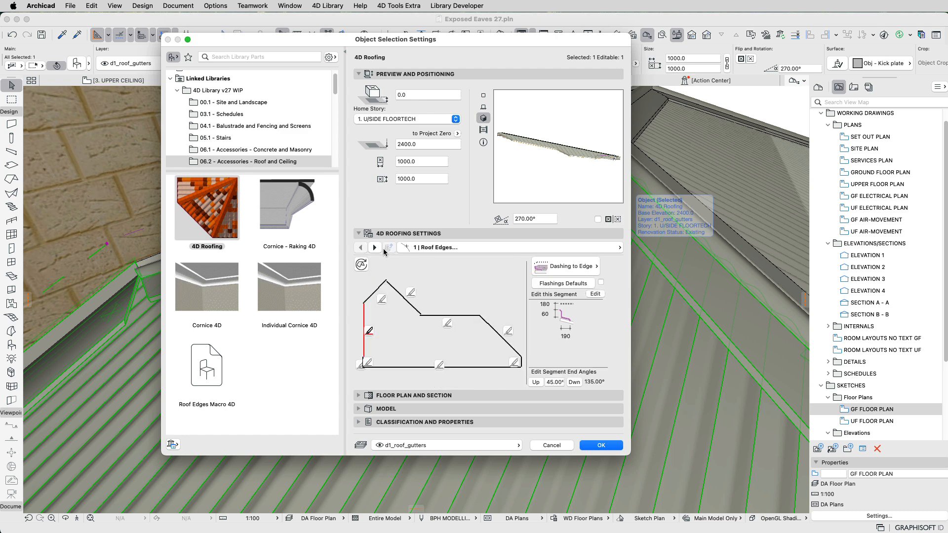
pyautogui.click(567, 270)
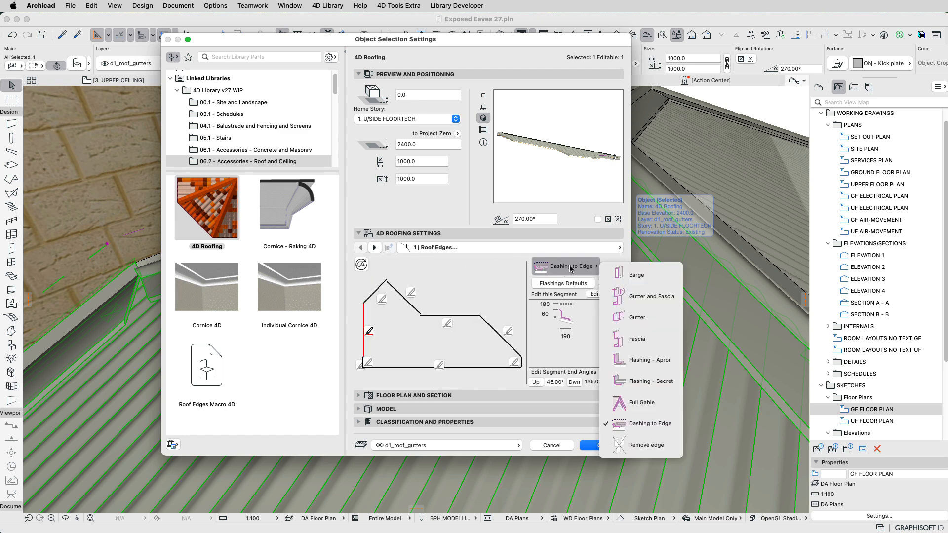
pyautogui.click(372, 252)
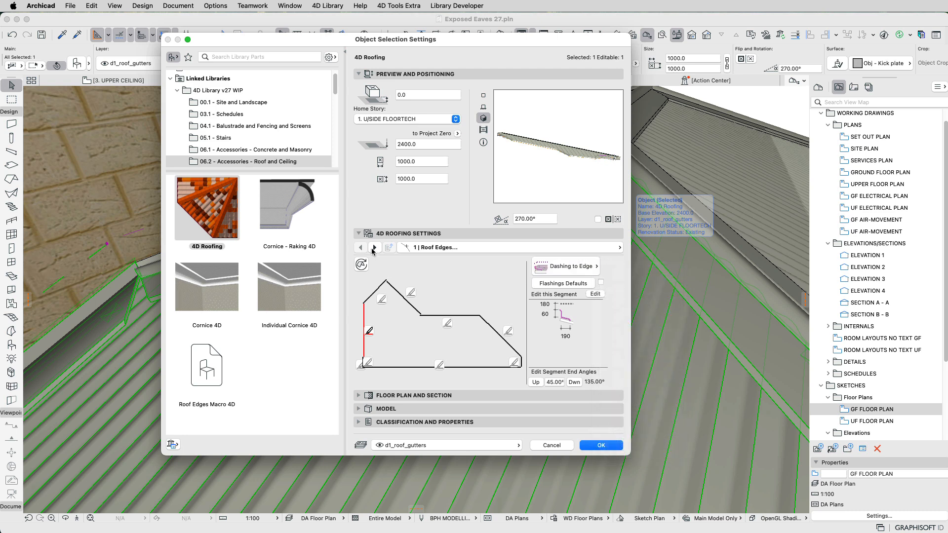
# Review the preset roof types for this roofing piece, selecting Skillion and examining its downpipe settings.
pyautogui.click(375, 247)
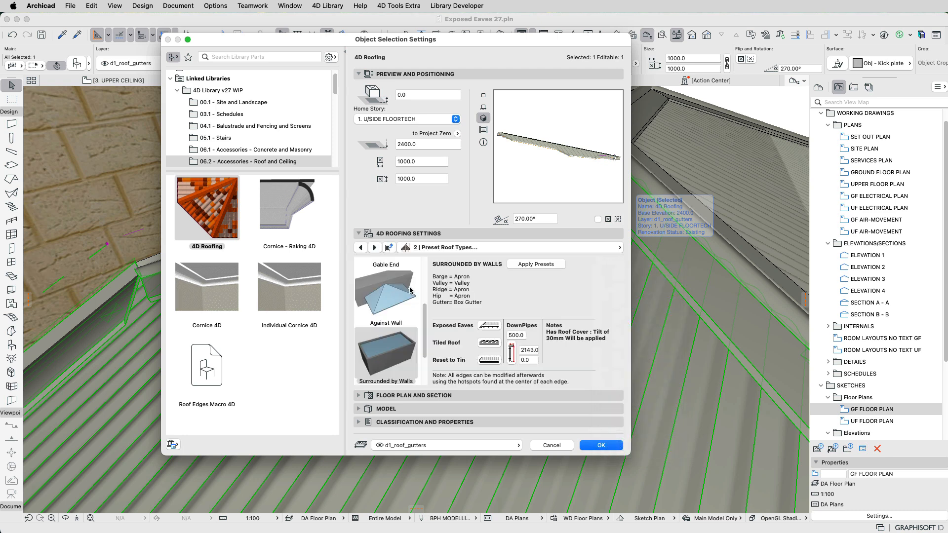
pyautogui.scroll(5, 424, 316)
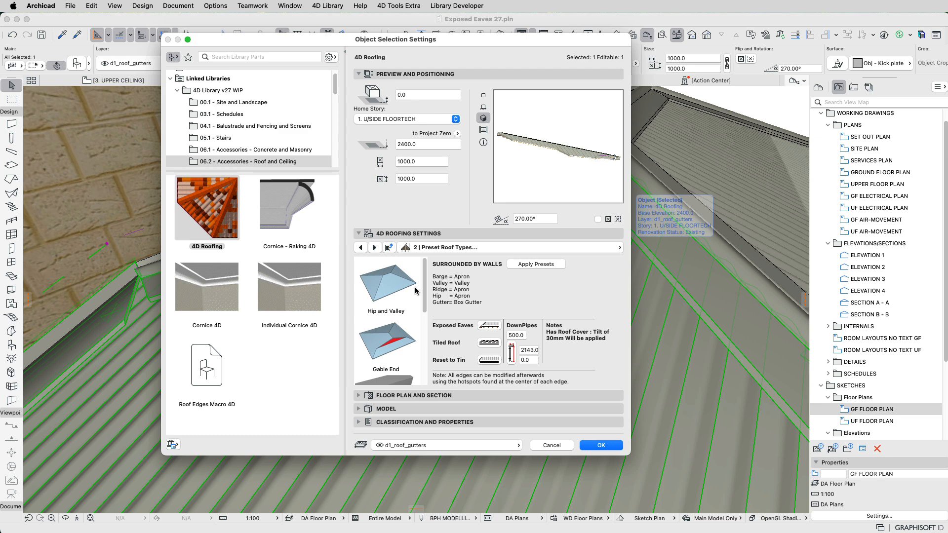
pyautogui.moveTo(425, 284); pyautogui.dragTo(422, 348)
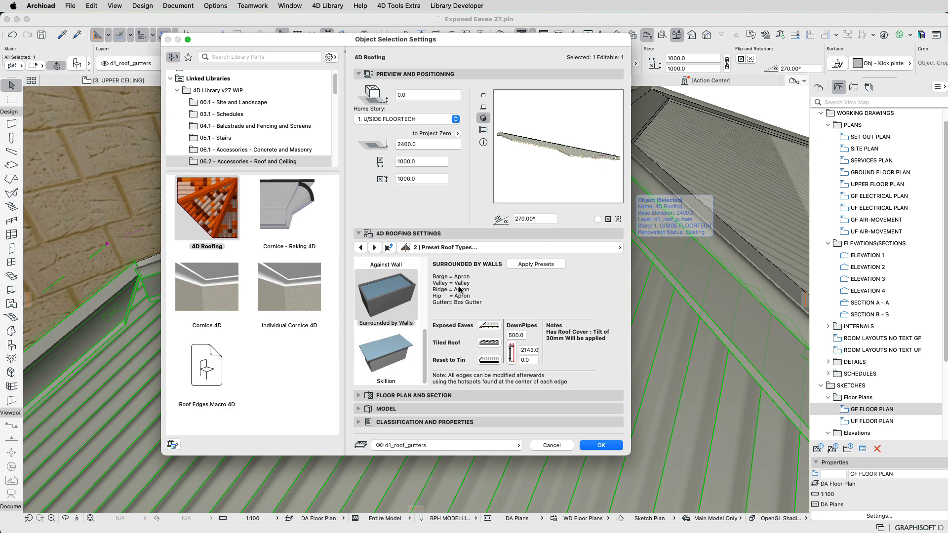
pyautogui.click(392, 355)
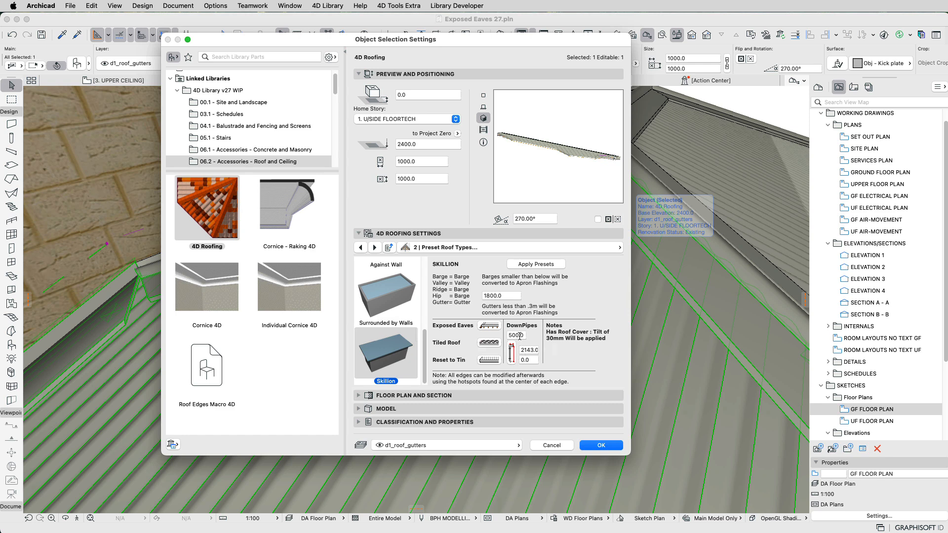
pyautogui.click(526, 352)
pyautogui.doubleClick(520, 334)
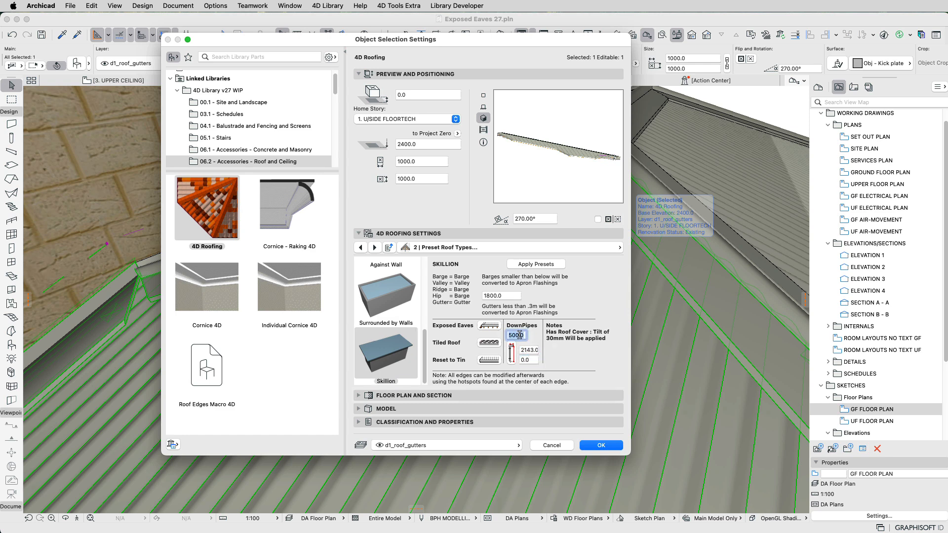
pyautogui.click(525, 360)
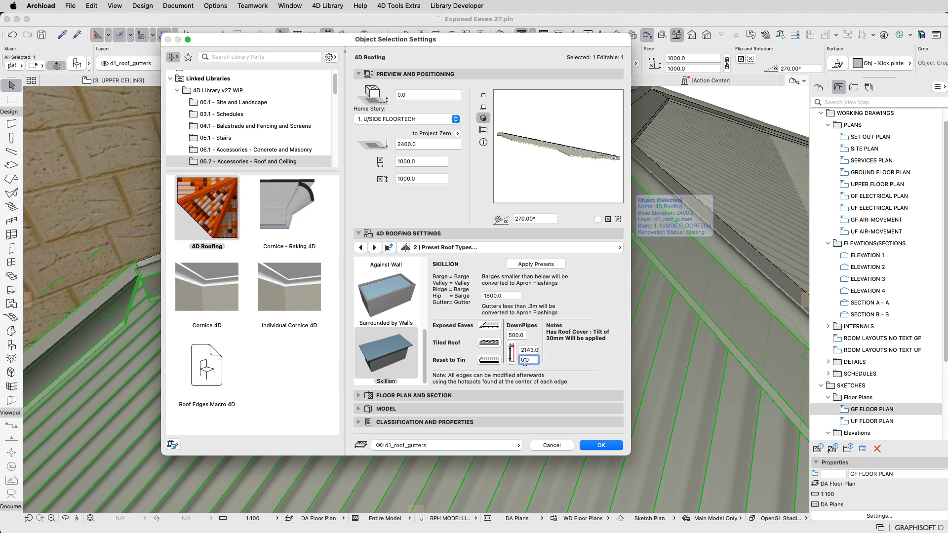
# Examine the gutter, fascia and soffit profile choices in the default fascia and gutter settings.
pyautogui.click(376, 247)
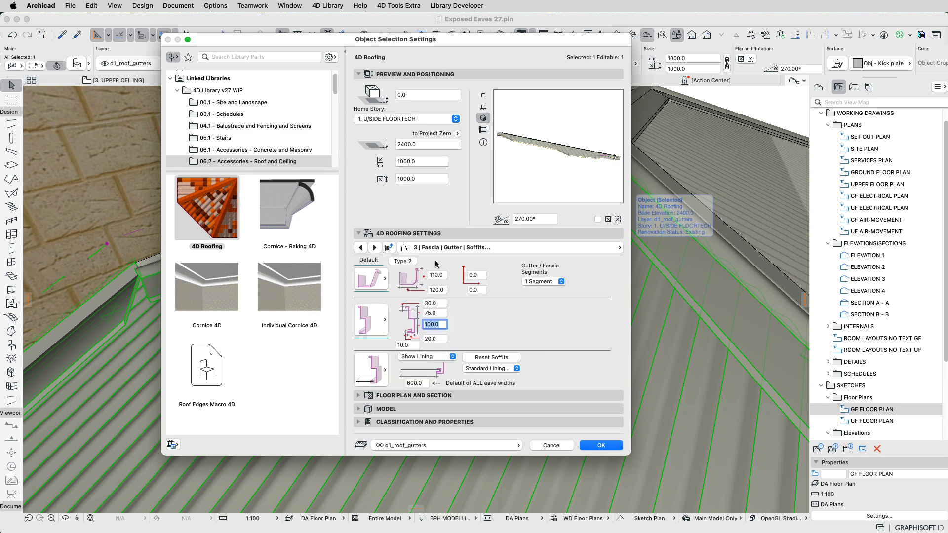
pyautogui.click(379, 374)
pyautogui.click(376, 311)
pyautogui.click(376, 311)
pyautogui.click(365, 277)
pyautogui.click(365, 276)
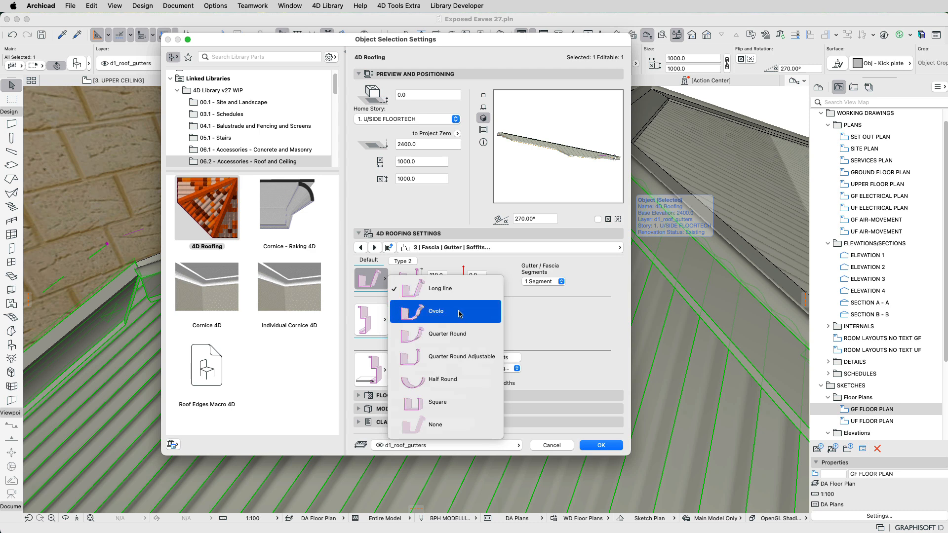
pyautogui.click(607, 315)
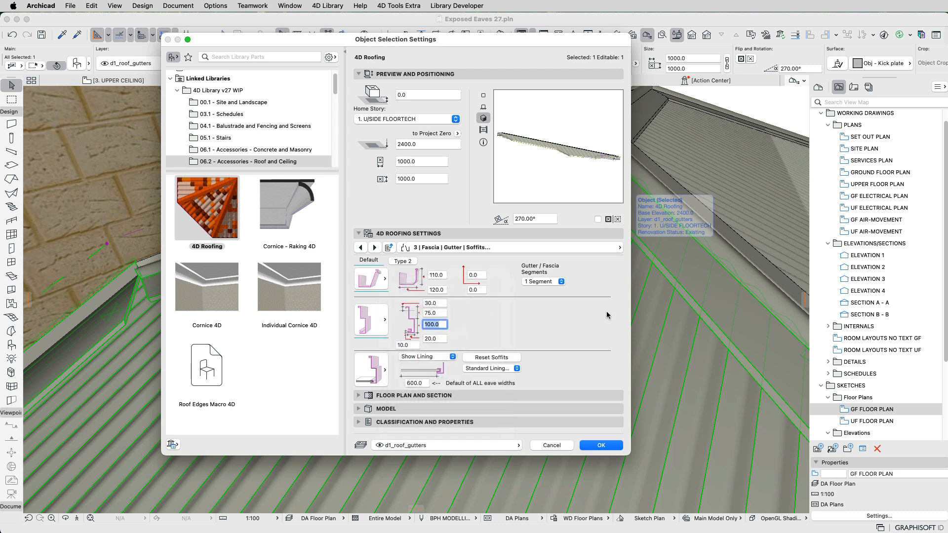
# Inspect the Type 2 gutter and fascia settings and the available Gutter / Fascia Segments options.
pyautogui.click(402, 261)
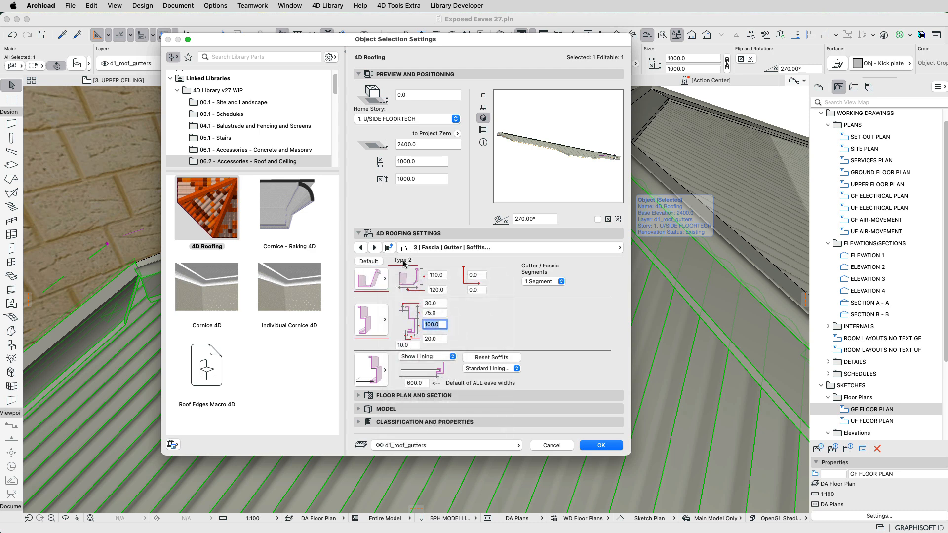
pyautogui.click(552, 283)
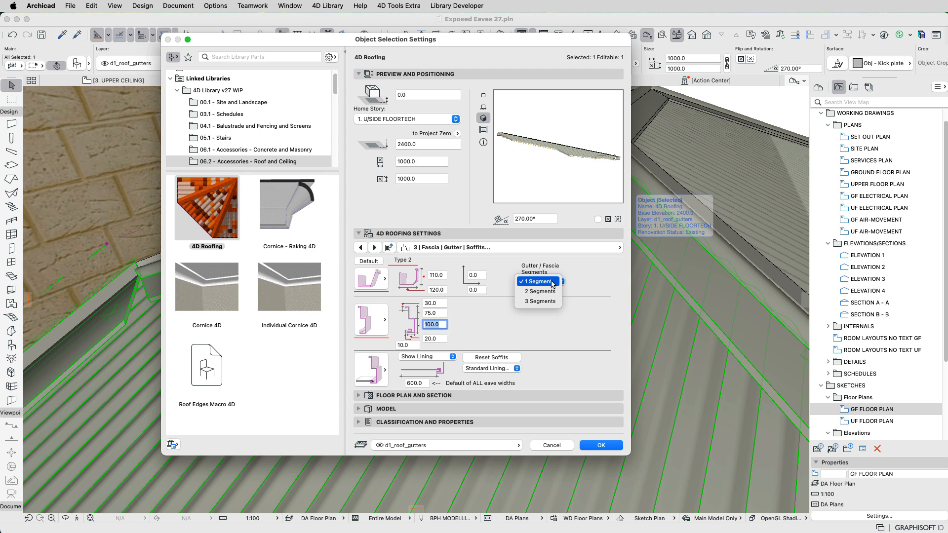
pyautogui.click(587, 277)
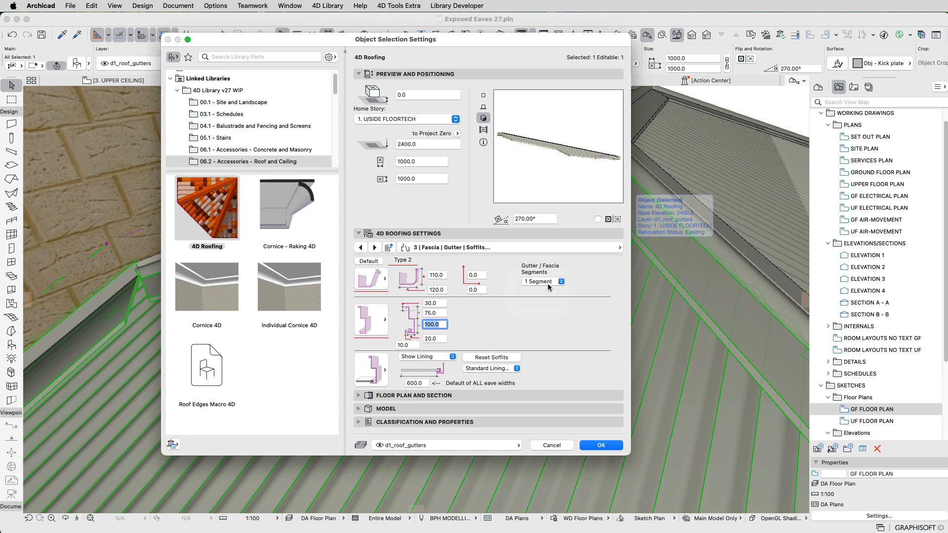
# Try the Tiled style for the ridge cappings and inspect its tile size values.
pyautogui.click(376, 247)
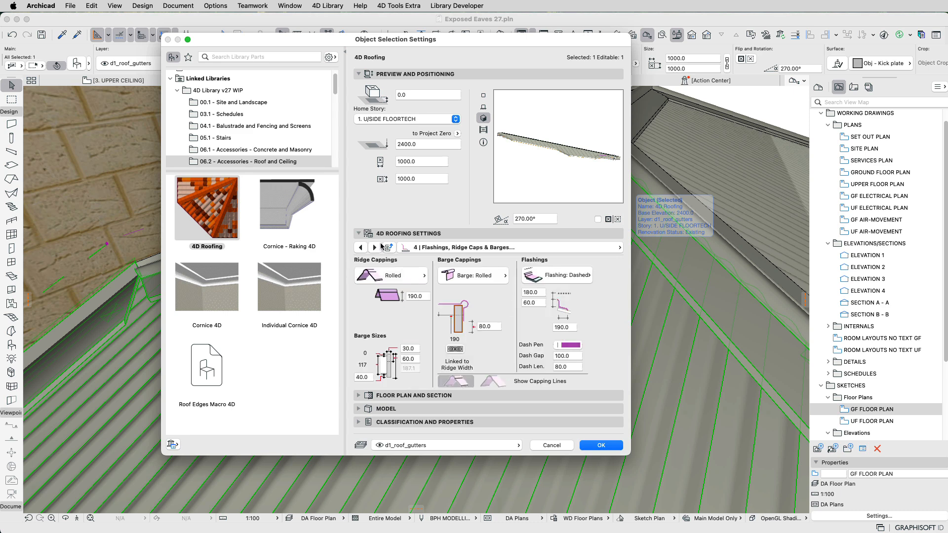
pyautogui.click(409, 277)
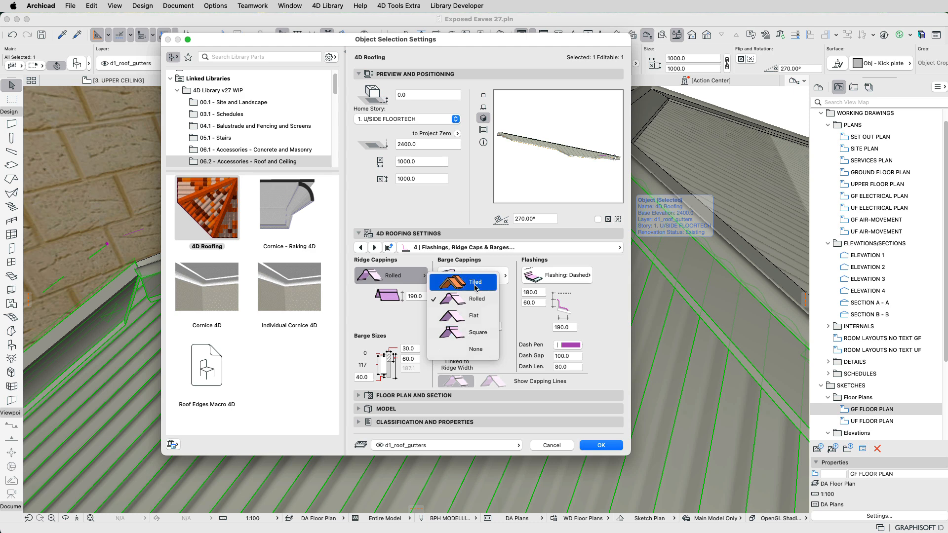
pyautogui.click(403, 317)
pyautogui.click(403, 275)
pyautogui.click(446, 277)
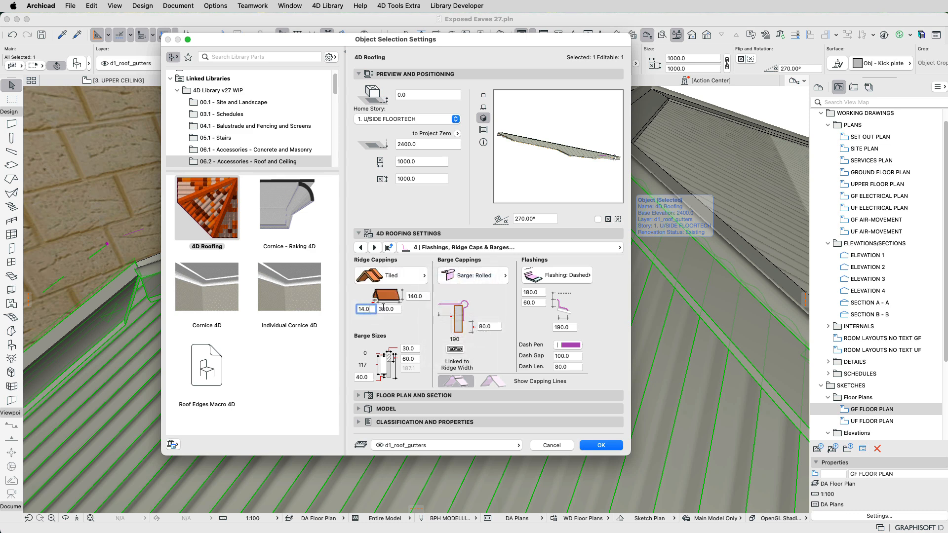
pyautogui.click(397, 310)
# Try the Barge: Square style for the barge cappings, followed by Barge: Flat.
pyautogui.click(493, 278)
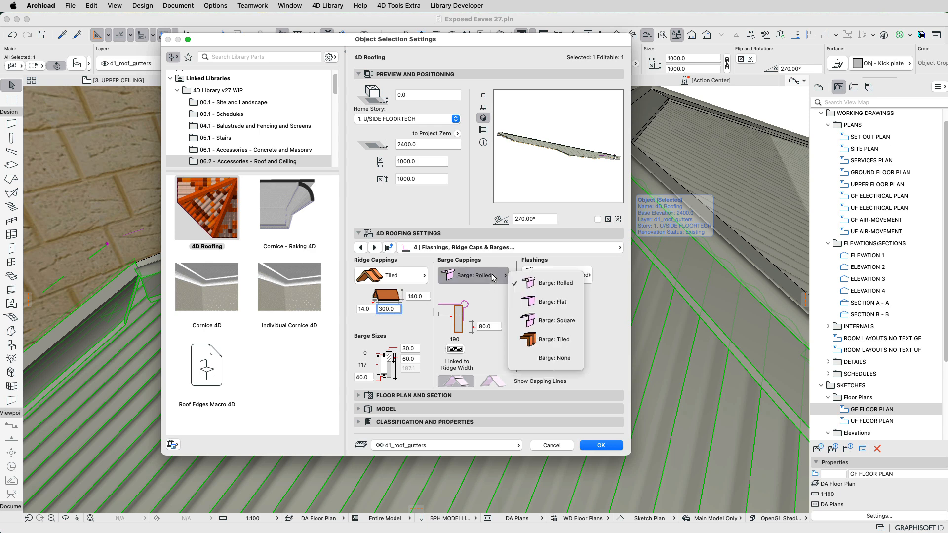
pyautogui.click(543, 318)
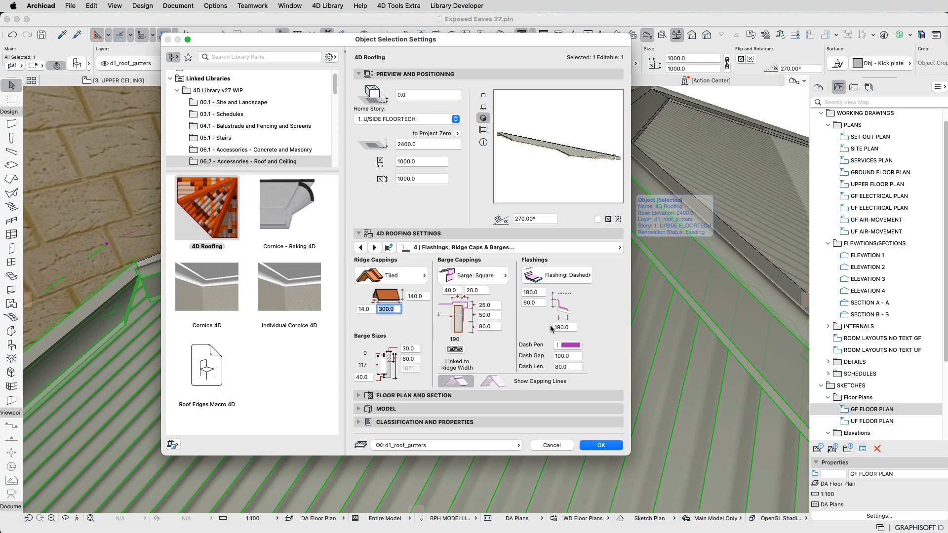
pyautogui.click(488, 274)
pyautogui.click(553, 301)
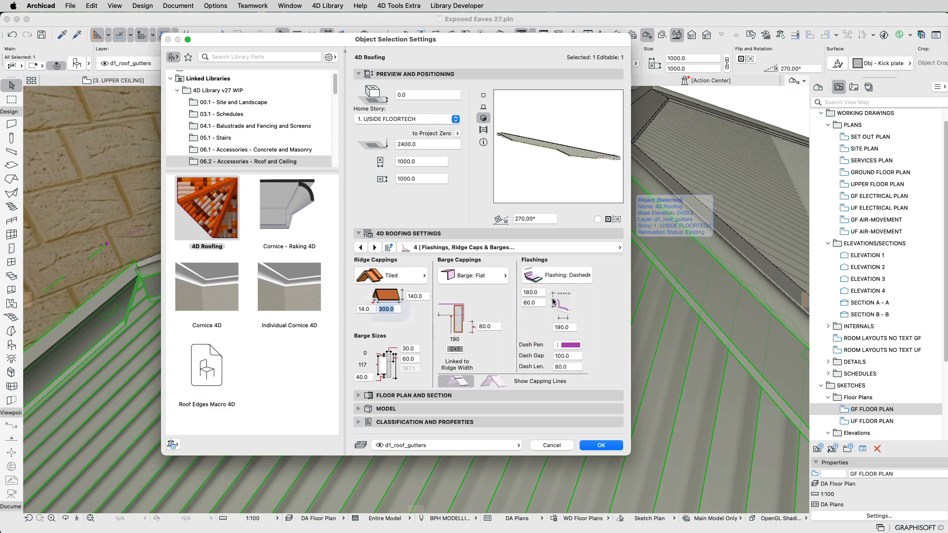
# Try the Flashing: Secret type in the default flashings and switch the selection to Valley.
pyautogui.click(574, 278)
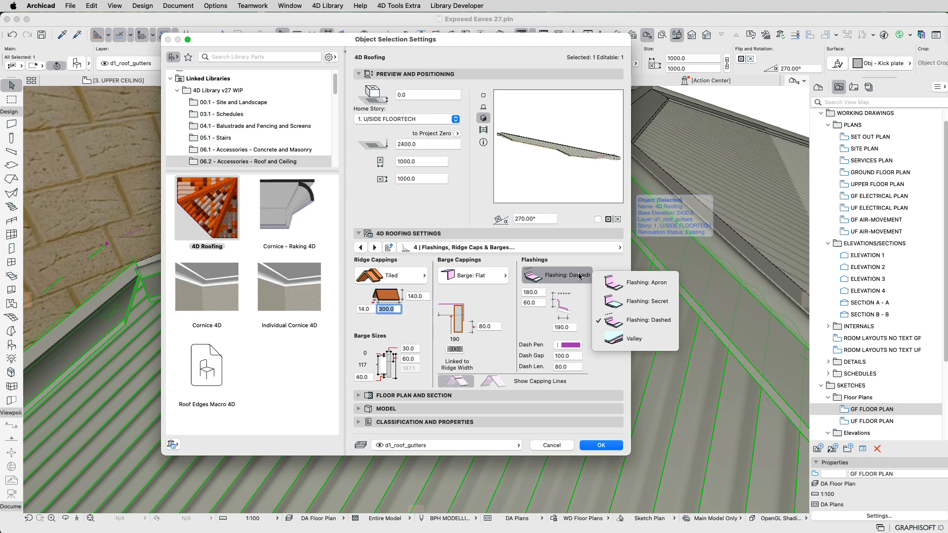
pyautogui.click(654, 305)
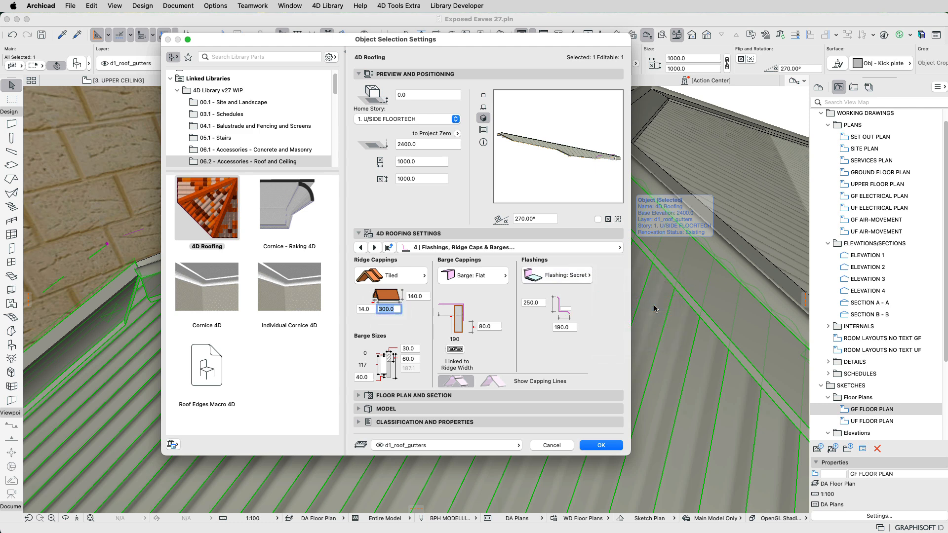
pyautogui.click(559, 277)
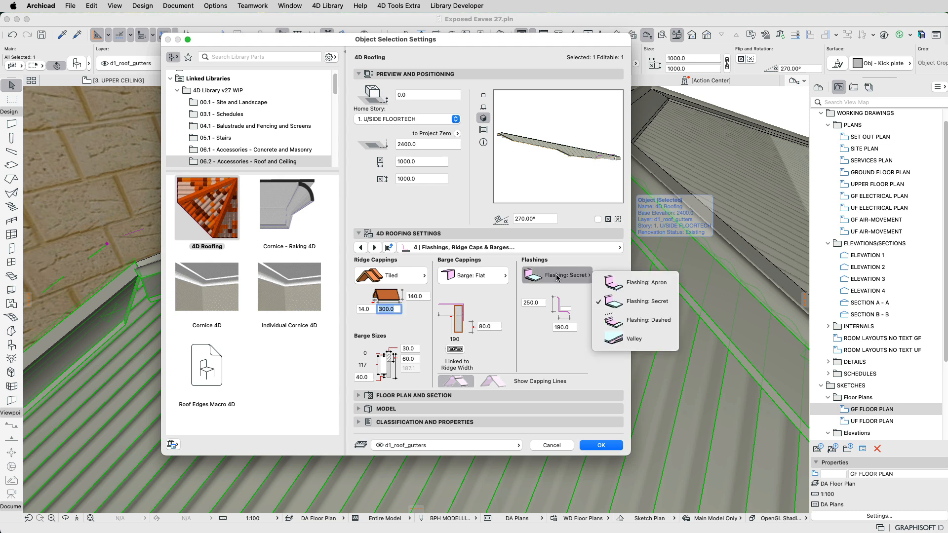
pyautogui.click(603, 341)
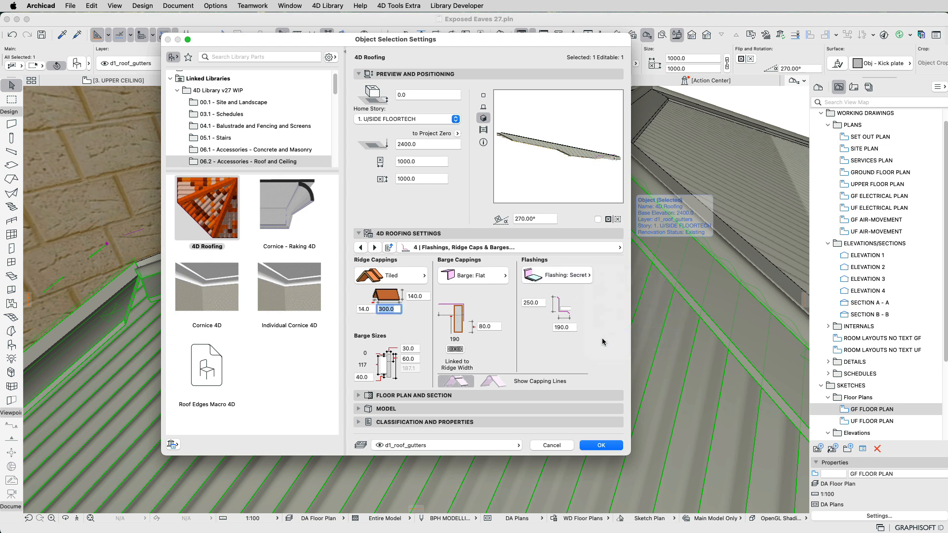
# Apply the tiled roofing settings with capping lines hidden, and undo that change in the 3D model.
pyautogui.click(491, 383)
pyautogui.click(462, 384)
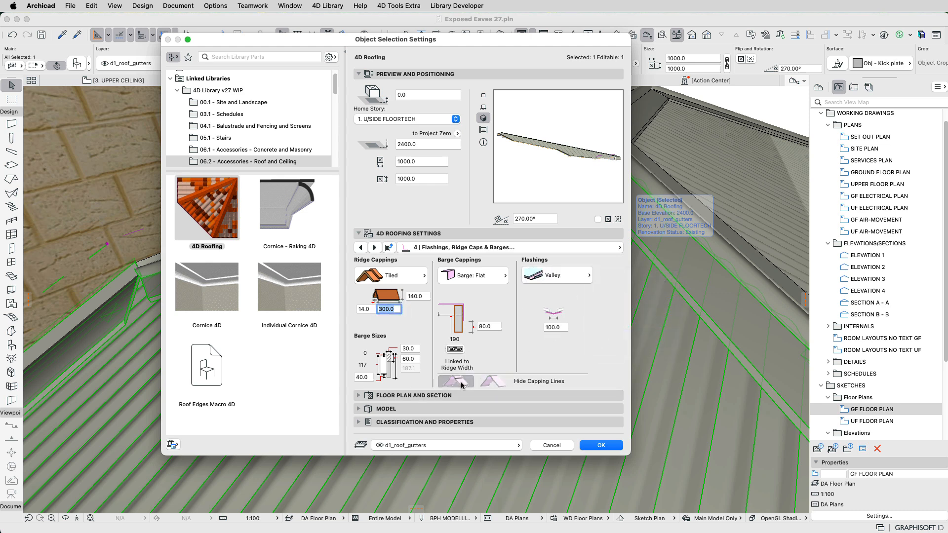
pyautogui.click(491, 383)
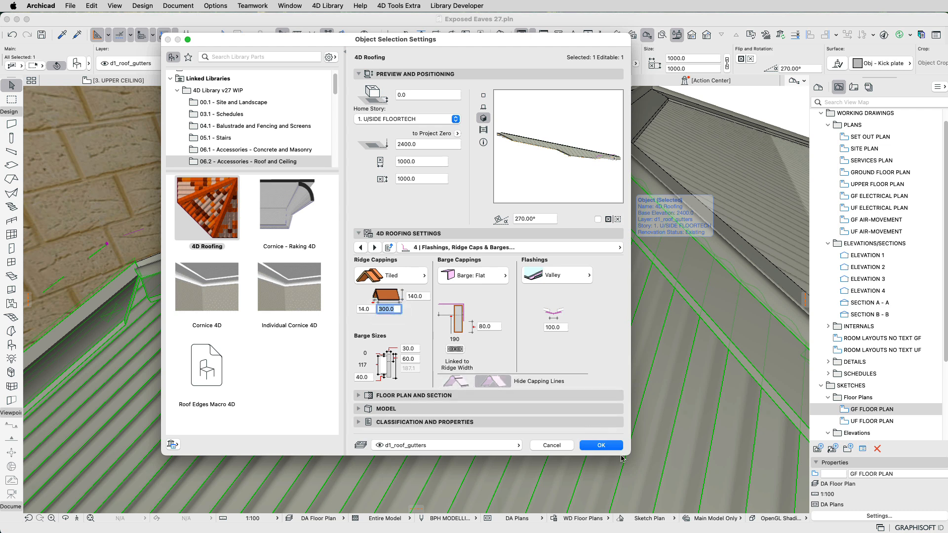
pyautogui.click(601, 445)
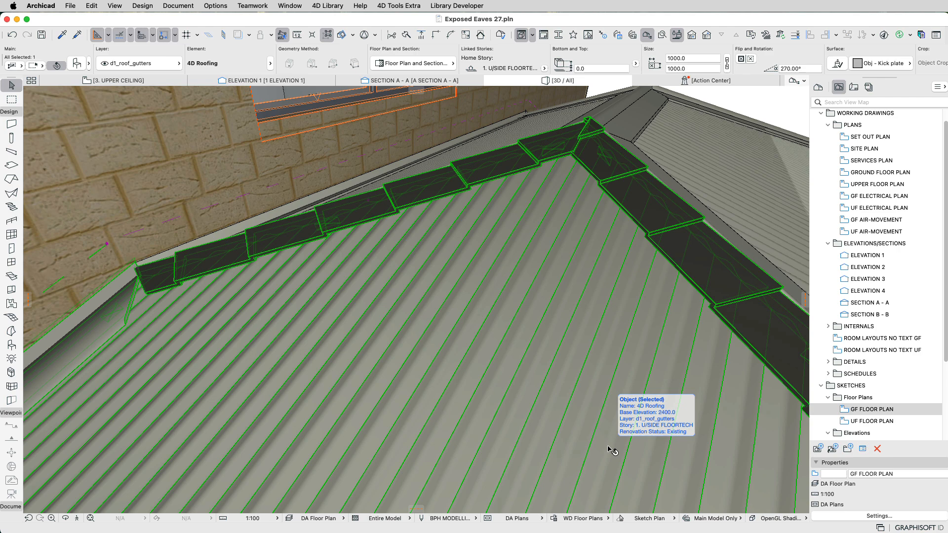
pyautogui.press('super+z')
# Set this roofing piece to Hide Capping Lines and apply it.
pyautogui.press('super+t')
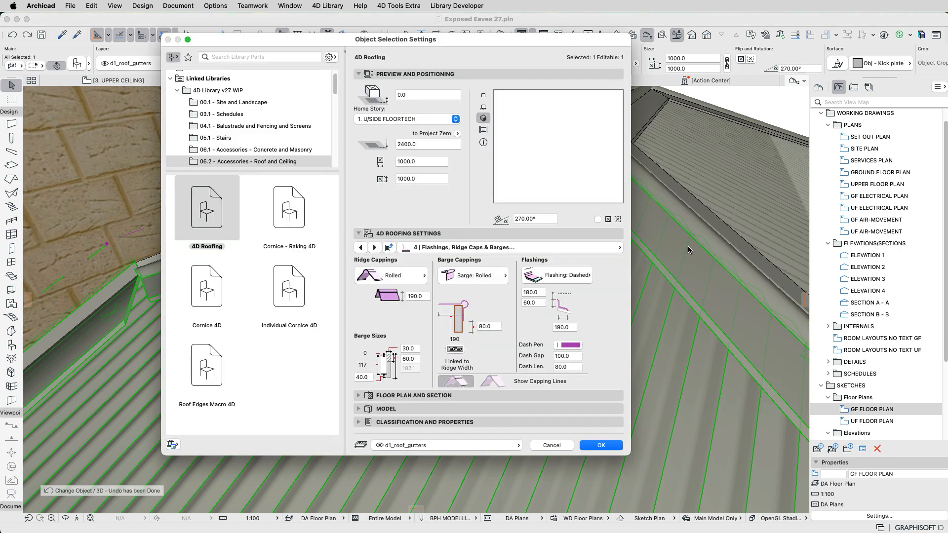
pyautogui.click(492, 381)
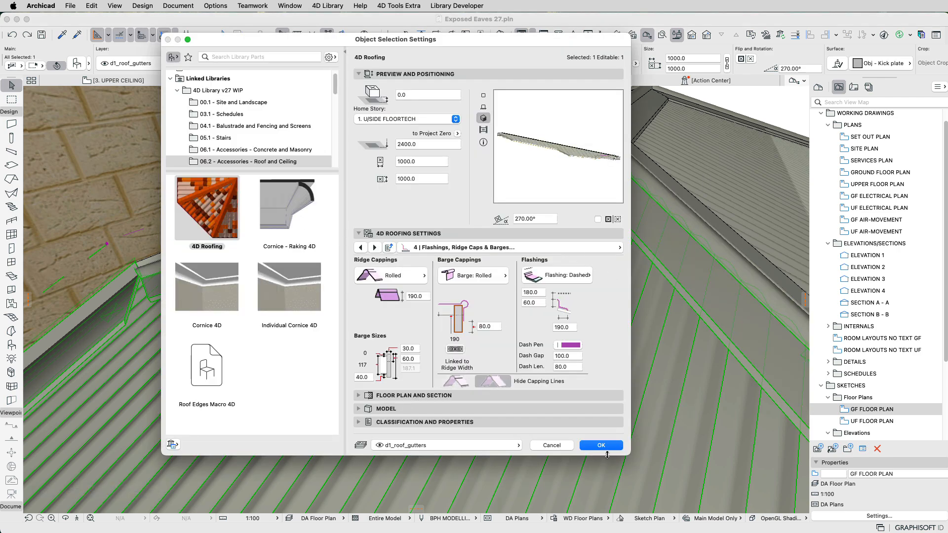
pyautogui.click(601, 445)
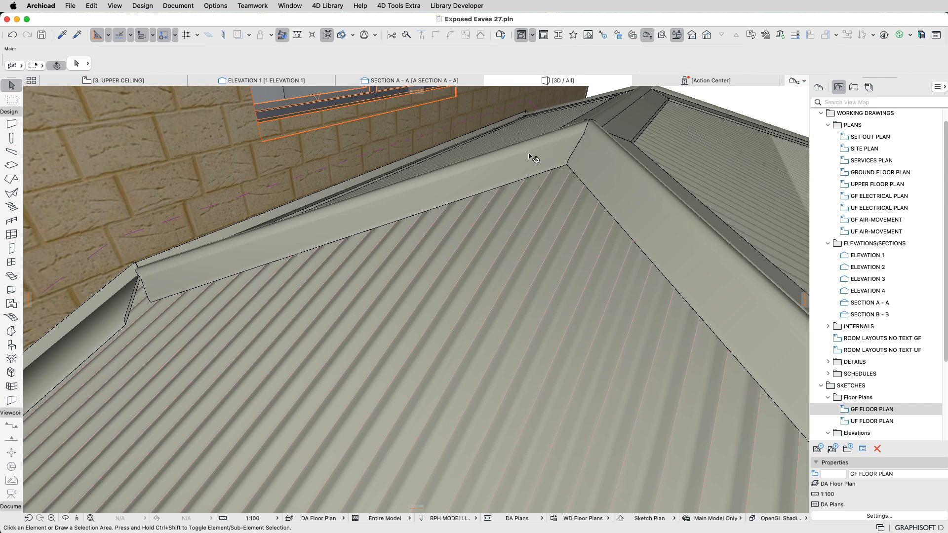
# Restore the Show Capping Lines option on the same roofing piece, apply it and clear the selection.
pyautogui.click(480, 169)
pyautogui.press('super+t')
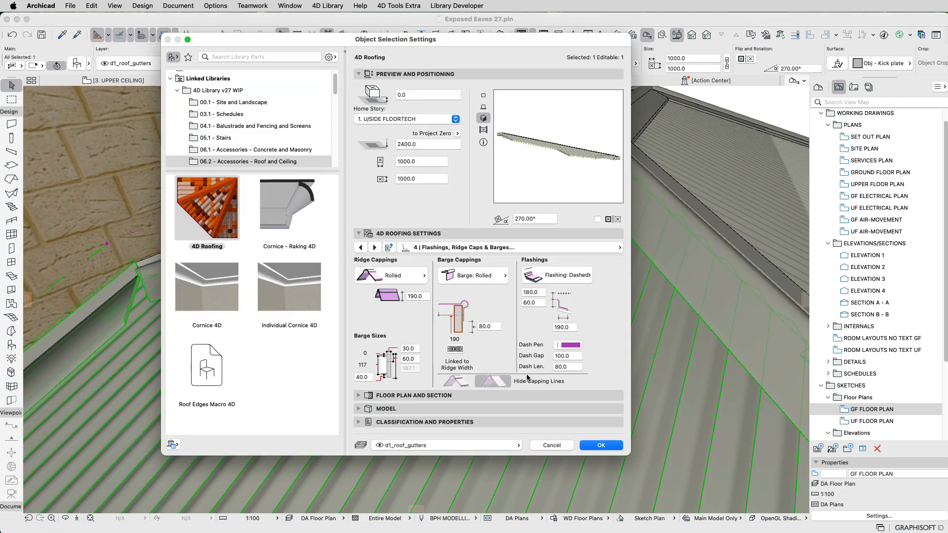
pyautogui.click(600, 445)
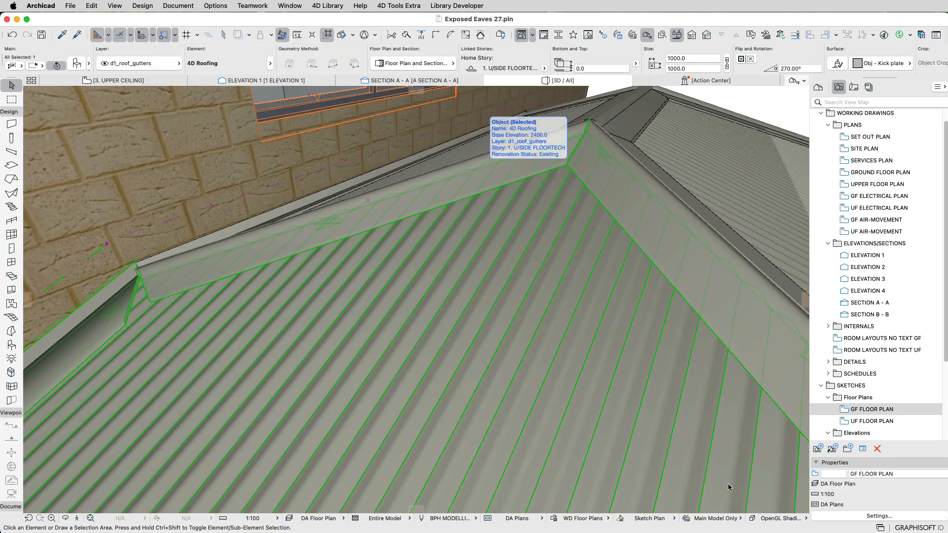
pyautogui.press('Escape')
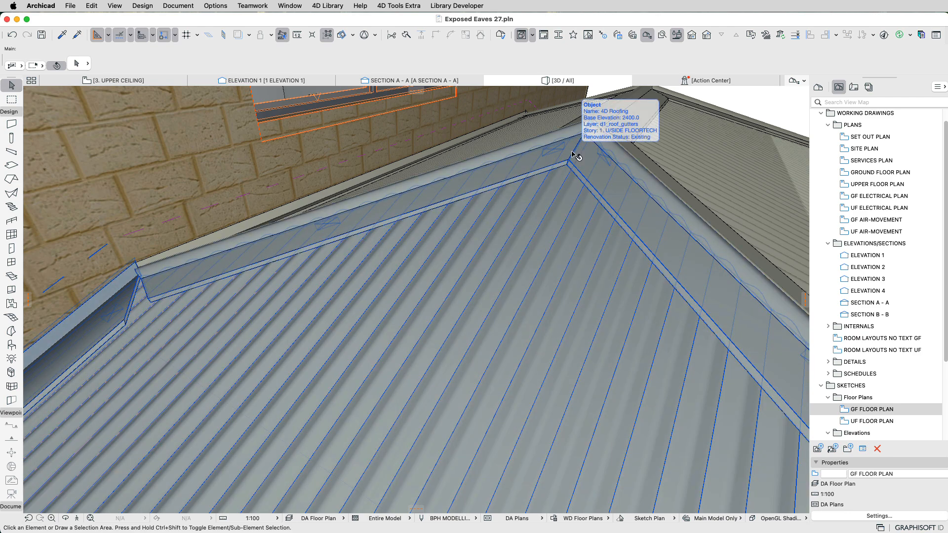
# Open the Full Gable Settings of the metal roofing piece below the ridge and review the finial and lining bottom options.
pyautogui.click(572, 155)
pyautogui.doubleClick(573, 155)
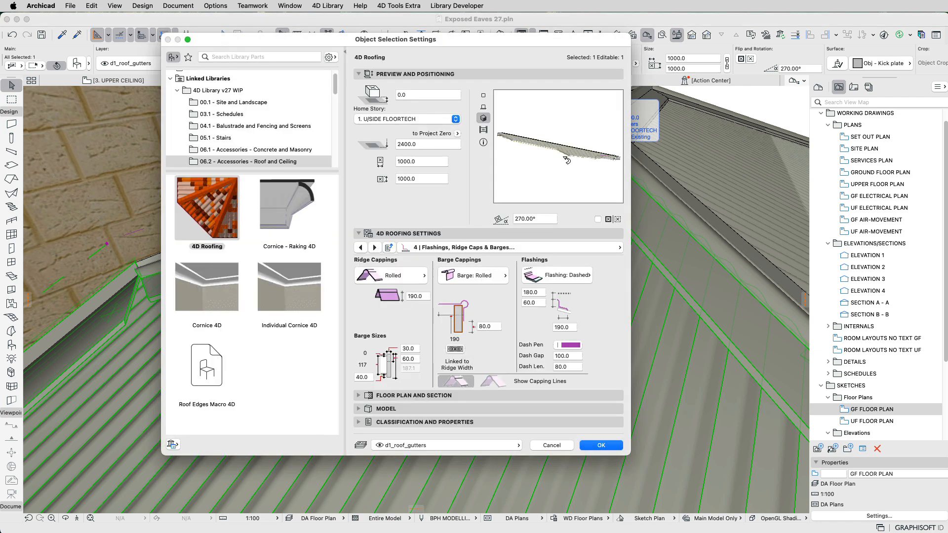
pyautogui.click(376, 248)
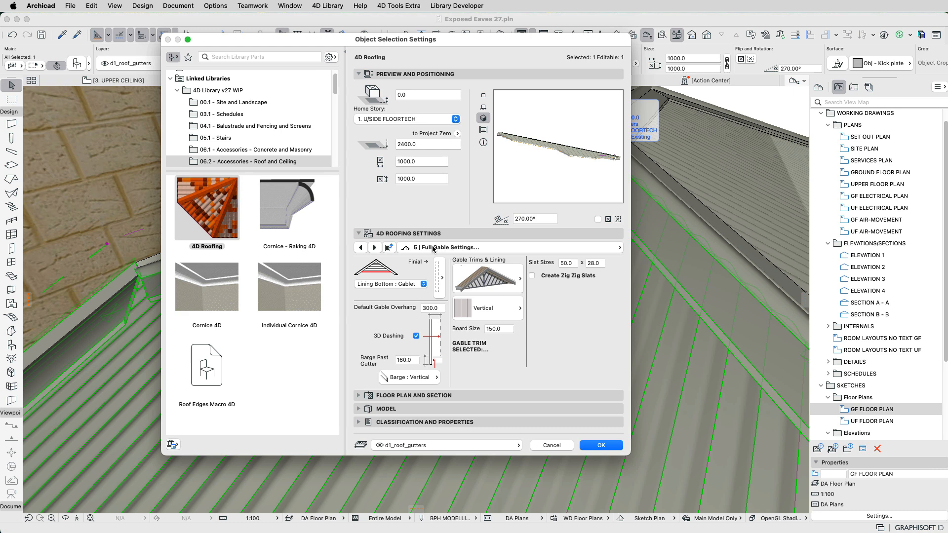
pyautogui.click(442, 282)
pyautogui.click(408, 284)
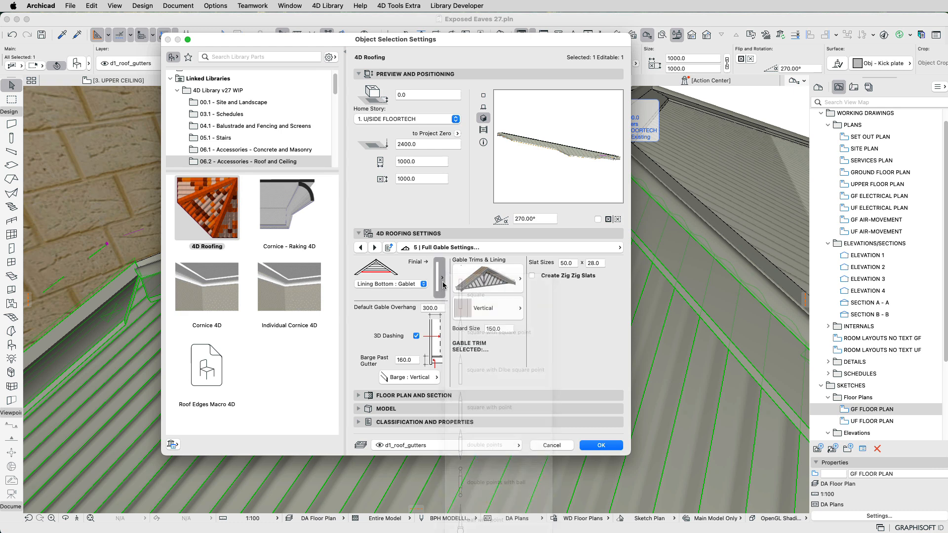
pyautogui.click(400, 285)
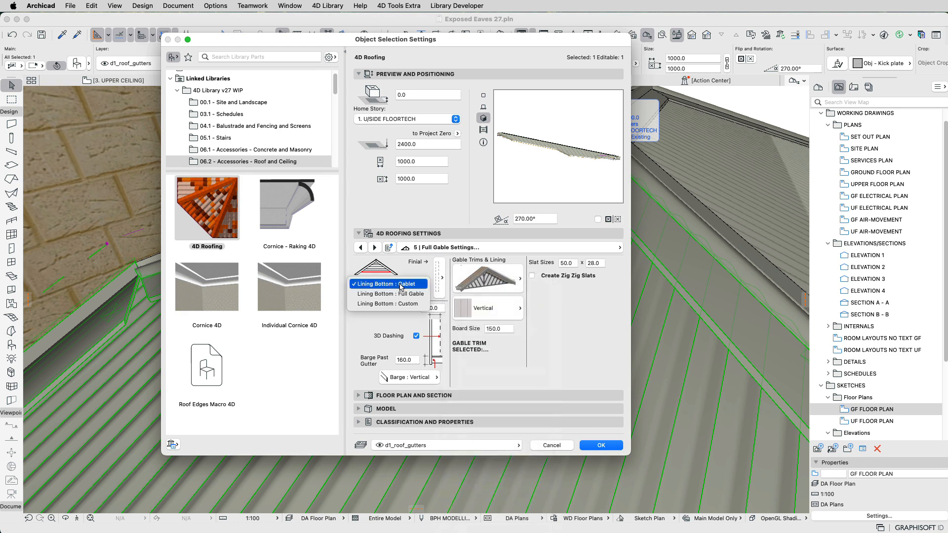
pyautogui.click(401, 285)
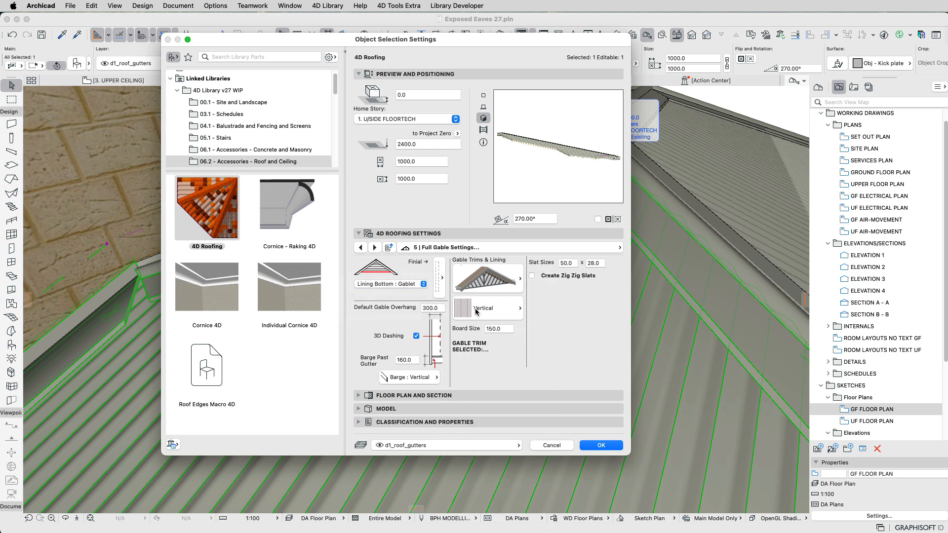
# Try the Vertical Slats gable trim together with Beam 2 by enabling both trims.
pyautogui.click(481, 270)
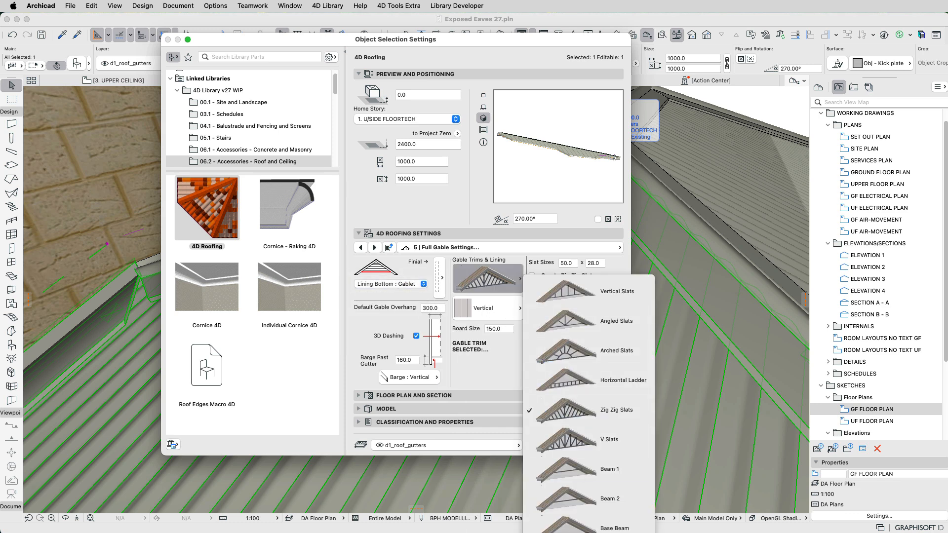
pyautogui.click(625, 296)
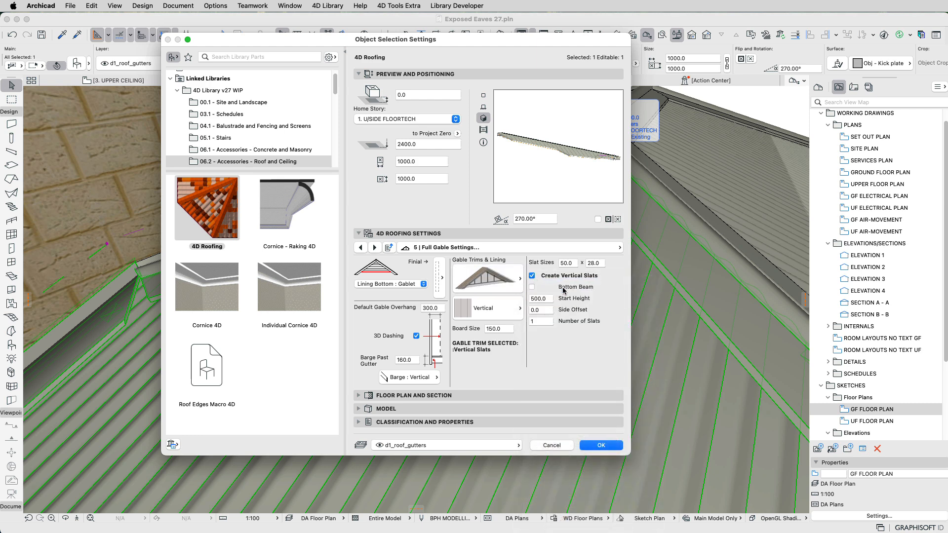
pyautogui.click(492, 283)
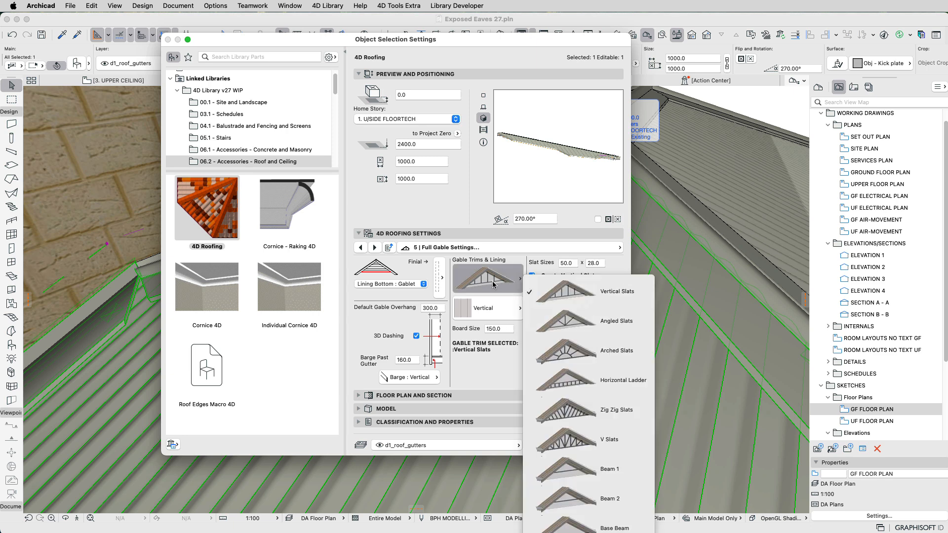
pyautogui.click(610, 501)
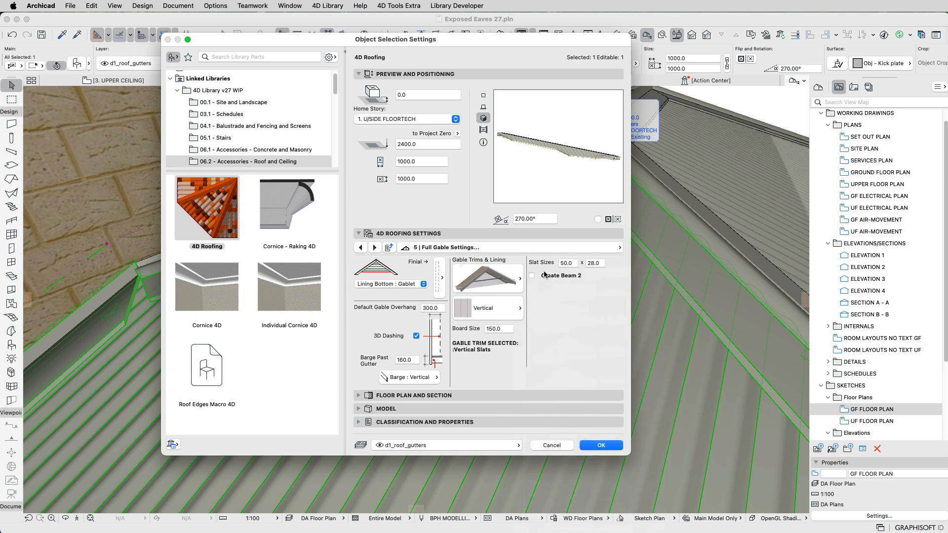
pyautogui.click(532, 275)
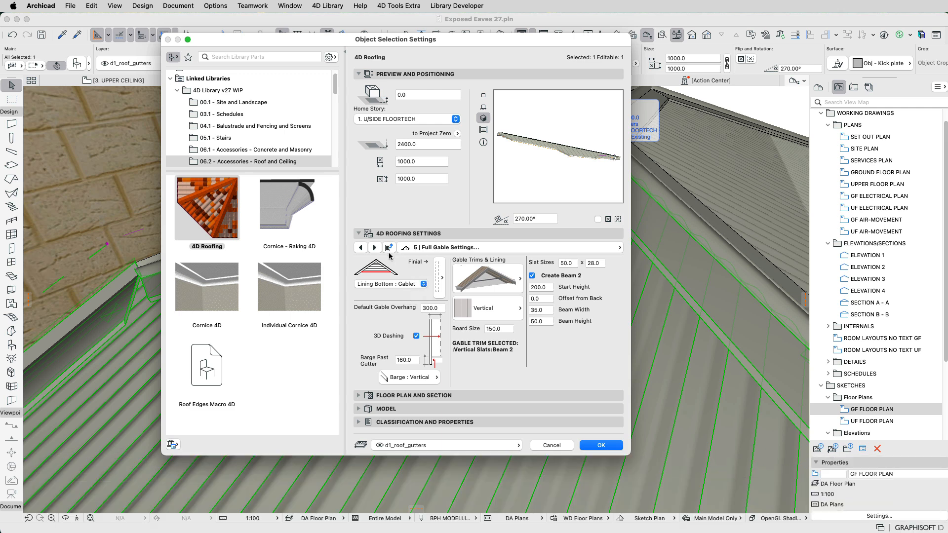
# Review the Spandrels settings, including the length limit above which spandrels are treated as gables.
pyautogui.click(374, 247)
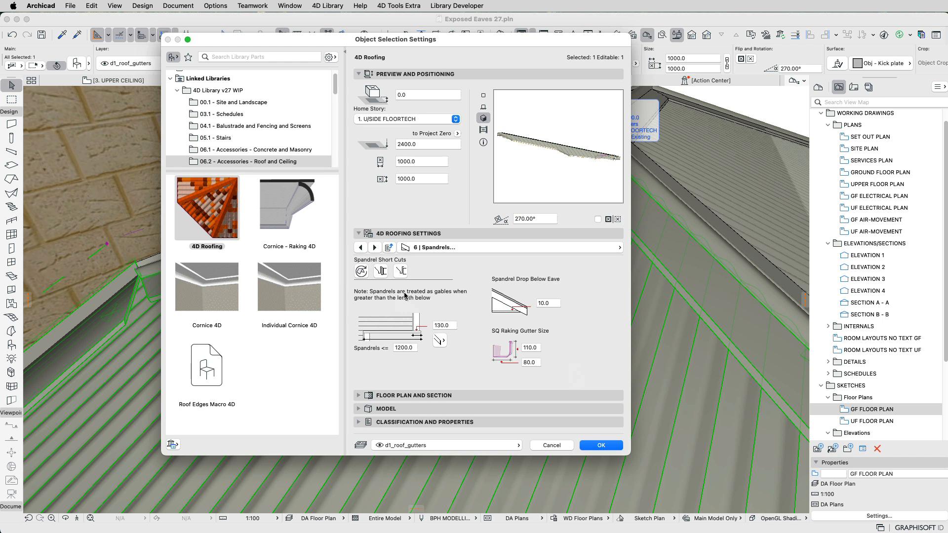
pyautogui.click(409, 347)
pyautogui.doubleClick(409, 348)
# Try the Shingle sheeting profile in the roof cover settings and apply it to the roofing piece.
pyautogui.click(375, 248)
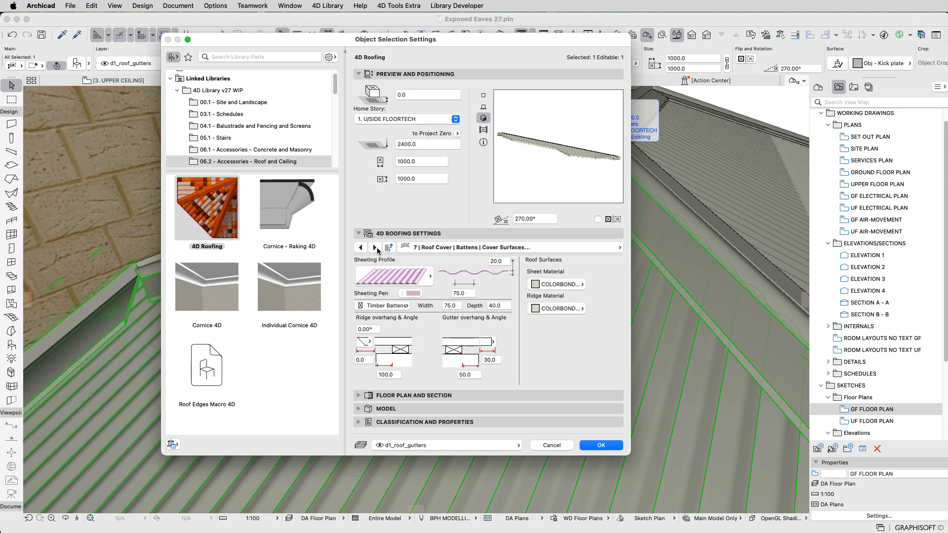
pyautogui.click(401, 278)
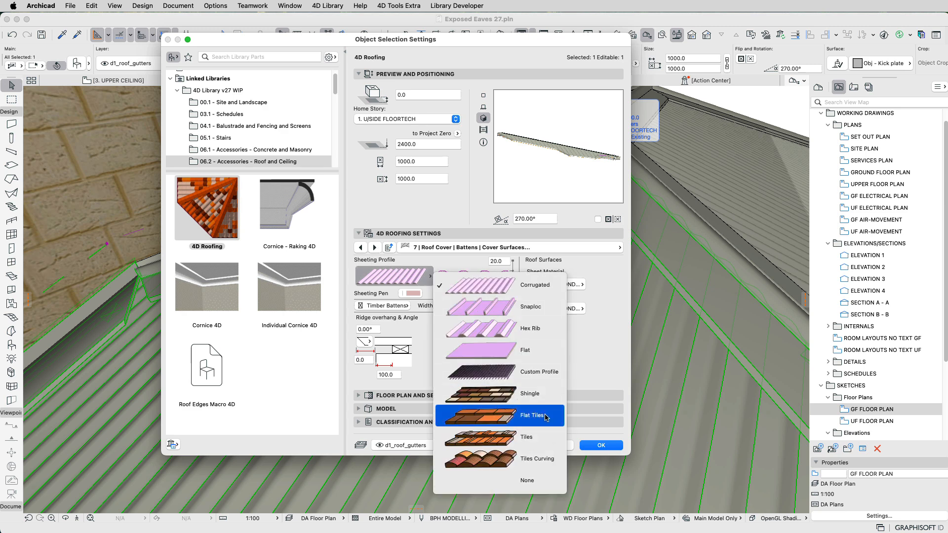
pyautogui.click(547, 467)
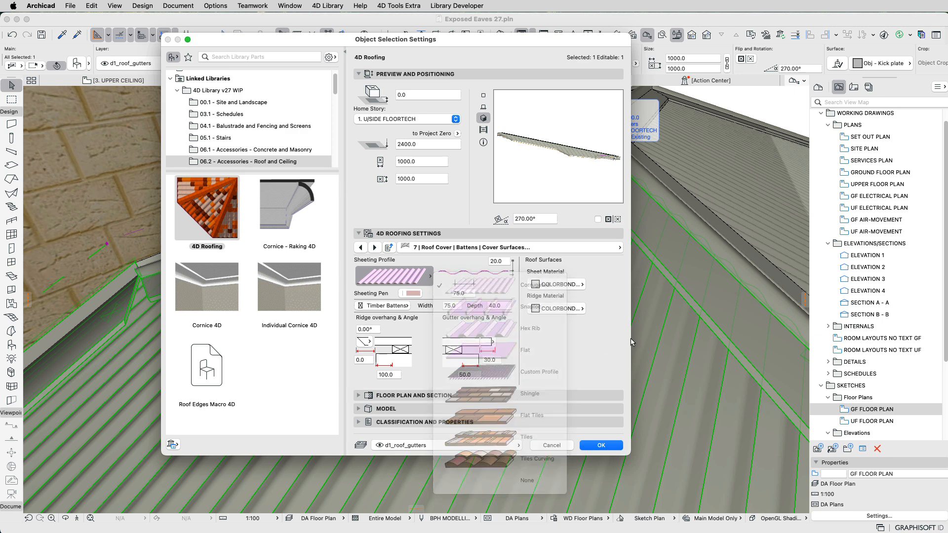
pyautogui.click(417, 282)
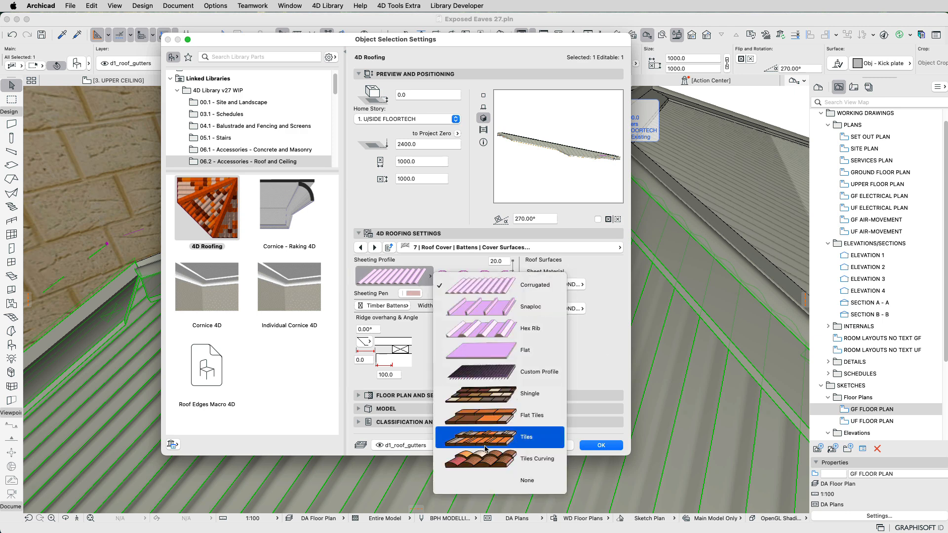
pyautogui.click(527, 395)
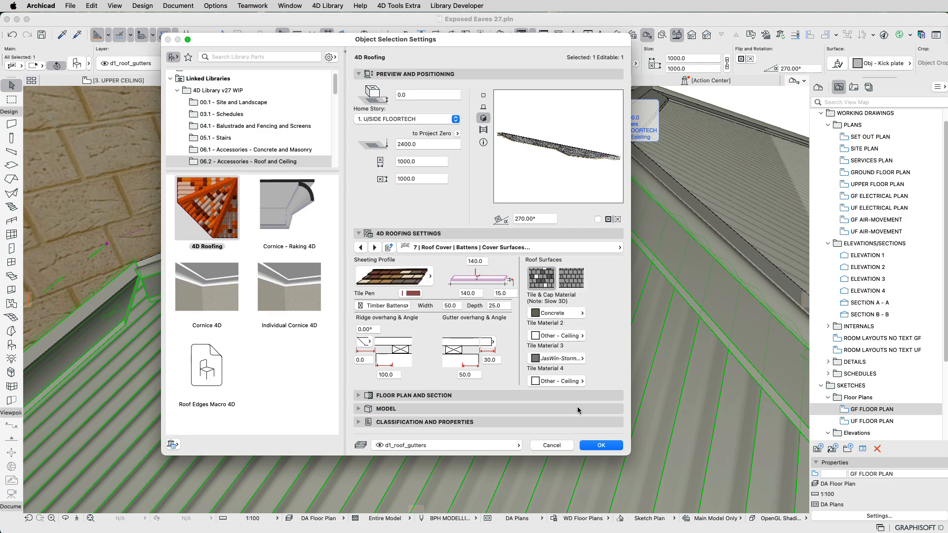
pyautogui.click(609, 447)
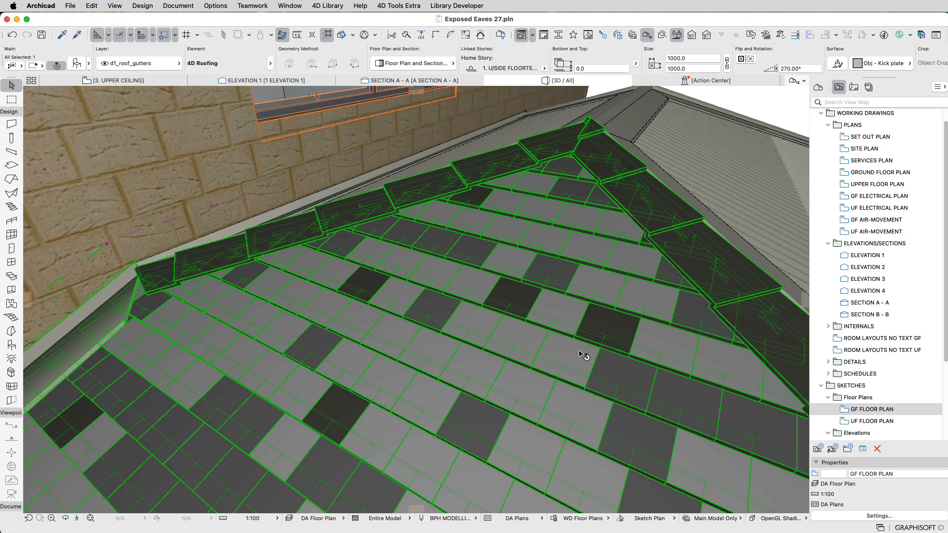
# Inspect the shingled roof in 3D with nothing selected, and undo the last roofing change.
pyautogui.press('Escape')
pyautogui.keyDown('shift'); pyautogui.moveTo(528, 441); pyautogui.dragTo(518, 416, button='middle'); pyautogui.keyUp('shift')
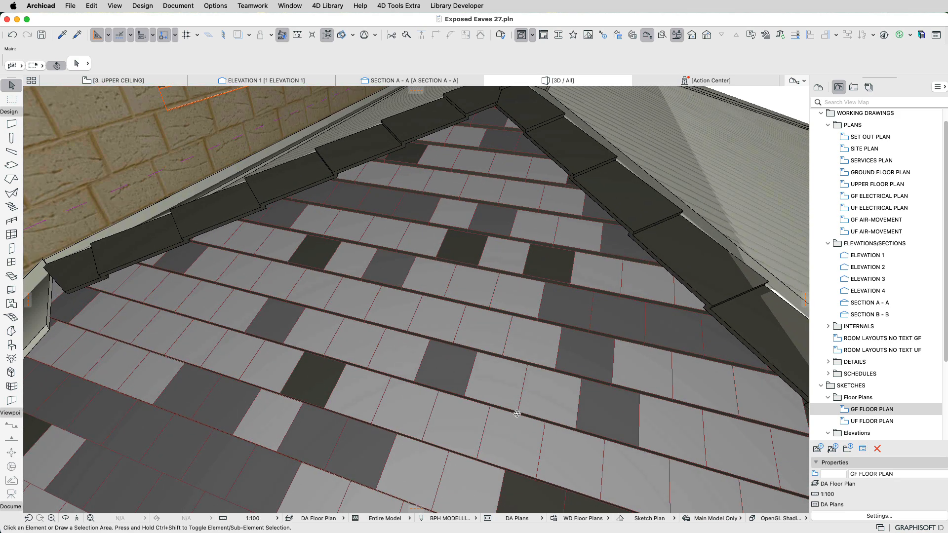
pyautogui.press('super+z')
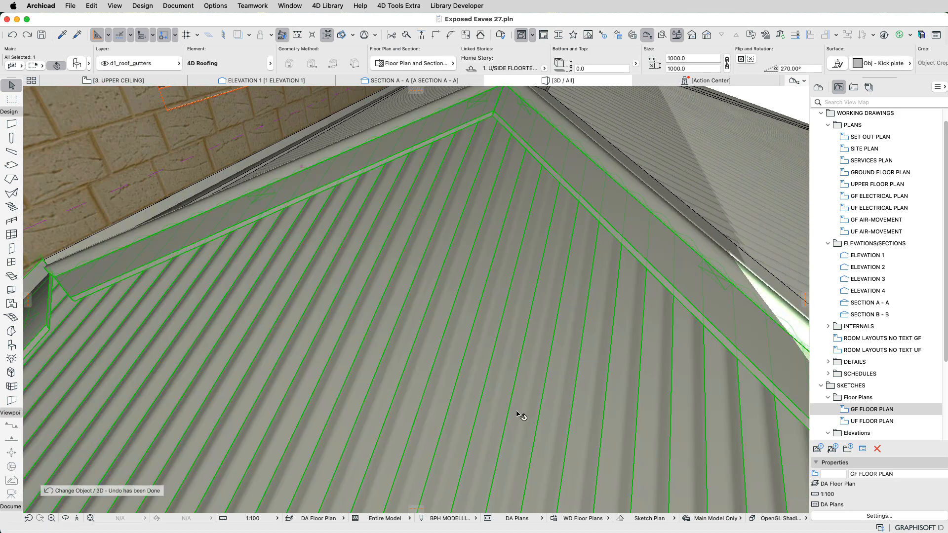
# Reopen the settings of the same roofing piece and enable Link to Story for its down pipes.
pyautogui.press('super+t')
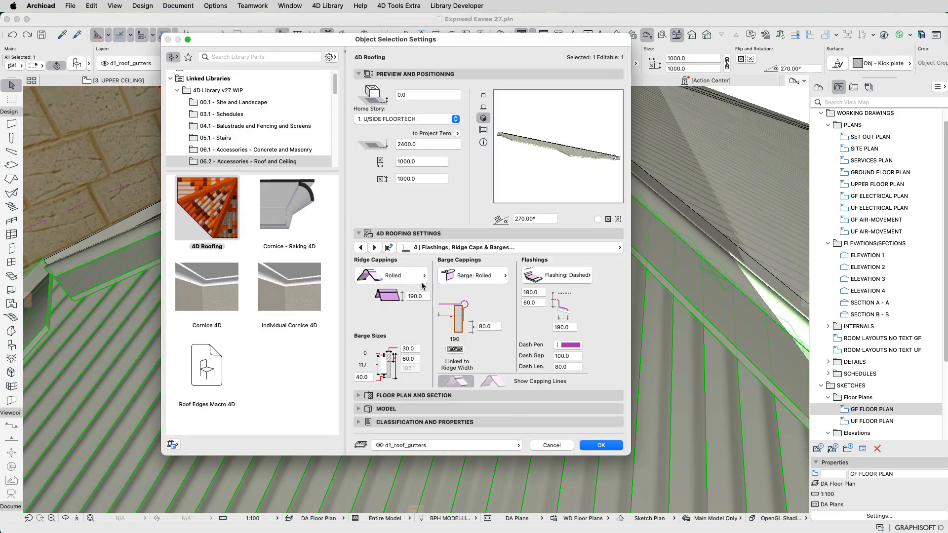
pyautogui.click(379, 248)
pyautogui.click(379, 249)
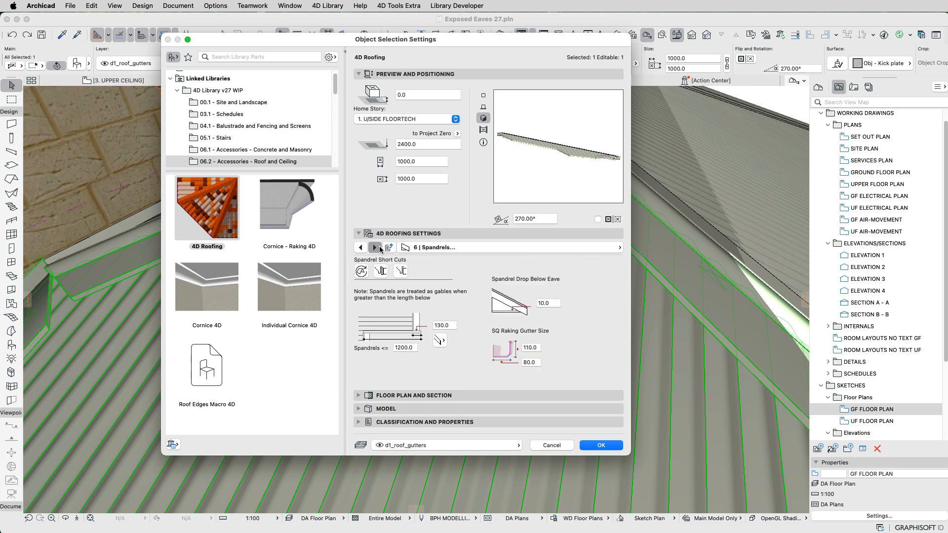
pyautogui.click(379, 248)
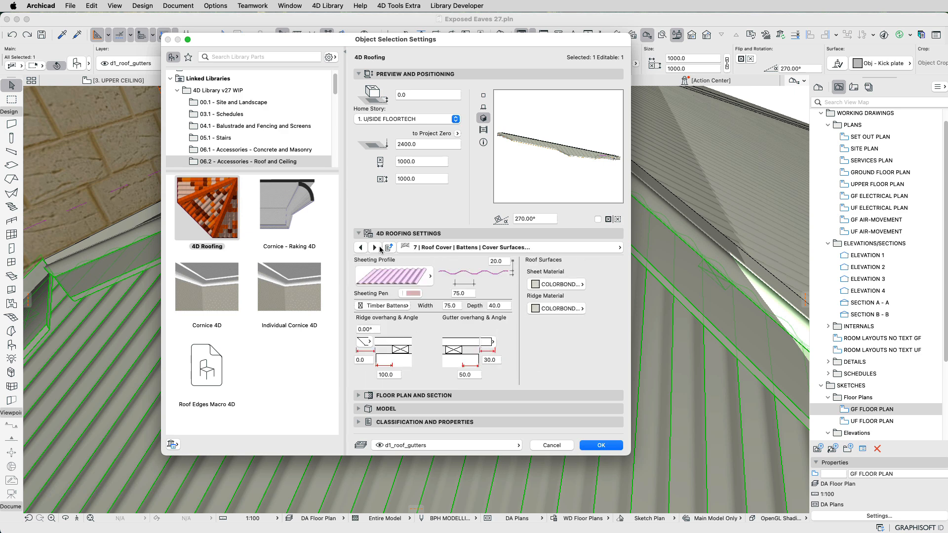
pyautogui.click(375, 248)
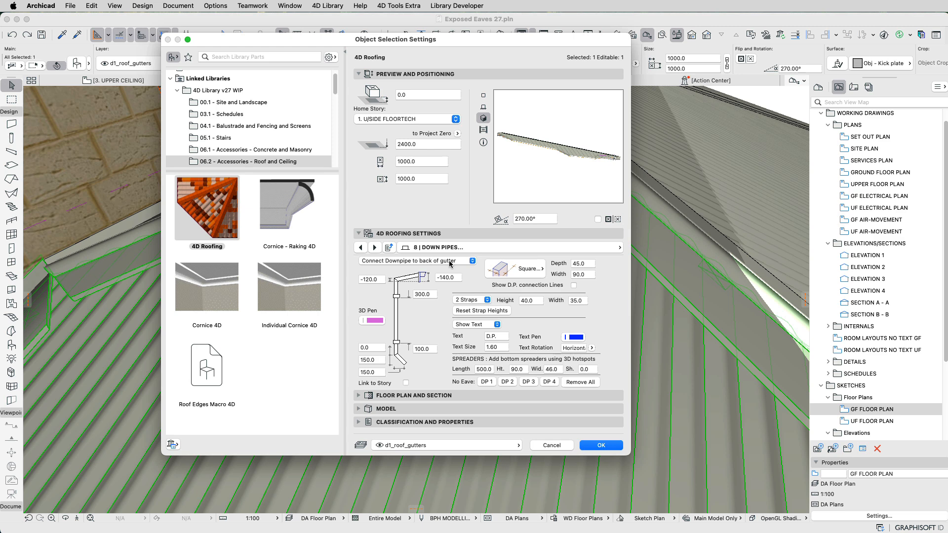
pyautogui.click(406, 383)
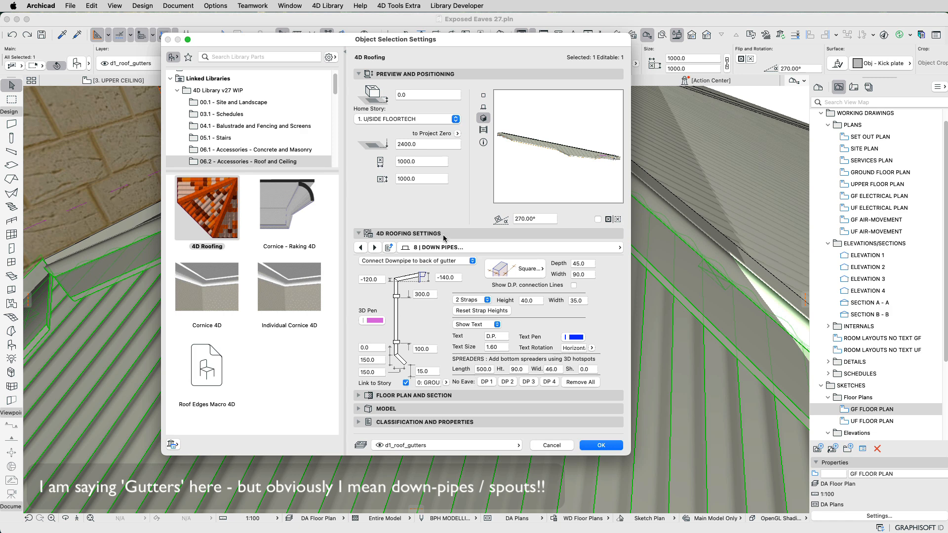
# Review the available down pipe shapes and strap counts, keeping Square D.P. and 2 Straps.
pyautogui.click(526, 269)
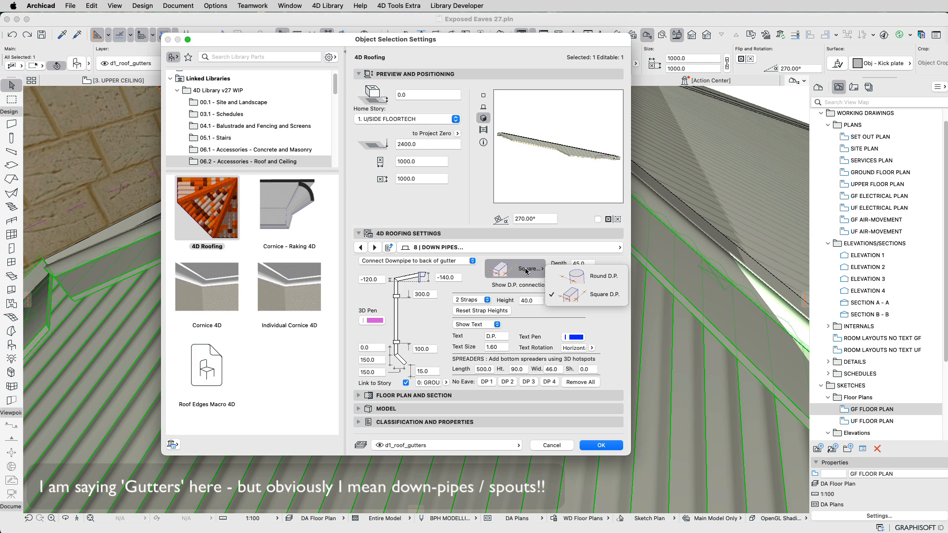
pyautogui.click(527, 270)
pyautogui.click(470, 301)
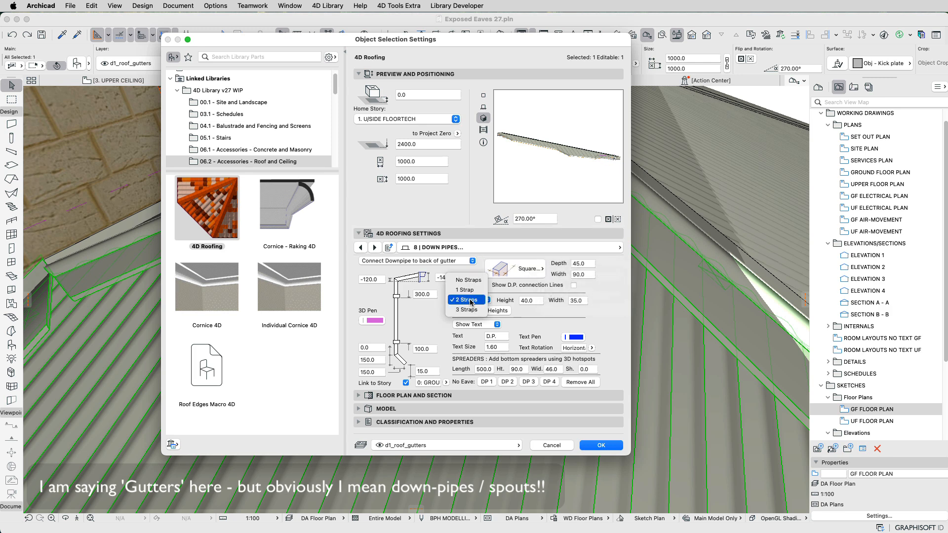
pyautogui.click(470, 301)
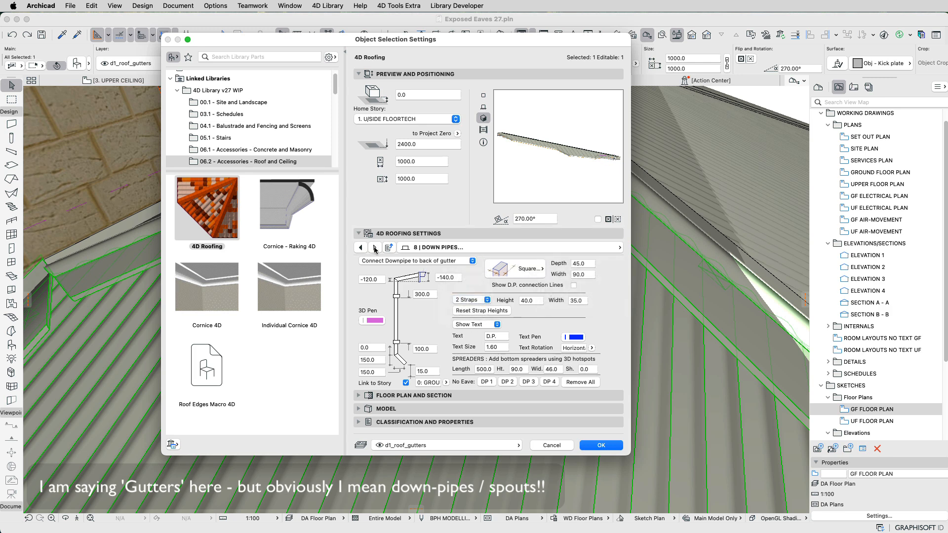
# Set the Roof Plans settings to use actual sizes for flashing widths.
pyautogui.click(375, 247)
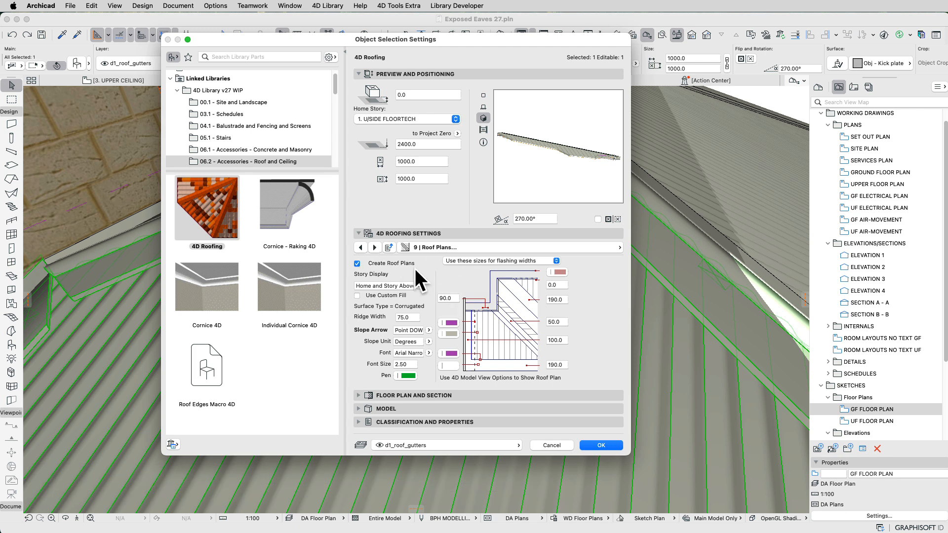
pyautogui.click(516, 261)
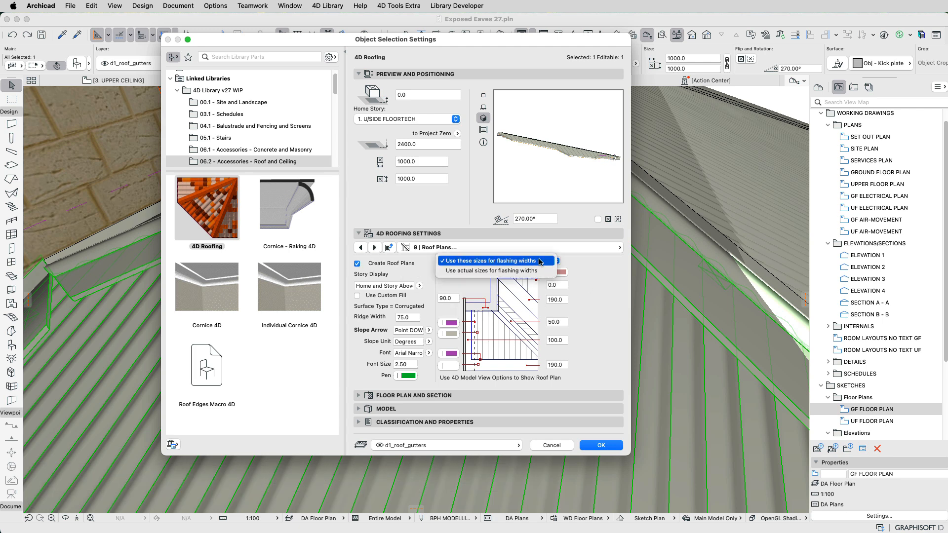
pyautogui.click(630, 279)
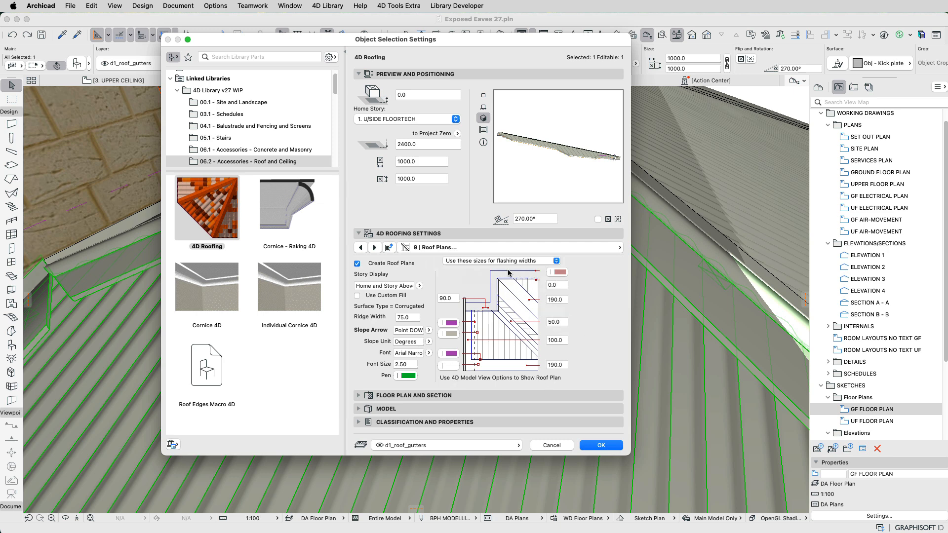
pyautogui.click(490, 262)
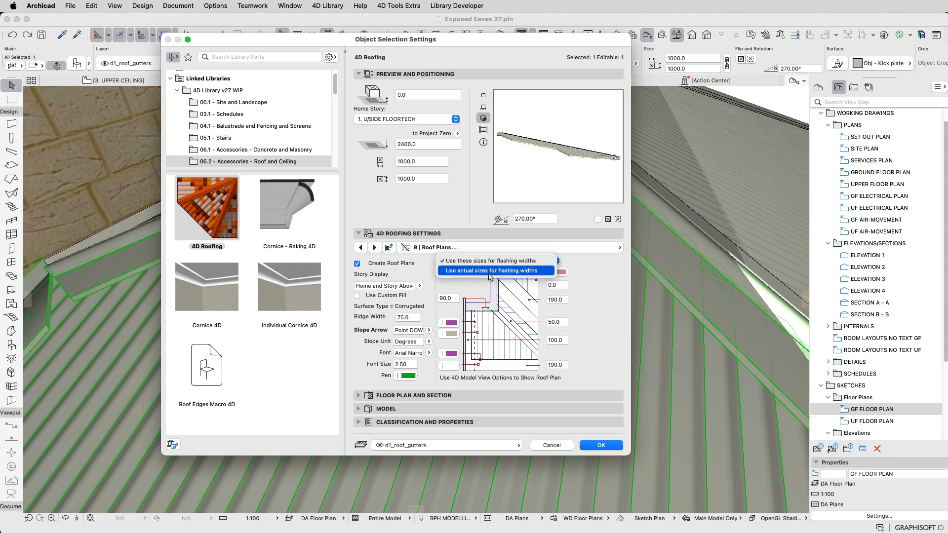
pyautogui.click(489, 273)
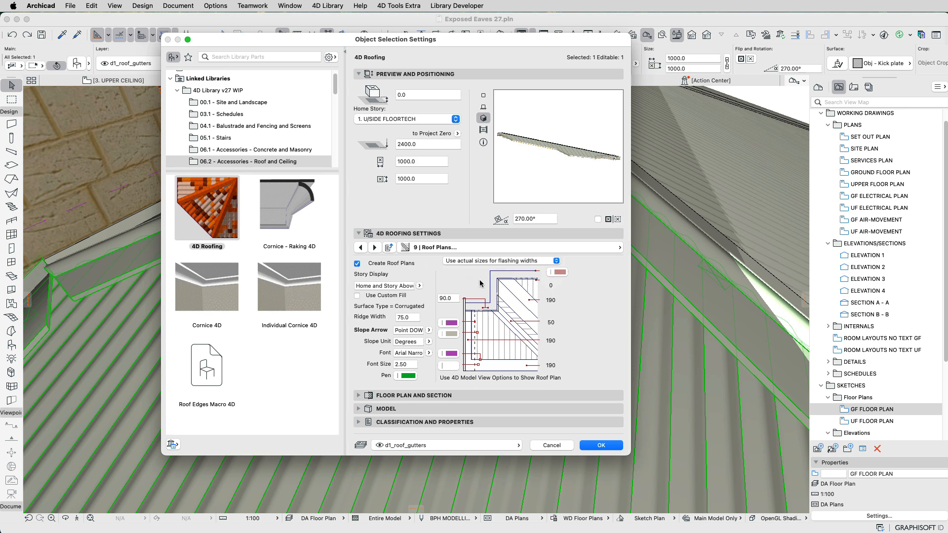
# Open the roofing Surfaces settings and look through the surface choices for the lower GENERAL entry.
pyautogui.click(373, 249)
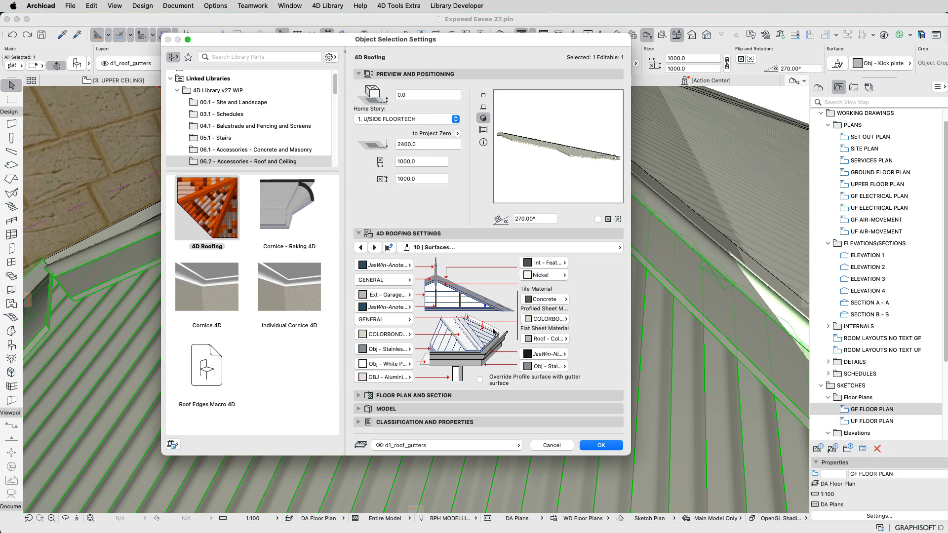
pyautogui.click(399, 321)
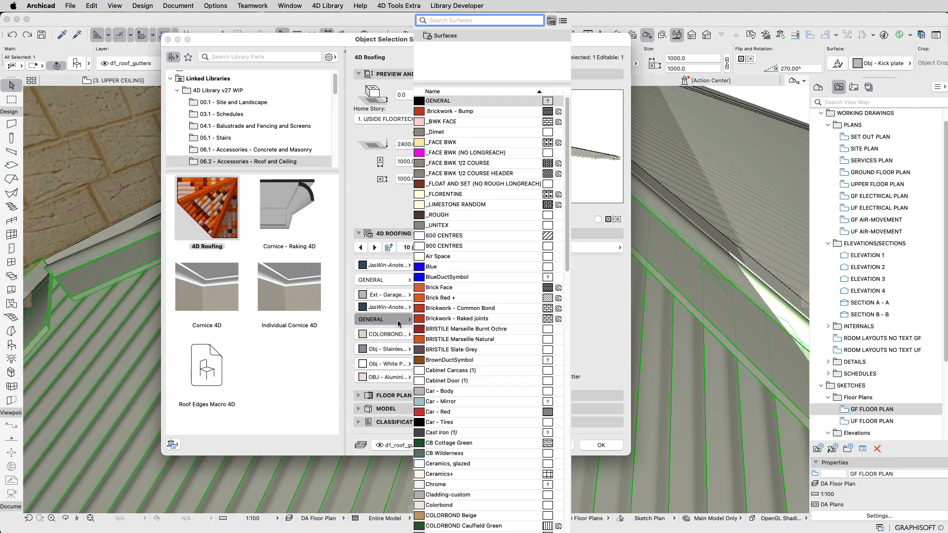
pyautogui.click(398, 321)
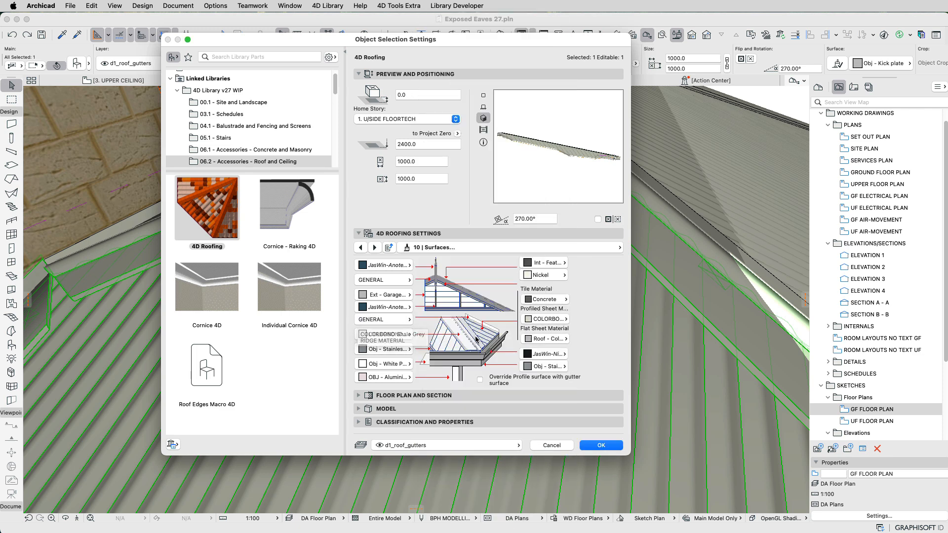
# In the Framing settings, try User Building Materials for Framing, and return the option to Use Surfaces for Framing.
pyautogui.click(391, 322)
pyautogui.click(392, 321)
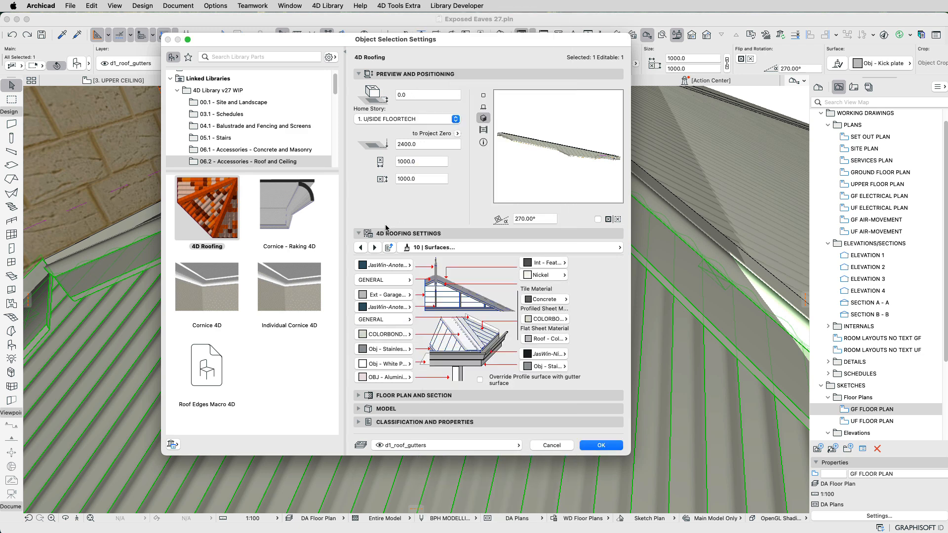
pyautogui.click(375, 248)
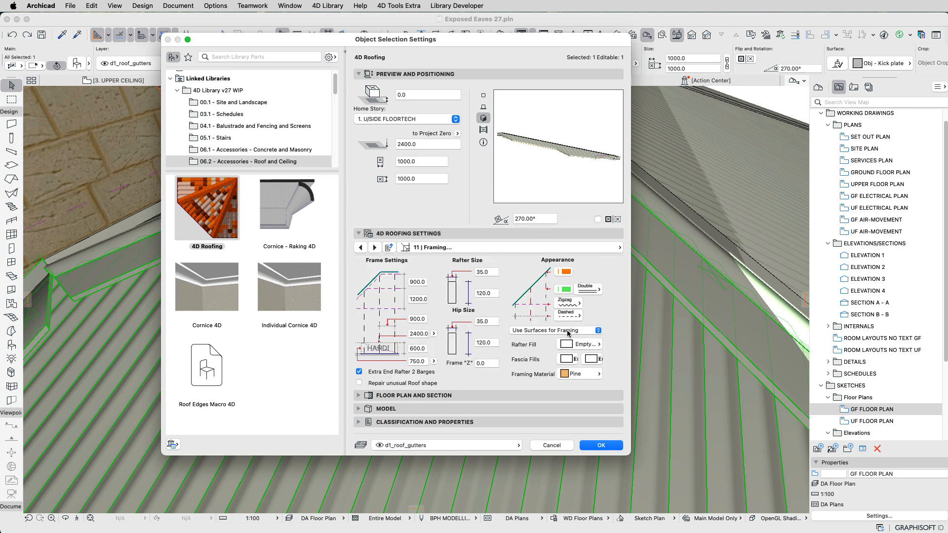
pyautogui.click(569, 330)
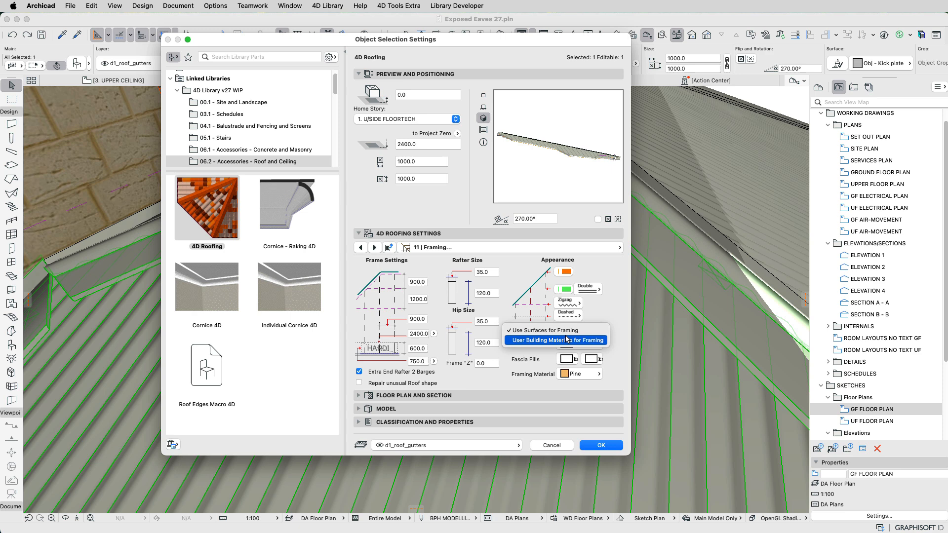
pyautogui.click(565, 340)
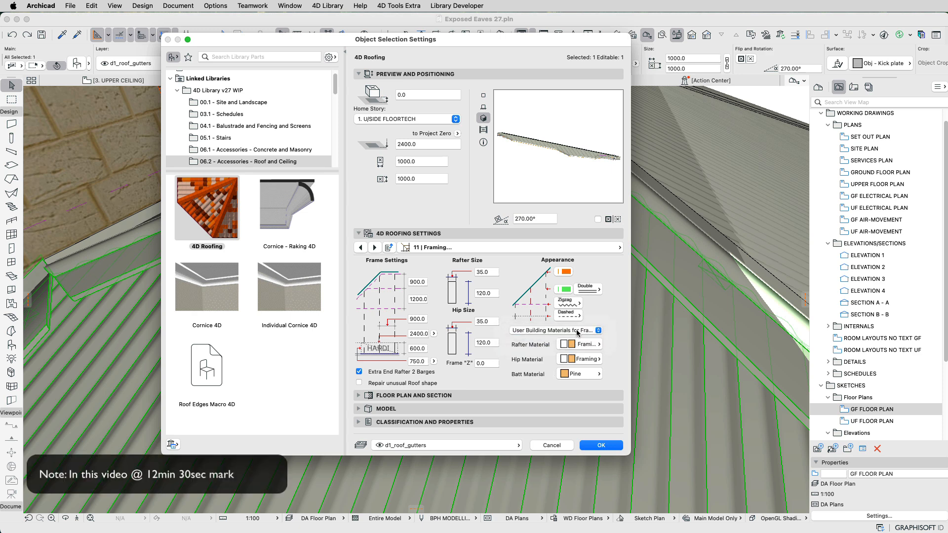
pyautogui.click(578, 334)
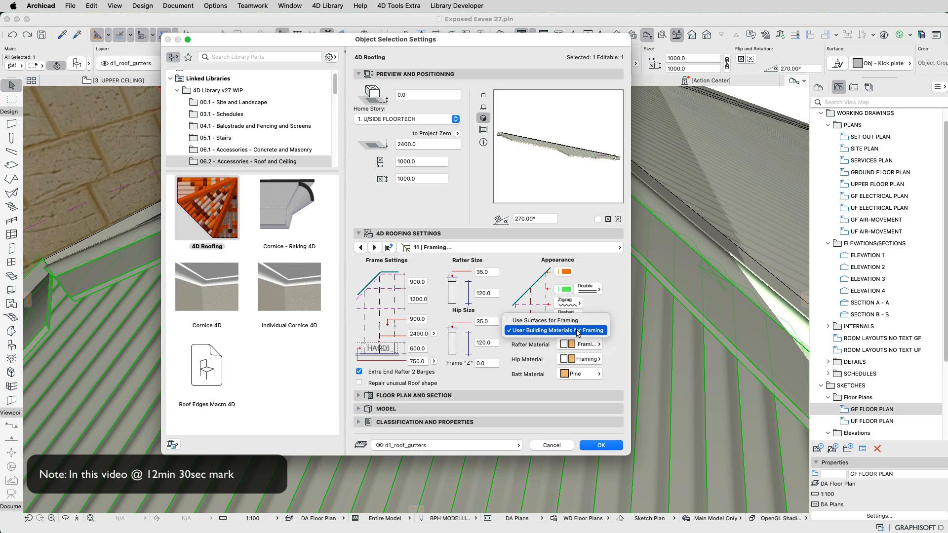
pyautogui.click(573, 320)
# Review the pens and fills in the 2D & 3D Representation settings and accept the roofing settings.
pyautogui.click(375, 248)
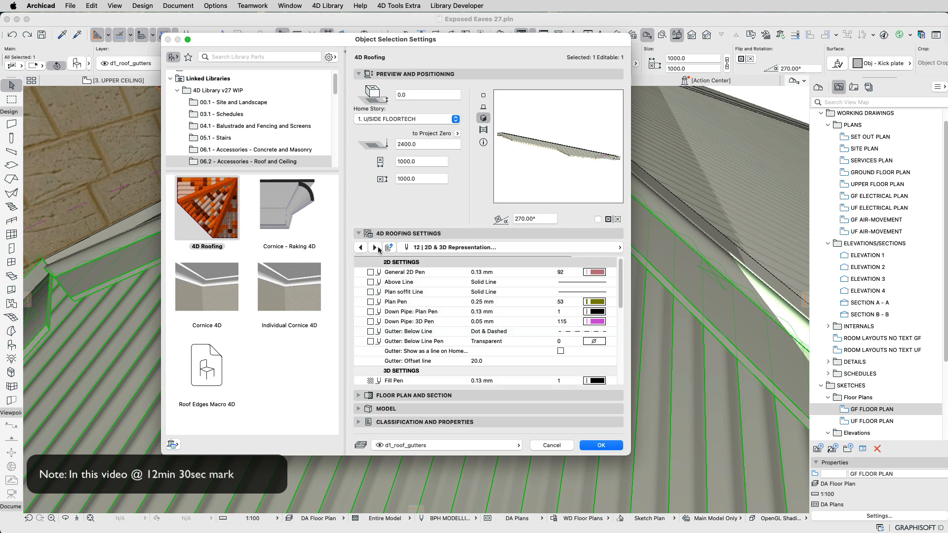
pyautogui.scroll(-5, 470, 313)
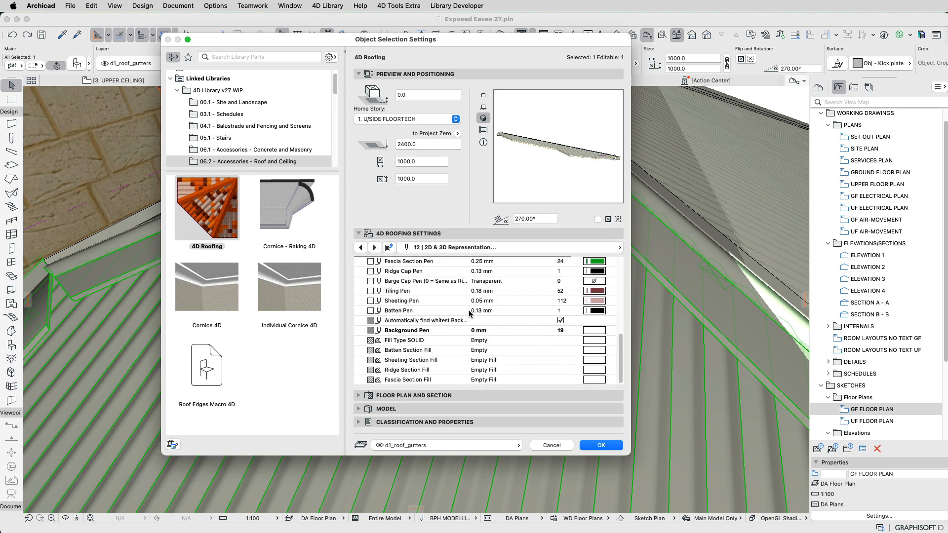
pyautogui.scroll(5, 470, 314)
pyautogui.scroll(-8, 470, 314)
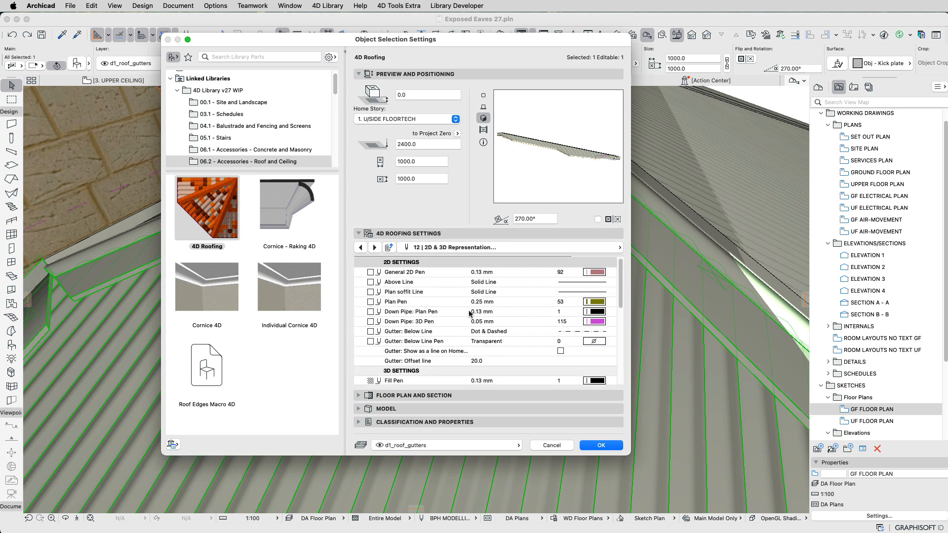
pyautogui.click(504, 246)
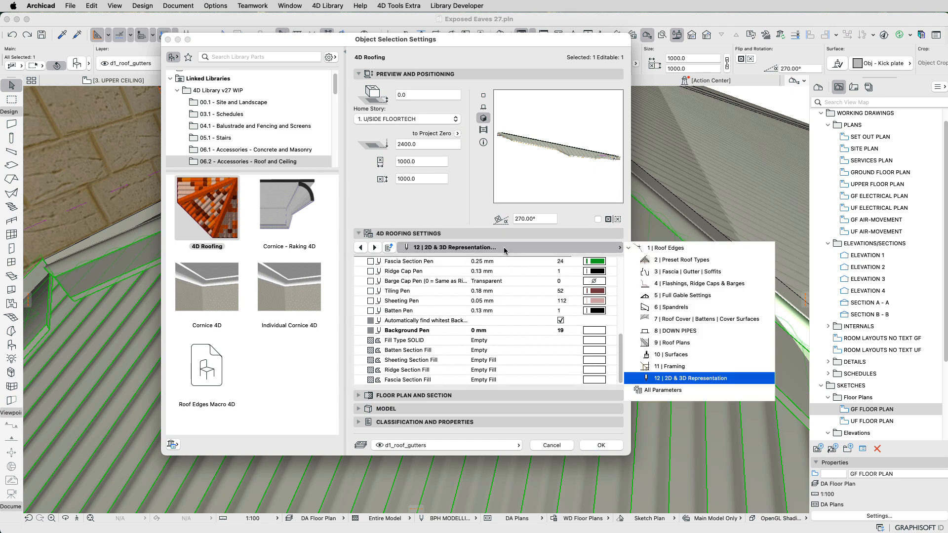
pyautogui.click(503, 247)
pyautogui.click(601, 445)
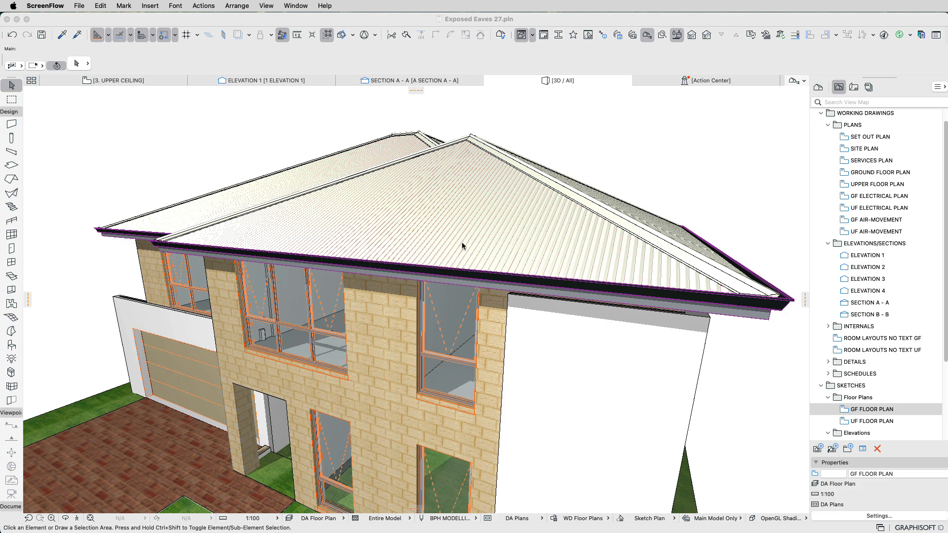
# Switch from the 3D model to the 3. UPPER CEILING floor plan and clear the roof selection.
pyautogui.click(478, 244)
pyautogui.keyDown('shift'); pyautogui.moveTo(478, 244); pyautogui.dragTo(507, 289, button='middle'); pyautogui.keyUp('shift')
pyautogui.click(110, 80)
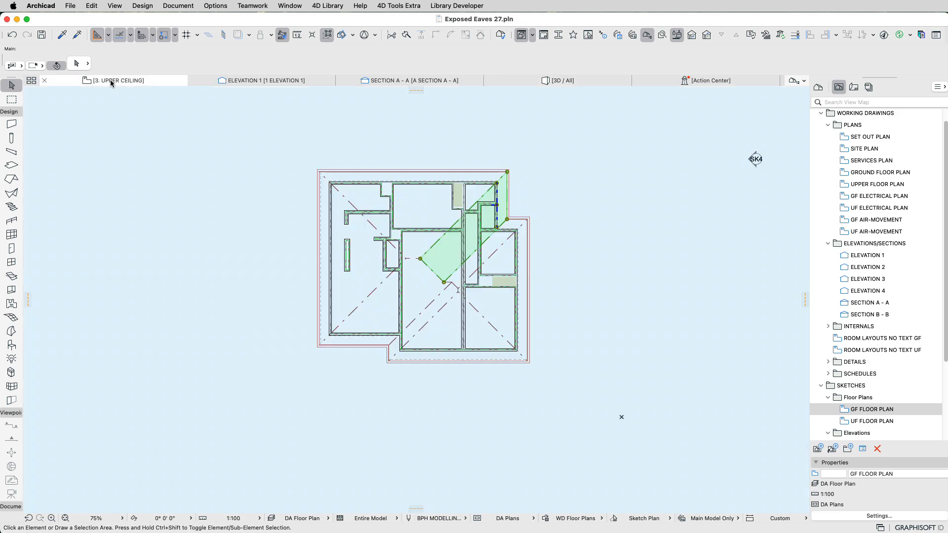
pyautogui.click(469, 386)
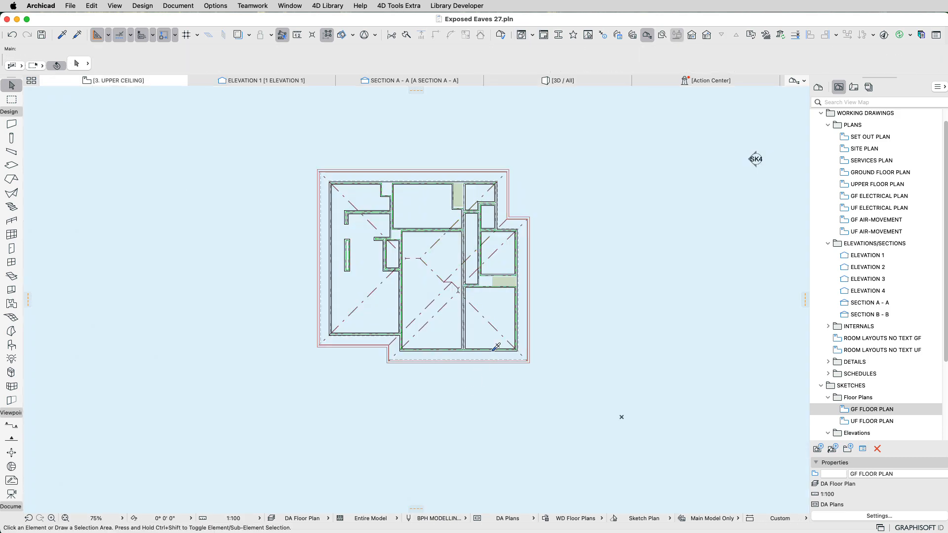
# Measure 2500 straight down the plan from the front hip's ridge end, leaving a guide circle and a horizontal guide line there.
pyautogui.scroll(5, 496, 347)
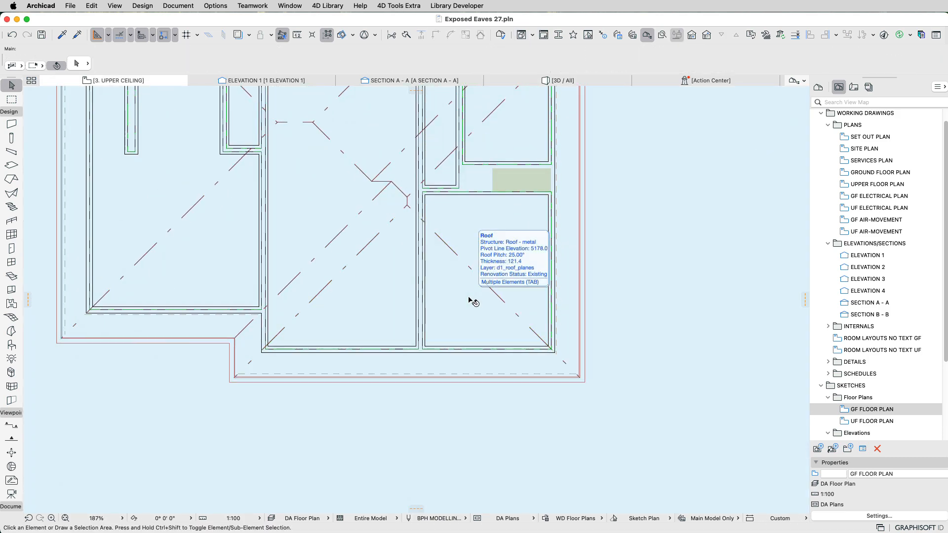
pyautogui.press('m')
pyautogui.click(406, 205)
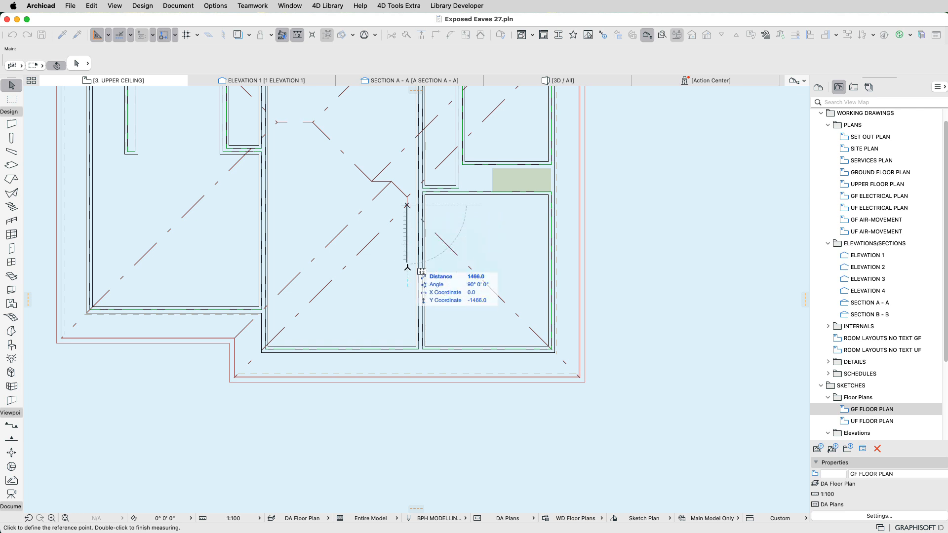
pyautogui.press('Tab')
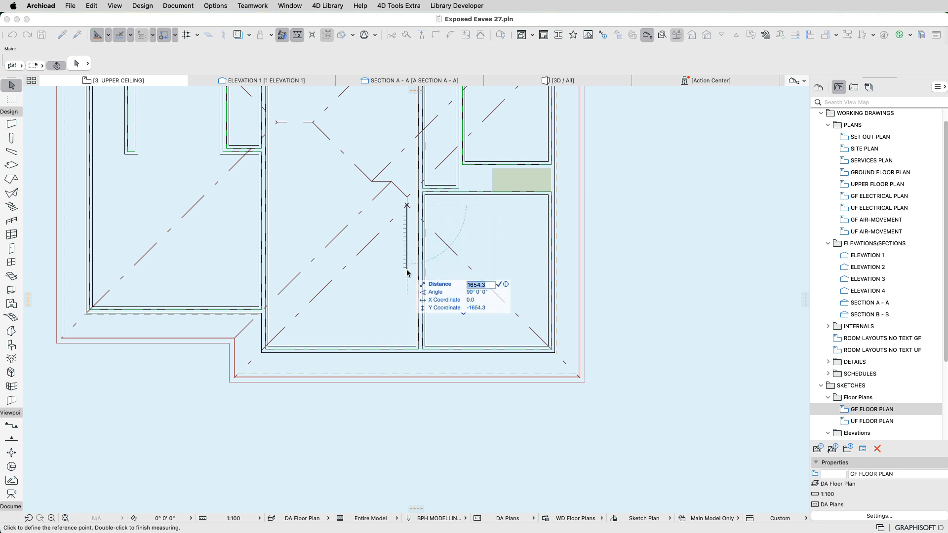
pyautogui.write('2500')
pyautogui.click(506, 285)
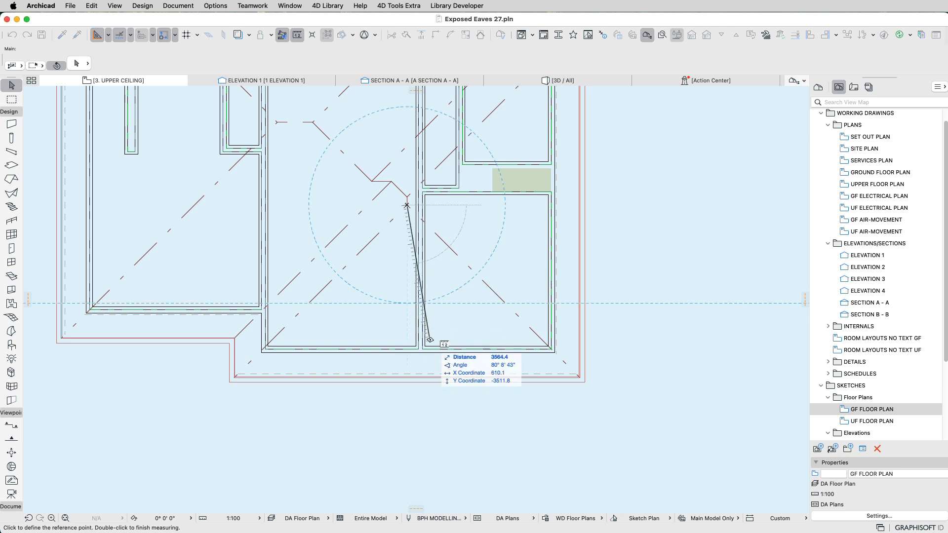
pyautogui.doubleClick(504, 294)
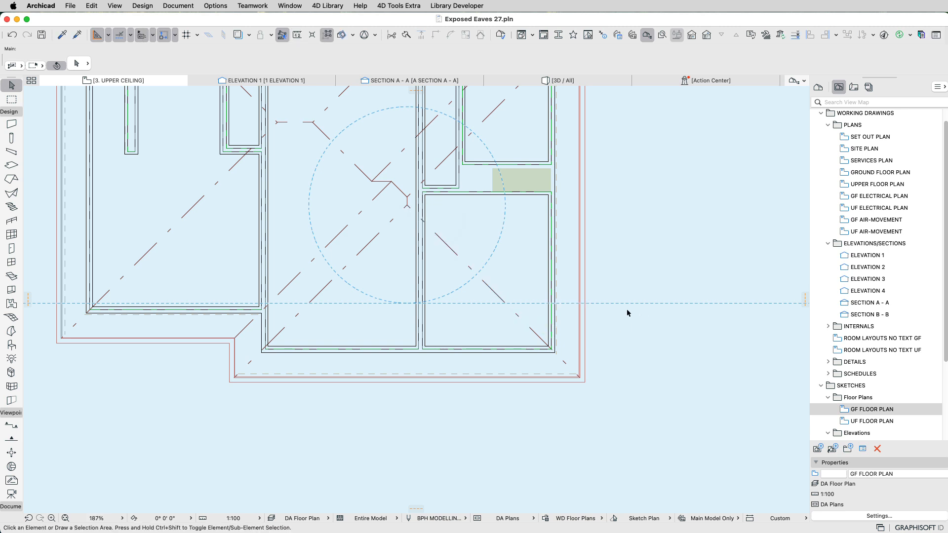
# Split the front triangular roof plane along the horizontal guide line and remove its upper part.
pyautogui.click(475, 330)
pyautogui.press('super+slash')
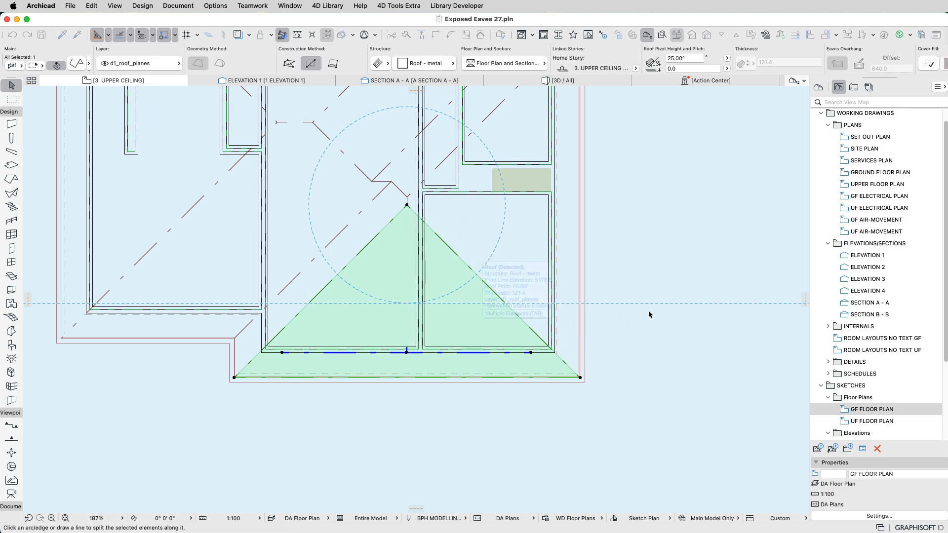
pyautogui.click(664, 302)
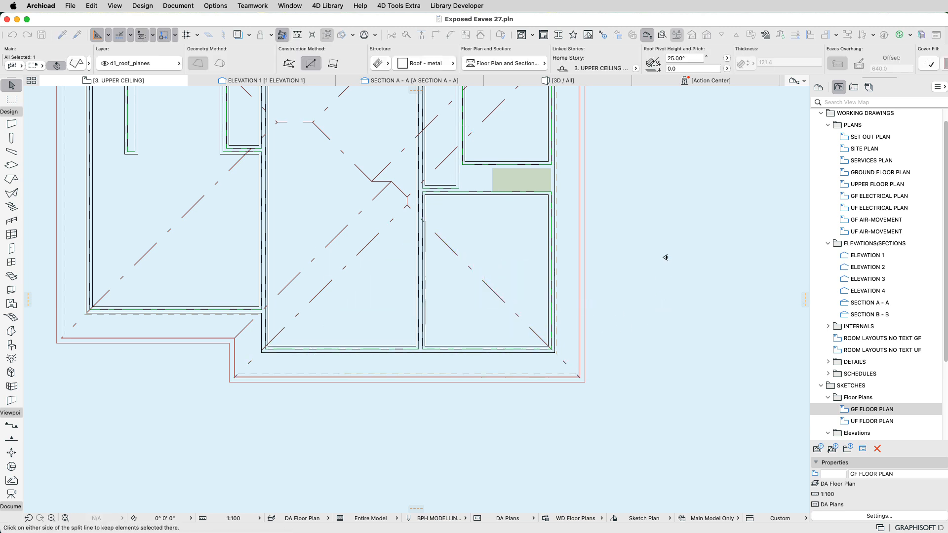
pyautogui.click(645, 271)
# Insert a node on the right roof plane's hip edge at the right end of the new cut line.
pyautogui.click(451, 241)
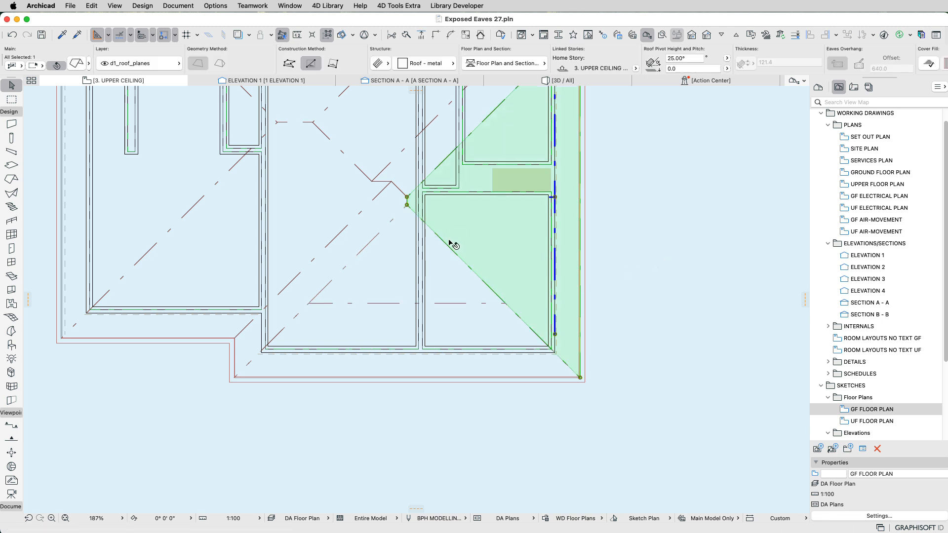
pyautogui.click(449, 242)
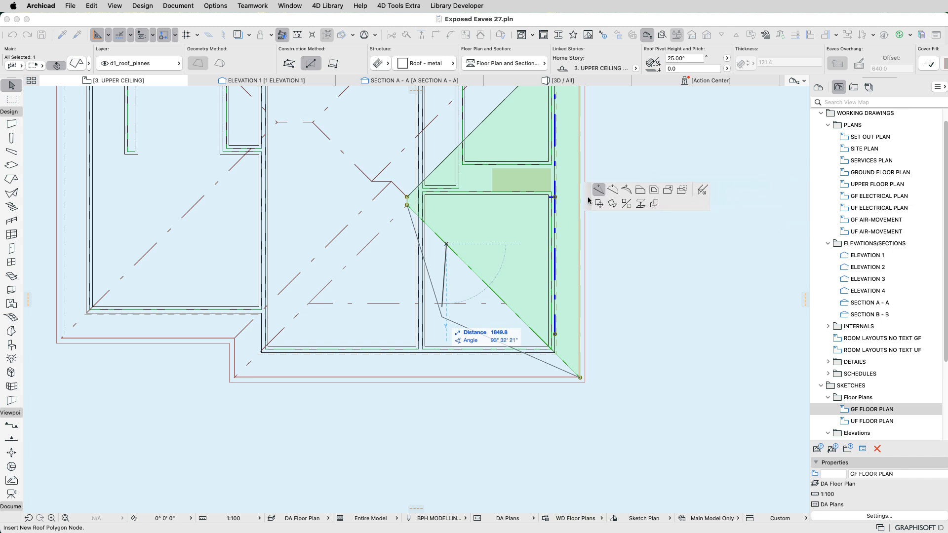
pyautogui.click(505, 303)
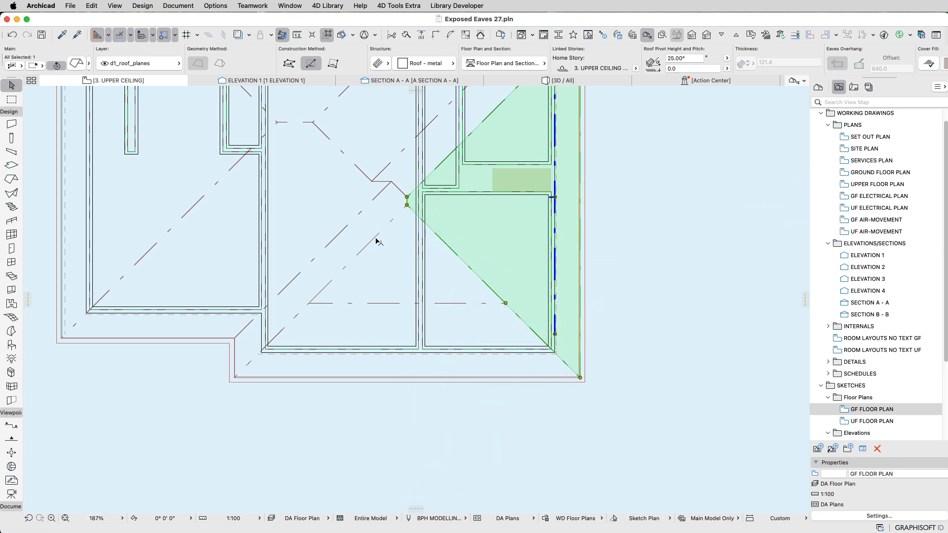
pyautogui.press('super+z')
# Add a node to the left roof plane at the cut line's left end and move its ridge node to the cut line's middle.
pyautogui.click(374, 237)
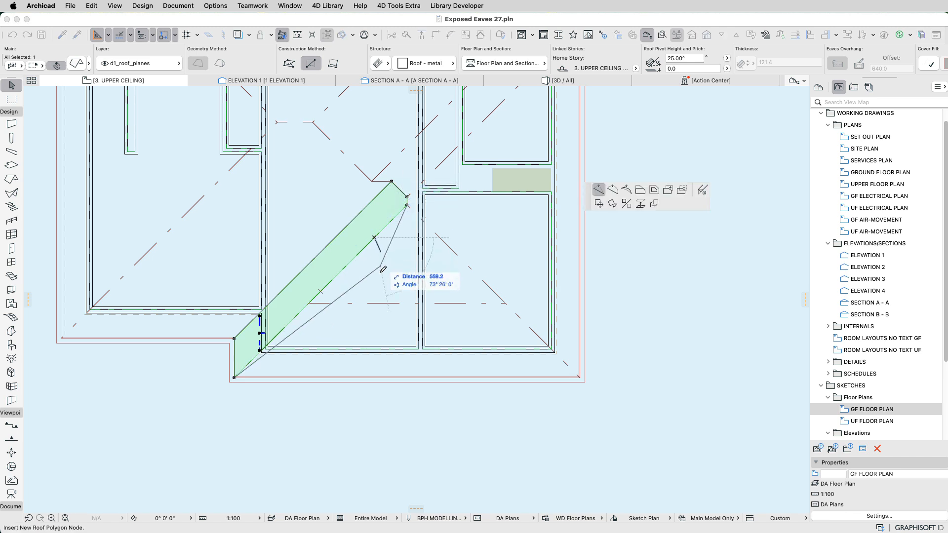
pyautogui.click(308, 304)
pyautogui.click(407, 205)
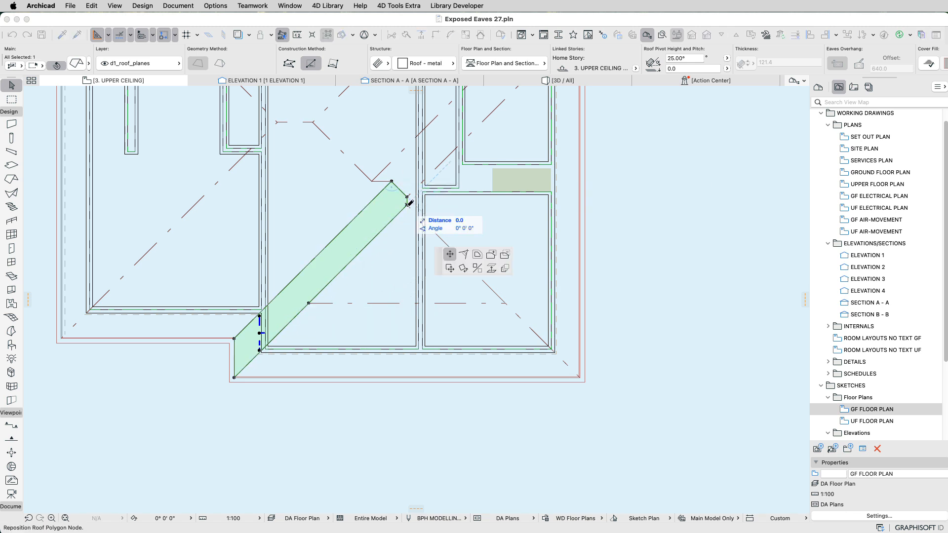
pyautogui.click(407, 303)
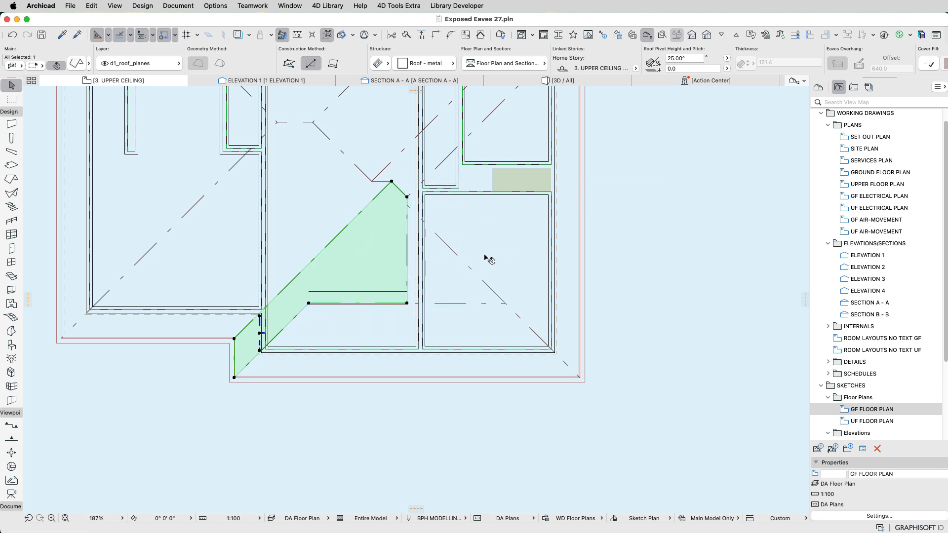
# Move the right roof plane's ridge-end node down to the middle of the cut line.
pyautogui.click(458, 257)
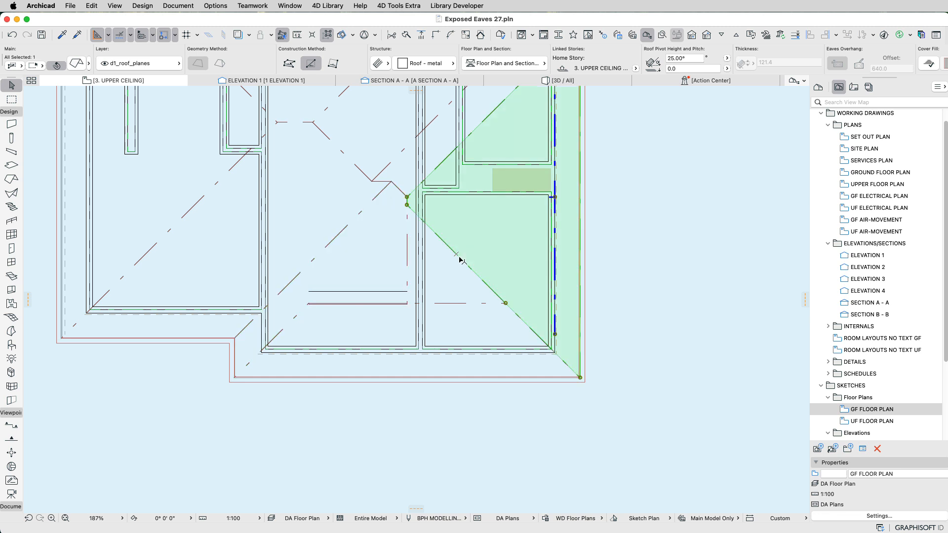
pyautogui.click(407, 204)
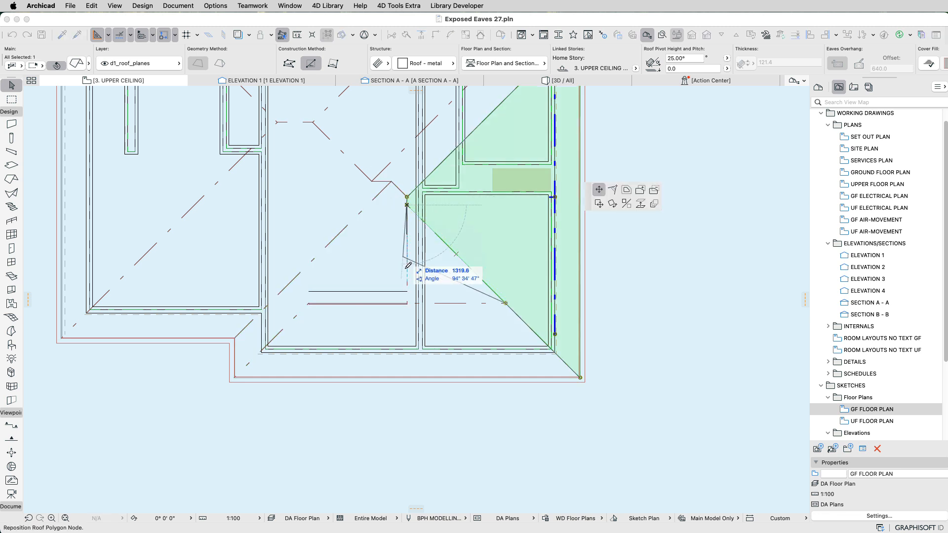
pyautogui.click(407, 303)
pyautogui.click(484, 345)
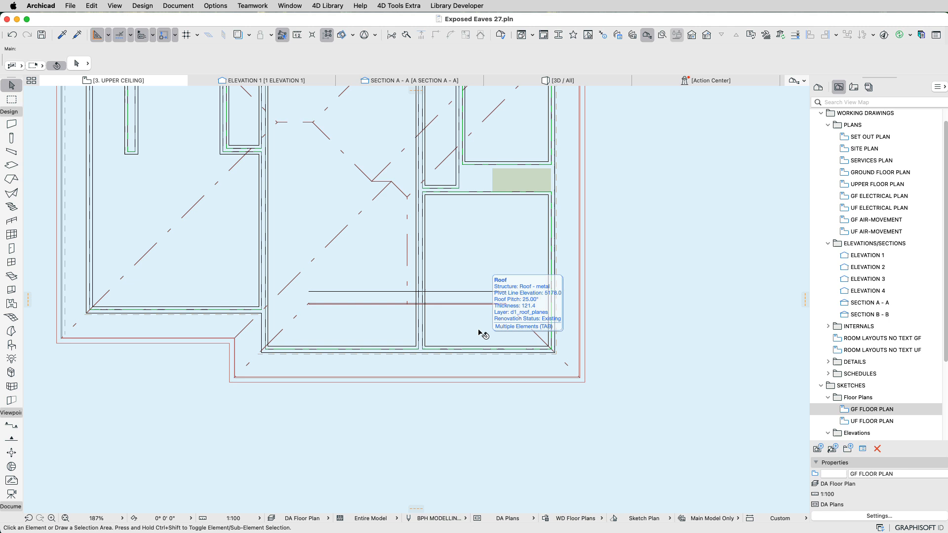
# Offset the upper edge of the shortened front roof plane to the parallel line just above it, under the gable.
pyautogui.click(485, 339)
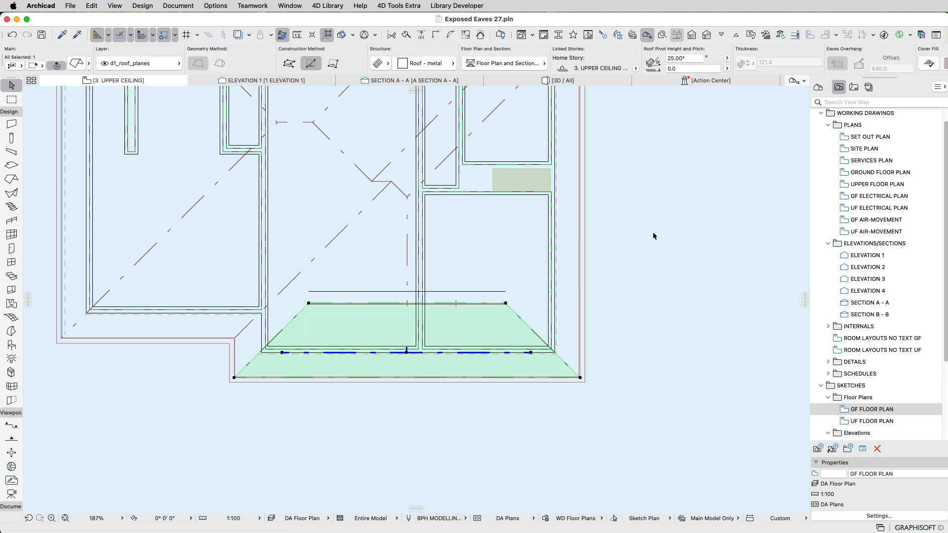
pyautogui.click(505, 303)
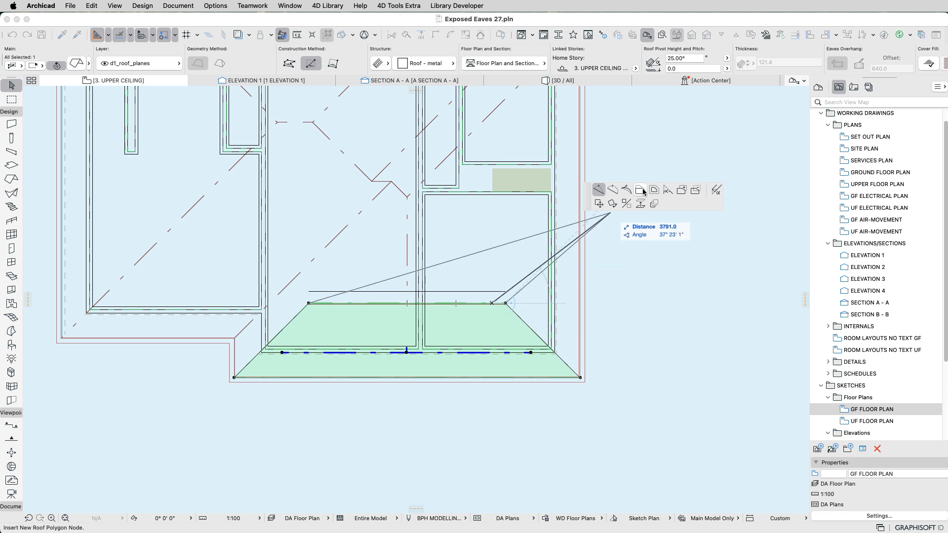
pyautogui.click(643, 191)
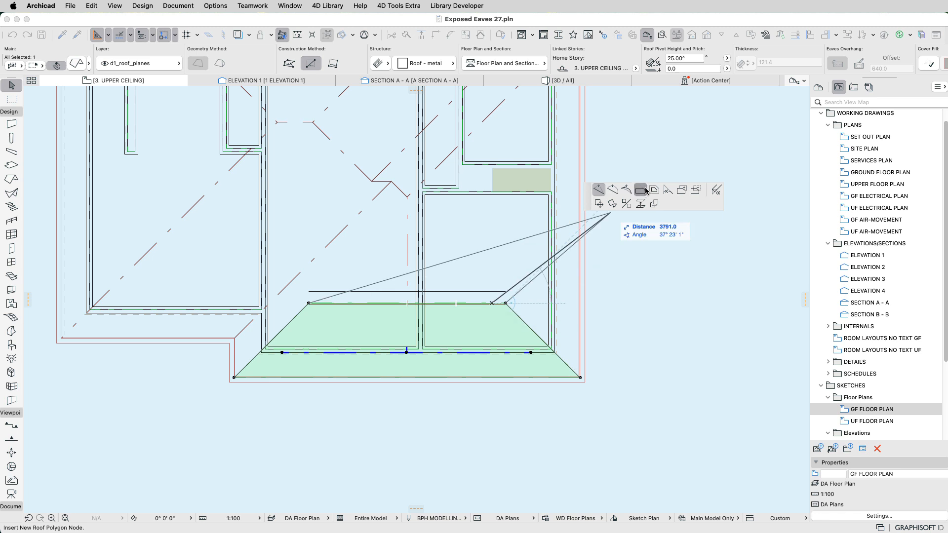
pyautogui.click(507, 292)
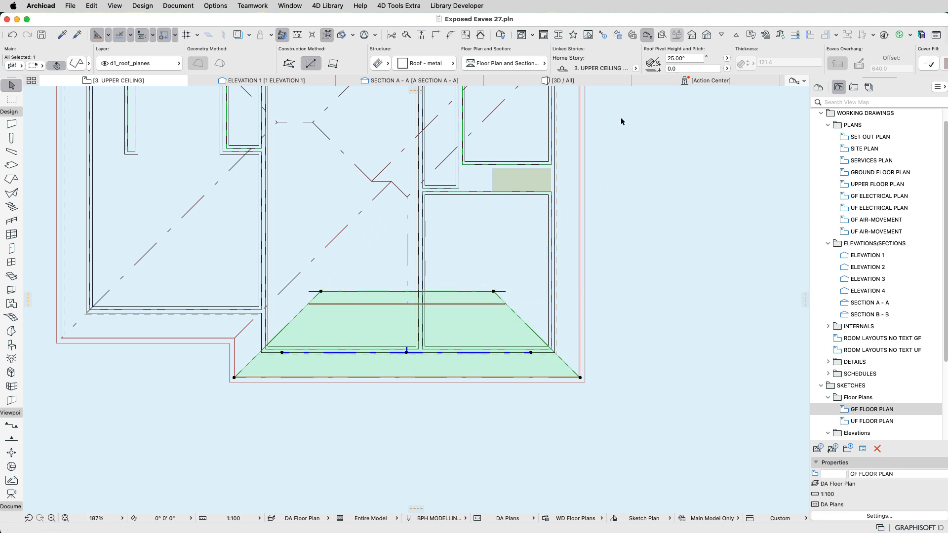
pyautogui.click(681, 228)
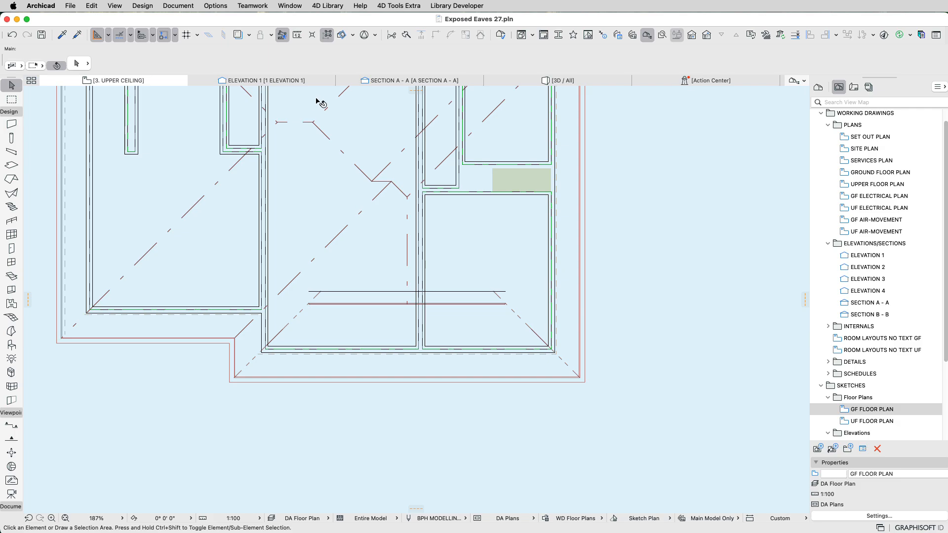
# Return to the 3D model and examine the new gable opening and the surrounding ridge and hip caps.
pyautogui.moveTo(606, 76)
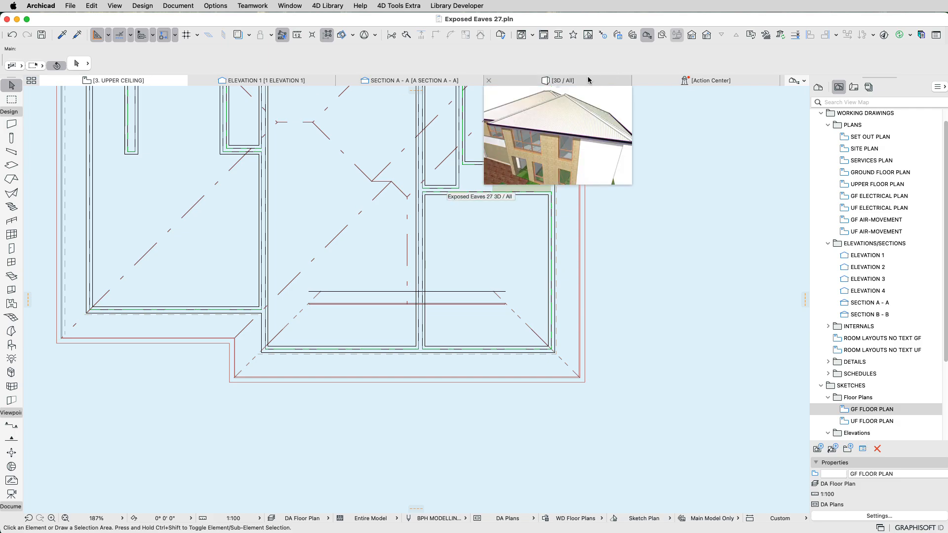
pyautogui.click(587, 80)
pyautogui.keyDown('shift'); pyautogui.moveTo(460, 242); pyautogui.dragTo(367, 336, button='middle'); pyautogui.keyUp('shift')
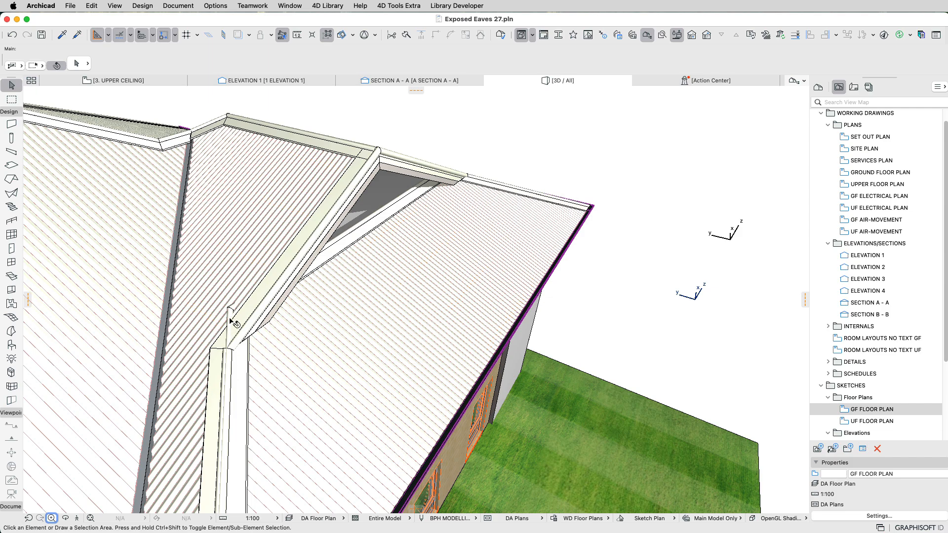
# On the upper ceiling plan, add a node to the front roof plane's right hip edge at the cut line's end and shift its upper right corner inward.
pyautogui.keyDown('shift'); pyautogui.moveTo(493, 298); pyautogui.dragTo(489, 339, button='middle'); pyautogui.keyUp('shift')
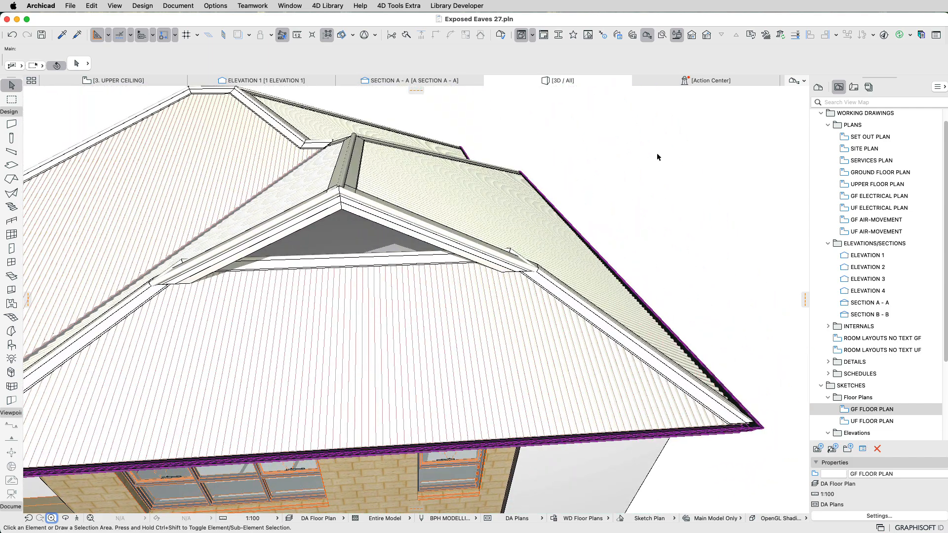
pyautogui.keyDown('shift'); pyautogui.moveTo(230, 212); pyautogui.dragTo(576, 324, button='middle'); pyautogui.keyUp('shift')
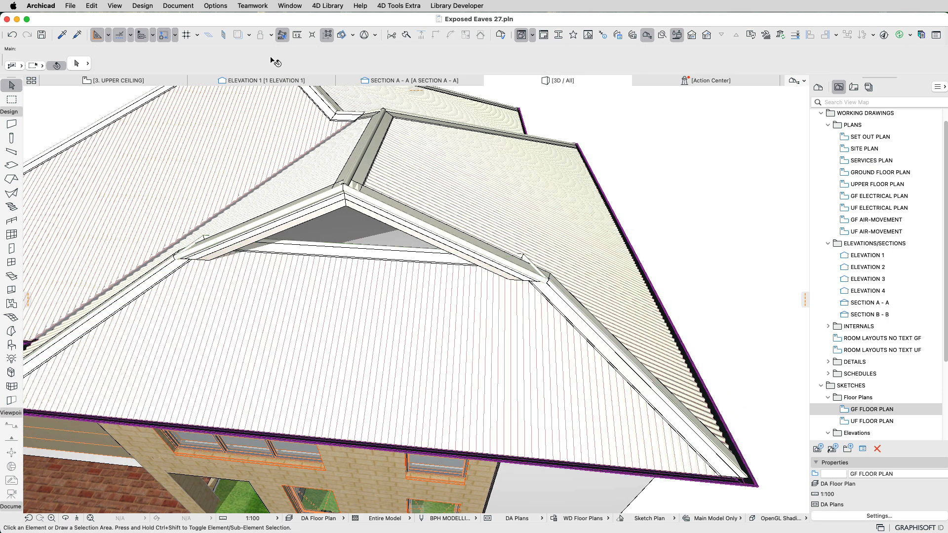
pyautogui.click(117, 79)
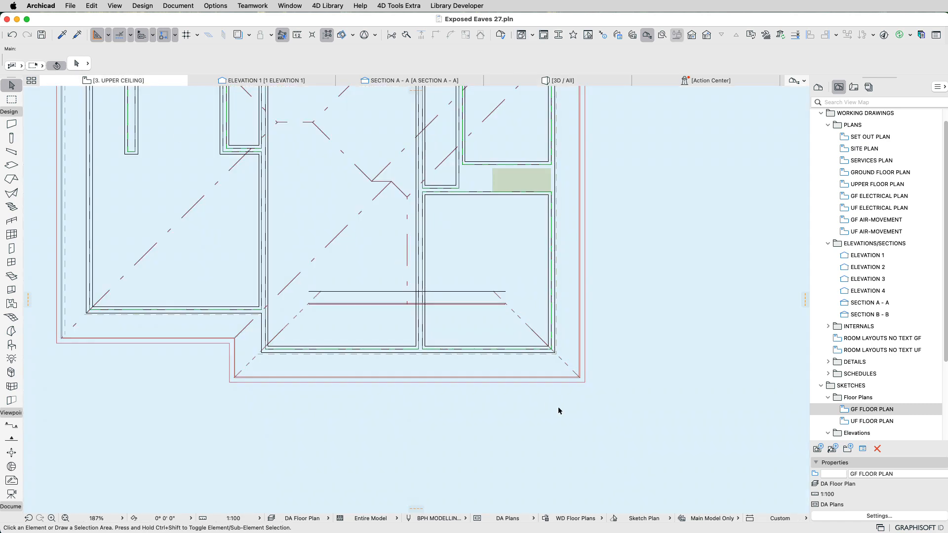
pyautogui.scroll(5, 509, 317)
pyautogui.click(499, 324)
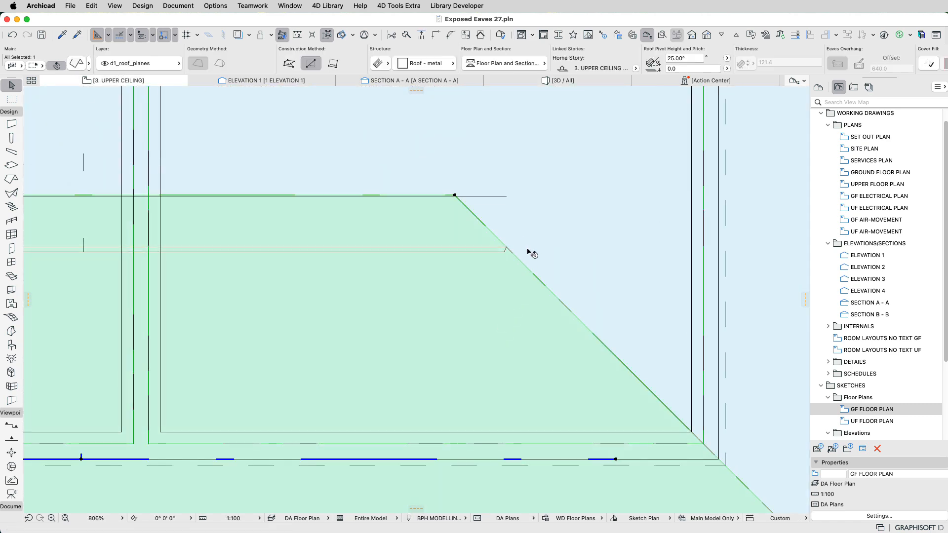
pyautogui.click(523, 263)
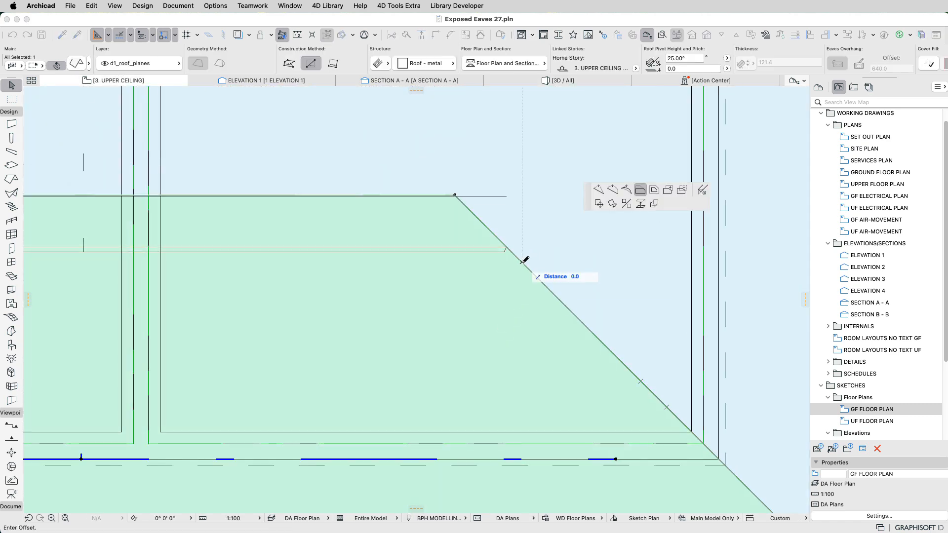
pyautogui.click(598, 190)
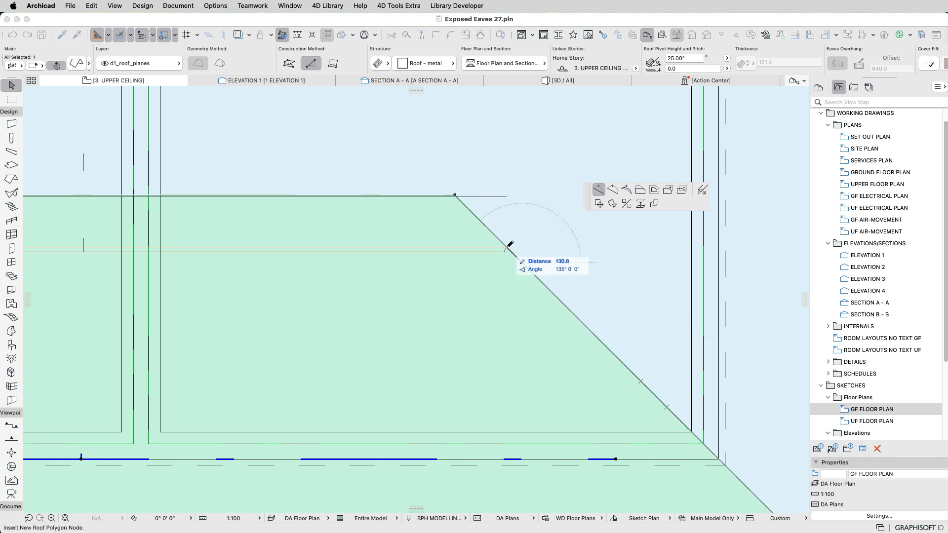
pyautogui.click(506, 247)
pyautogui.click(454, 196)
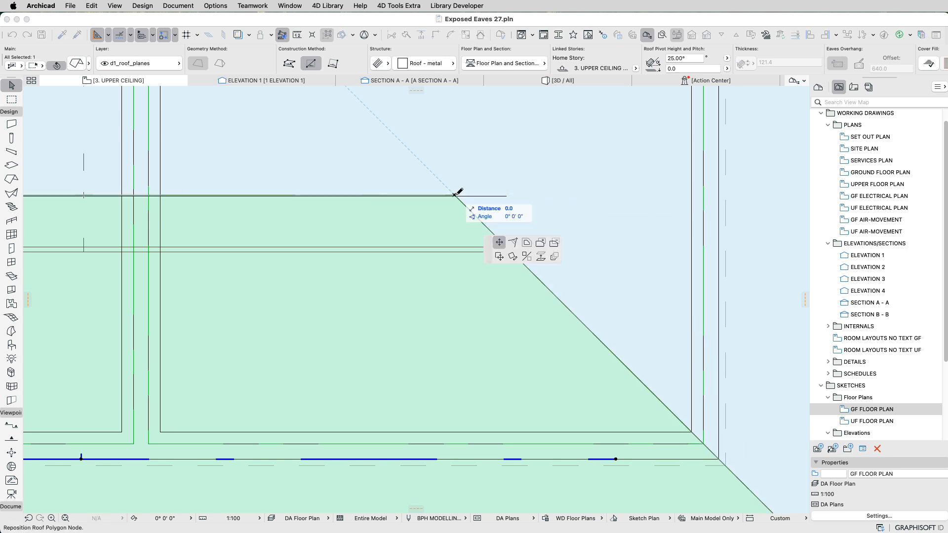
pyautogui.click(439, 195)
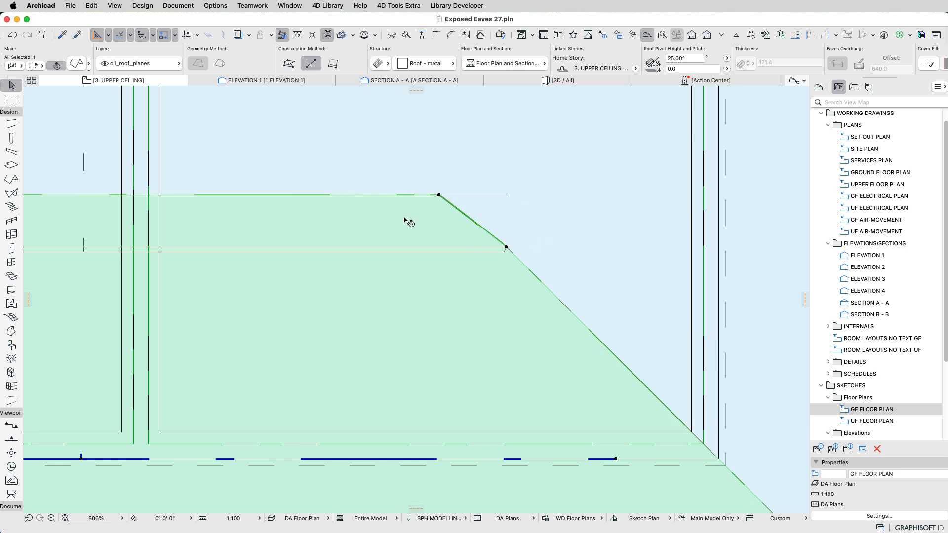
# Add a matching node on the front roof plane's left hip edge and shift its upper left corner about 121 mm inward along the top edge.
pyautogui.moveTo(396, 224); pyautogui.dragTo(650, 212, button='middle')
pyautogui.moveTo(79, 315); pyautogui.dragTo(577, 268, button='middle')
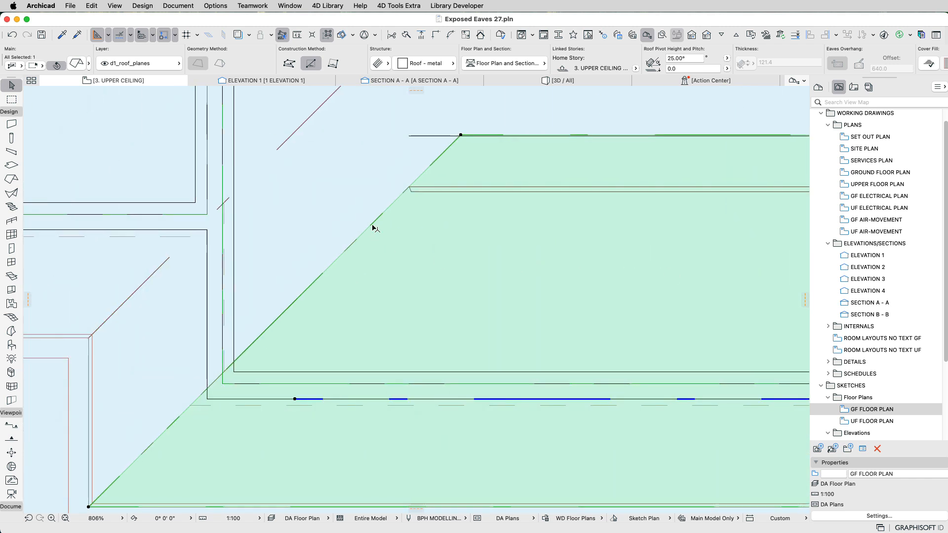
pyautogui.click(374, 227)
pyautogui.click(410, 186)
pyautogui.click(462, 135)
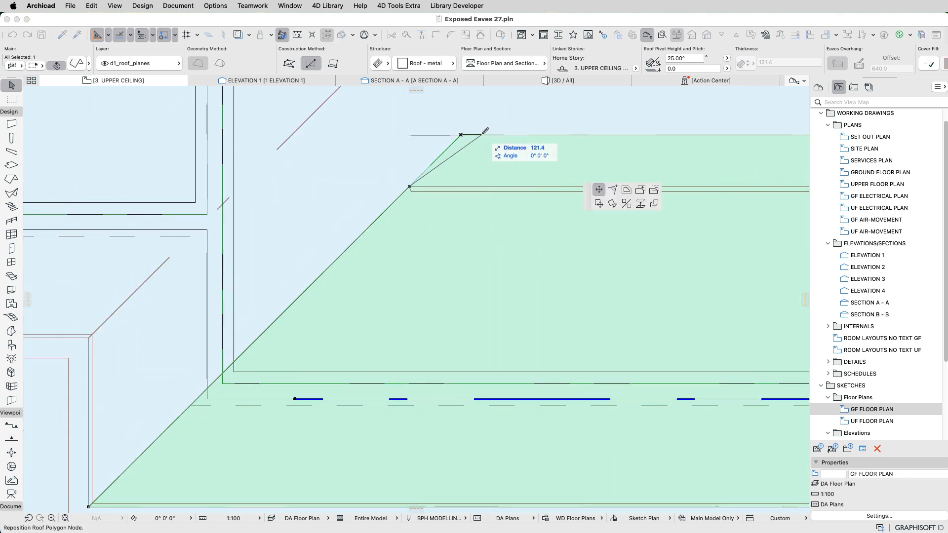
pyautogui.click(482, 135)
pyautogui.press('Escape')
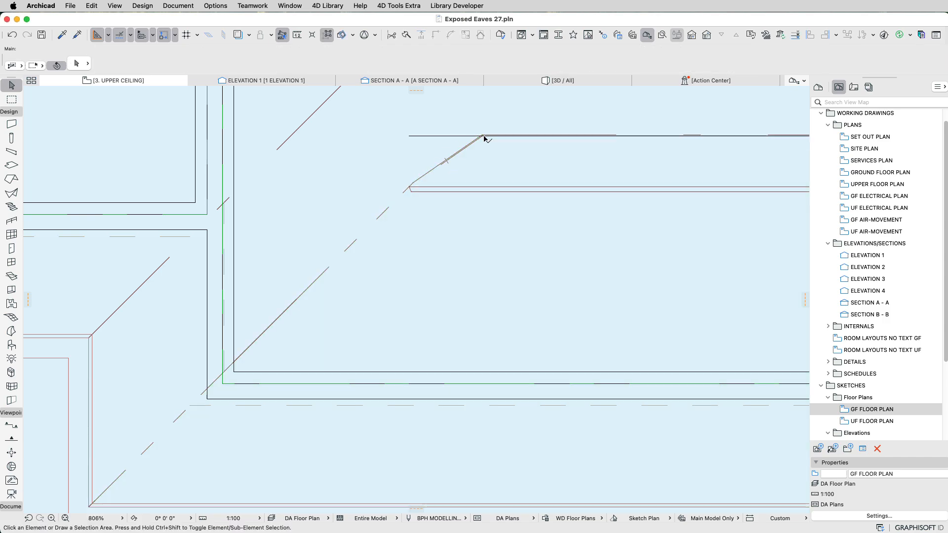
# In the 3D model, remove the hip cappings from the two short upper edge segments of the front plane's 4D Roofing object.
pyautogui.click(562, 81)
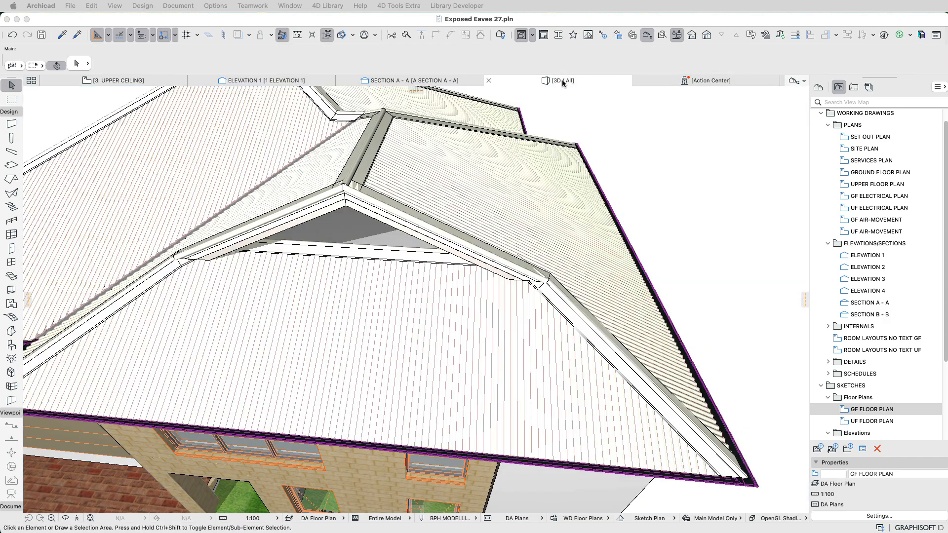
pyautogui.keyDown('shift'); pyautogui.moveTo(515, 363); pyautogui.dragTo(522, 382, button='middle'); pyautogui.keyUp('shift')
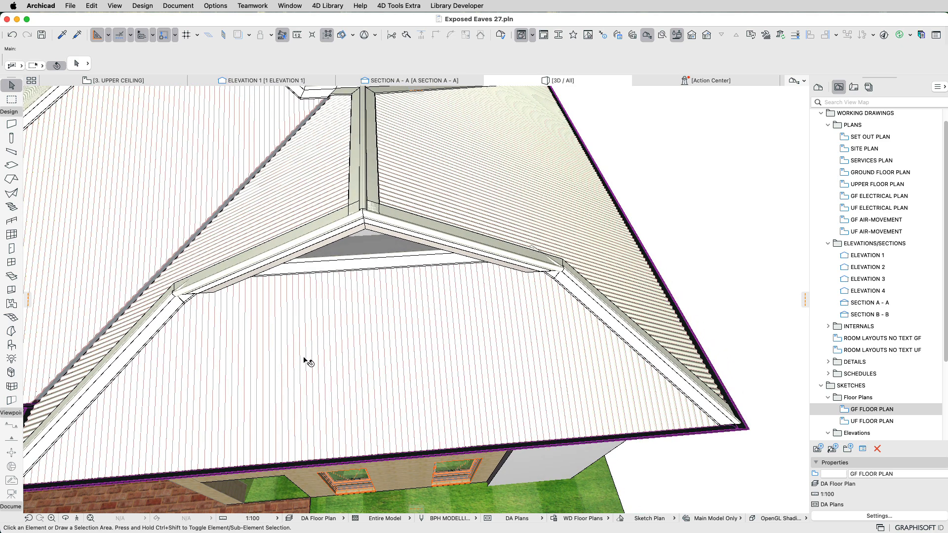
pyautogui.click(304, 360)
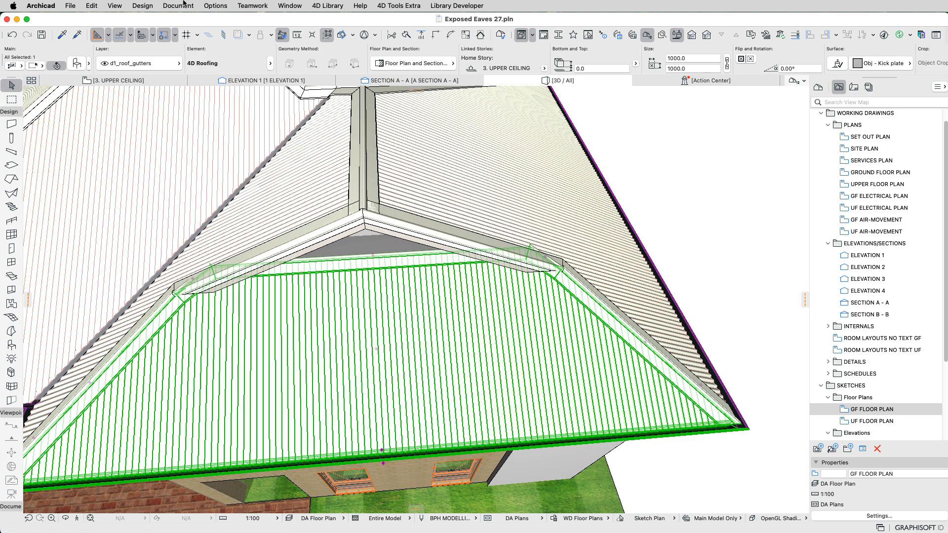
pyautogui.doubleClick(554, 366)
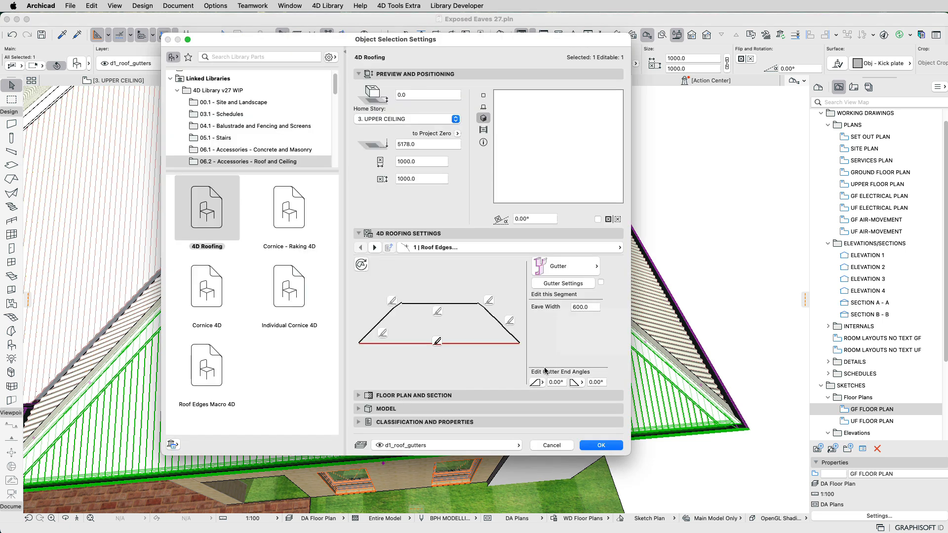
pyautogui.click(392, 300)
pyautogui.click(561, 266)
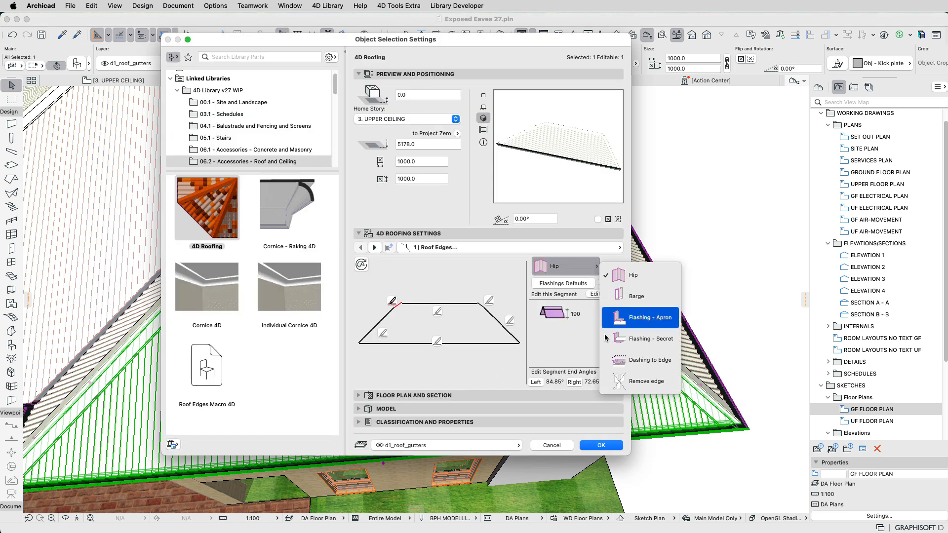
pyautogui.click(622, 379)
pyautogui.click(488, 301)
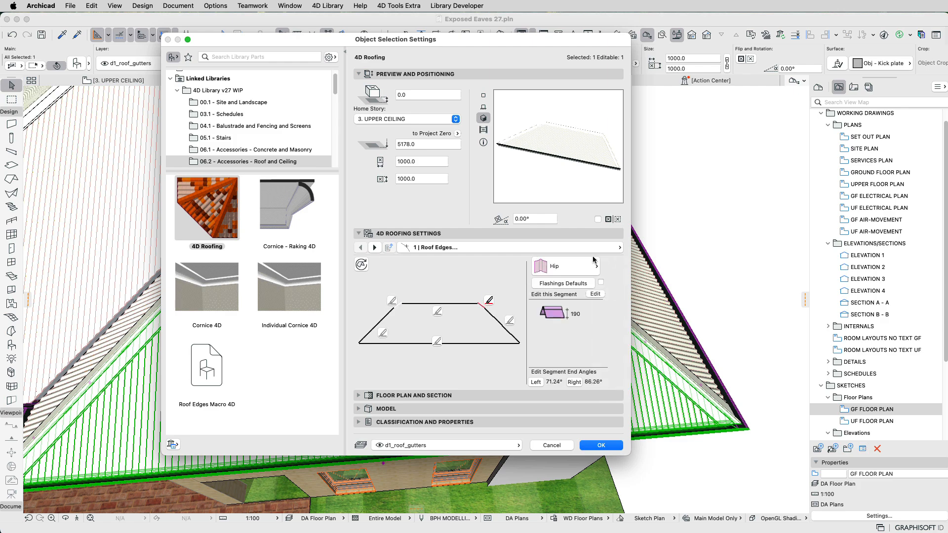
pyautogui.click(580, 268)
pyautogui.click(644, 381)
pyautogui.click(601, 446)
pyautogui.press('Escape')
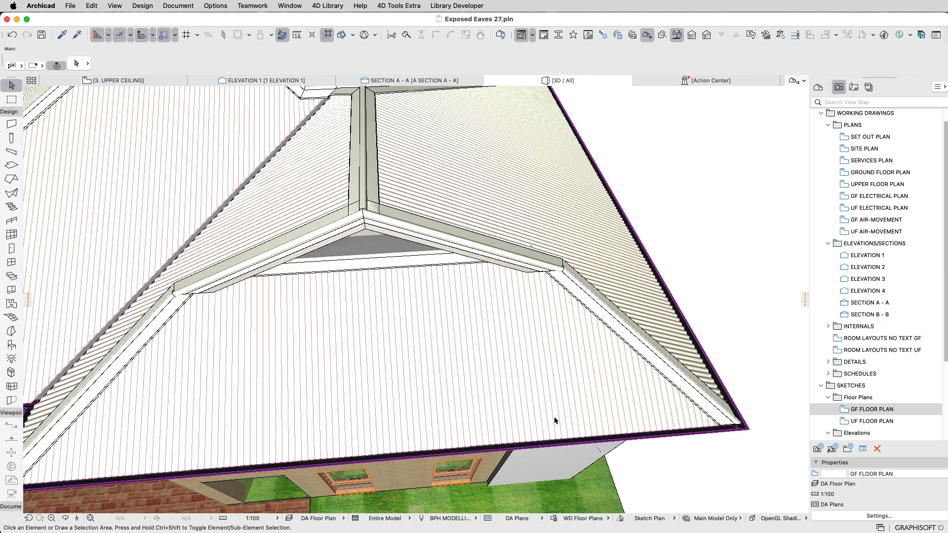
# Change the top edge of the front 4D Roofing object under the gable from Ridge to Flashing - Apron.
pyautogui.keyDown('shift'); pyautogui.moveTo(554, 417); pyautogui.dragTo(567, 361, button='middle'); pyautogui.keyUp('shift')
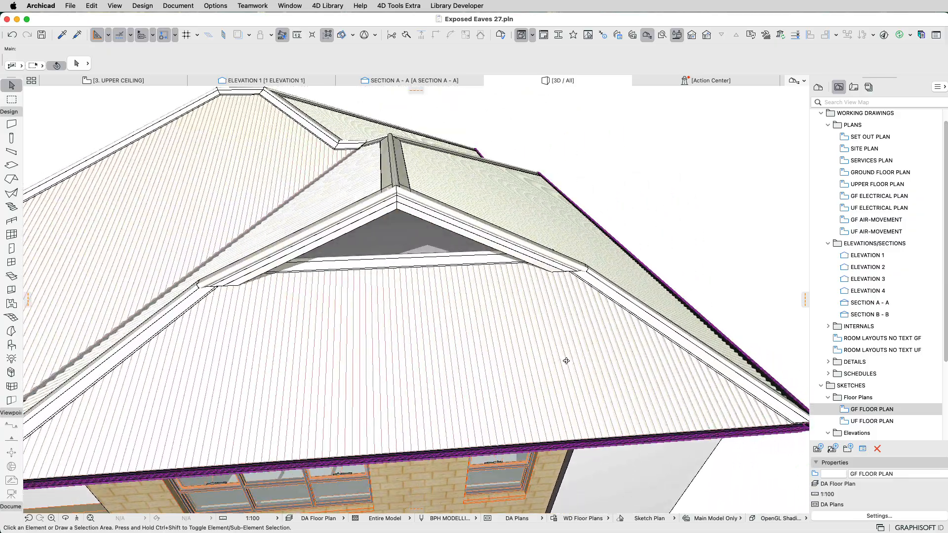
pyautogui.scroll(3, 331, 285)
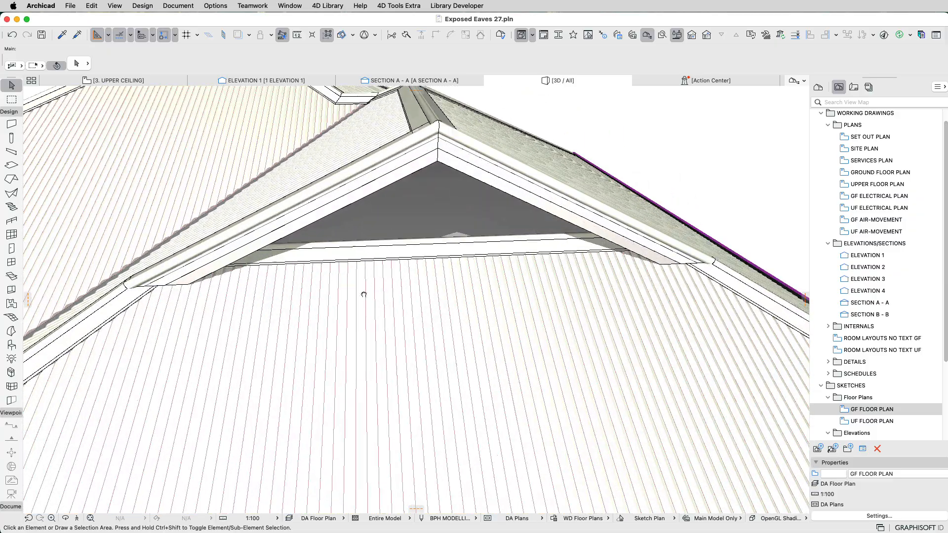
pyautogui.keyDown('shift'); pyautogui.moveTo(364, 295); pyautogui.dragTo(409, 280, button='middle'); pyautogui.keyUp('shift')
pyautogui.click(409, 280)
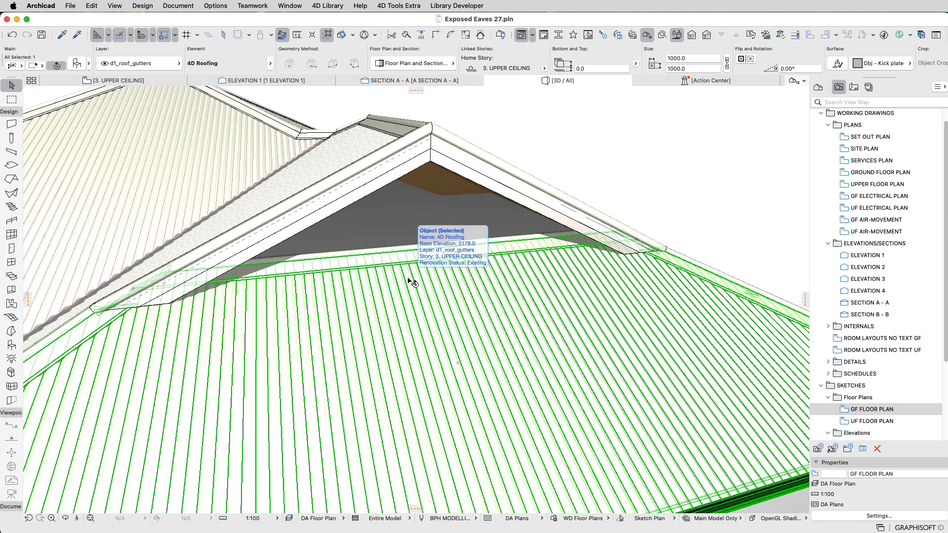
pyautogui.doubleClick(410, 280)
pyautogui.click(437, 312)
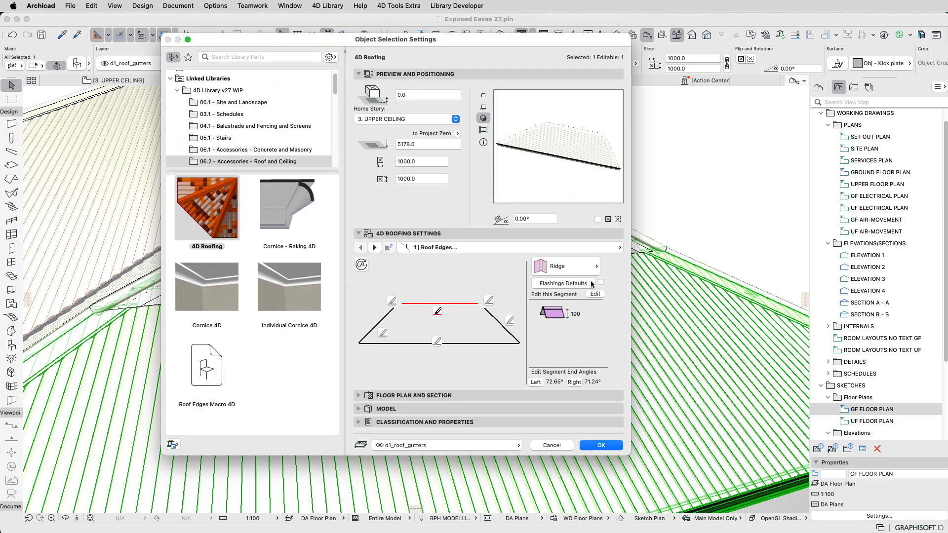
pyautogui.click(598, 265)
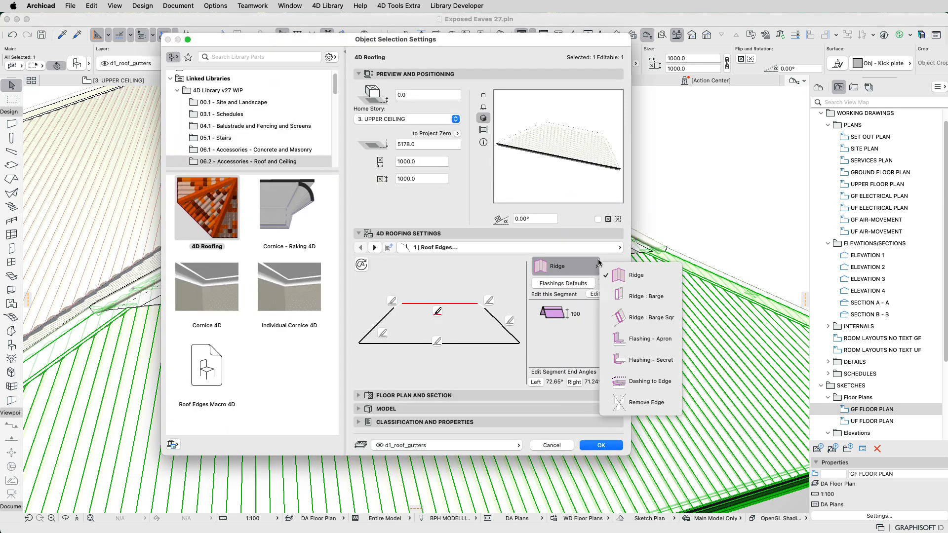
pyautogui.click(645, 340)
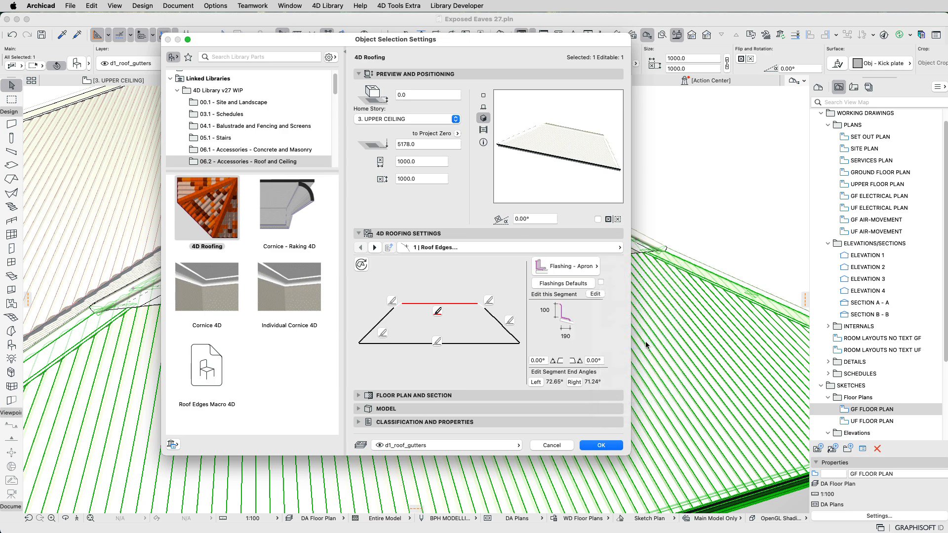
pyautogui.click(608, 445)
# Set the end cut angles of the apron flashing under the gable to 25° on both sides.
pyautogui.keyDown('shift'); pyautogui.moveTo(296, 329); pyautogui.dragTo(347, 357, button='middle'); pyautogui.keyUp('shift')
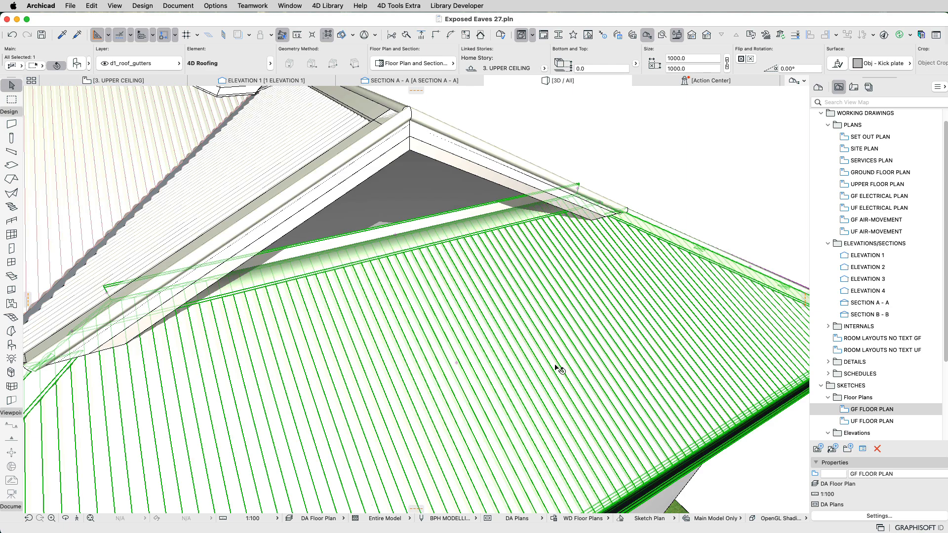
pyautogui.keyDown('shift'); pyautogui.moveTo(559, 369); pyautogui.dragTo(678, 345, button='middle'); pyautogui.keyUp('shift')
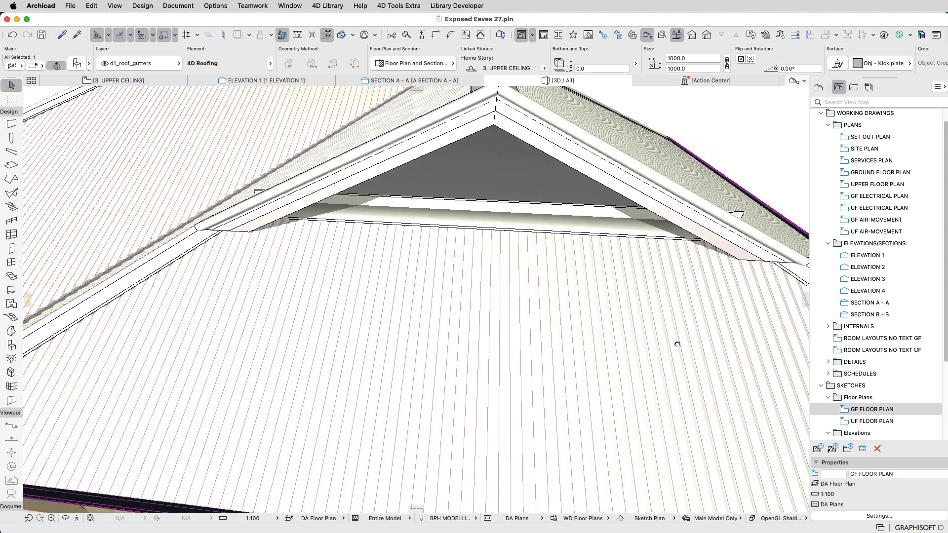
pyautogui.press('super+t')
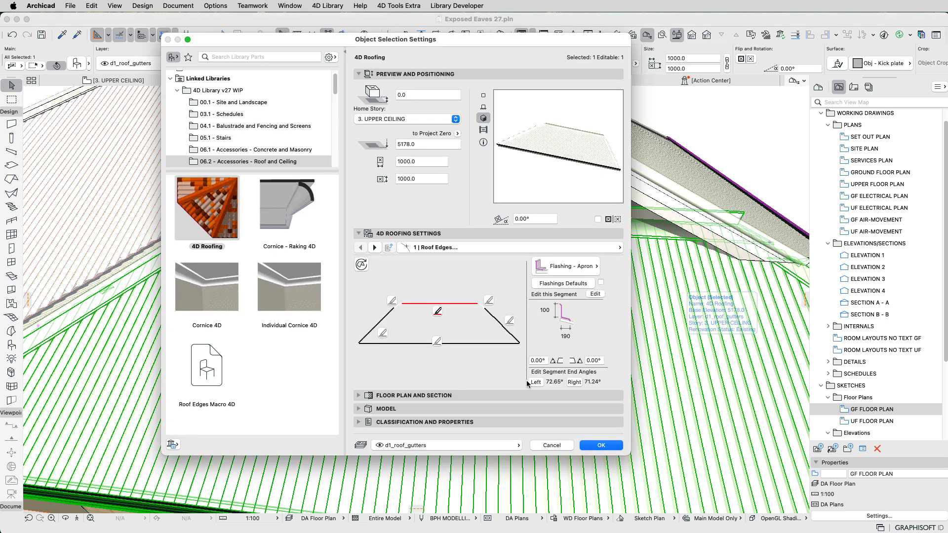
pyautogui.click(538, 361)
pyautogui.write('25')
pyautogui.press('Tab')
pyautogui.write('25')
pyautogui.press('Return')
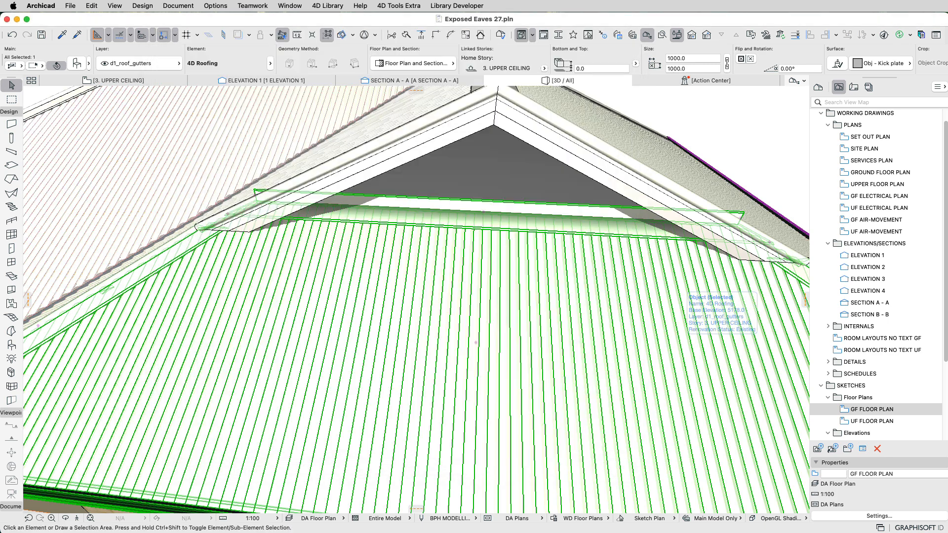
pyautogui.keyDown('shift'); pyautogui.moveTo(441, 319); pyautogui.dragTo(459, 333, button='middle'); pyautogui.keyUp('shift')
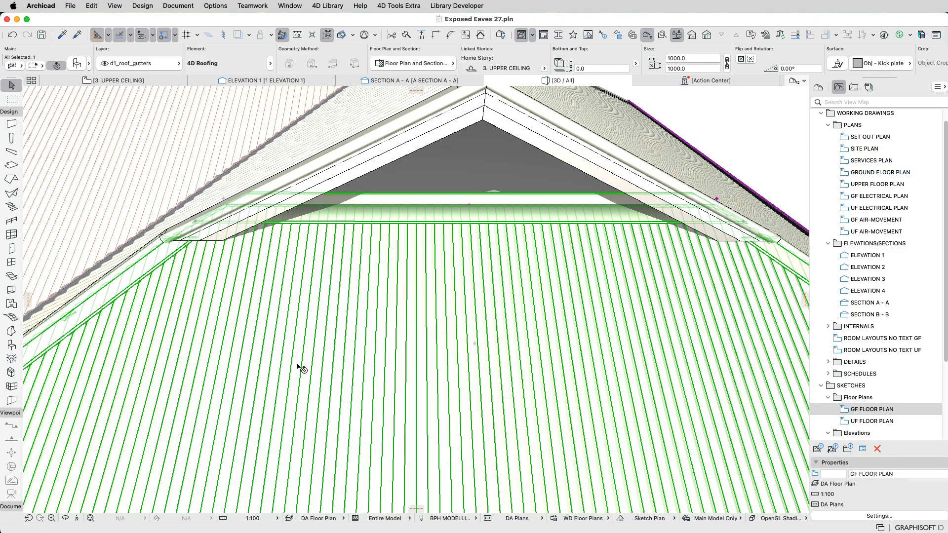
pyautogui.press('Escape')
# Change the barge edge of the 4D Roofing object on the right slope of the front gable to Full Gable.
pyautogui.keyDown('shift'); pyautogui.moveTo(298, 370); pyautogui.dragTo(355, 356, button='middle'); pyautogui.keyUp('shift')
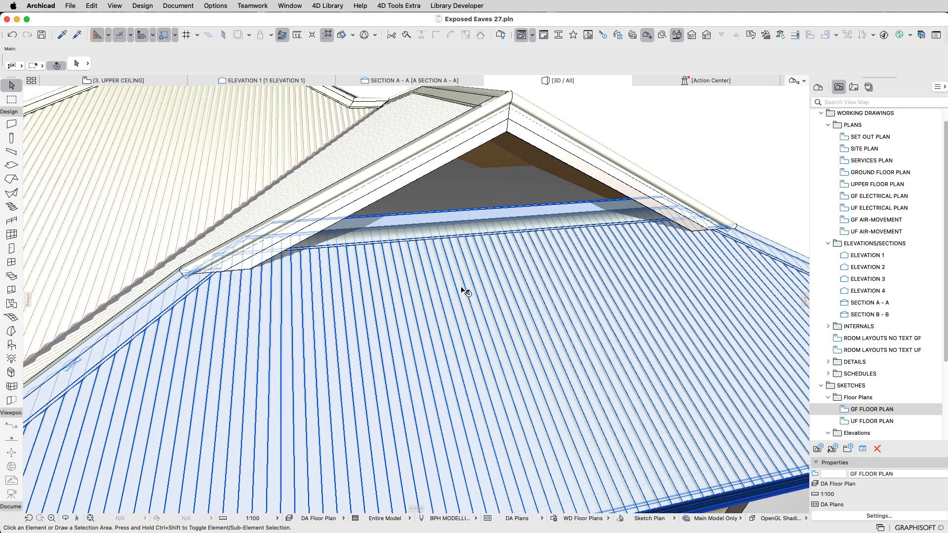
pyautogui.moveTo(462, 289)
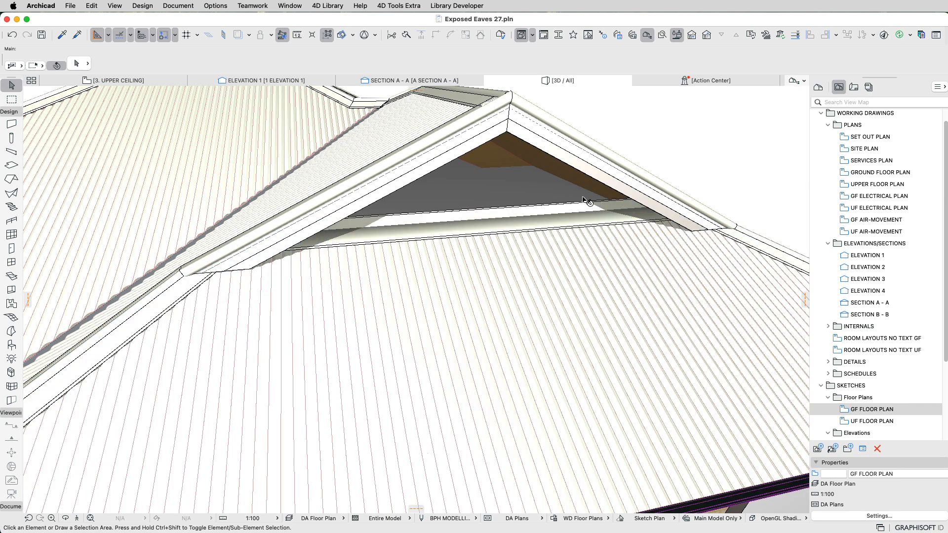
pyautogui.keyDown('shift'); pyautogui.moveTo(586, 200); pyautogui.dragTo(606, 236, button='middle'); pyautogui.keyUp('shift')
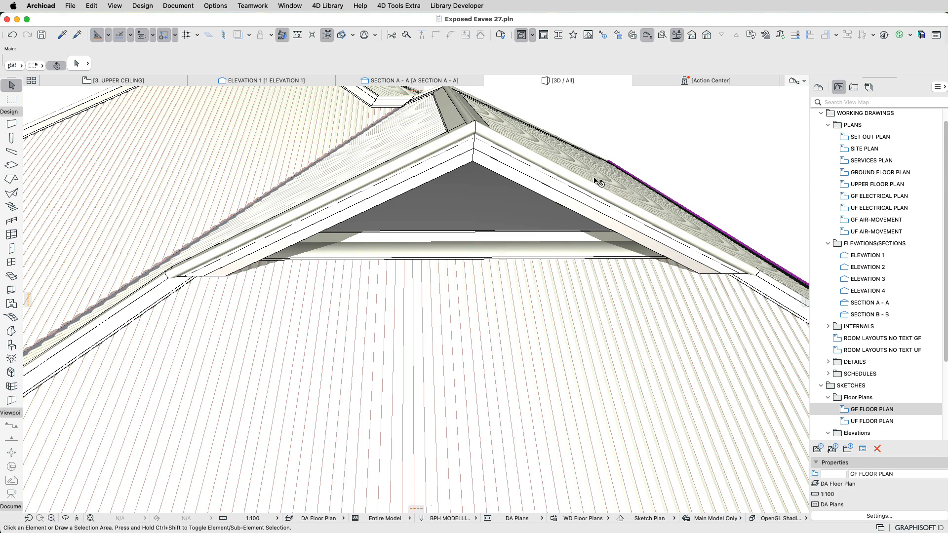
pyautogui.click(586, 197)
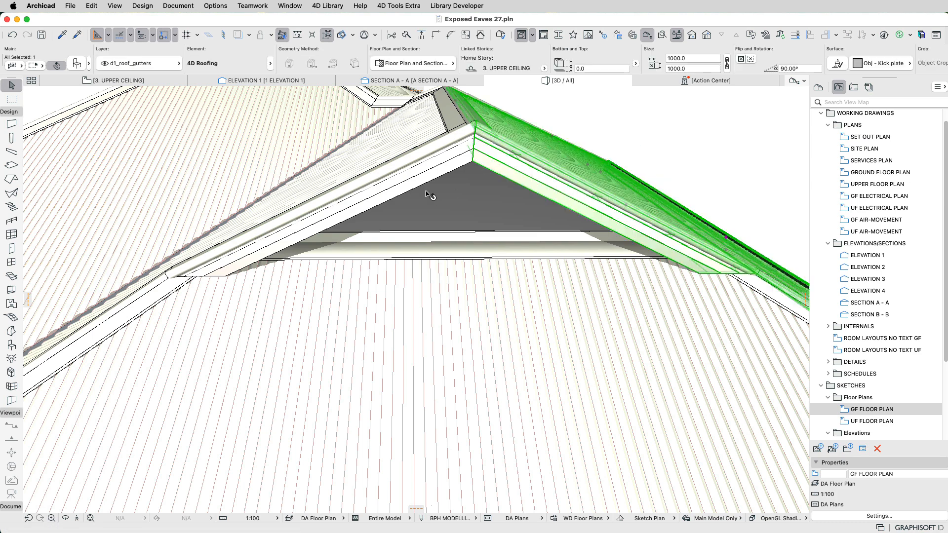
pyautogui.click(405, 166)
pyautogui.click(537, 169)
pyautogui.doubleClick(537, 169)
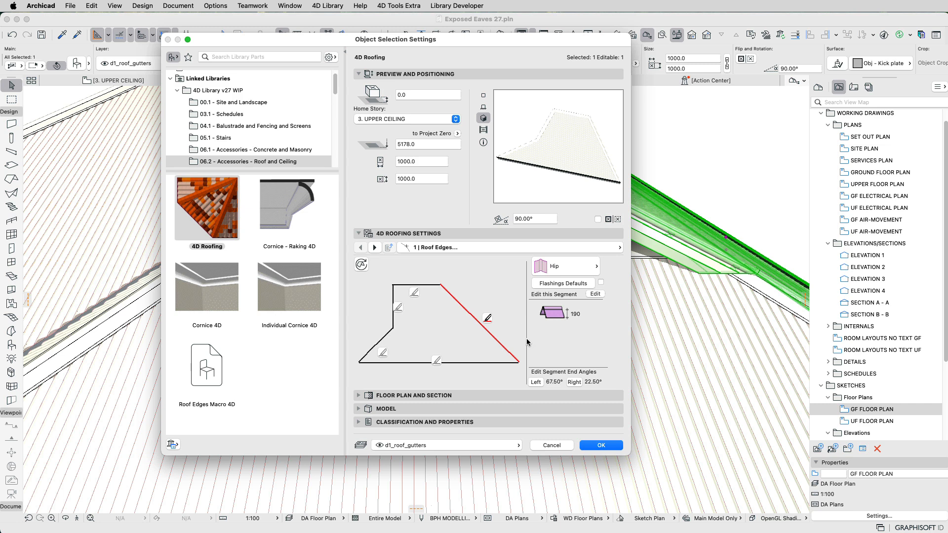
pyautogui.click(398, 308)
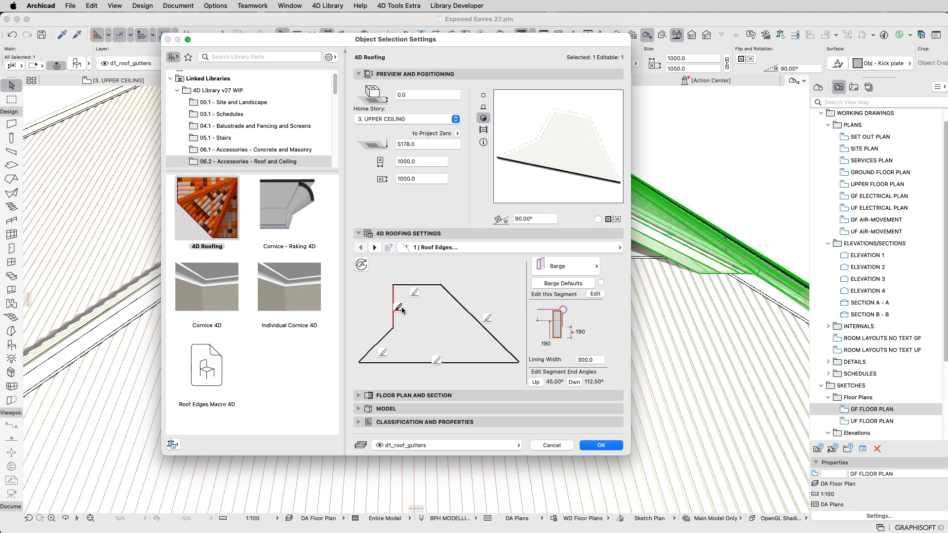
pyautogui.click(566, 269)
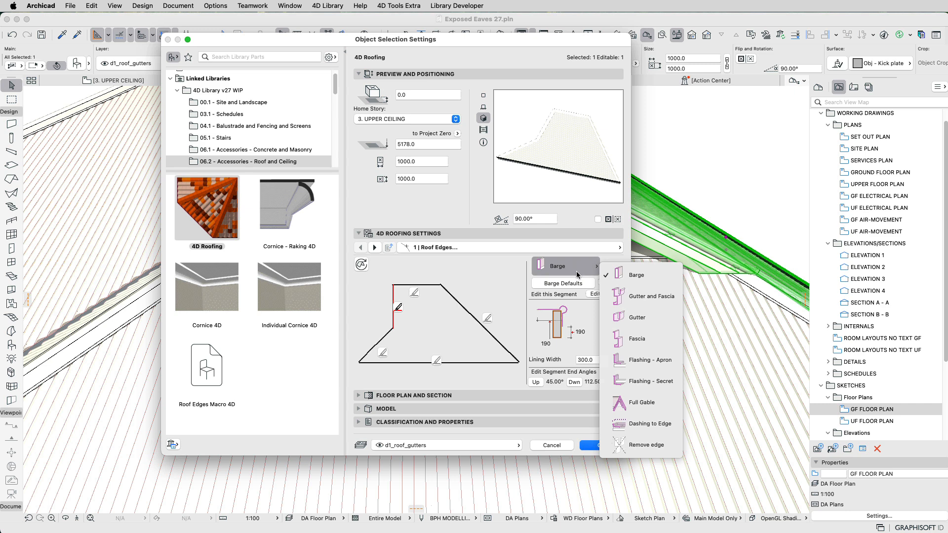
pyautogui.click(662, 413)
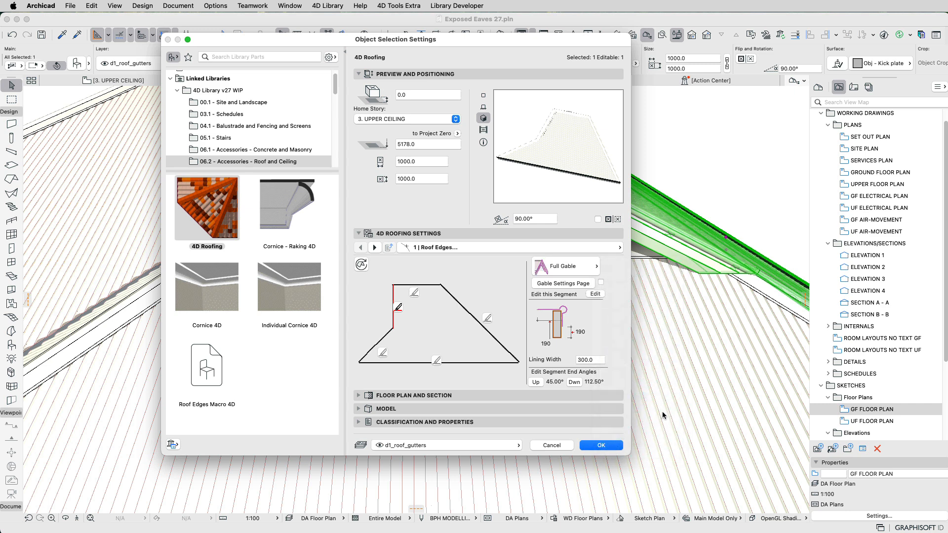
pyautogui.click(600, 446)
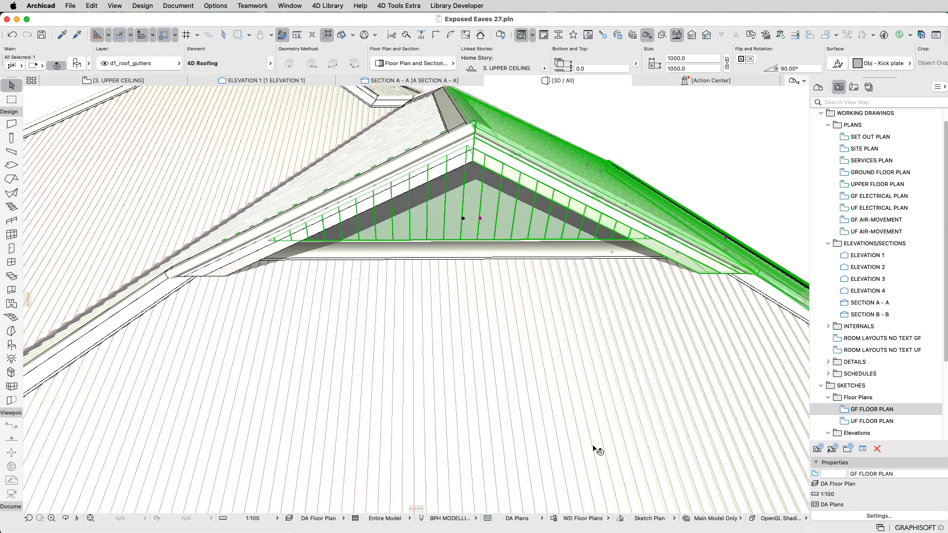
pyautogui.press('Escape')
# In the Full Gable settings of the front gable's 4D Roofing object, set the gable lining to Horizontal.
pyautogui.keyDown('shift'); pyautogui.moveTo(596, 290); pyautogui.dragTo(510, 281, button='middle'); pyautogui.keyUp('shift')
pyautogui.click(495, 246)
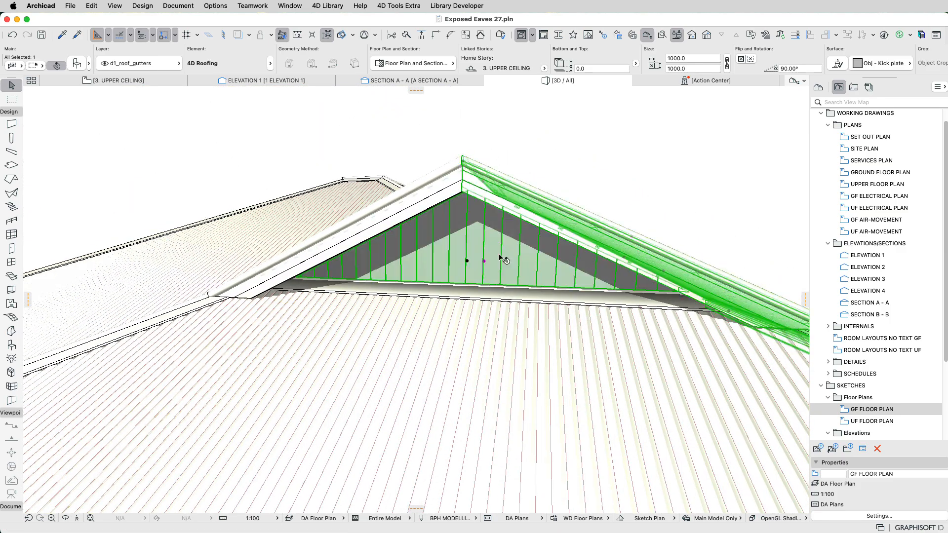
pyautogui.doubleClick(508, 242)
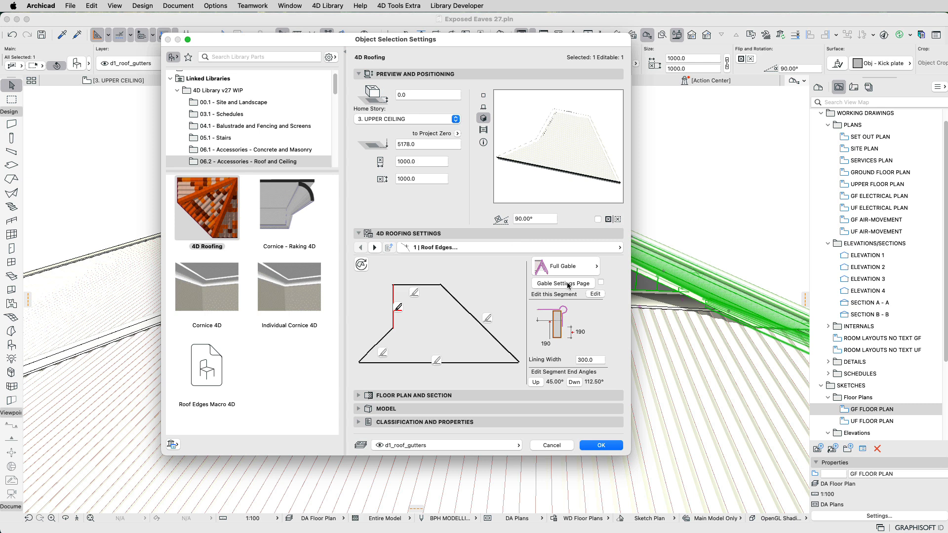
pyautogui.click(567, 283)
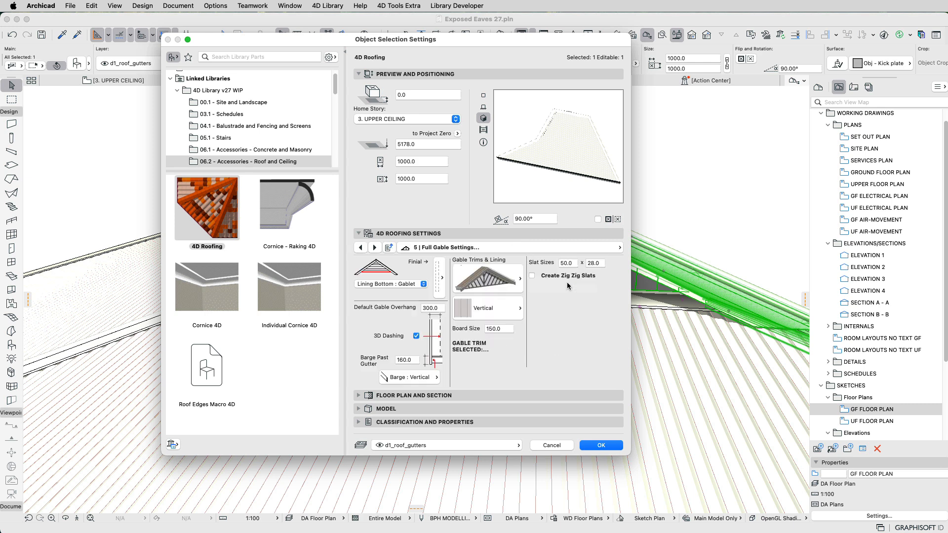
pyautogui.click(499, 312)
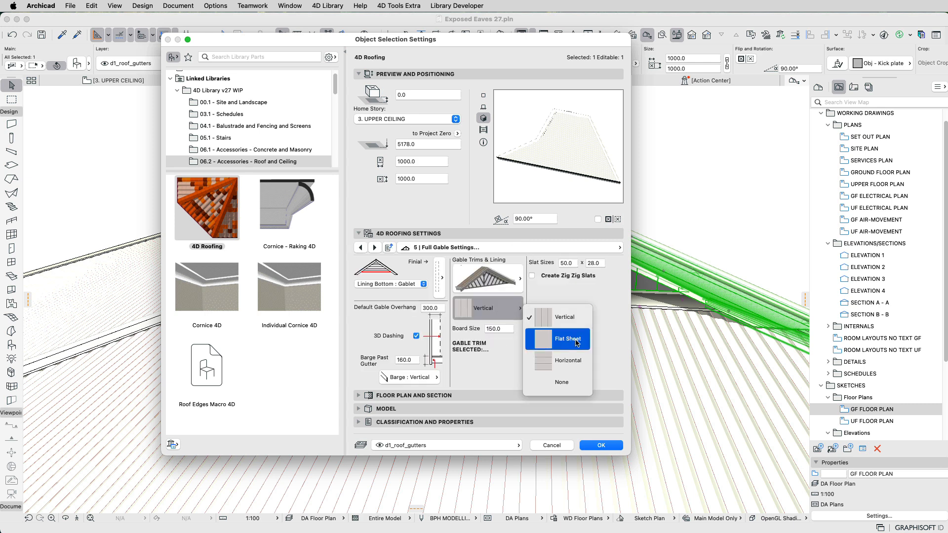
pyautogui.click(571, 361)
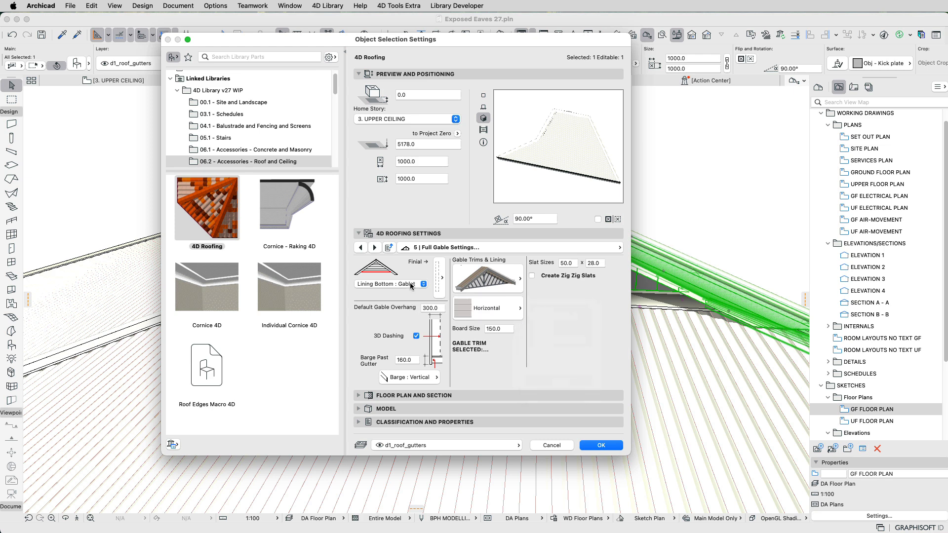
# Add a square finial with Dlbe square point to the front gable, look through the gable trim styles and apply the settings.
pyautogui.click(442, 280)
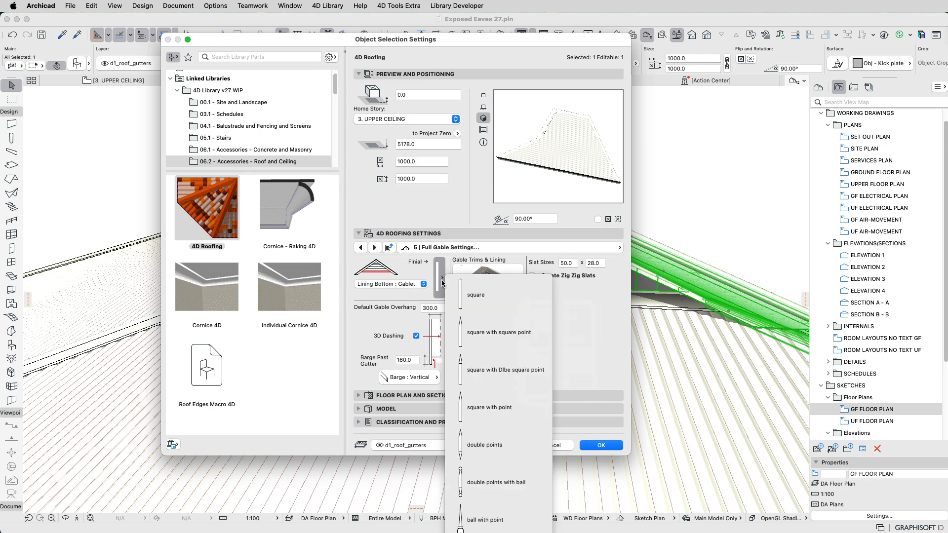
pyautogui.click(498, 370)
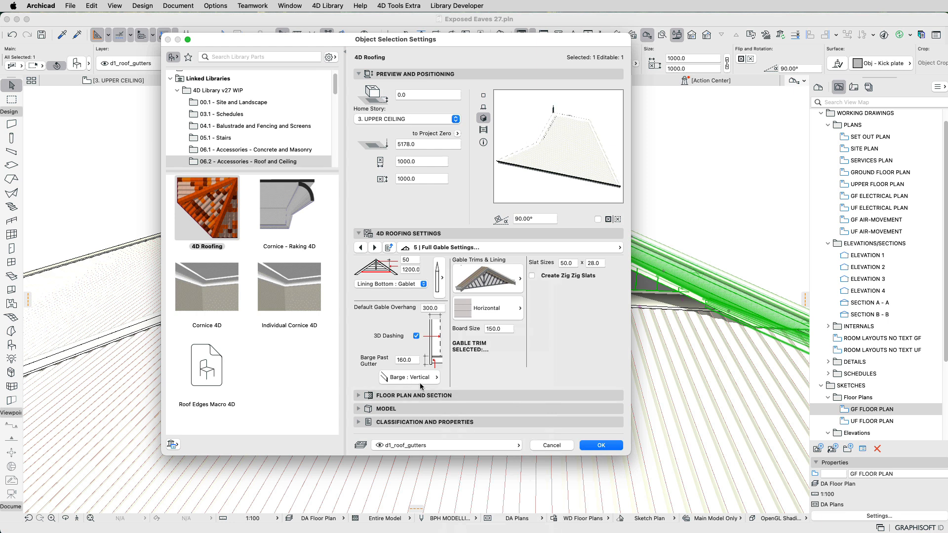
pyautogui.click(503, 281)
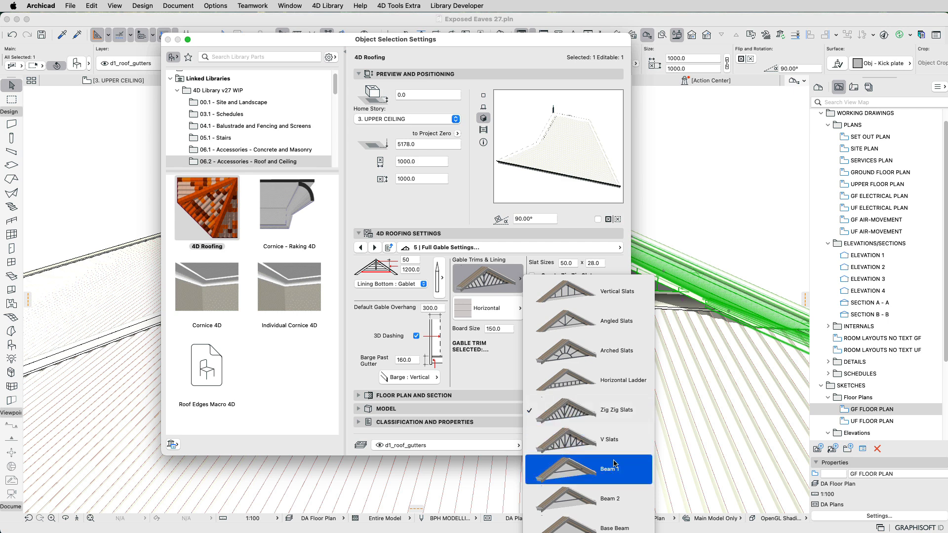
pyautogui.click(635, 475)
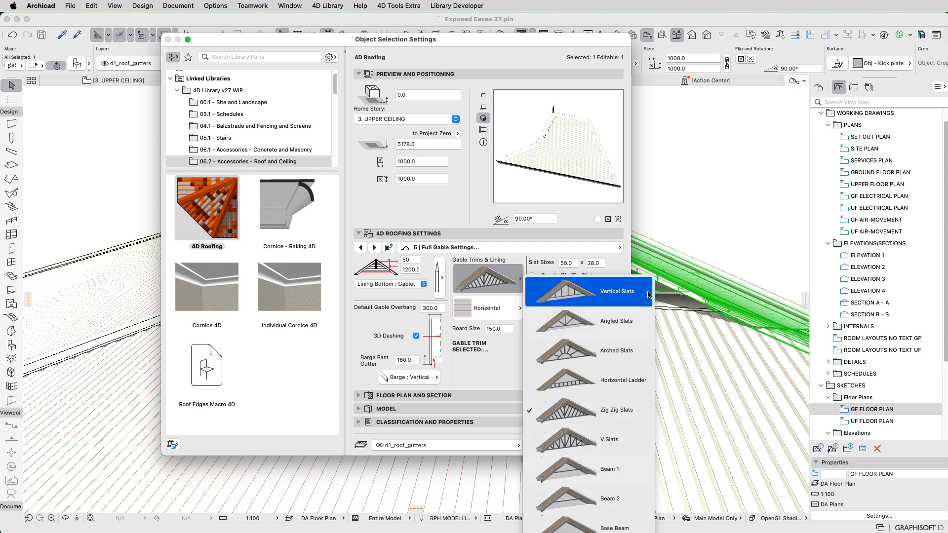
pyautogui.click(606, 295)
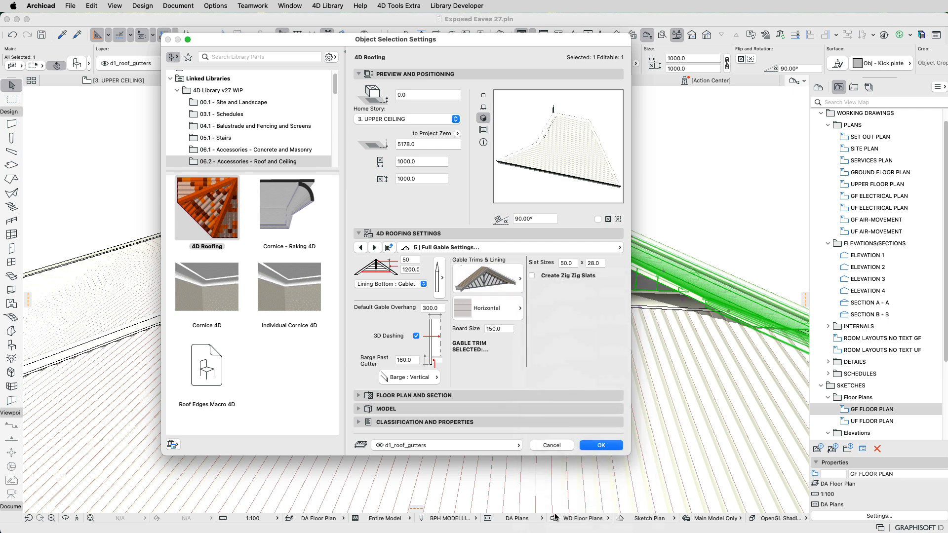
pyautogui.click(601, 446)
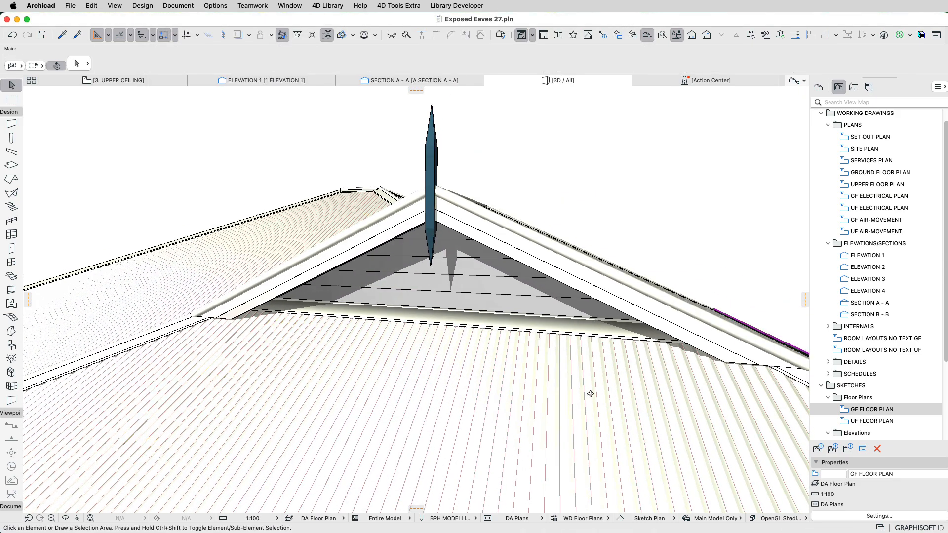
# Open the settings of the 4D Roofing object on the lower roof plane whose barge ends at the brick corner post.
pyautogui.keyDown('shift'); pyautogui.moveTo(591, 394); pyautogui.dragTo(635, 393, button='middle'); pyautogui.keyUp('shift')
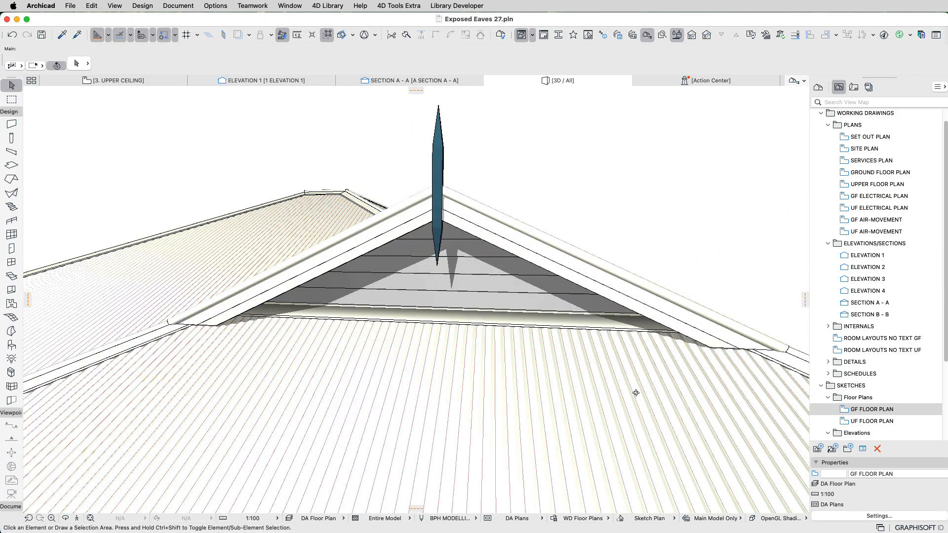
pyautogui.keyDown('shift'); pyautogui.moveTo(521, 295); pyautogui.dragTo(341, 418, button='middle'); pyautogui.keyUp('shift')
pyautogui.keyDown('shift'); pyautogui.moveTo(680, 449); pyautogui.dragTo(647, 440, button='middle'); pyautogui.keyUp('shift')
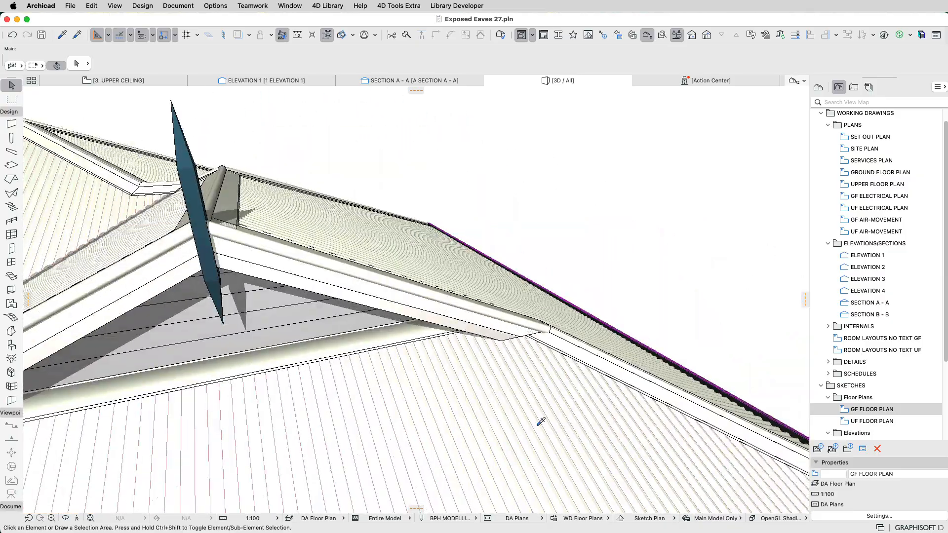
pyautogui.scroll(-5, 538, 421)
pyautogui.keyDown('shift'); pyautogui.moveTo(538, 421); pyautogui.dragTo(481, 356, button='middle'); pyautogui.keyUp('shift')
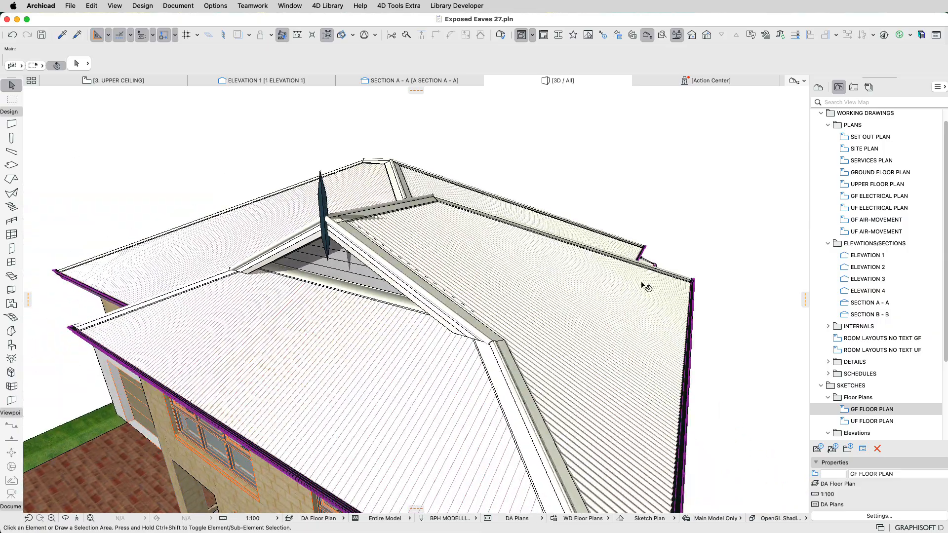
pyautogui.keyDown('shift'); pyautogui.moveTo(646, 287); pyautogui.dragTo(529, 378, button='middle'); pyautogui.keyUp('shift')
pyautogui.scroll(4, 486, 414)
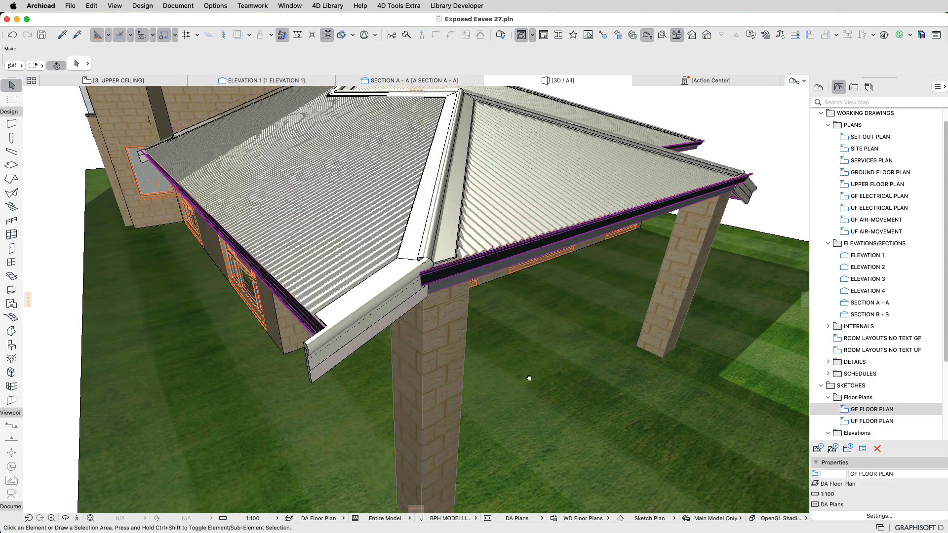
pyautogui.keyDown('shift'); pyautogui.moveTo(460, 395); pyautogui.dragTo(497, 379, button='middle'); pyautogui.keyUp('shift')
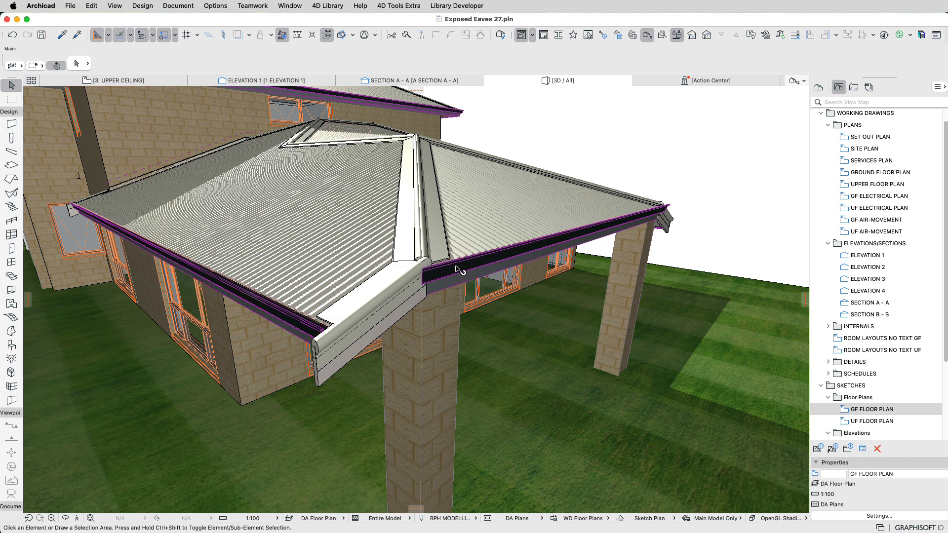
pyautogui.click(398, 316)
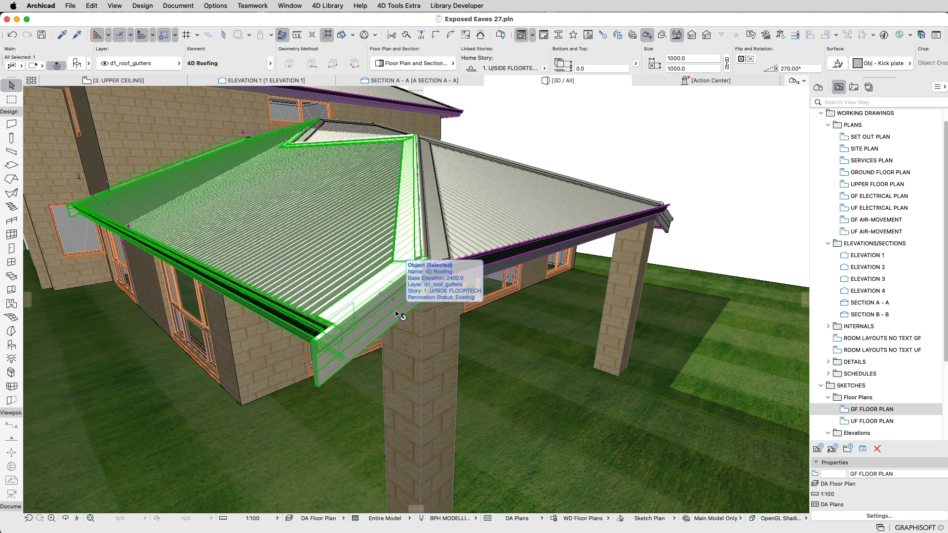
pyautogui.doubleClick(398, 316)
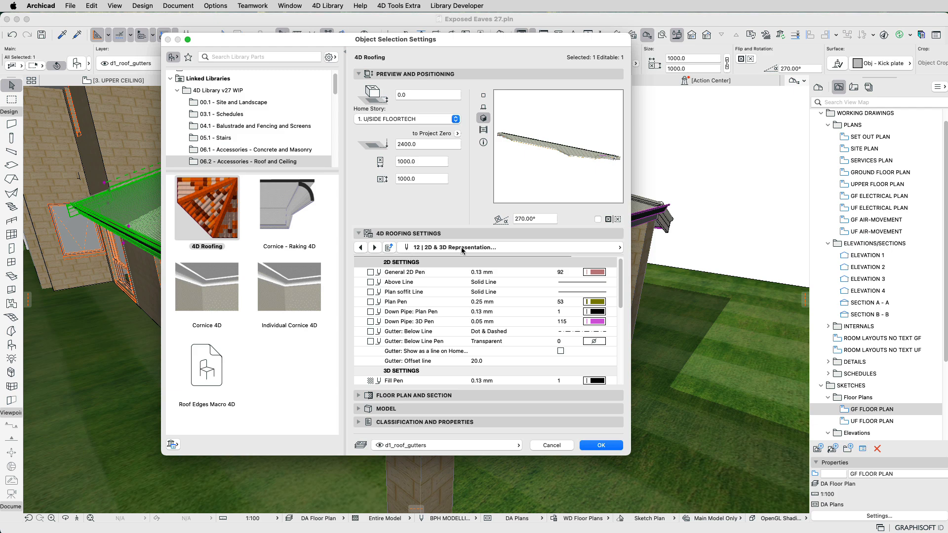
# Change the short barge edge at the lower right corner of the selected roof's outline to Gutter and Fascia.
pyautogui.click(388, 247)
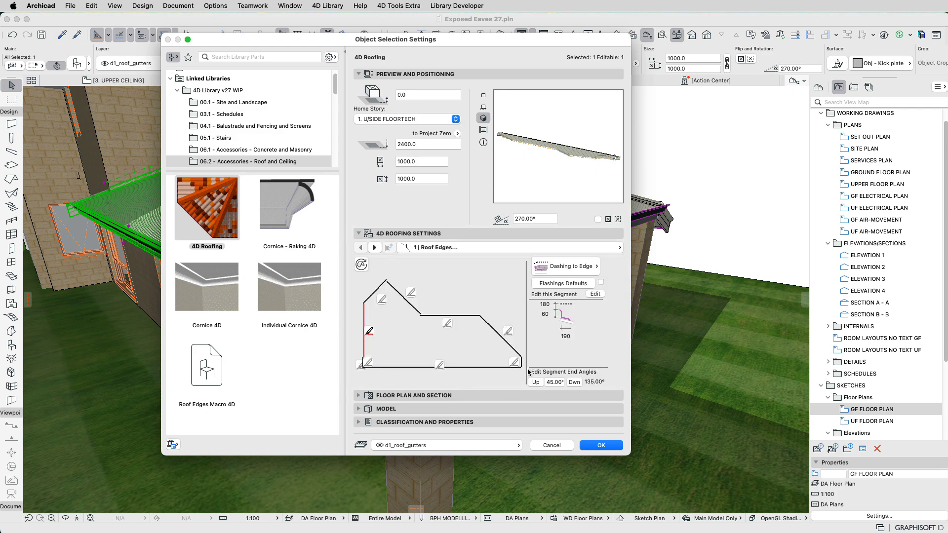
pyautogui.click(514, 362)
pyautogui.click(586, 264)
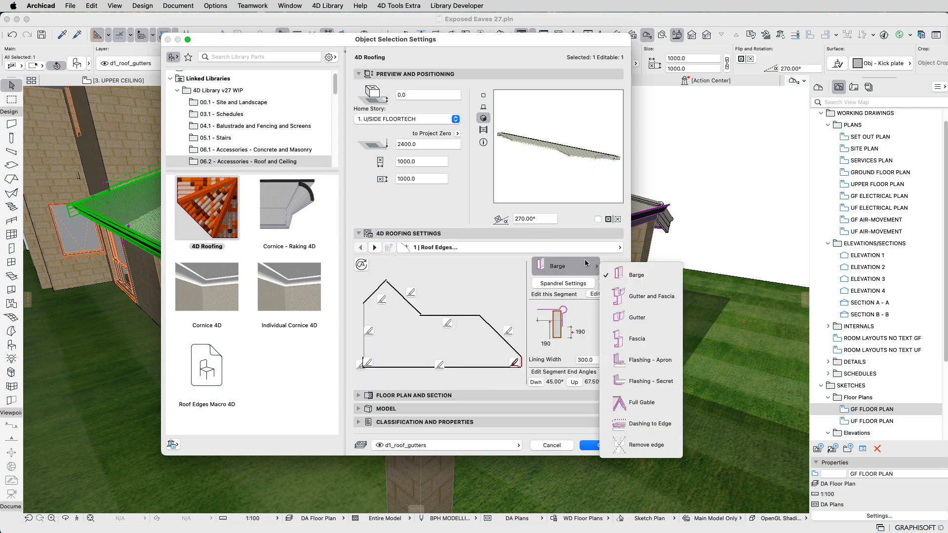
pyautogui.click(642, 296)
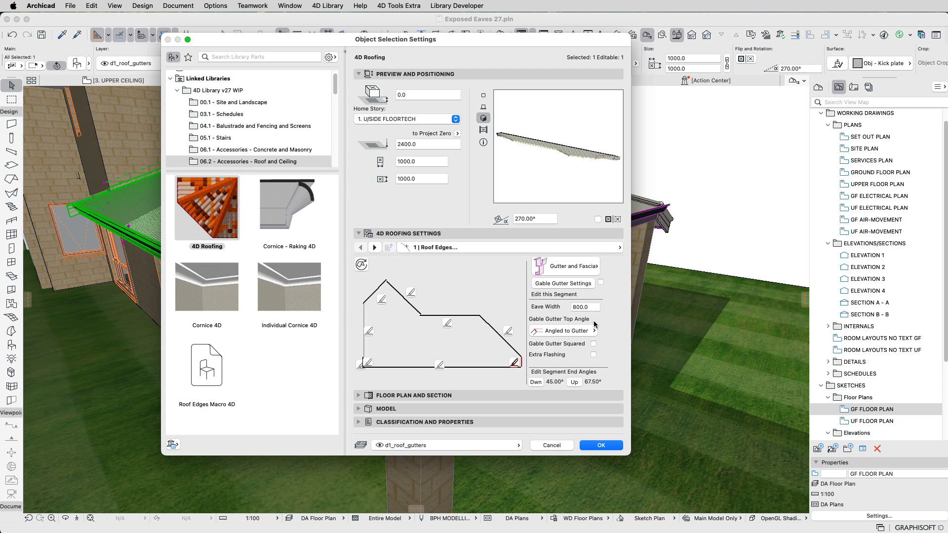
# Set the gable gutter's top angle to Angled to Gutter and apply the roof edge settings.
pyautogui.click(579, 336)
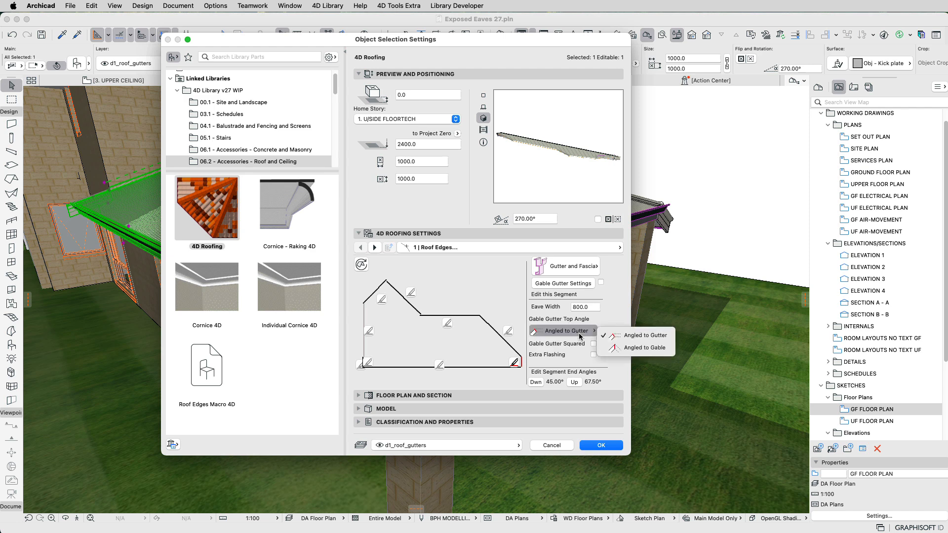
pyautogui.click(637, 349)
pyautogui.click(592, 332)
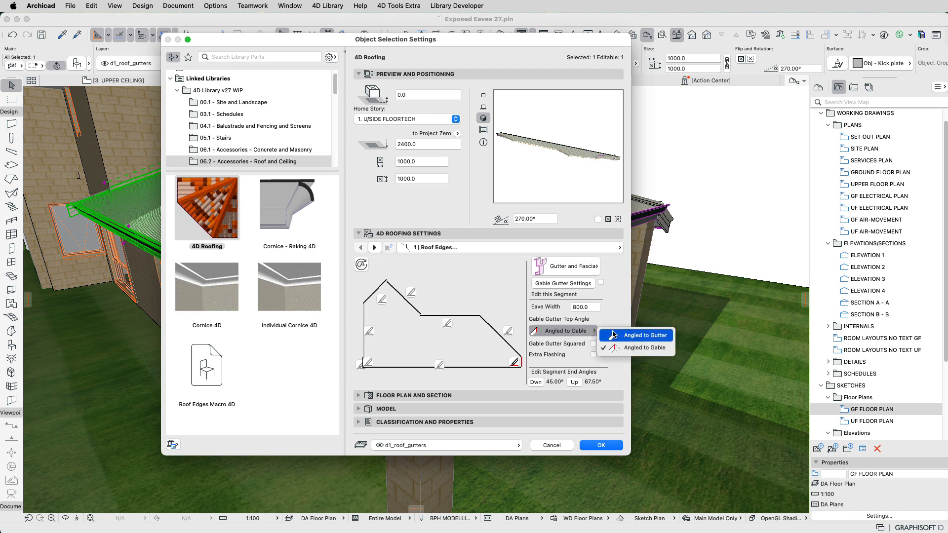
pyautogui.click(613, 335)
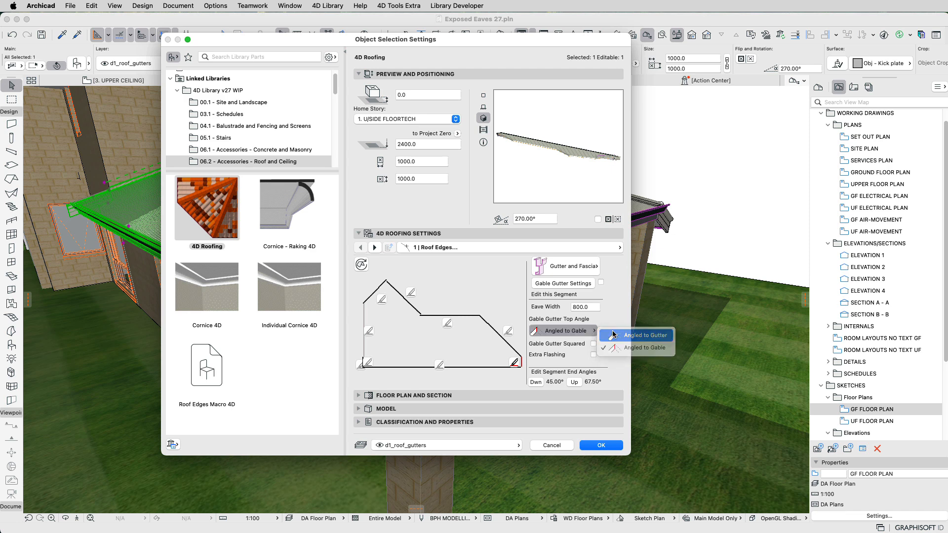
pyautogui.click(600, 445)
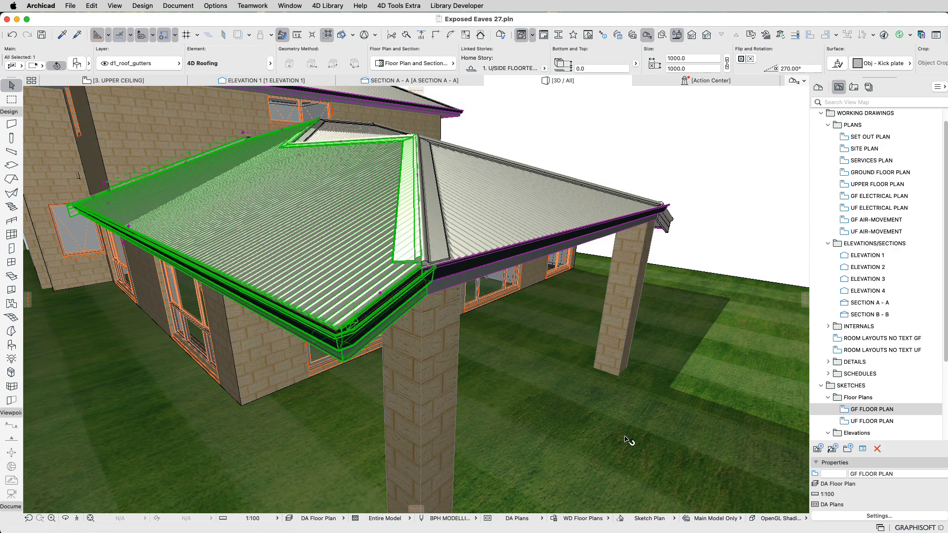
# Change the short barge edge of the narrow roof plane on the opposite side of the porch roof to Gutter and Fascia.
pyautogui.keyDown('shift'); pyautogui.moveTo(628, 431); pyautogui.dragTo(515, 396, button='middle'); pyautogui.keyUp('shift')
pyautogui.click(491, 327)
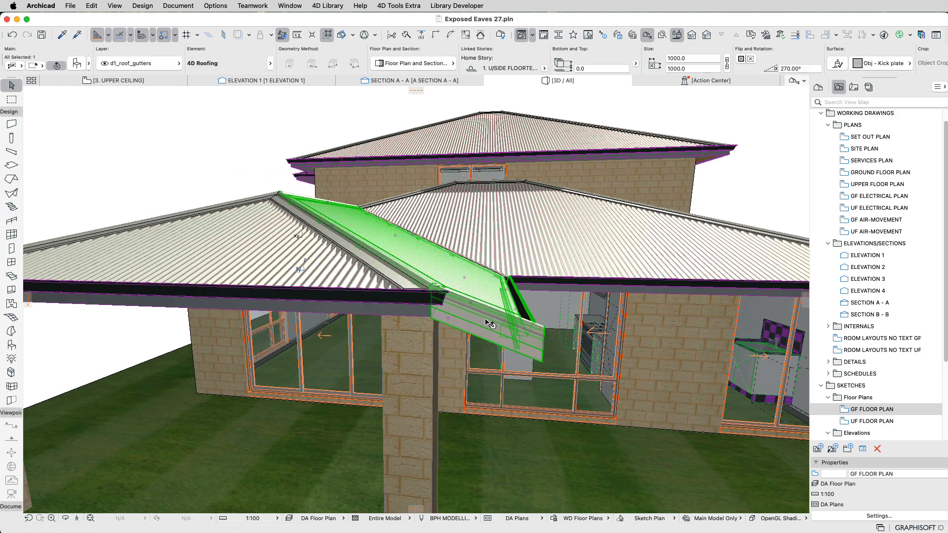
pyautogui.press('super+t')
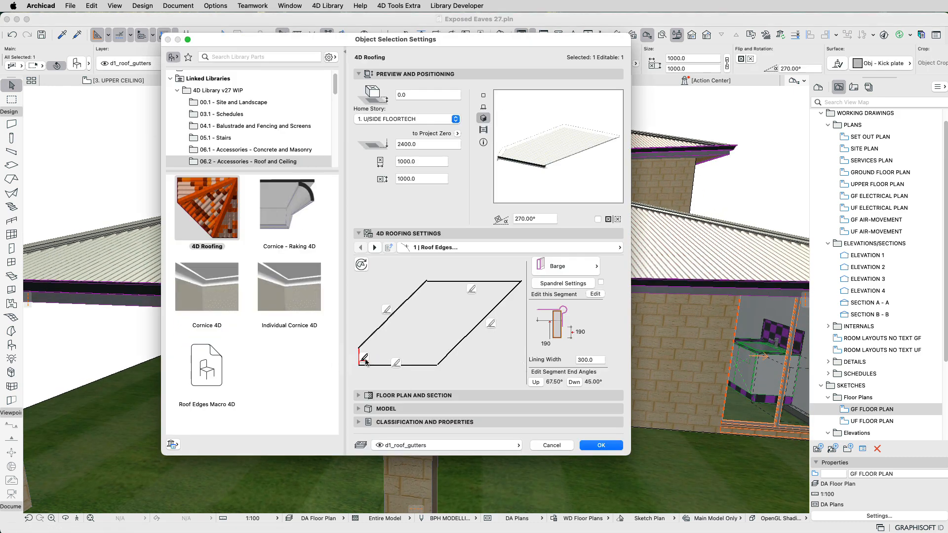
pyautogui.click(577, 271)
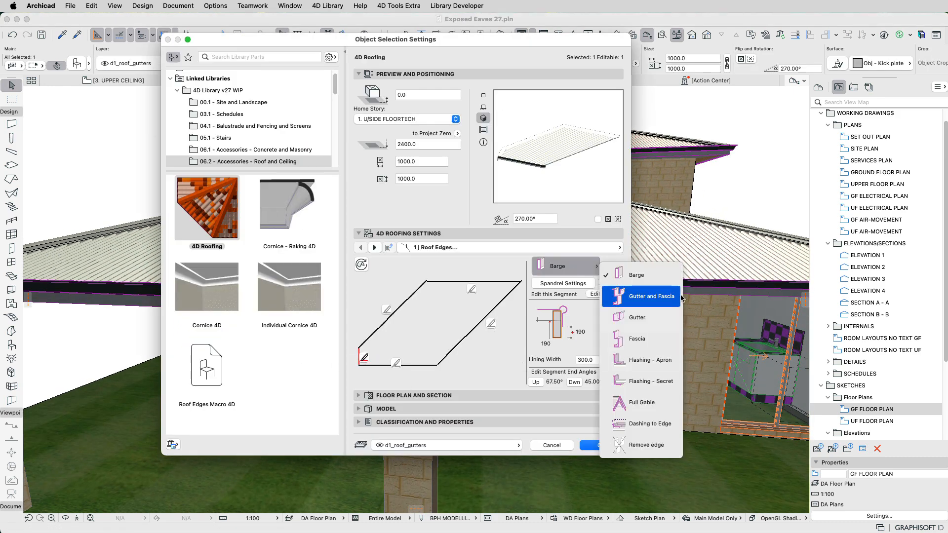
pyautogui.click(631, 365)
pyautogui.click(608, 448)
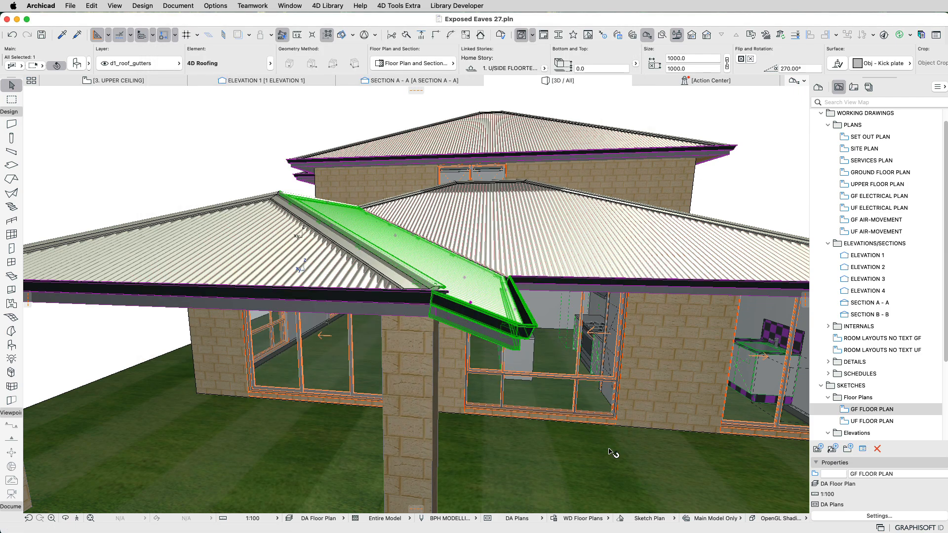
pyautogui.press('Escape')
# Set both ends of the gutter on the porch's triangular front roof plane to Angling Down To Gable Gutter.
pyautogui.moveTo(443, 358); pyautogui.dragTo(486, 310)
pyautogui.click(486, 274)
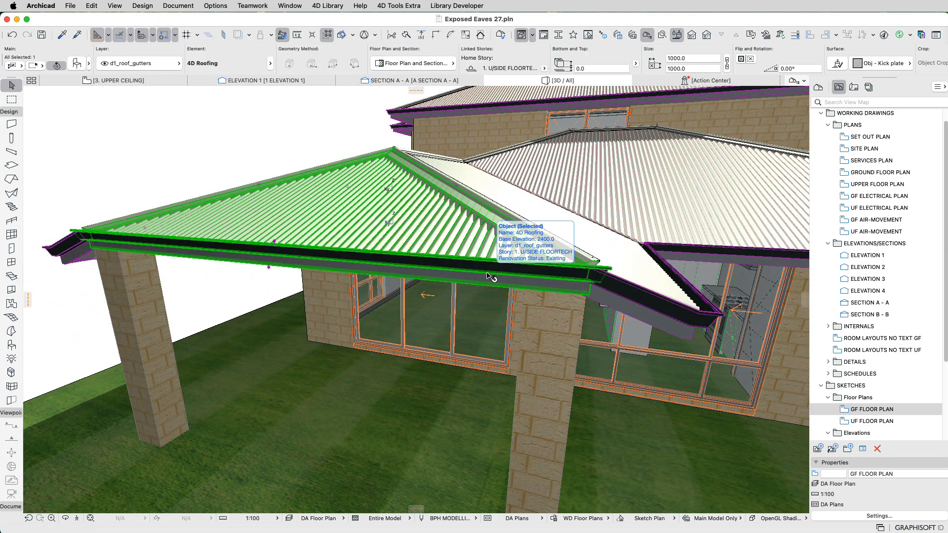
pyautogui.press('super+t')
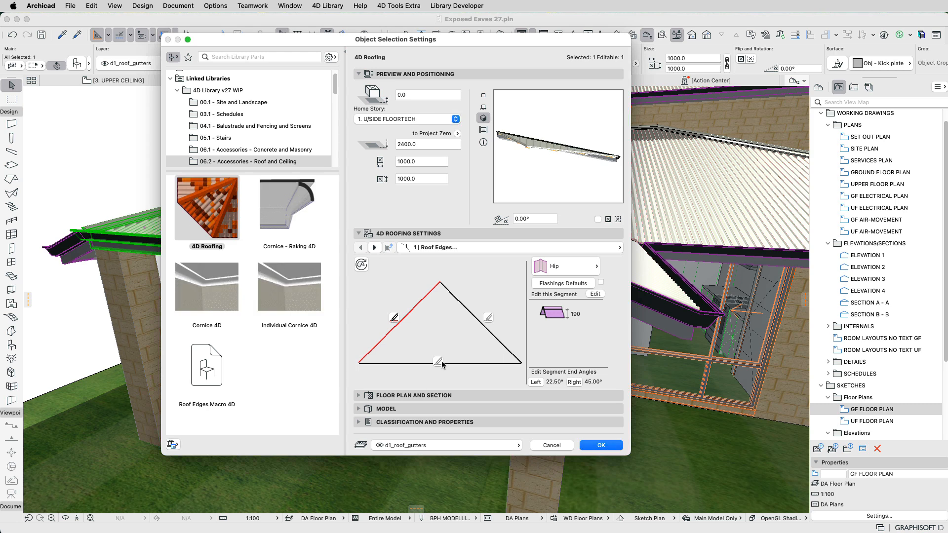
pyautogui.click(438, 361)
pyautogui.click(537, 381)
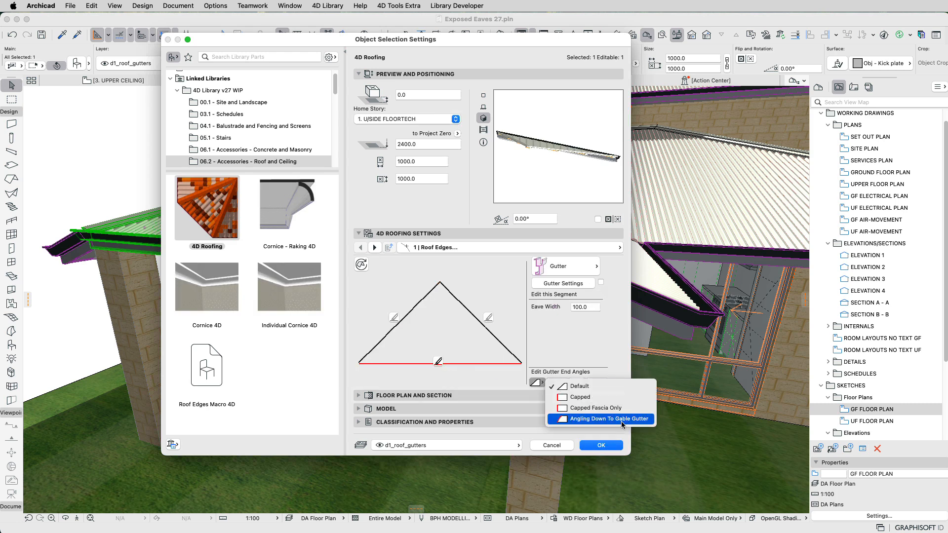
pyautogui.click(589, 418)
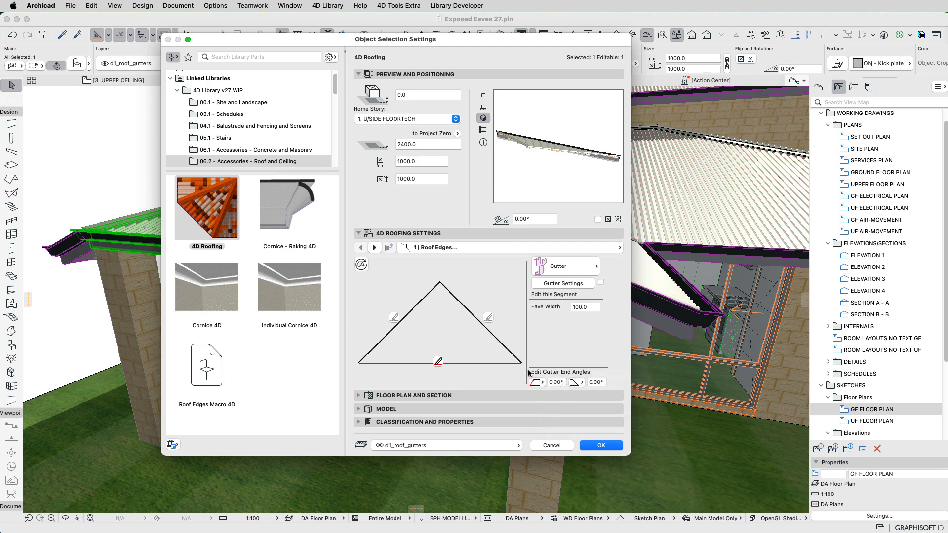
pyautogui.click(576, 382)
pyautogui.click(620, 419)
pyautogui.click(601, 445)
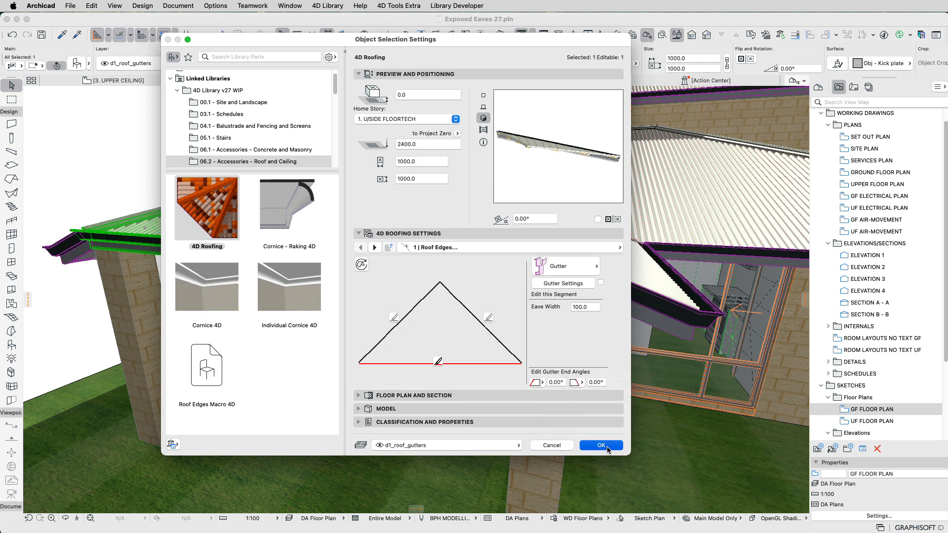
pyautogui.press('Escape')
# Inspect the porch roof's gutter corners, ridges and junctions with the main house roof from several sides in 3D.
pyautogui.keyDown('shift'); pyautogui.moveTo(724, 300); pyautogui.dragTo(716, 351, button='middle'); pyautogui.keyUp('shift')
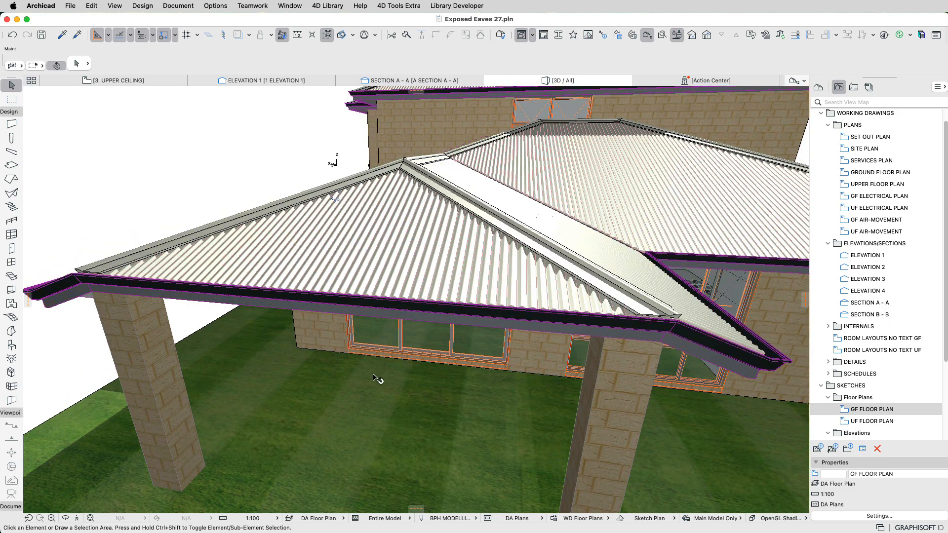
pyautogui.moveTo(379, 380); pyautogui.dragTo(476, 354, button='middle')
pyautogui.moveTo(416, 362); pyautogui.dragTo(475, 361, button='middle')
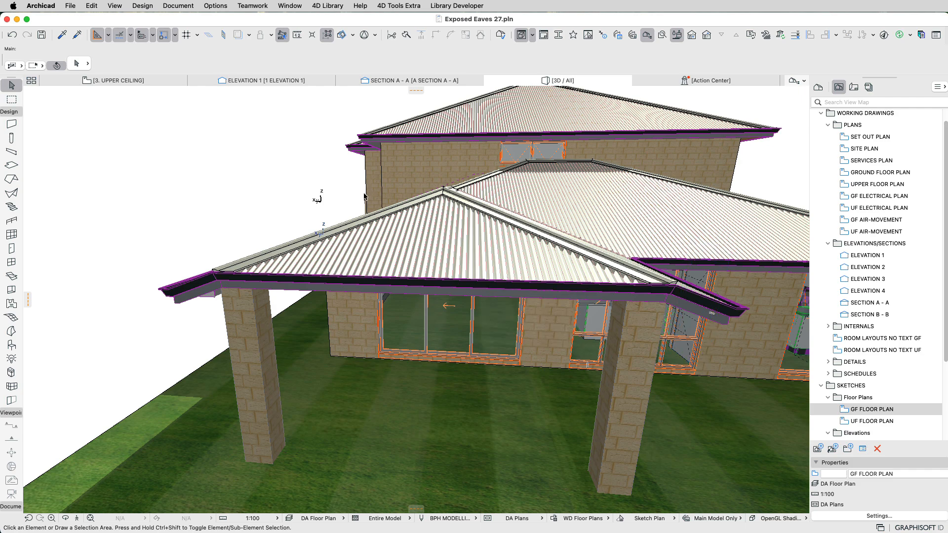
pyautogui.moveTo(395, 190); pyautogui.dragTo(400, 275, button='middle')
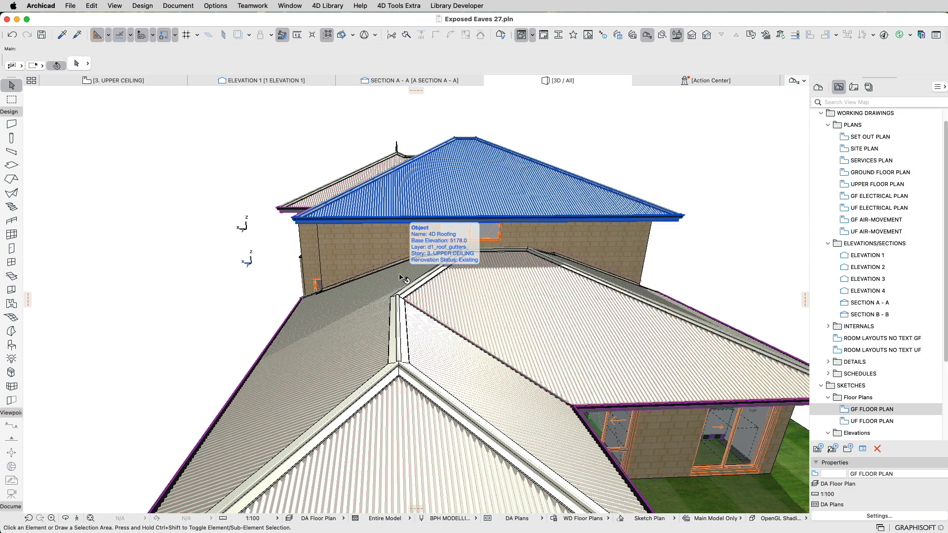
pyautogui.moveTo(534, 376); pyautogui.dragTo(541, 257, button='middle')
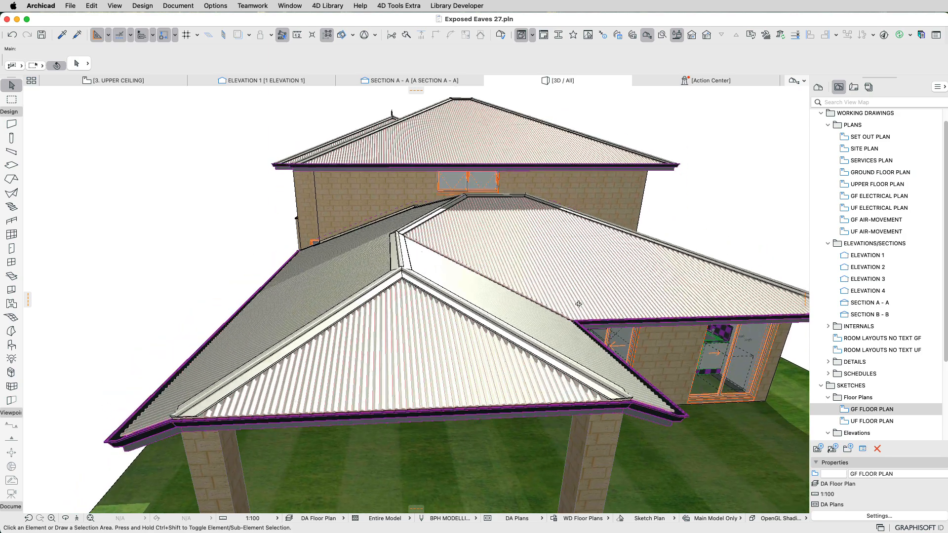
pyautogui.keyDown('shift'); pyautogui.moveTo(577, 303); pyautogui.dragTo(683, 302, button='middle'); pyautogui.keyUp('shift')
pyautogui.keyDown('shift'); pyautogui.moveTo(388, 300); pyautogui.dragTo(637, 303, button='middle'); pyautogui.keyUp('shift')
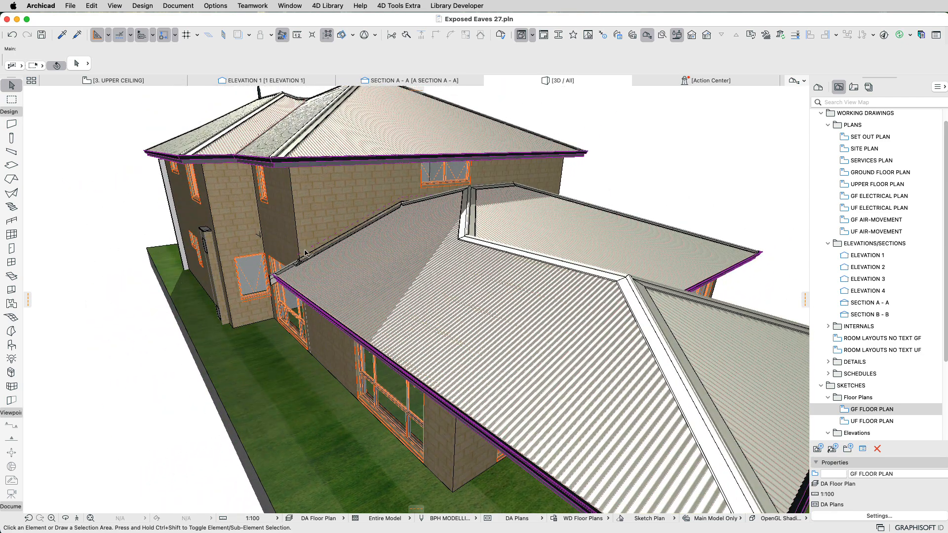
pyautogui.scroll(-10, 325, 248)
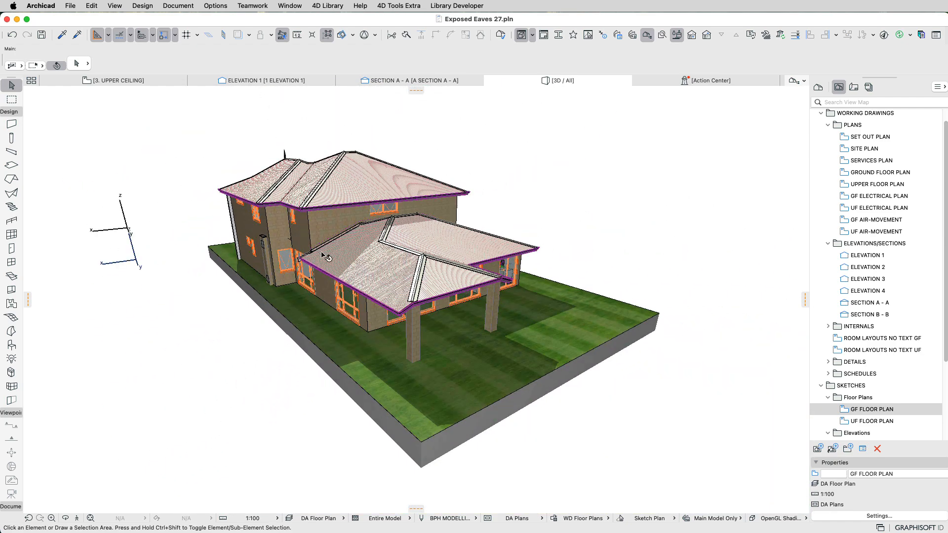
pyautogui.click(323, 254)
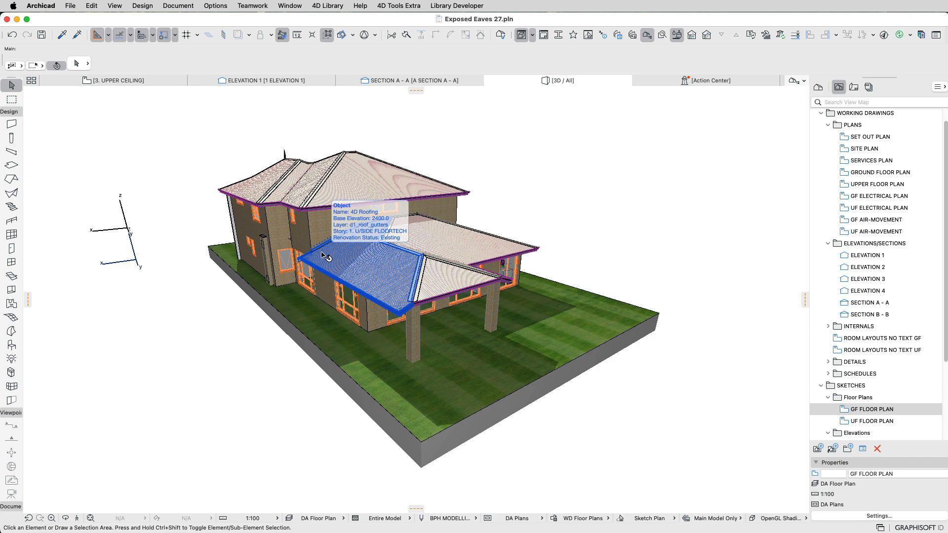
pyautogui.keyDown('shift'); pyautogui.moveTo(322, 255); pyautogui.dragTo(321, 238, button='middle'); pyautogui.keyUp('shift')
pyautogui.scroll(6, 316, 234)
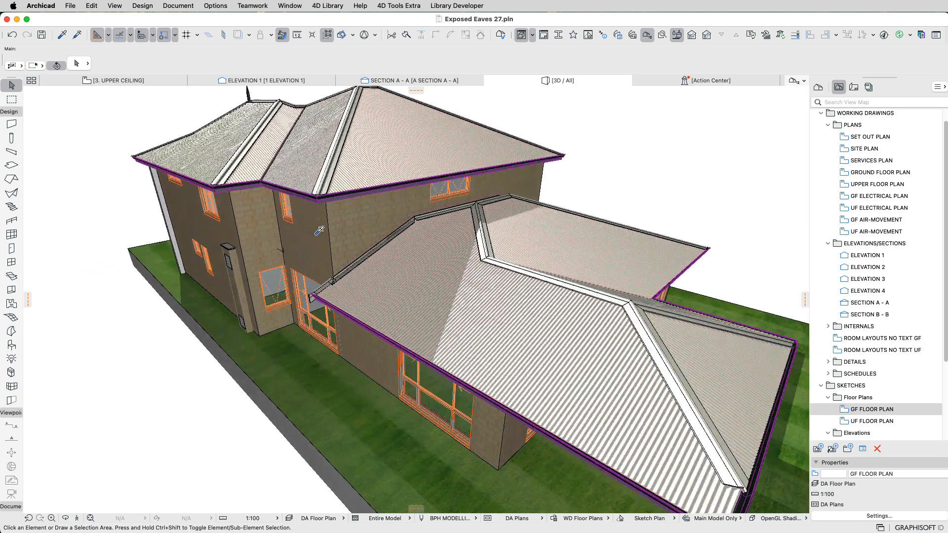
pyautogui.scroll(-6, 318, 231)
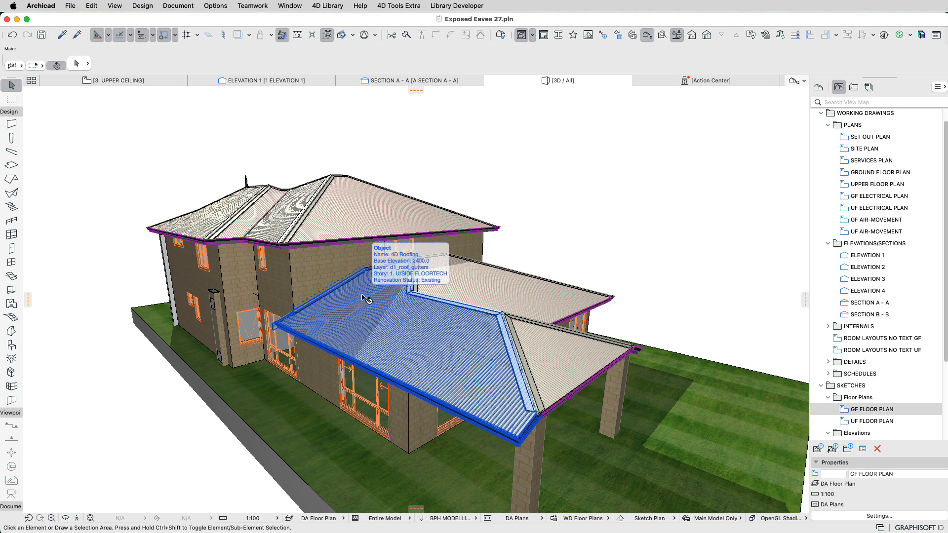
# Select every object in the model whose library part name contains 4D Roofing, using Find & Select.
pyautogui.press('super+f')
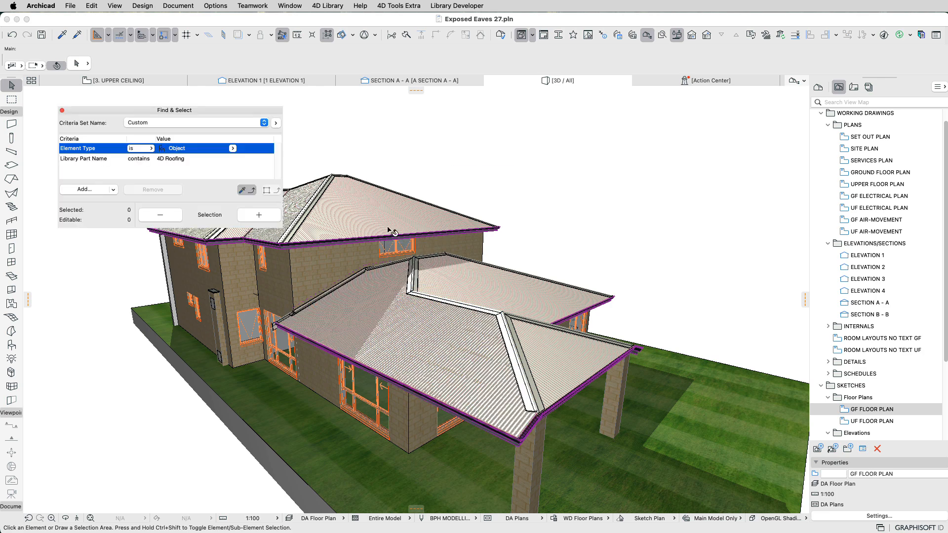
pyautogui.click(260, 216)
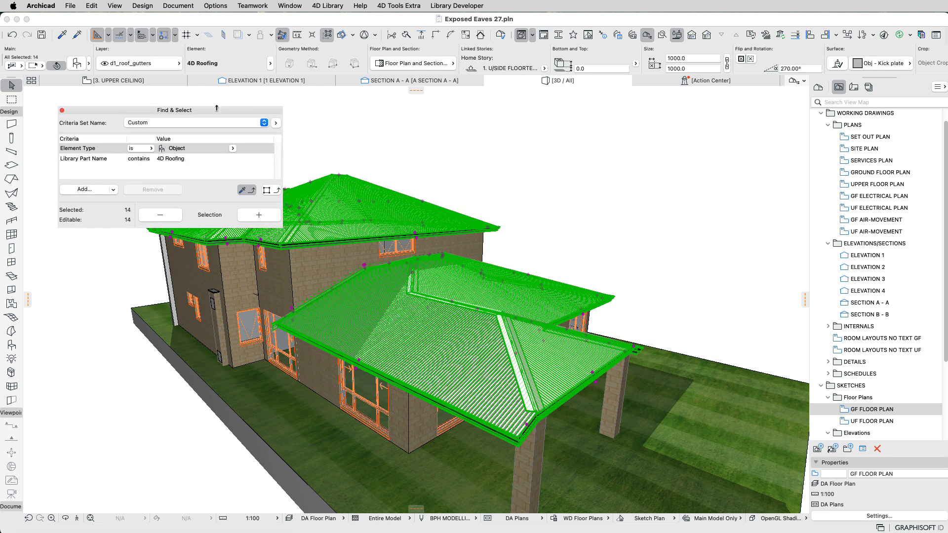
pyautogui.moveTo(217, 108); pyautogui.dragTo(728, 85)
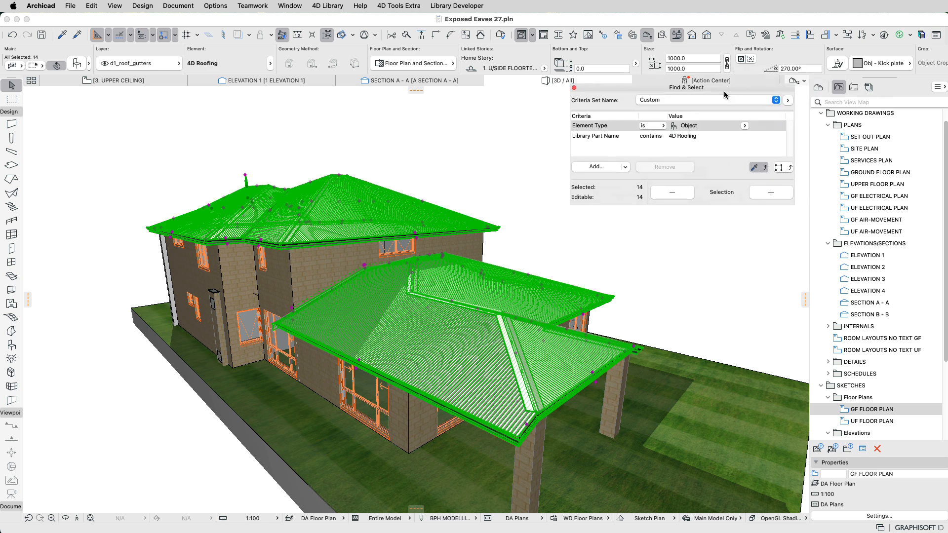
pyautogui.click(603, 138)
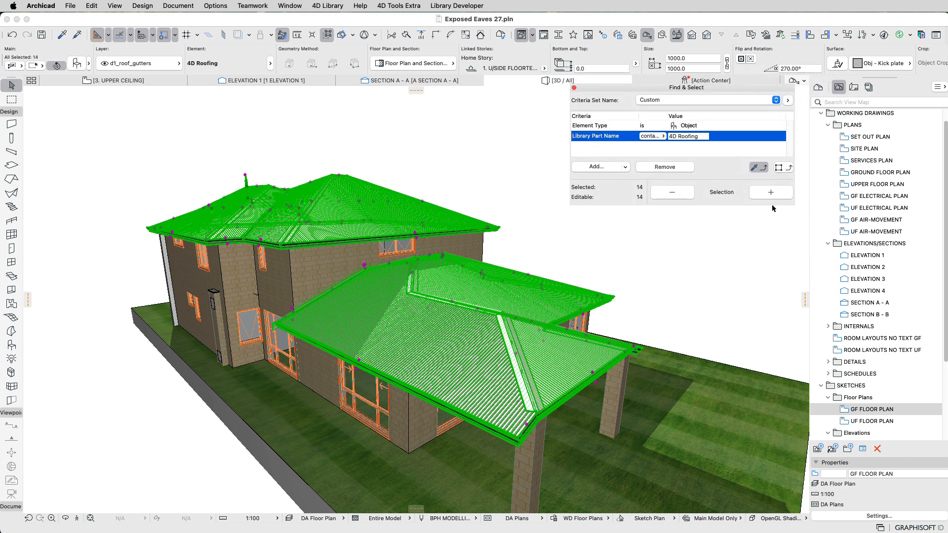
# Switch all selected 4D Roofing objects to the Tiled Roof preset.
pyautogui.click(76, 63)
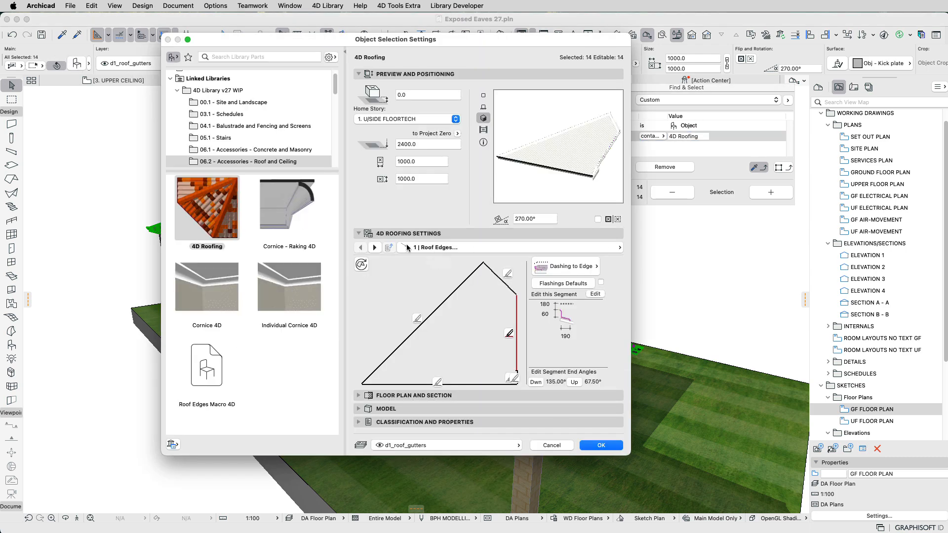
pyautogui.click(375, 248)
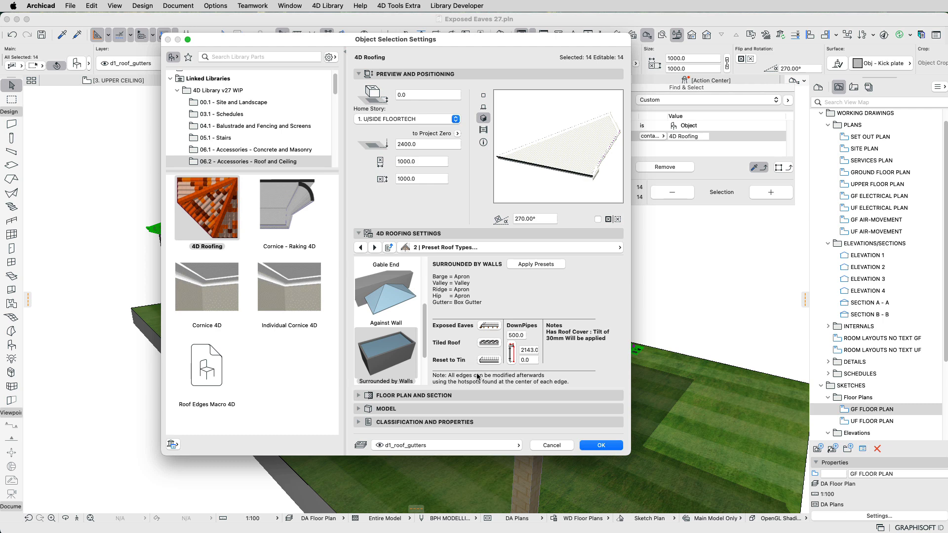
pyautogui.click(488, 343)
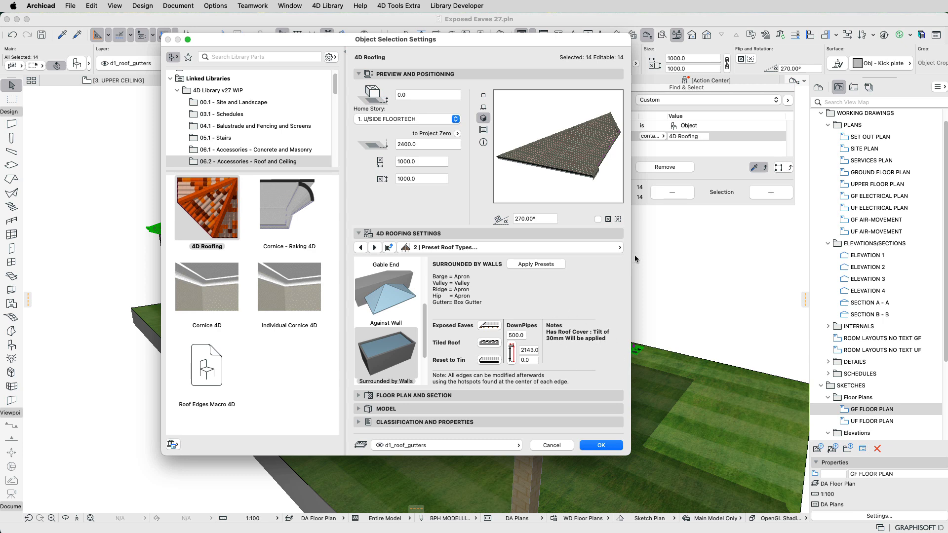
# Set the sheeting profile of all selected 4D Roofing objects to Flat Tiles, apply it and clear the selection.
pyautogui.click(619, 247)
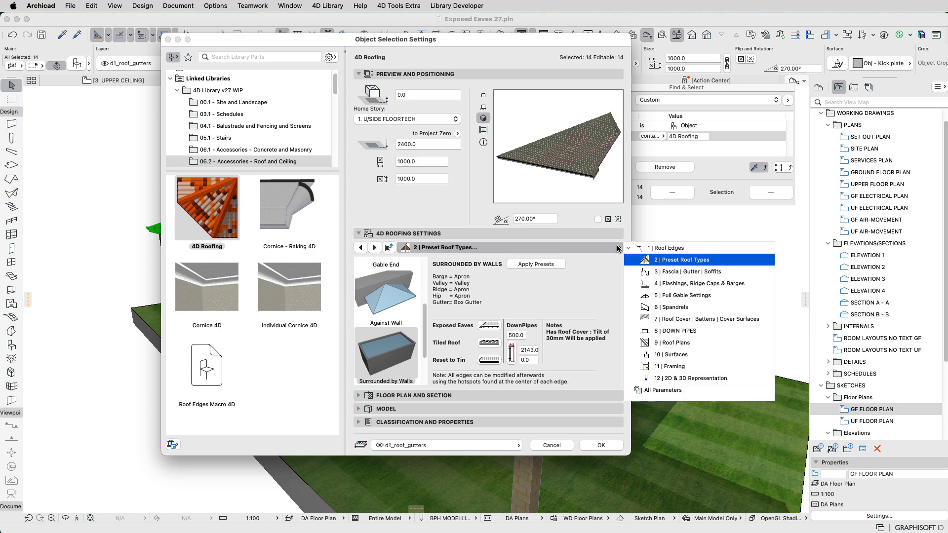
pyautogui.click(699, 320)
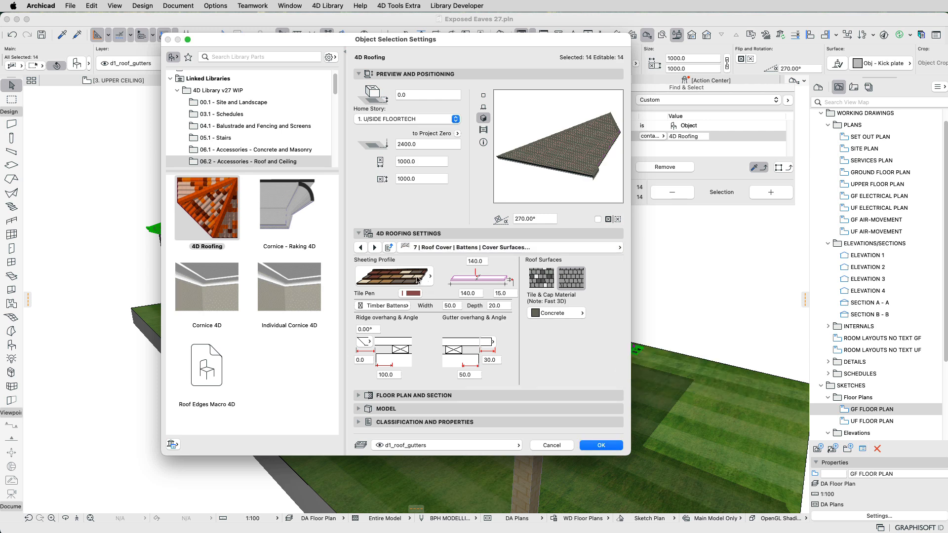
pyautogui.click(417, 280)
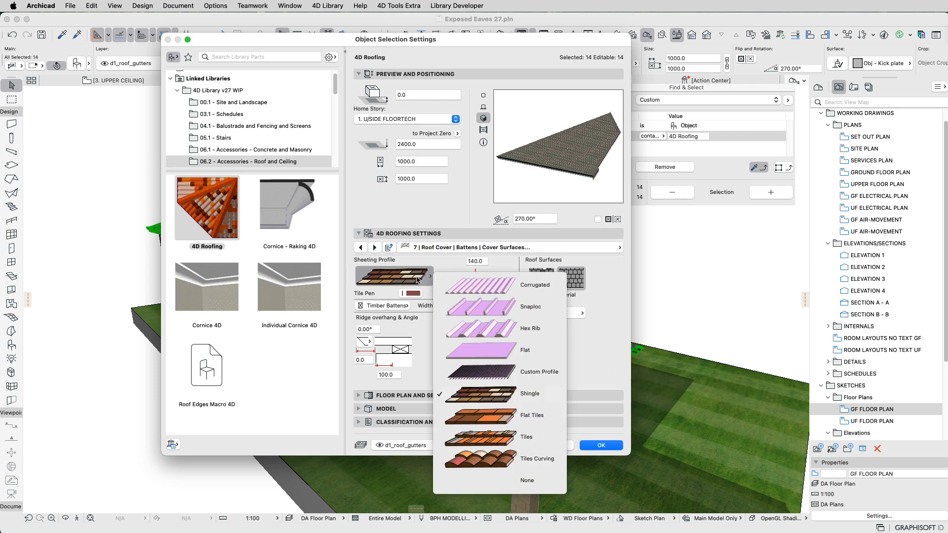
pyautogui.click(537, 423)
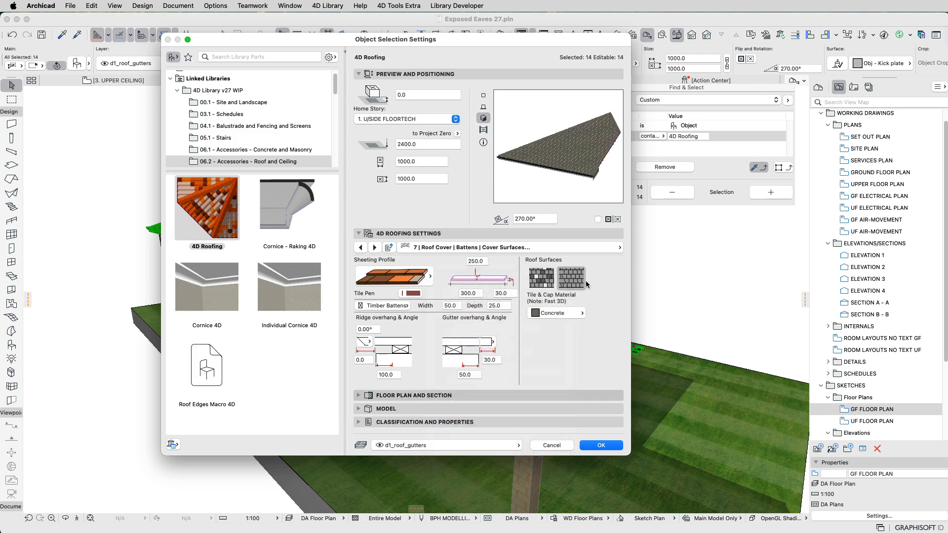
pyautogui.click(600, 446)
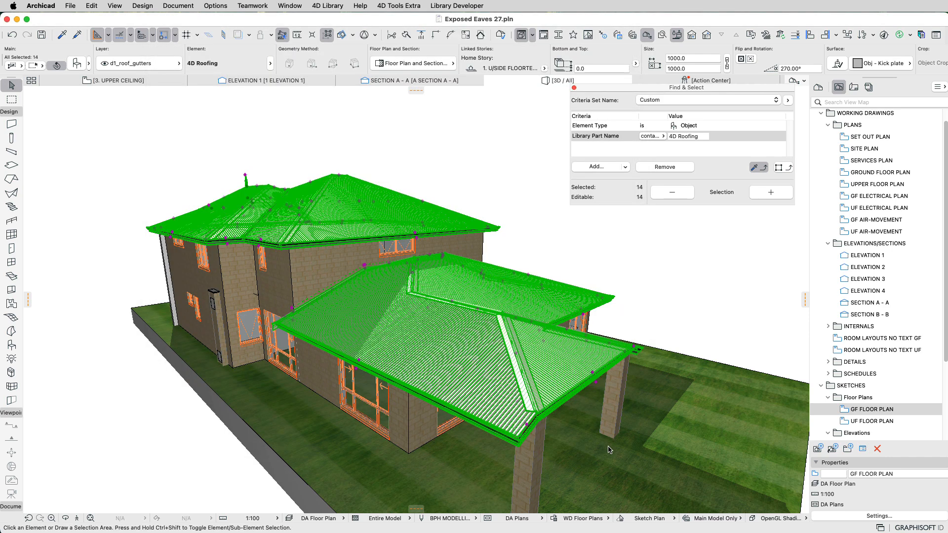
pyautogui.press('Escape')
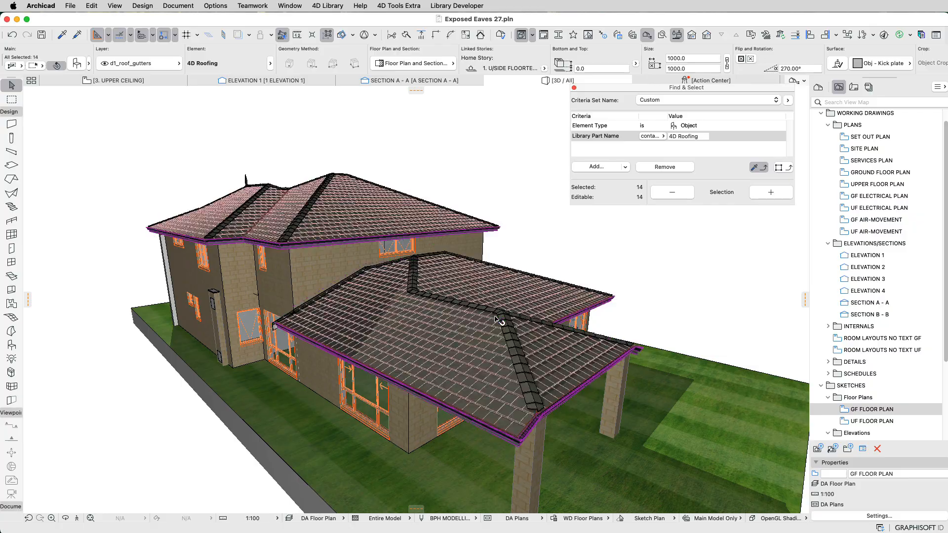
# Reselect all 4D Roofing objects and switch their roof surfaces to the multi-material tile pattern, with Tile Material 4 set to OBJ - Metal - 1.
pyautogui.keyDown('shift'); pyautogui.moveTo(420, 330); pyautogui.dragTo(657, 380, button='middle'); pyautogui.keyUp('shift')
pyautogui.keyDown('shift'); pyautogui.moveTo(198, 367); pyautogui.dragTo(471, 386, button='middle'); pyautogui.keyUp('shift')
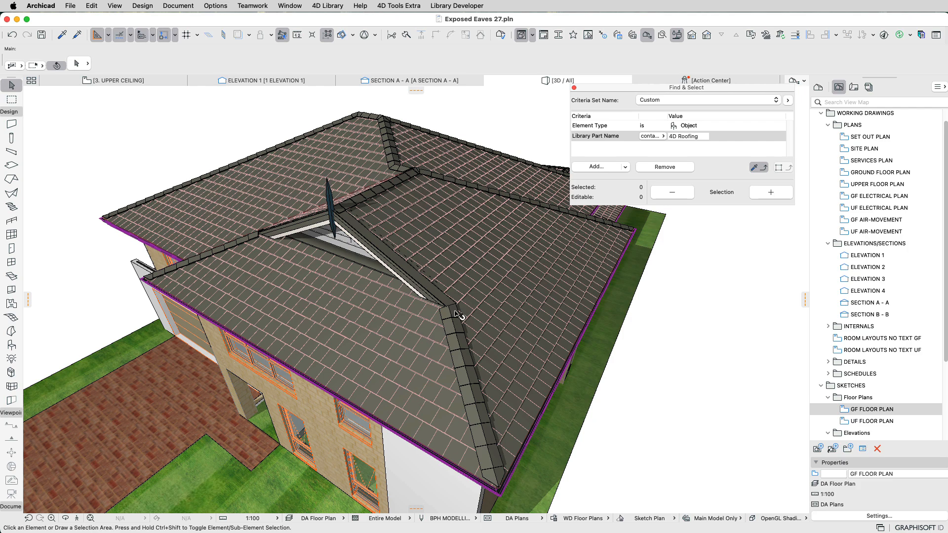
pyautogui.keyDown('shift'); pyautogui.moveTo(454, 359); pyautogui.dragTo(438, 340, button='middle'); pyautogui.keyUp('shift')
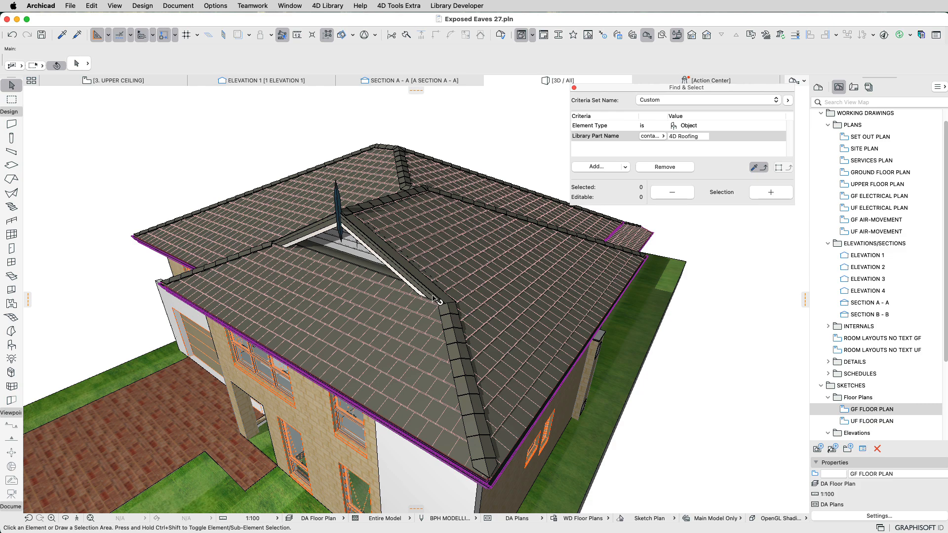
pyautogui.keyDown('shift'); pyautogui.moveTo(312, 340); pyautogui.dragTo(342, 328, button='middle'); pyautogui.keyUp('shift')
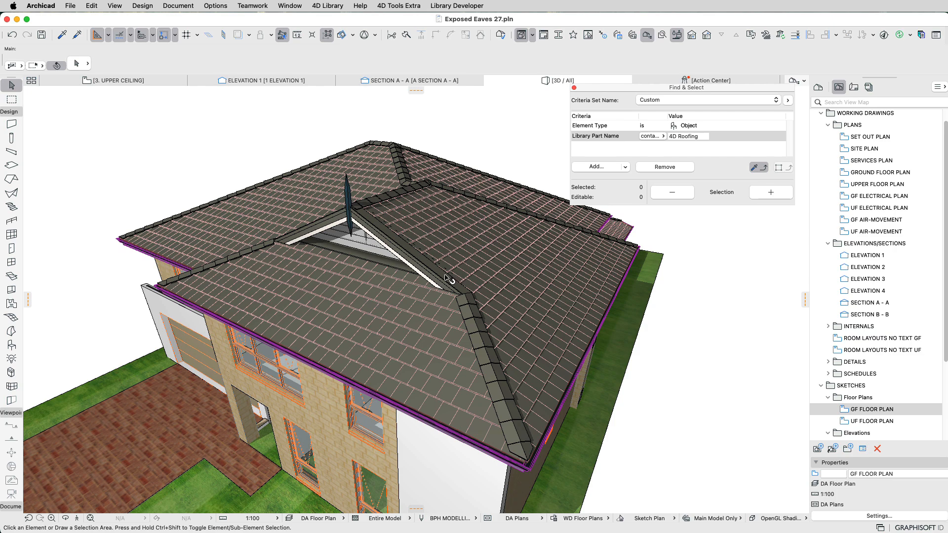
pyautogui.keyDown('shift'); pyautogui.moveTo(558, 312); pyautogui.dragTo(540, 302, button='middle'); pyautogui.keyUp('shift')
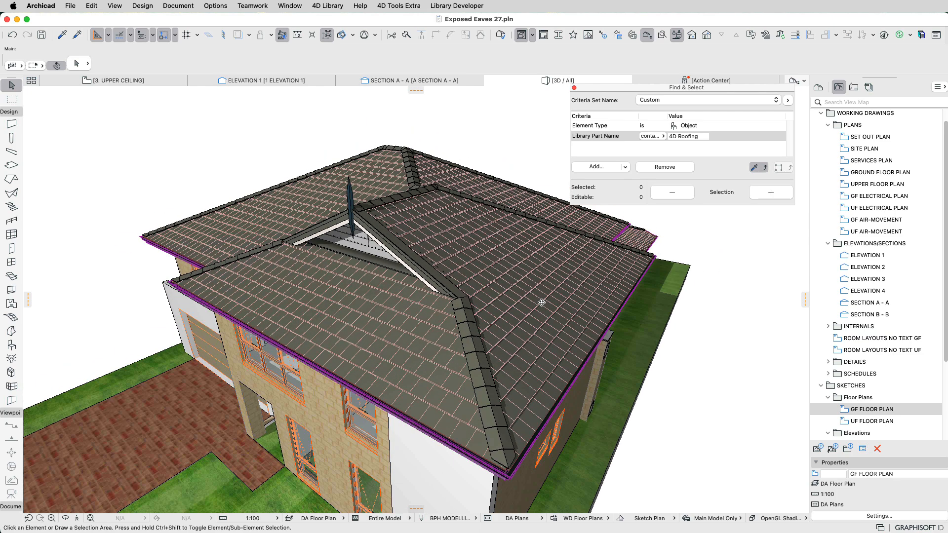
pyautogui.click(772, 193)
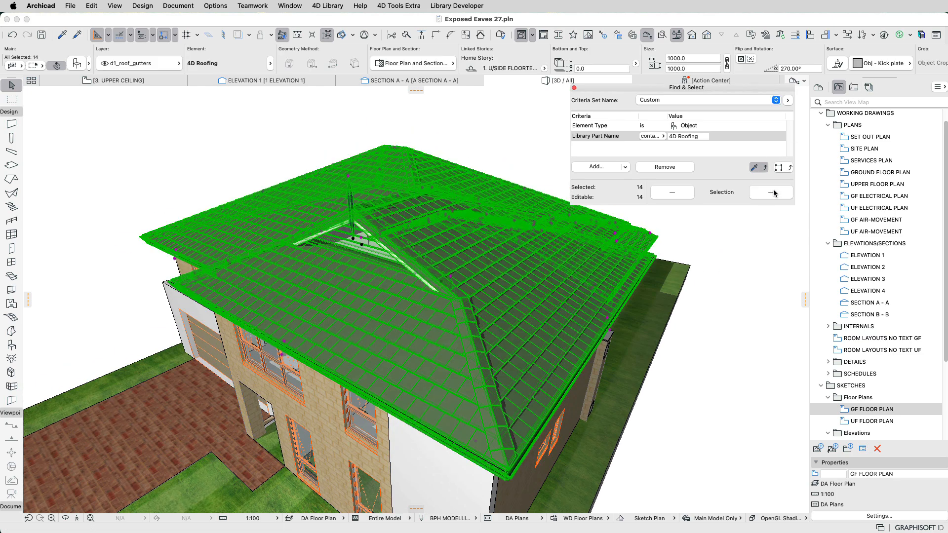
pyautogui.press('super+t')
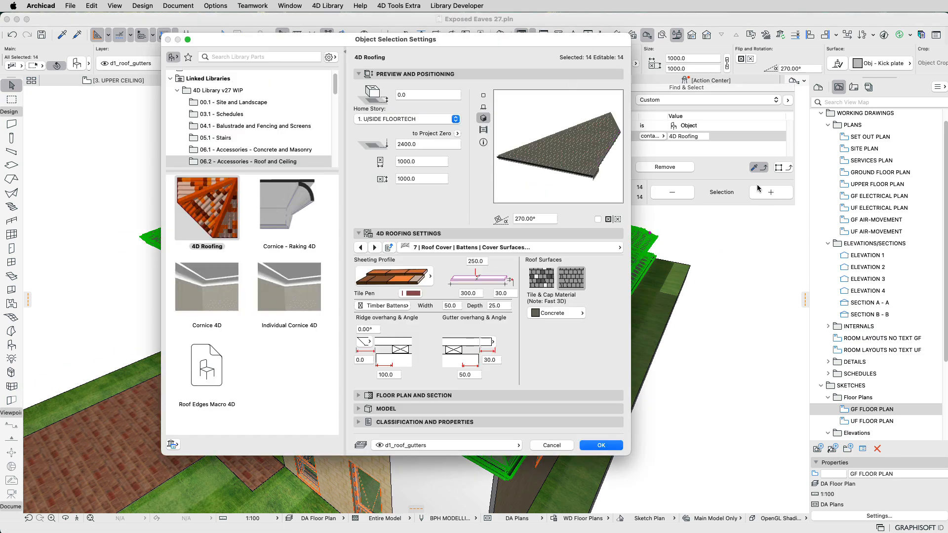
pyautogui.click(541, 282)
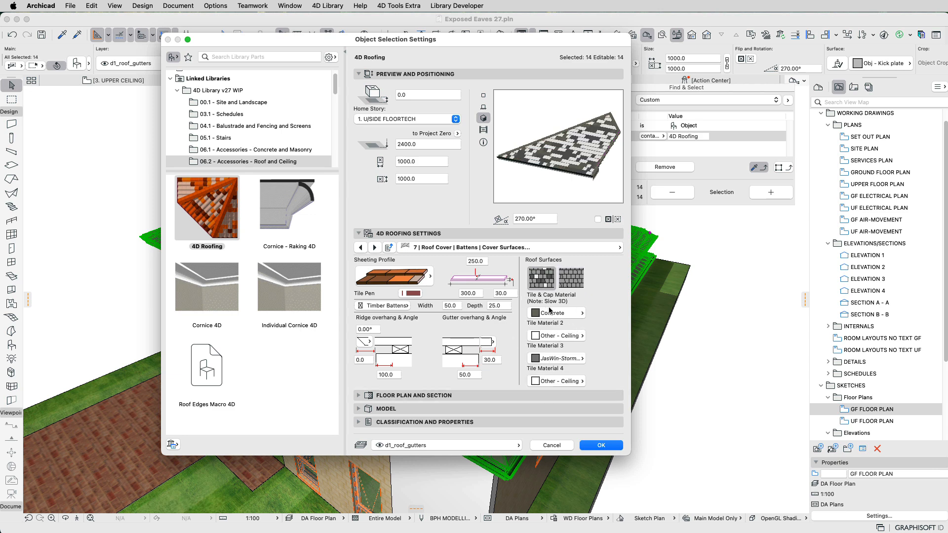
pyautogui.click(561, 383)
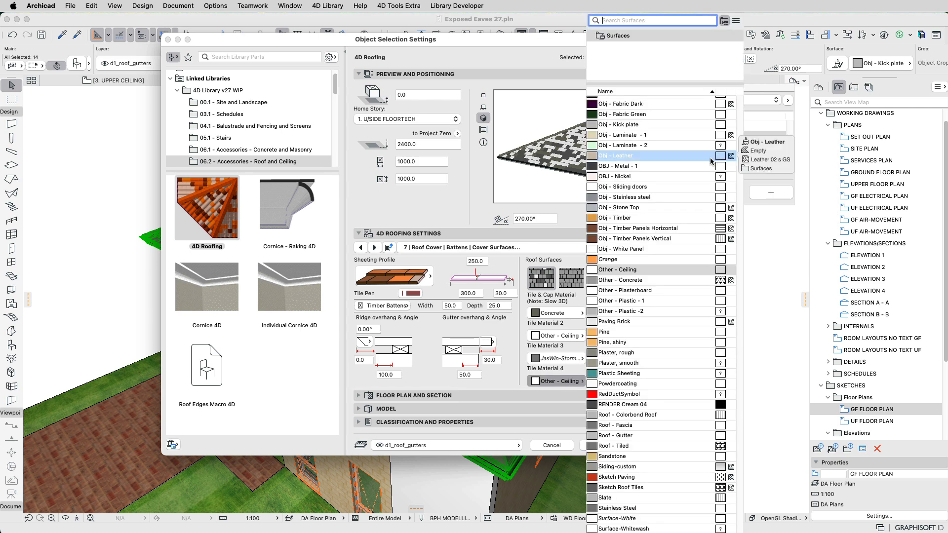
pyautogui.click(691, 166)
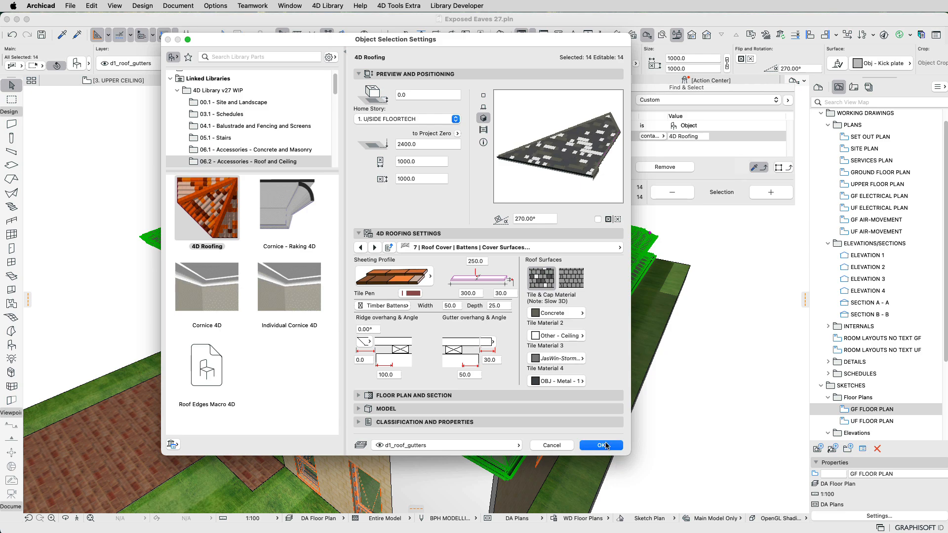
pyautogui.click(602, 445)
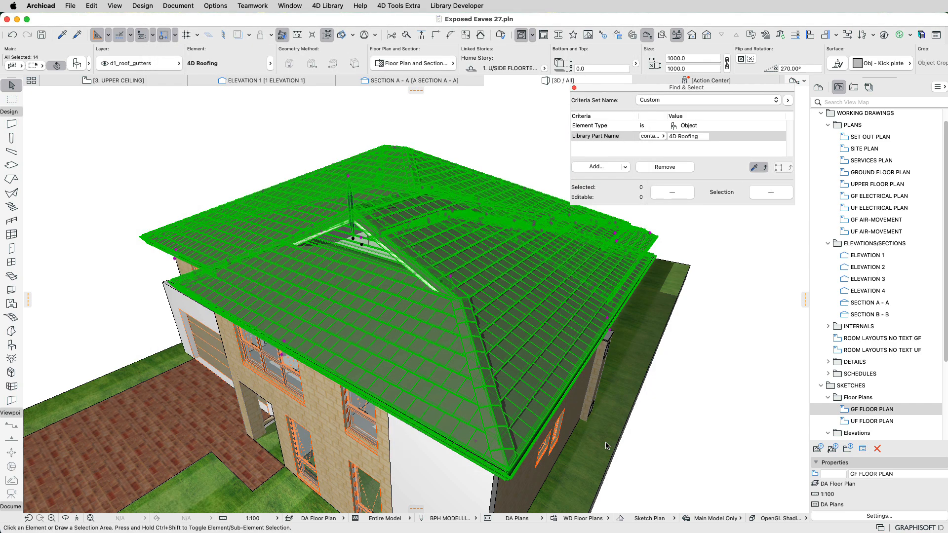
pyautogui.click(658, 401)
# Select all 4D Roofing objects again and switch them to the Exposed Eaves preset.
pyautogui.keyDown('shift'); pyautogui.moveTo(596, 439); pyautogui.dragTo(493, 378, button='middle'); pyautogui.keyUp('shift')
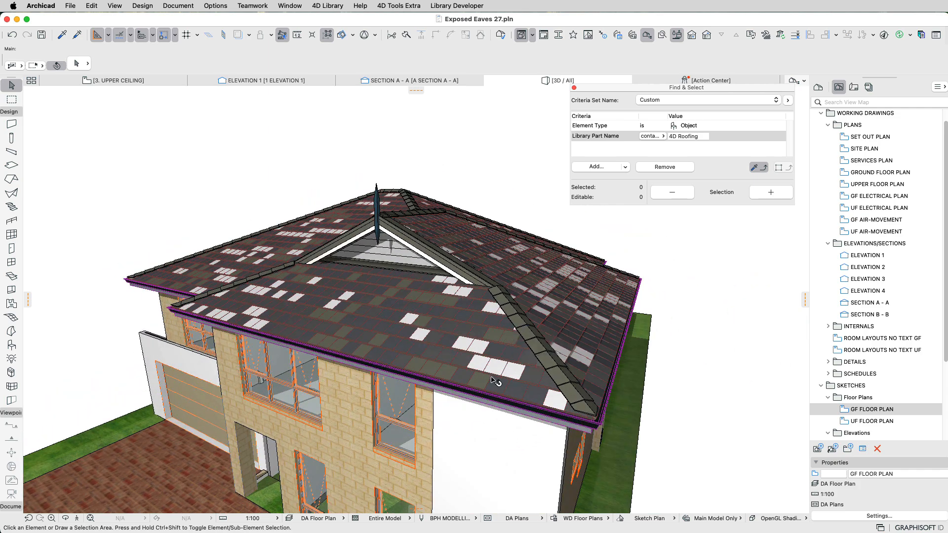
pyautogui.keyDown('shift'); pyautogui.moveTo(547, 416); pyautogui.dragTo(489, 373, button='middle'); pyautogui.keyUp('shift')
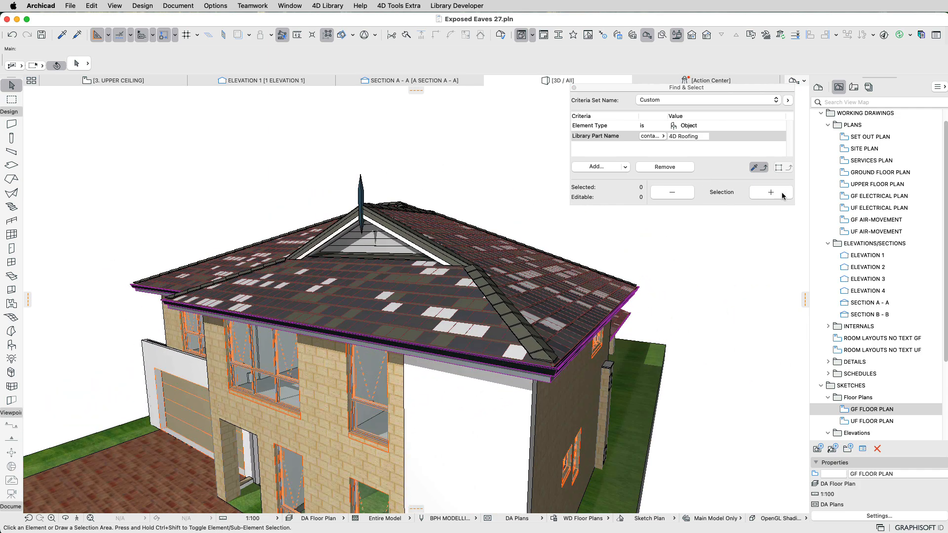
pyautogui.click(771, 192)
pyautogui.press('super+t')
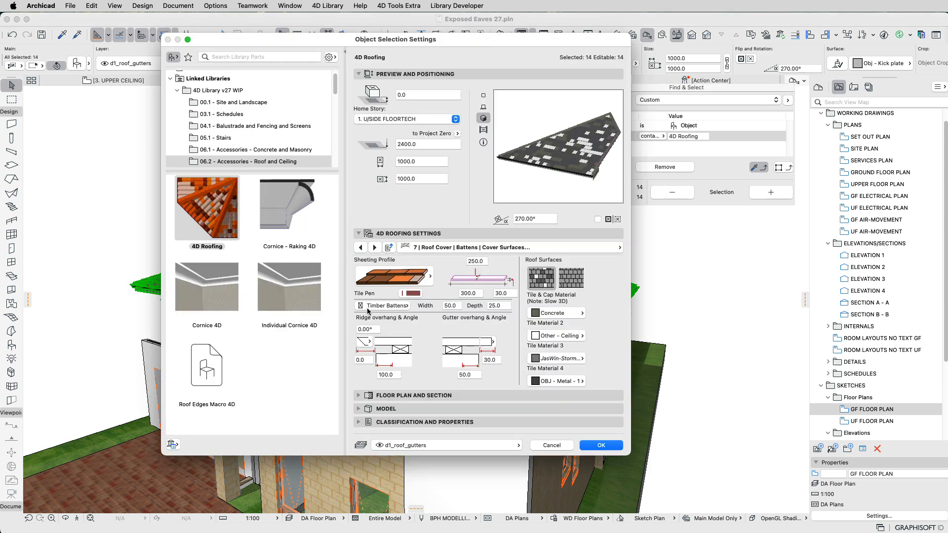
pyautogui.click(417, 248)
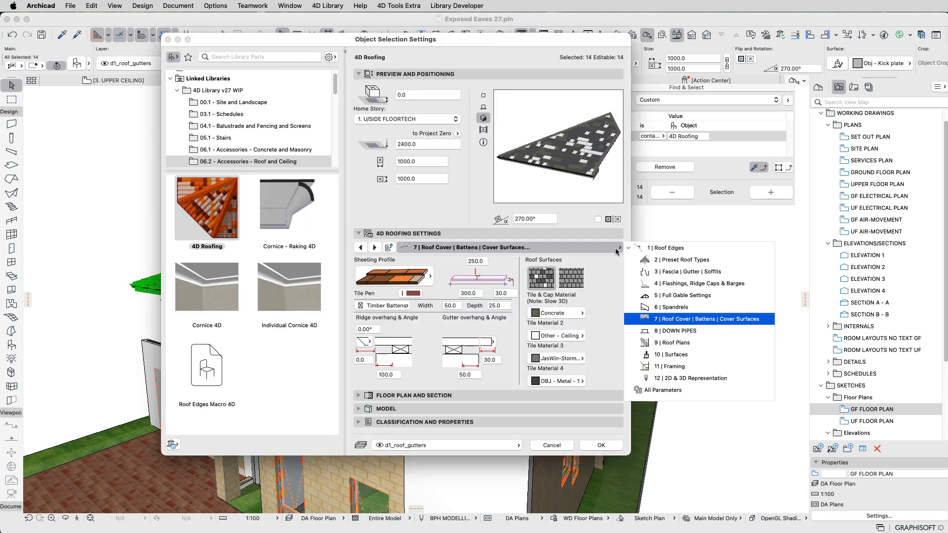
pyautogui.click(680, 273)
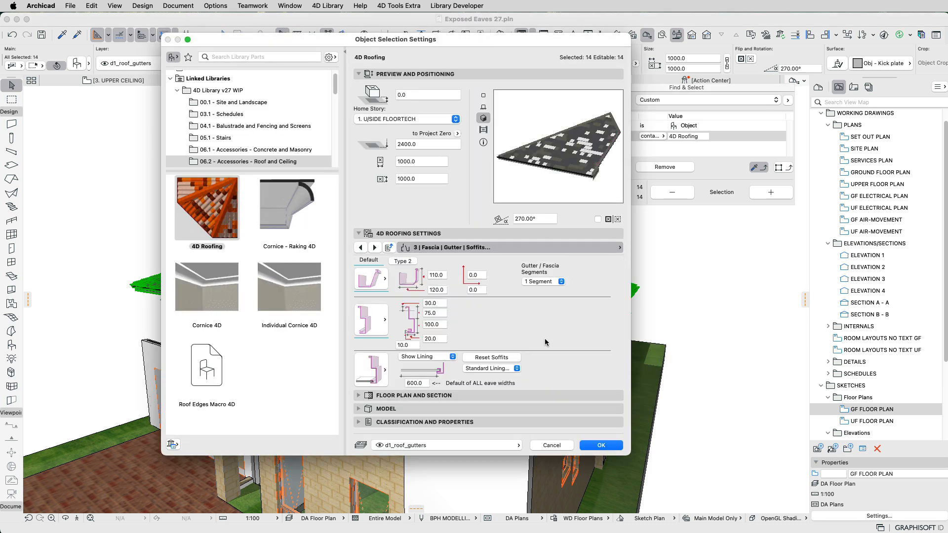
pyautogui.click(361, 247)
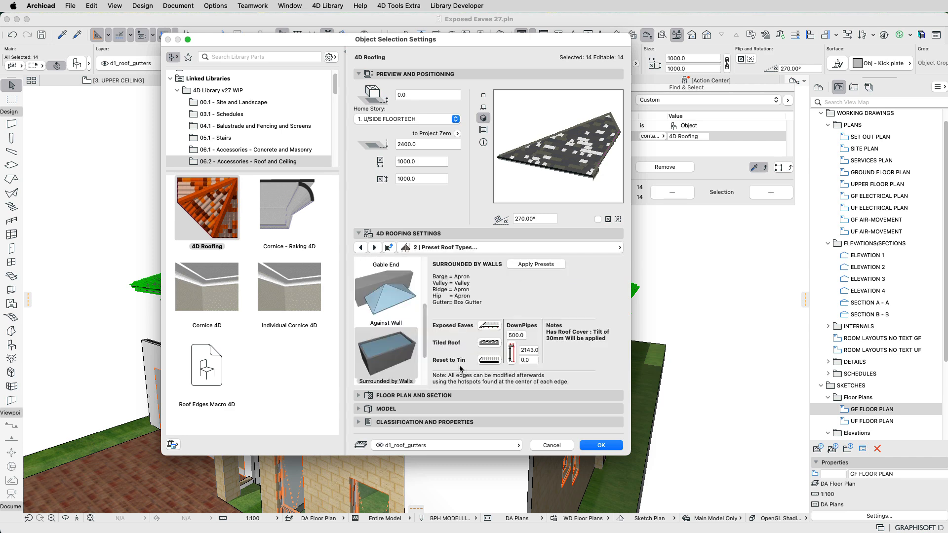
pyautogui.click(487, 327)
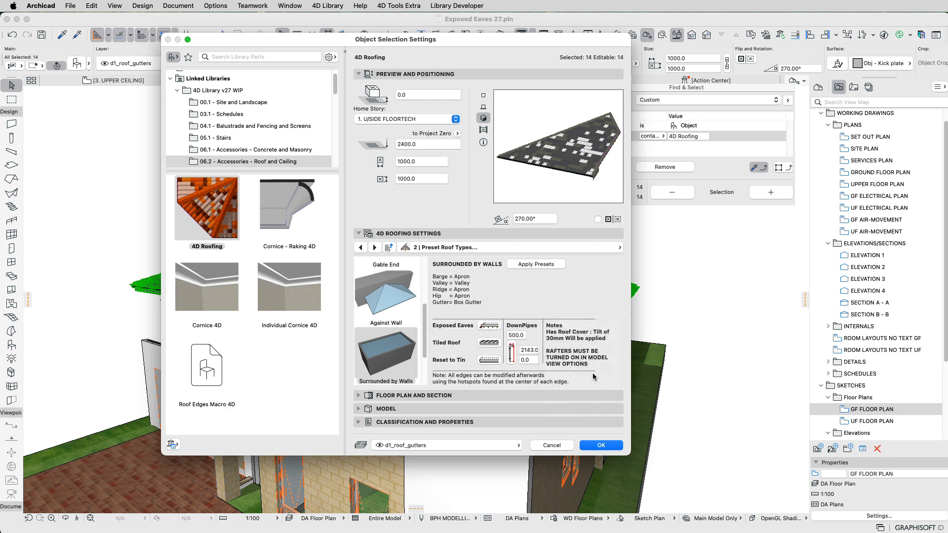
# Check the fascia type choices and try adding the second, lower timber fascia board to the selected roofing objects.
pyautogui.click(377, 247)
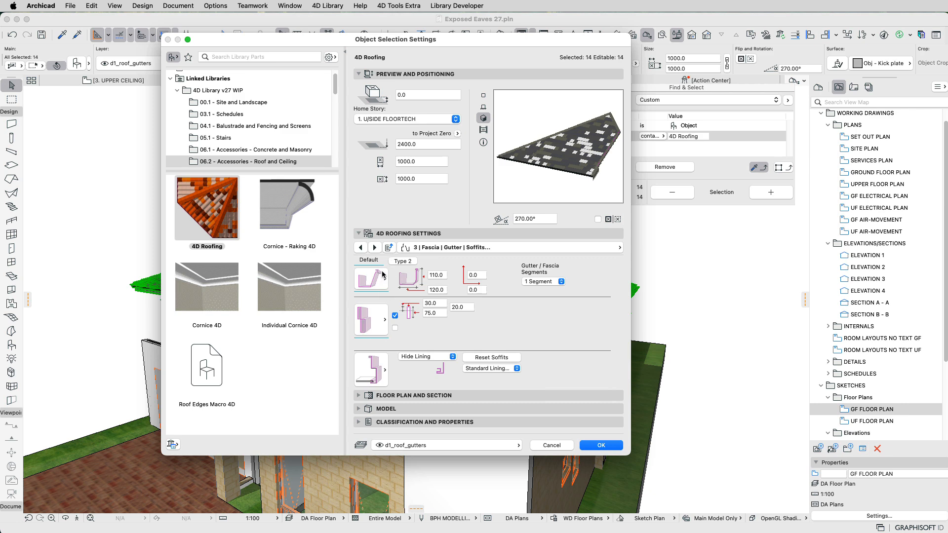
pyautogui.click(374, 320)
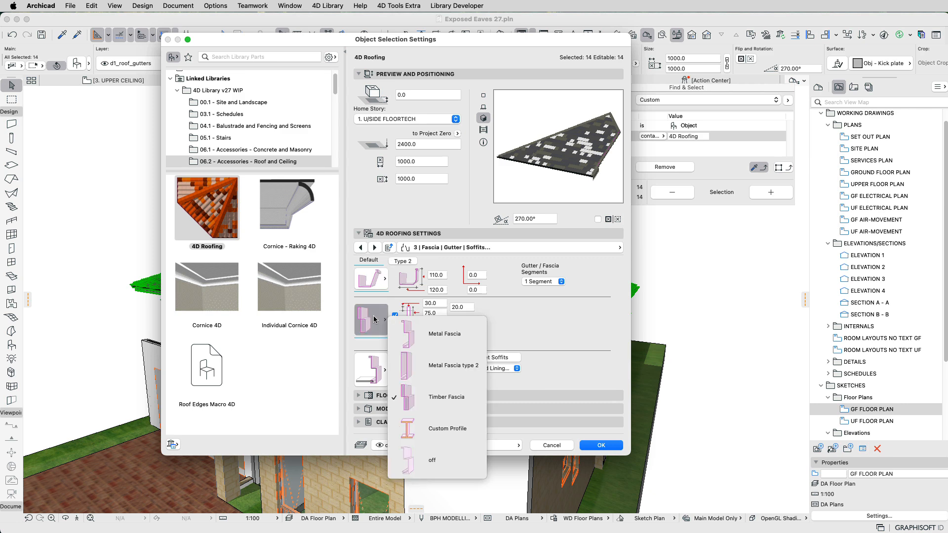
pyautogui.click(373, 320)
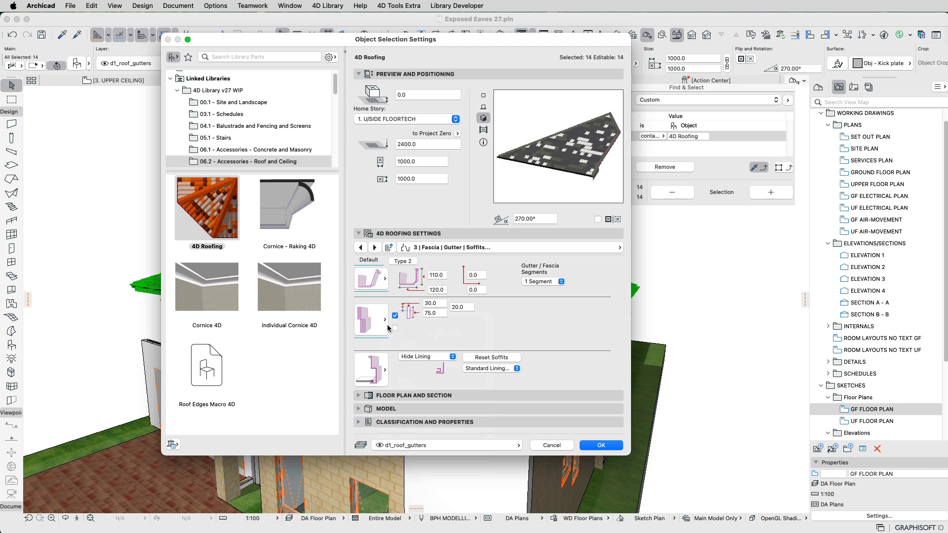
pyautogui.click(395, 329)
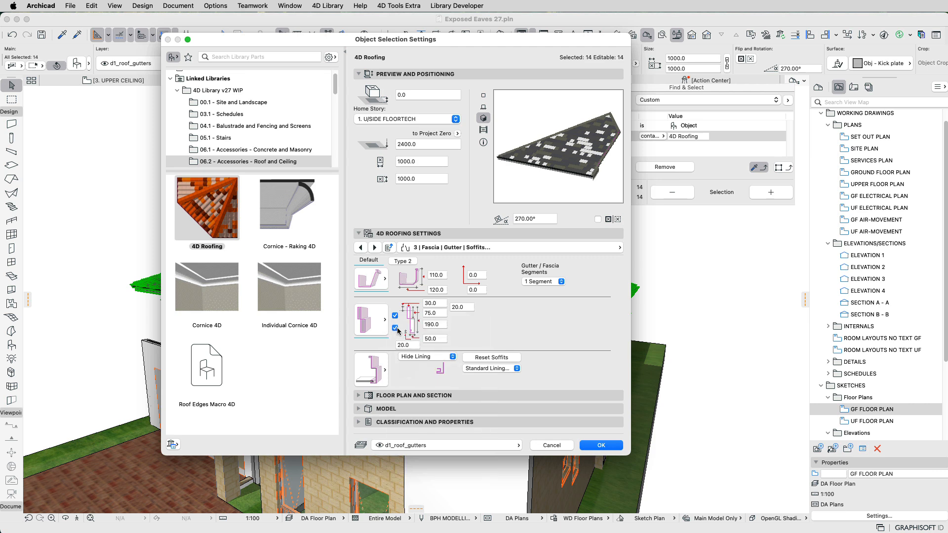
pyautogui.click(395, 328)
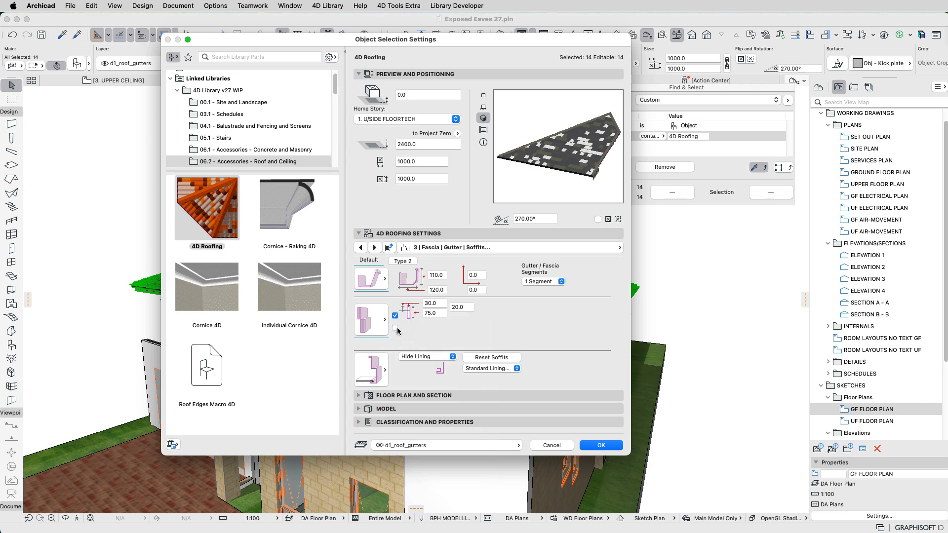
# Apply the exposed-eaves settings to the roofing objects and hide the d1_roof_planes layer through the roof plane at the upper eave.
pyautogui.click(603, 446)
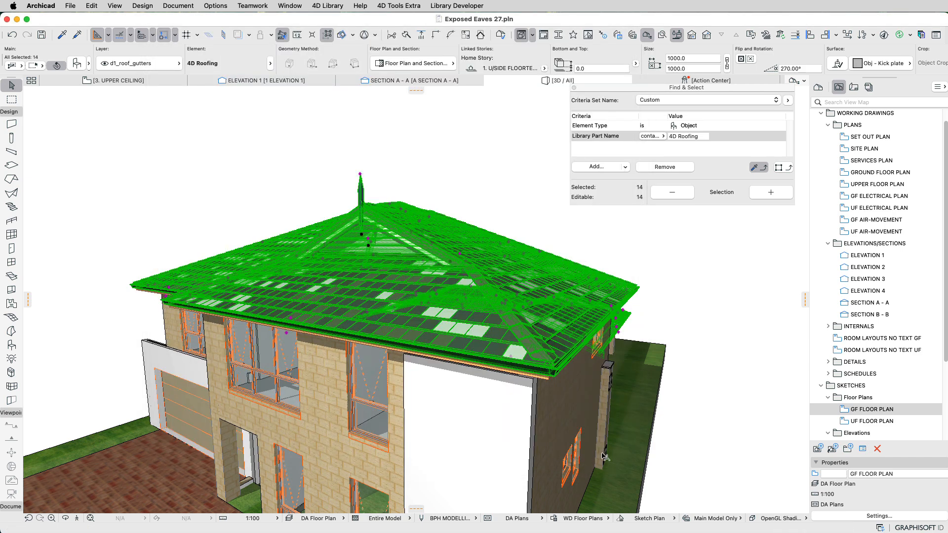
pyautogui.click(518, 434)
pyautogui.moveTo(518, 433); pyautogui.dragTo(514, 370)
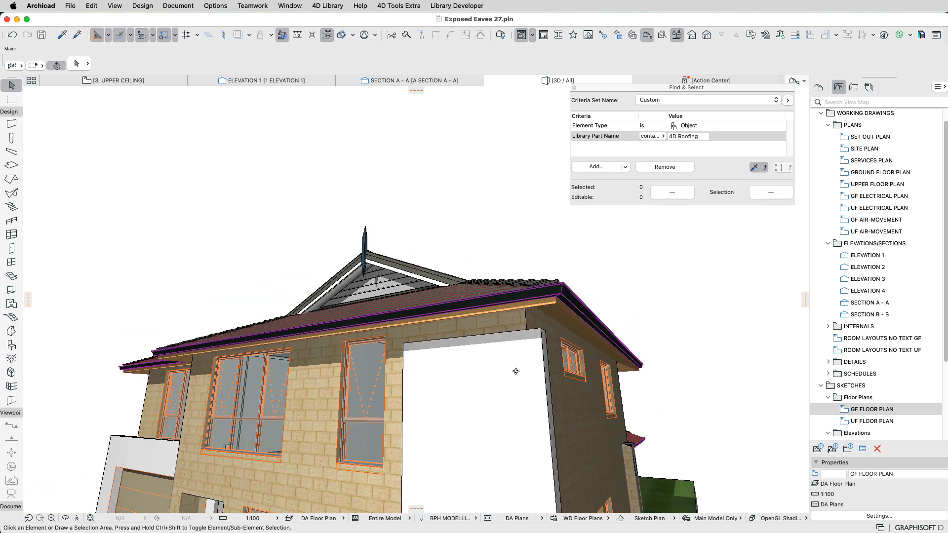
pyautogui.click(557, 307)
pyautogui.rightClick(485, 222)
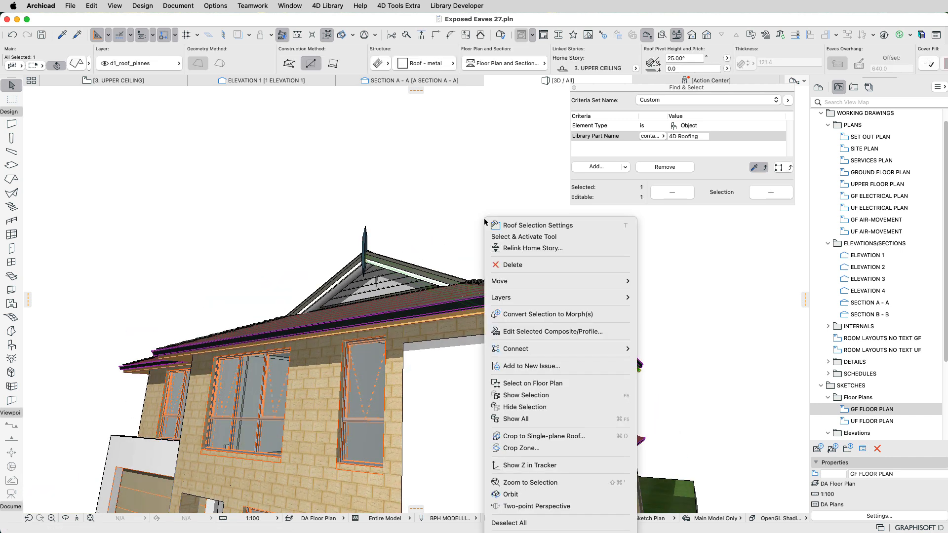
pyautogui.moveTo(617, 297)
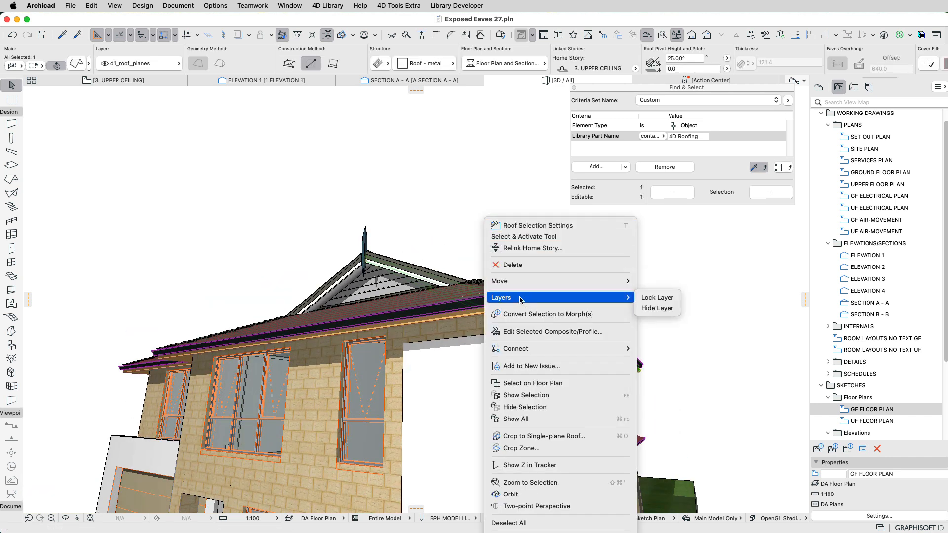
pyautogui.click(654, 308)
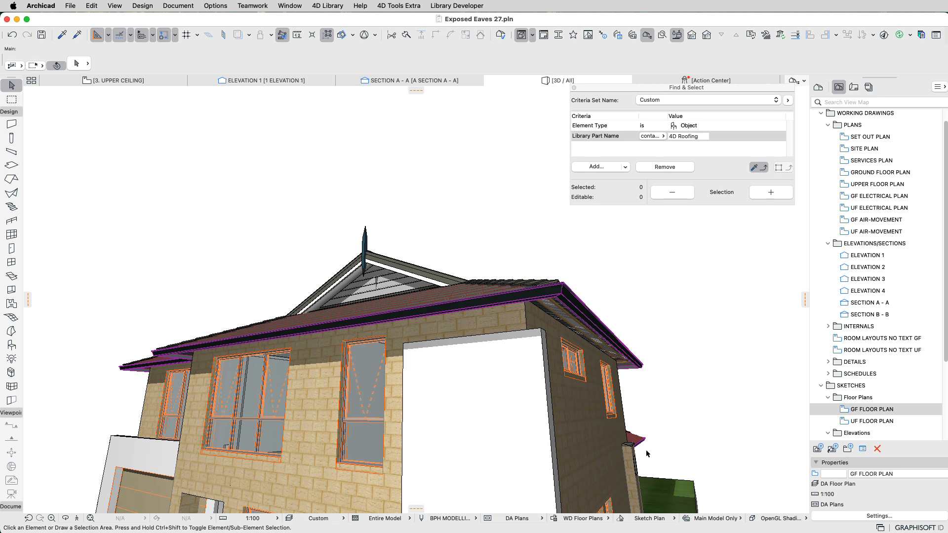
# Switch the 4D Roofing display to Rafters in the 4D Library options of the DA Plans model view options.
pyautogui.click(488, 519)
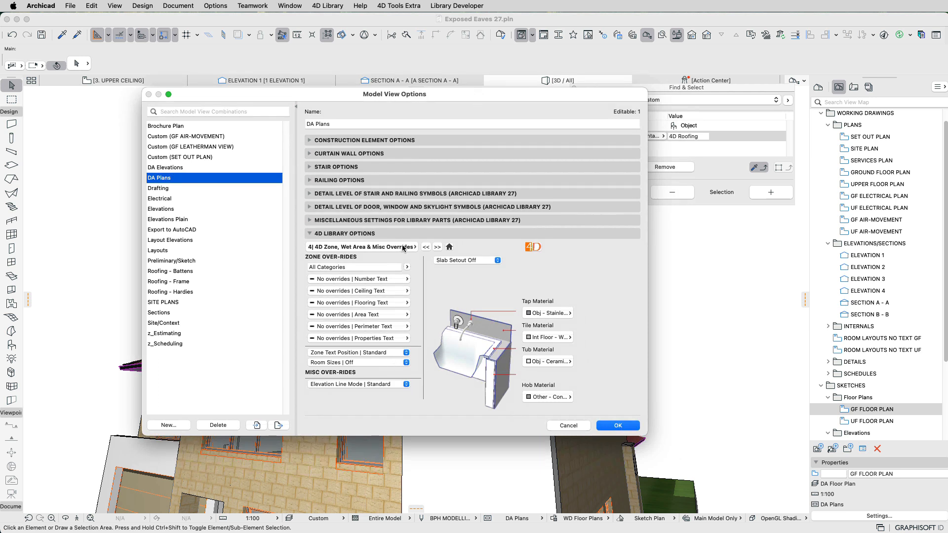
pyautogui.click(403, 248)
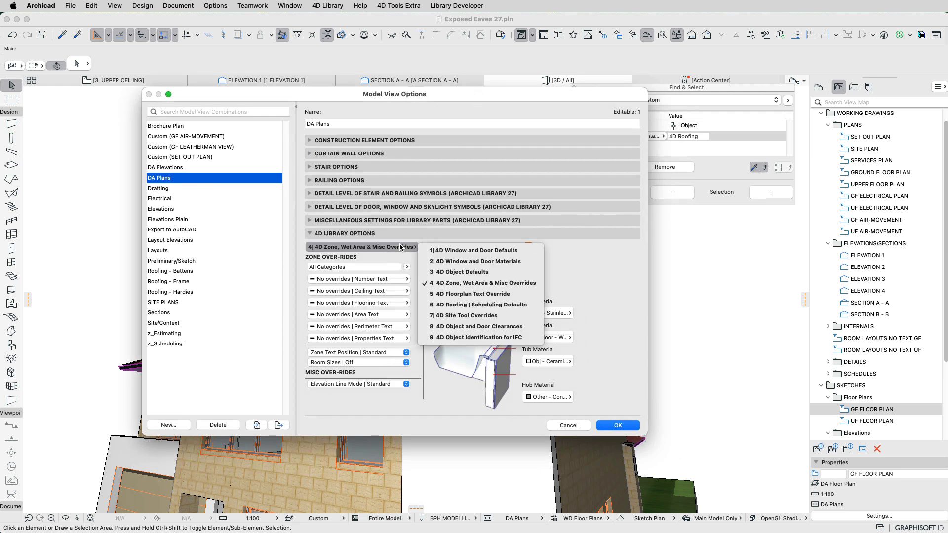
pyautogui.click(466, 305)
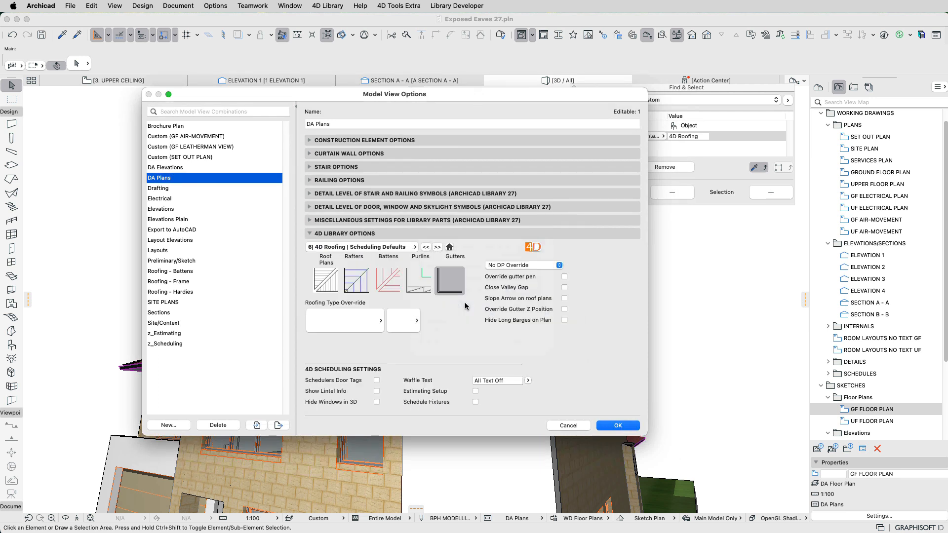
pyautogui.click(353, 278)
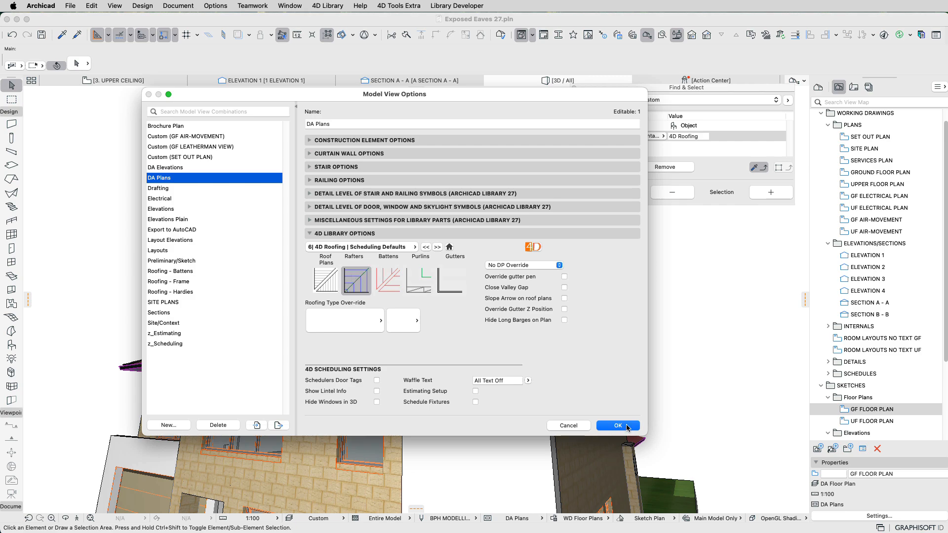
pyautogui.click(618, 425)
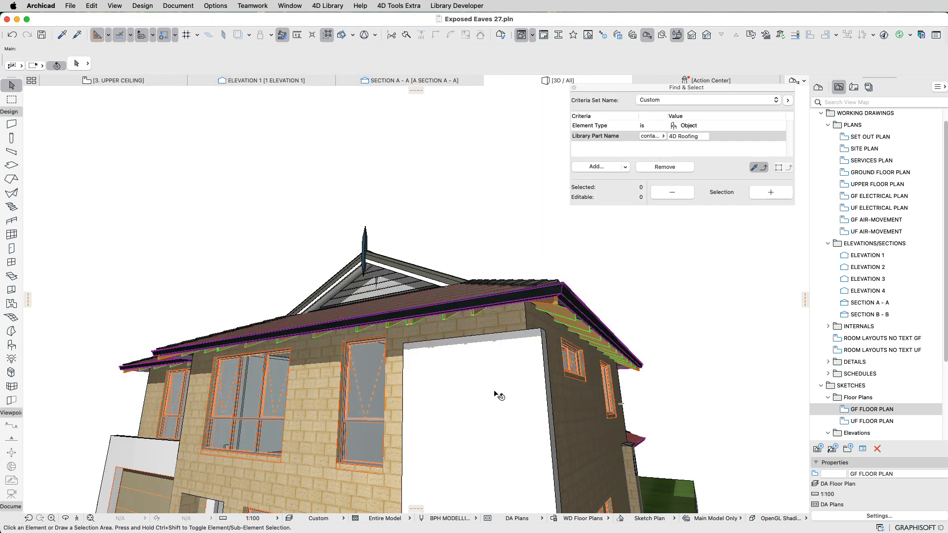
# Examine the exposed rafters under the upper eaves from all sides of the house in 3D.
pyautogui.keyDown('shift'); pyautogui.moveTo(494, 394); pyautogui.dragTo(388, 397, button='middle'); pyautogui.keyUp('shift')
pyautogui.keyDown('shift'); pyautogui.moveTo(653, 408); pyautogui.dragTo(476, 353, button='middle'); pyautogui.keyUp('shift')
pyautogui.keyDown('shift'); pyautogui.moveTo(586, 332); pyautogui.dragTo(259, 355, button='middle'); pyautogui.keyUp('shift')
pyautogui.keyDown('shift'); pyautogui.moveTo(548, 382); pyautogui.dragTo(375, 368, button='middle'); pyautogui.keyUp('shift')
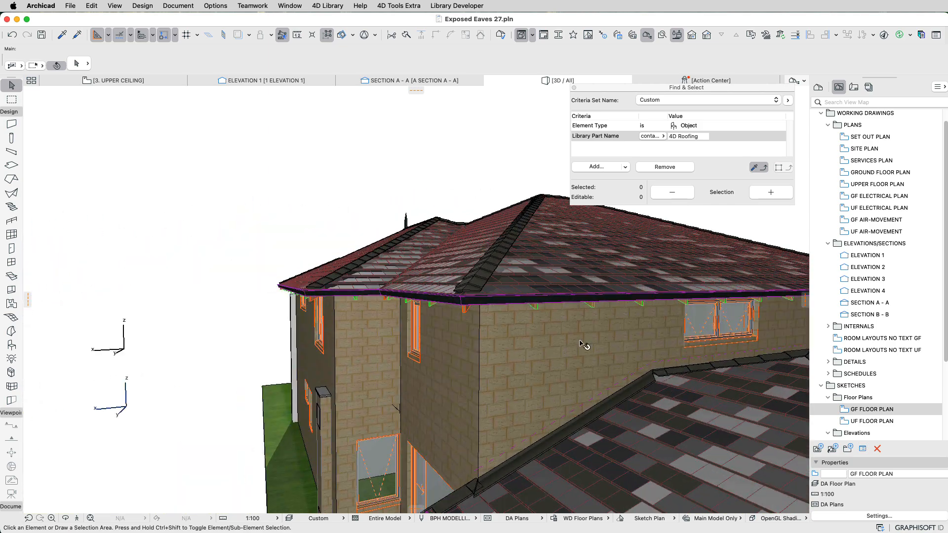
pyautogui.keyDown('shift'); pyautogui.moveTo(582, 344); pyautogui.dragTo(489, 302, button='middle'); pyautogui.keyUp('shift')
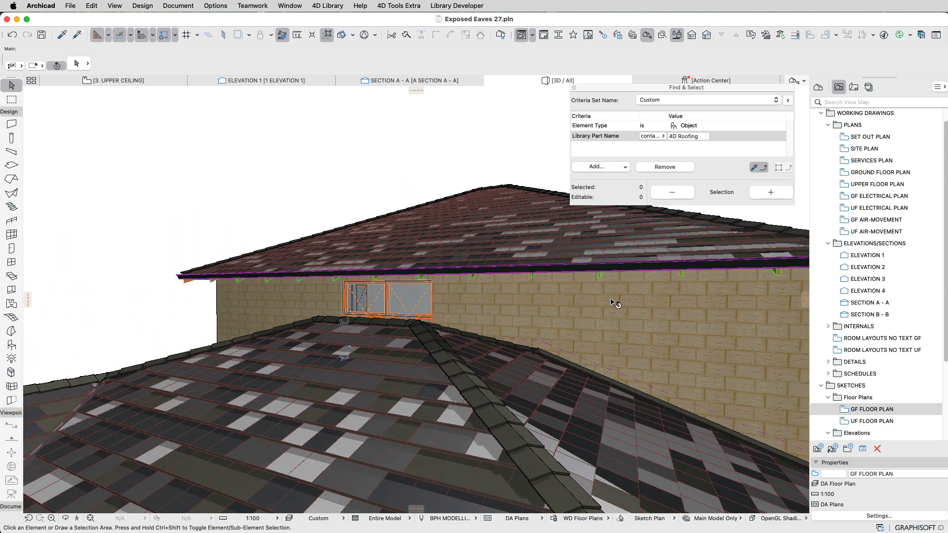
pyautogui.keyDown('shift'); pyautogui.moveTo(615, 303); pyautogui.dragTo(571, 315, button='middle'); pyautogui.keyUp('shift')
pyautogui.keyDown('shift'); pyautogui.moveTo(494, 399); pyautogui.dragTo(603, 388, button='middle'); pyautogui.keyUp('shift')
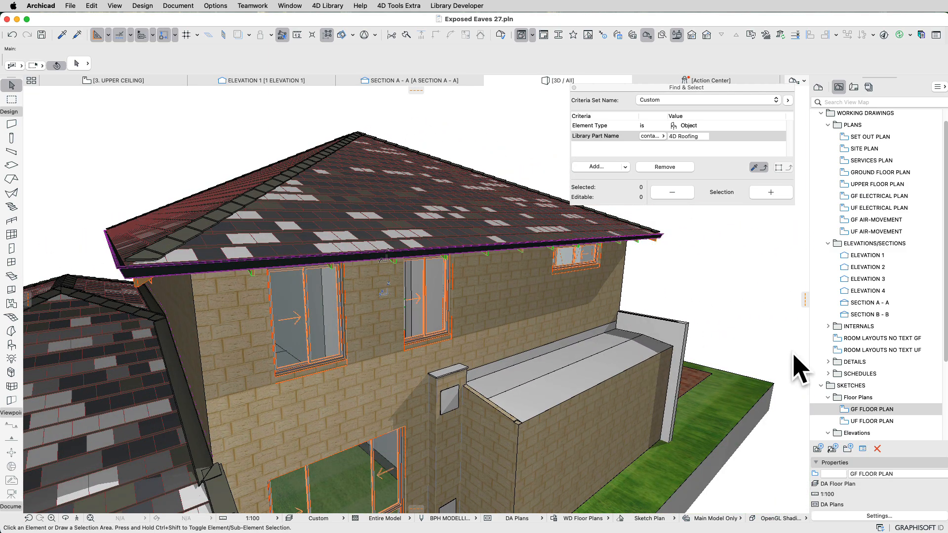
pyautogui.keyDown('shift'); pyautogui.moveTo(717, 341); pyautogui.dragTo(487, 323, button='middle'); pyautogui.keyUp('shift')
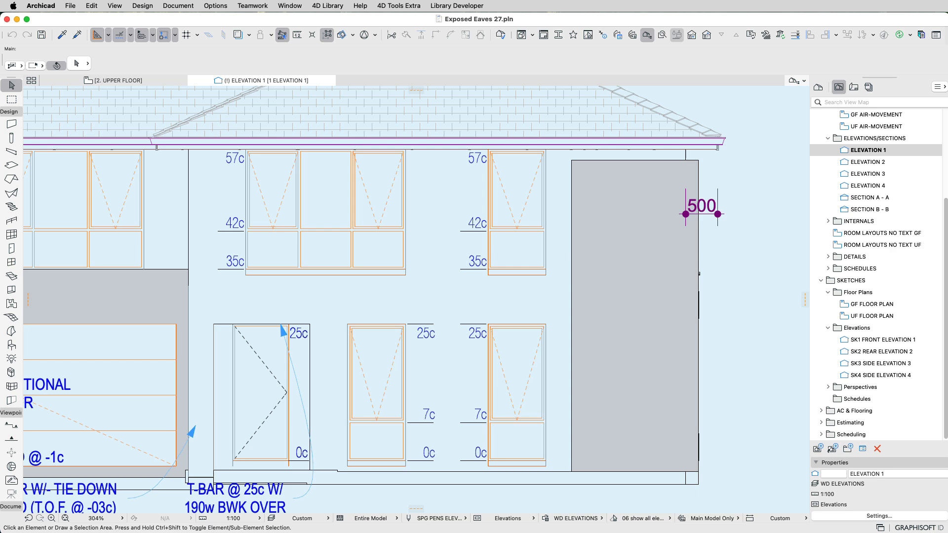
# Open Elevation 1 and examine the rafter ends along the upper gutter line.
pyautogui.doubleClick(872, 152)
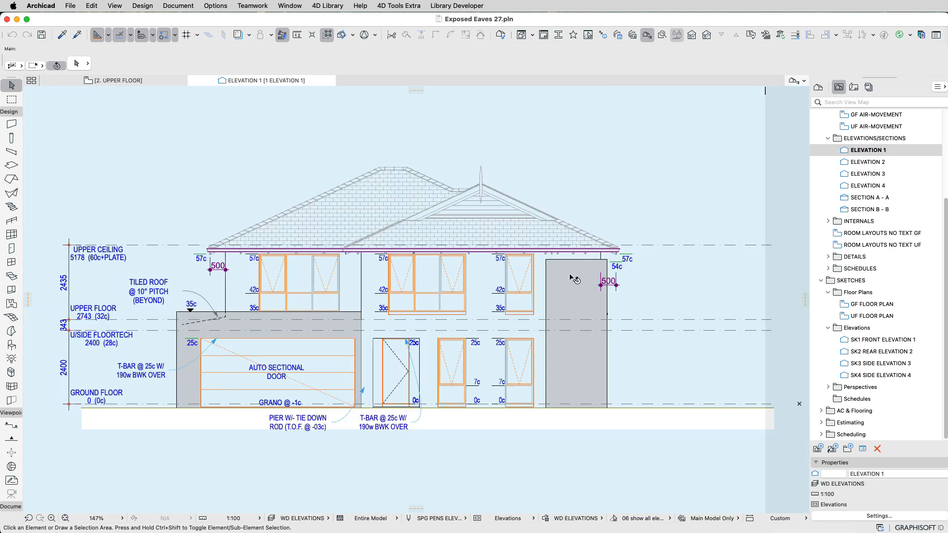
pyautogui.scroll(8, 566, 263)
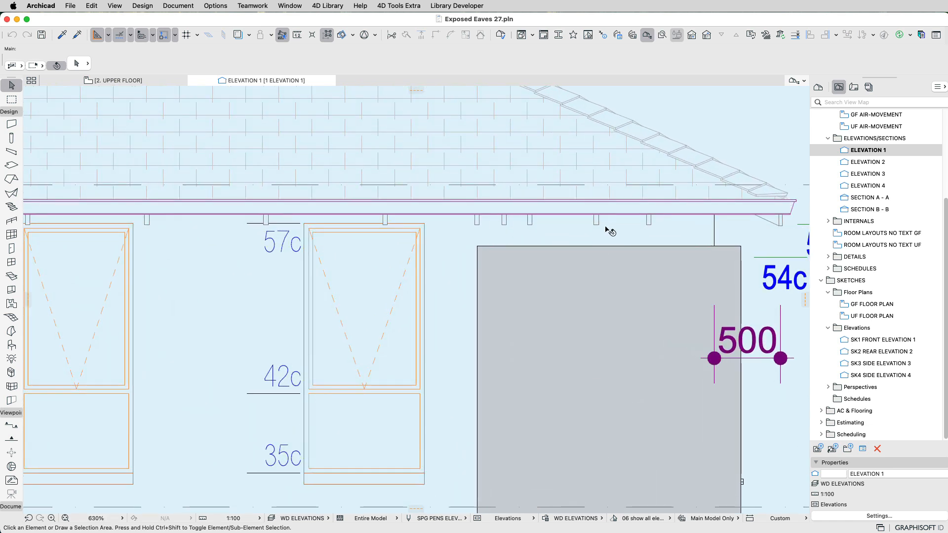
pyautogui.hscroll(-10, 604, 257)
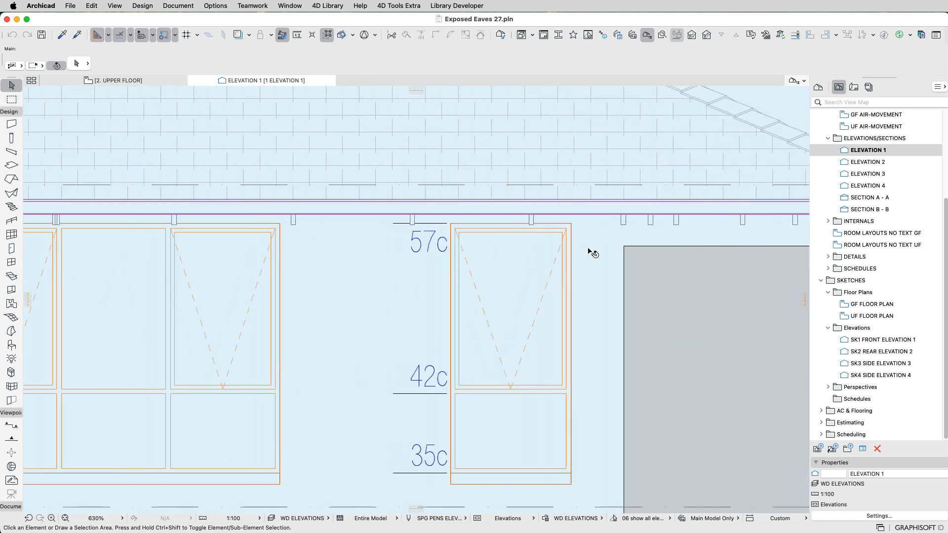
pyautogui.scroll(-5, 590, 251)
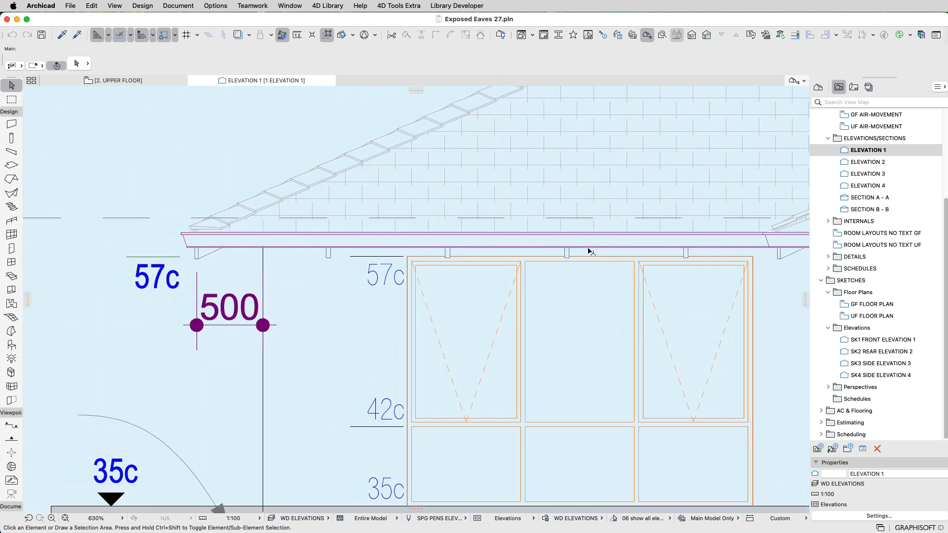
pyautogui.hscroll(-3, 588, 251)
pyautogui.scroll(-4, 589, 251)
pyautogui.hscroll(5, 690, 285)
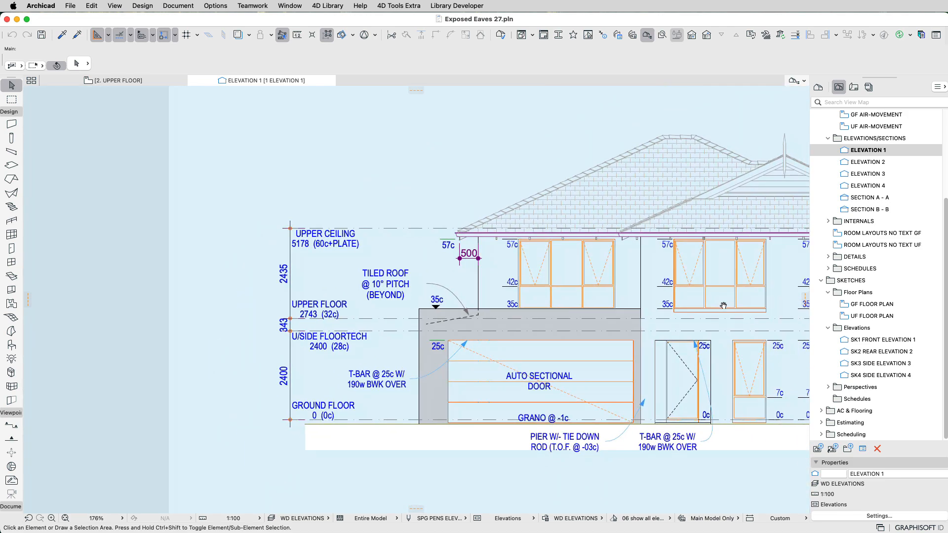
# Try pulling a downpipe from the upper gutter's corner to beside the tall grey wall in Elevation 1, and undo it.
pyautogui.scroll(2, 642, 237)
pyautogui.scroll(3, 608, 199)
pyautogui.moveTo(702, 247)
pyautogui.mouseDown(button='middle')
pyautogui.moveTo(683, 271)
pyautogui.moveTo(687, 242)
pyautogui.mouseUp(button='middle')
pyautogui.click(739, 176)
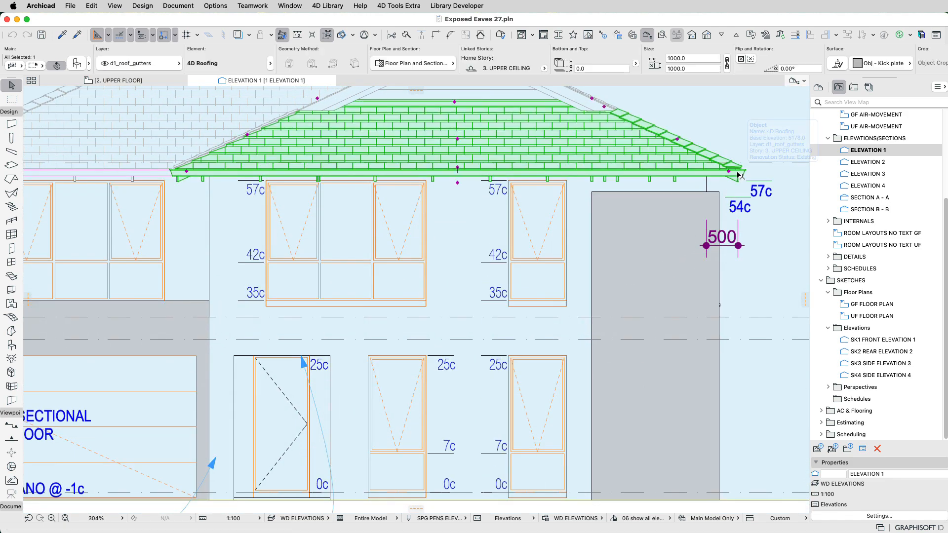
pyautogui.click(583, 171)
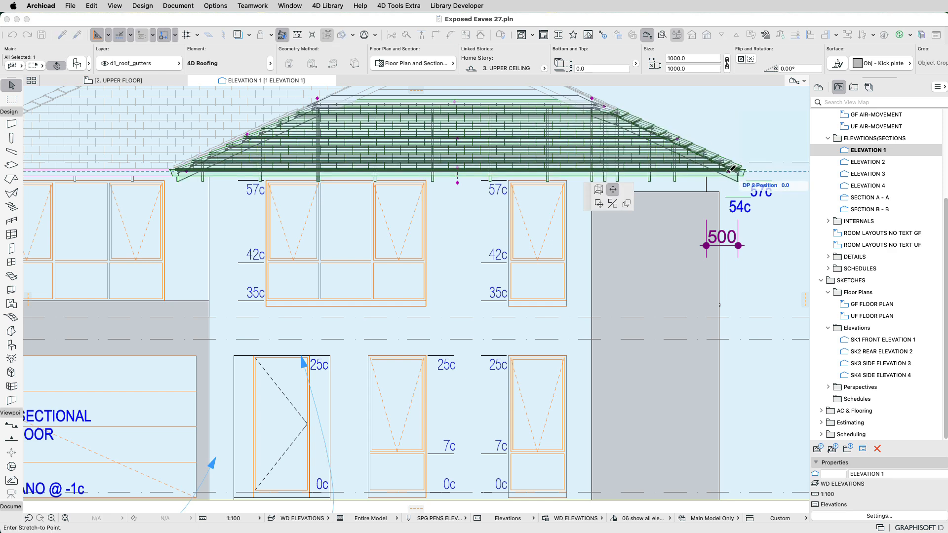
pyautogui.click(585, 172)
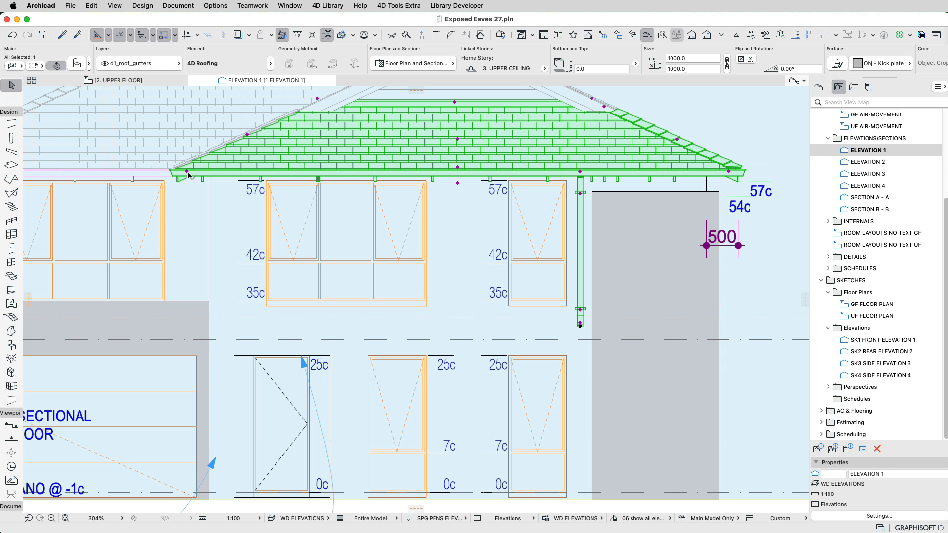
pyautogui.press('super+z')
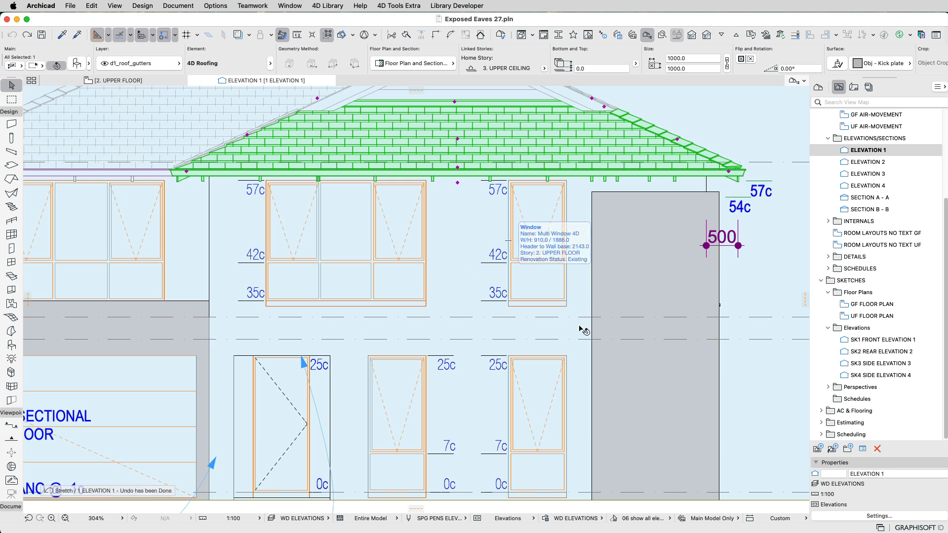
pyautogui.press('Escape')
# On the upper floor plan, slide the second downpipe along the gutter to beside the 22x910 window and set it against the outer wall face.
pyautogui.click(116, 80)
pyautogui.click(684, 289)
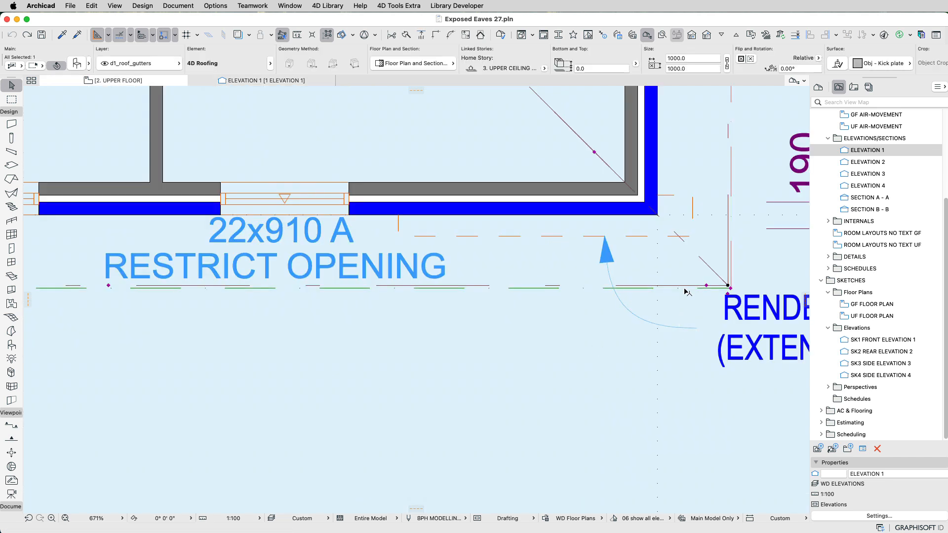
pyautogui.click(706, 285)
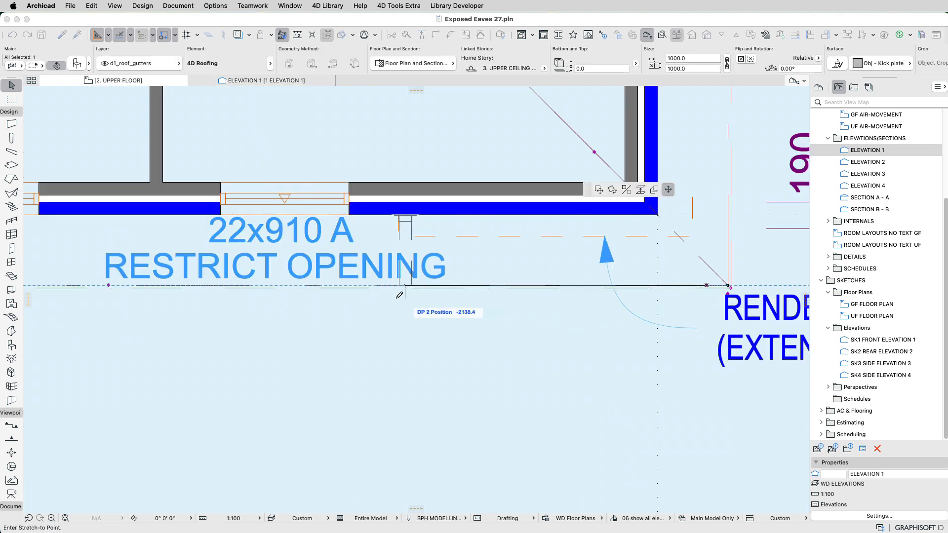
pyautogui.click(379, 285)
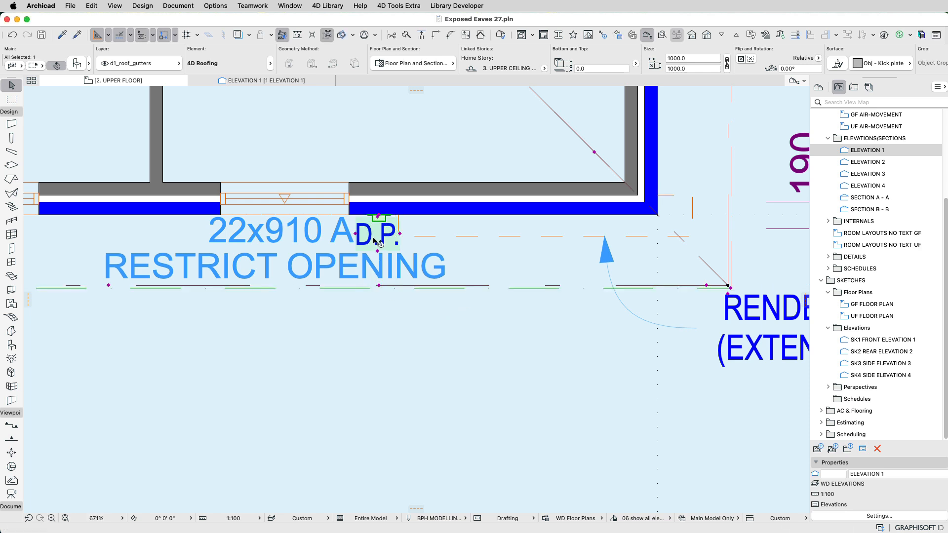
pyautogui.click(381, 217)
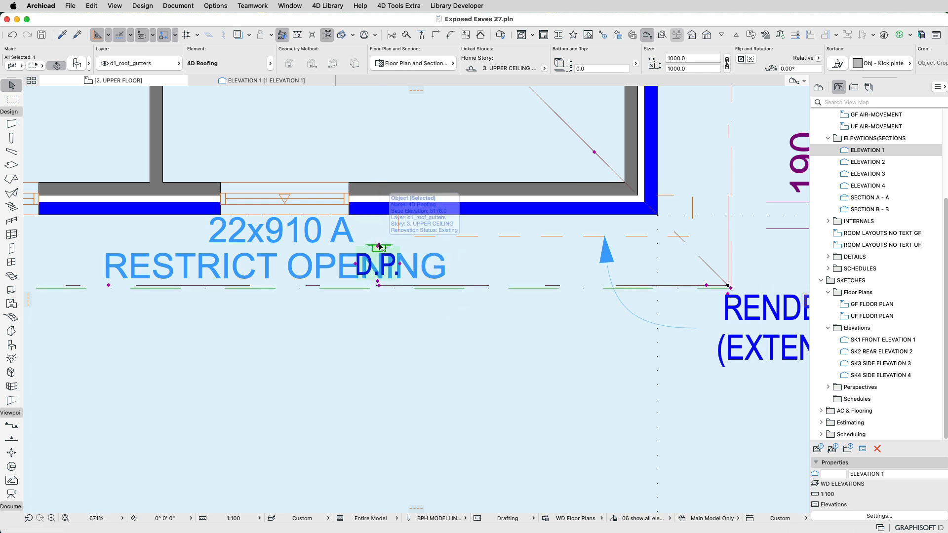
pyautogui.click(381, 215)
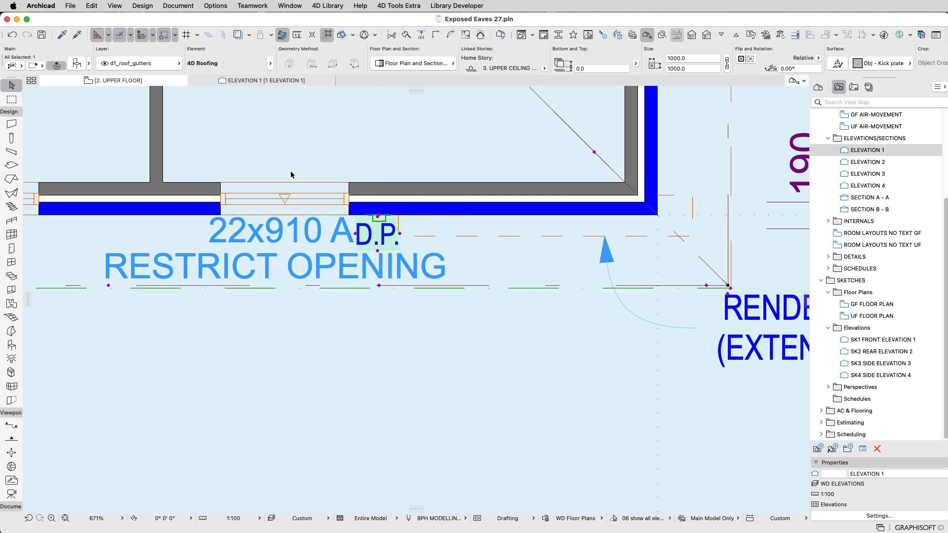
# In Elevation 1, stretch the downpipe beside the tall grey wall down to just below the ground line and deselect the roofing object.
pyautogui.click(262, 81)
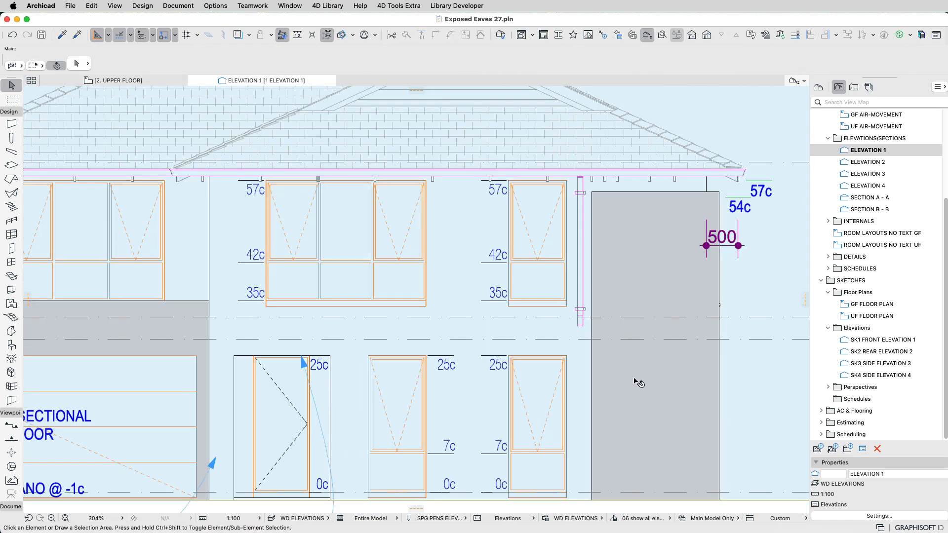
pyautogui.click(581, 325)
pyautogui.click(581, 325)
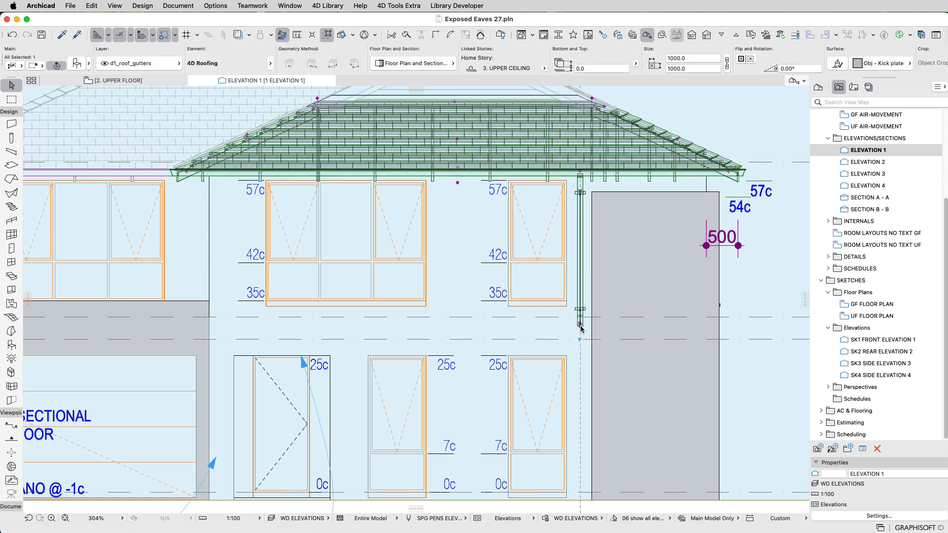
pyautogui.scroll(-2, 580, 353)
pyautogui.scroll(-5, 580, 352)
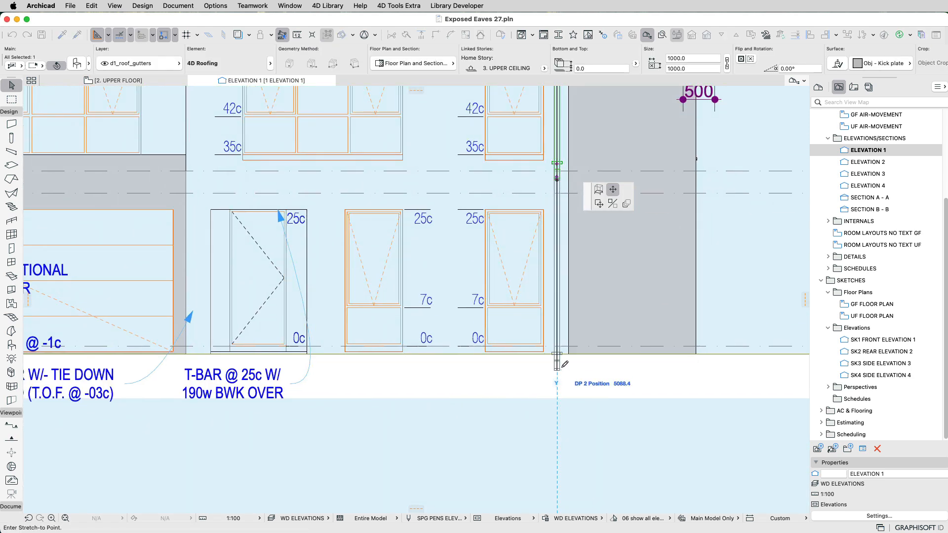
pyautogui.click(559, 361)
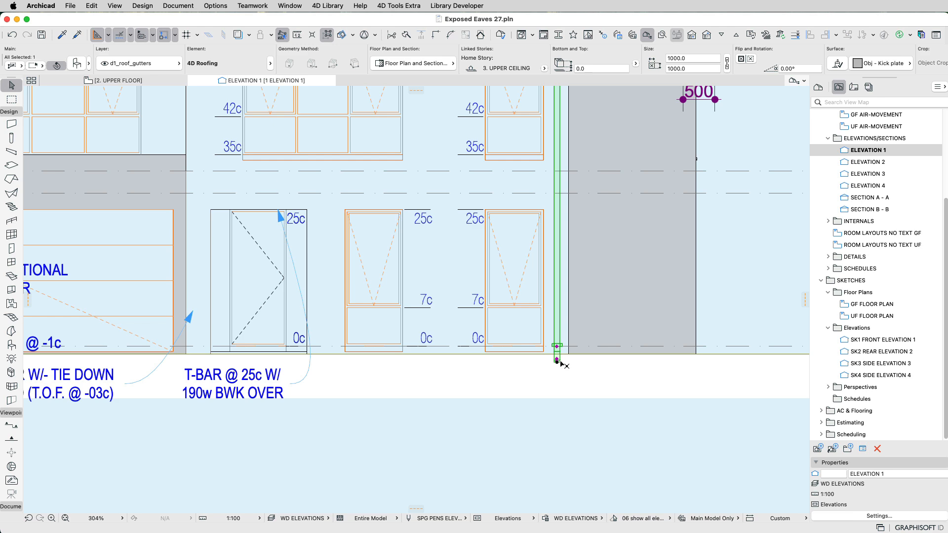
pyautogui.click(691, 434)
# Check how the downpipe displays on the ground floor and upper ceiling plans.
pyautogui.click(149, 82)
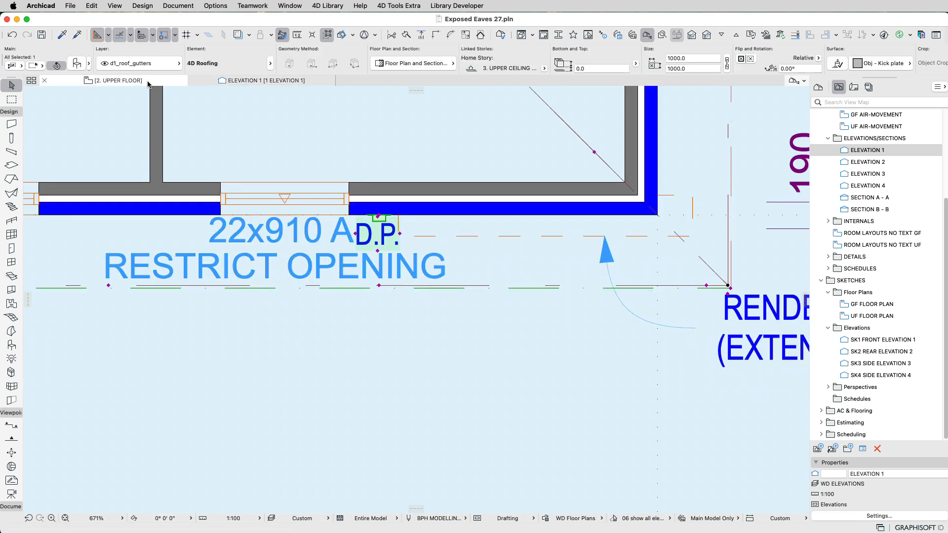
pyautogui.press('super+Down')
pyautogui.press('super+Down')
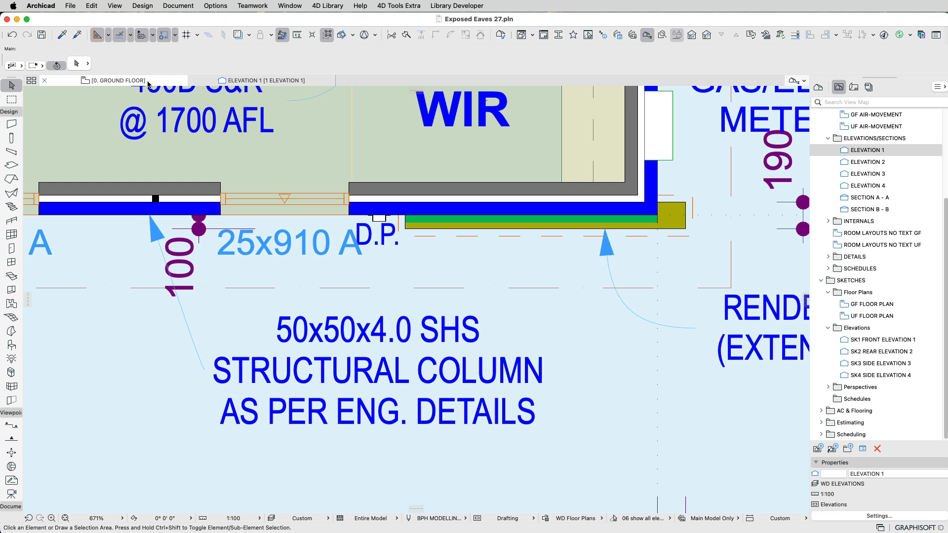
pyautogui.press('super+Up')
pyautogui.press('super+Up')
pyautogui.press('super+Up')
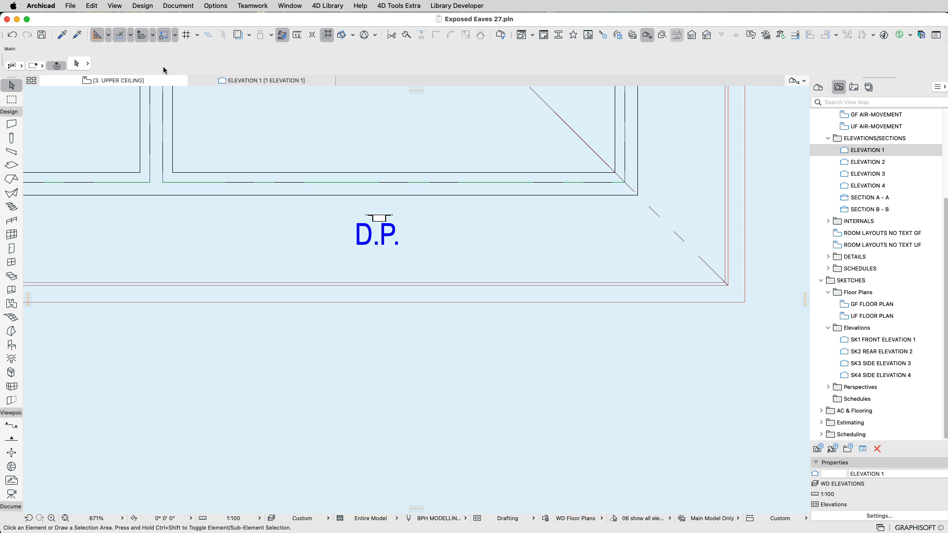
# In Elevation 2, pull a downpipe from the front upper gutter's corner to just inside the wall corner above the lower roof.
pyautogui.doubleClick(905, 162)
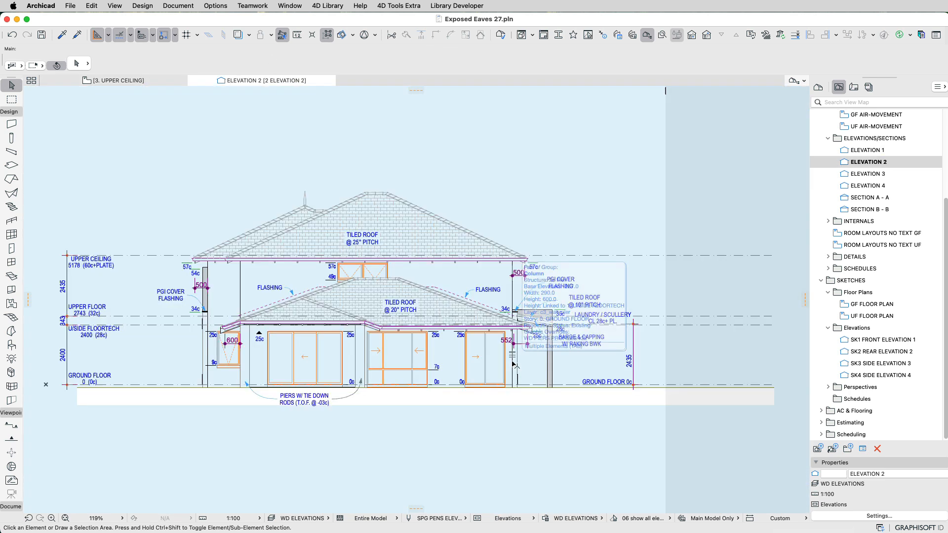
pyautogui.keyDown('alt'); pyautogui.scroll(4, 223, 283); pyautogui.keyUp('alt')
pyautogui.scroll(4, 225, 279)
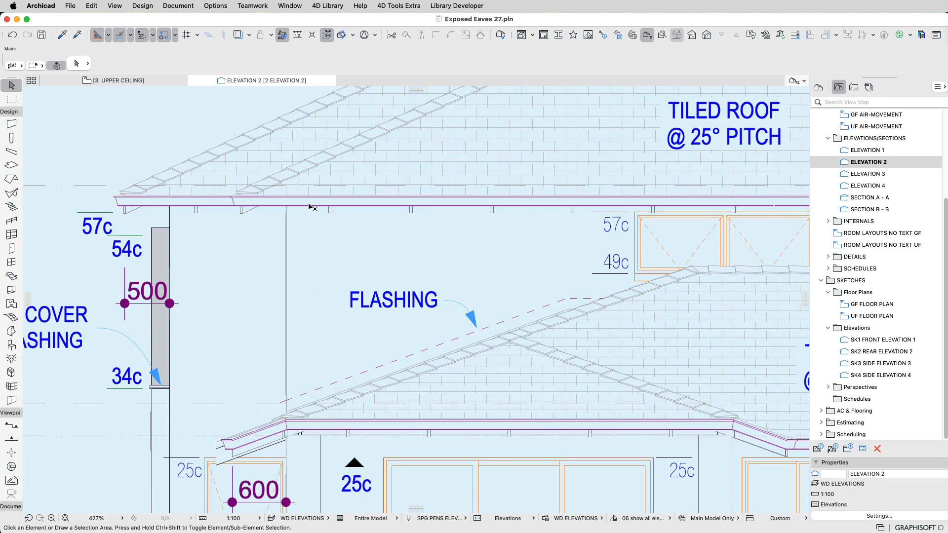
pyautogui.click(310, 205)
pyautogui.click(255, 201)
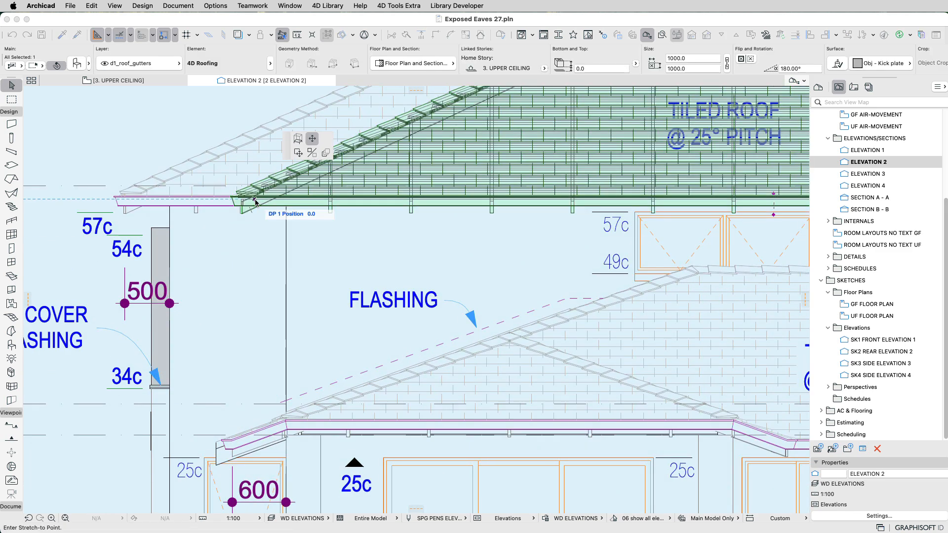
pyautogui.click(302, 200)
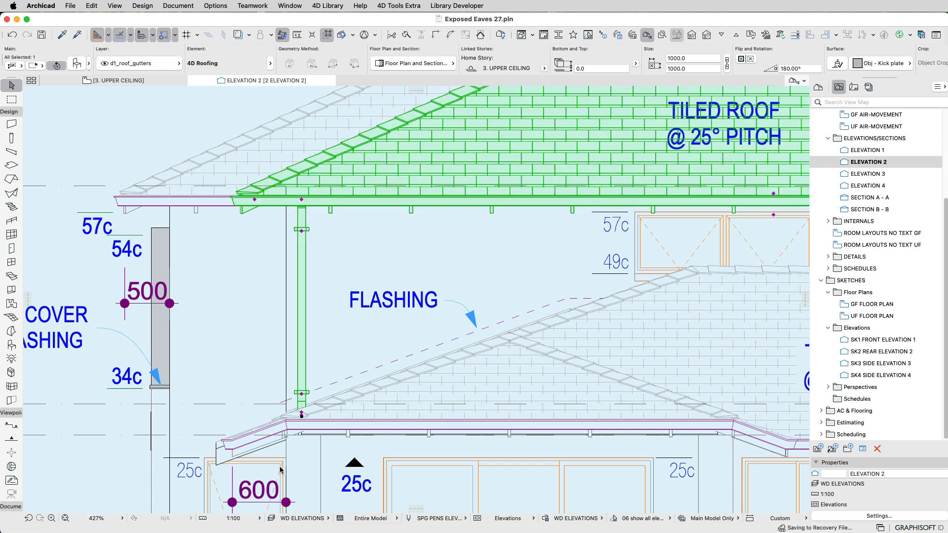
# Shorten the downpipe to end just above the lower tiled roof, turn its bottom into a horizontal spreader over the tiles, and deselect the roofing object.
pyautogui.click(301, 414)
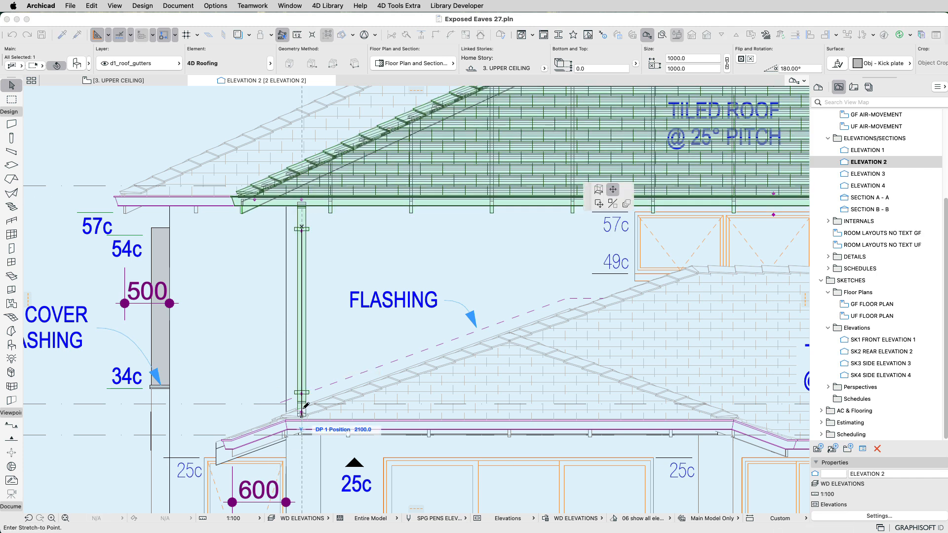
pyautogui.click(303, 383)
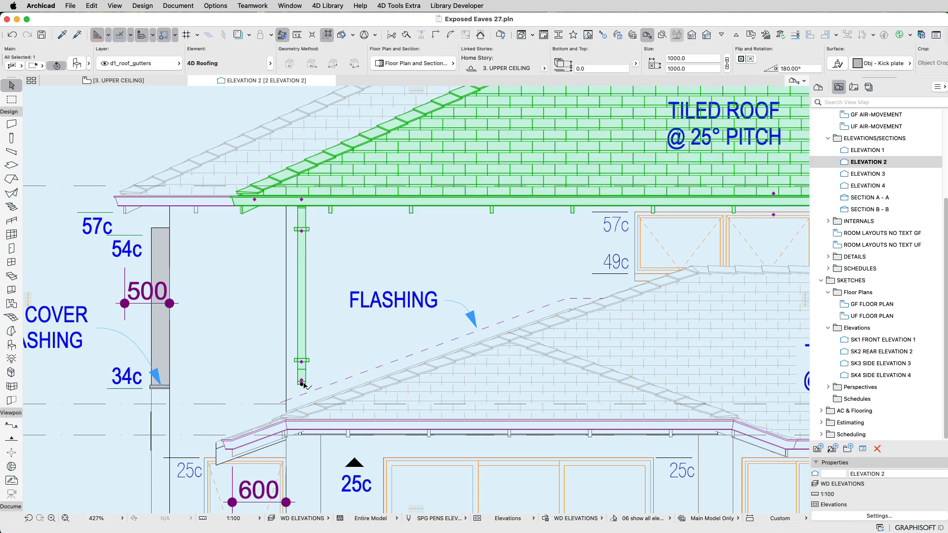
pyautogui.click(301, 383)
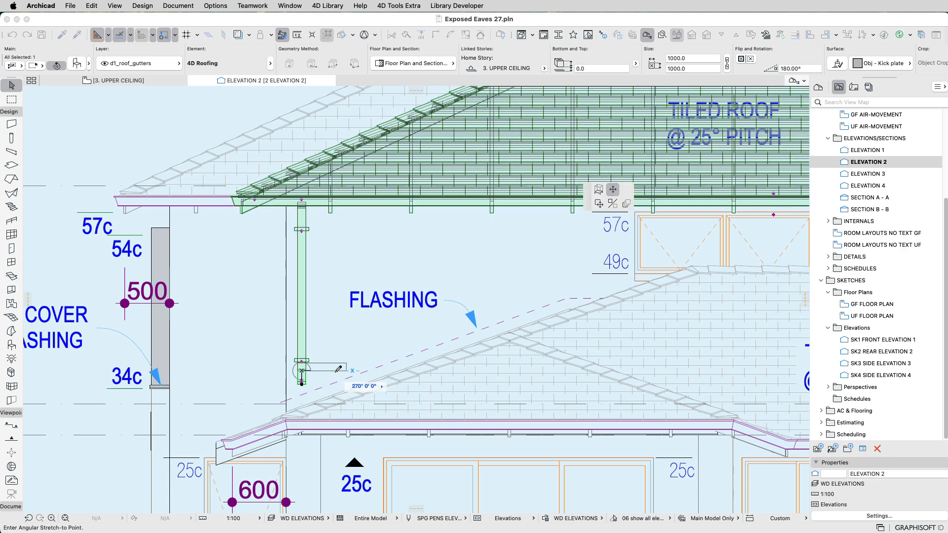
pyautogui.click(338, 369)
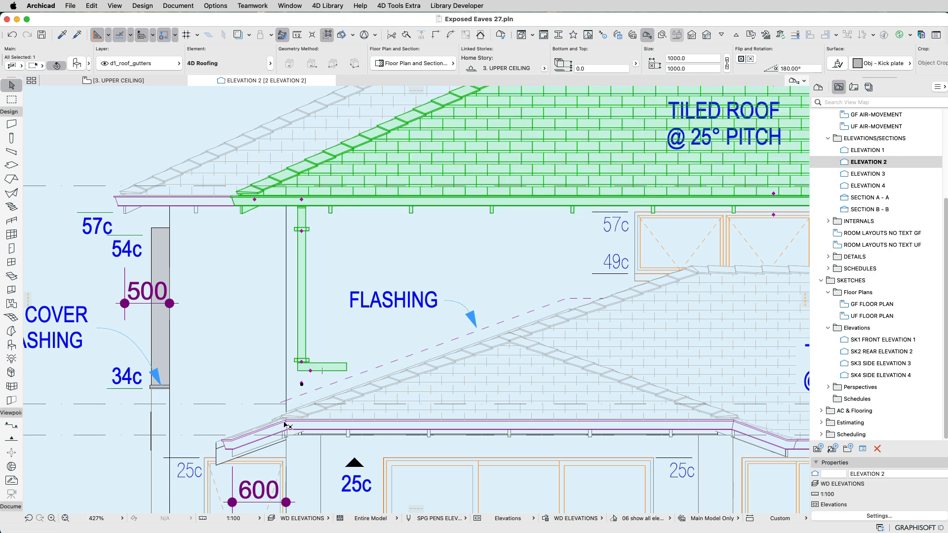
pyautogui.click(340, 378)
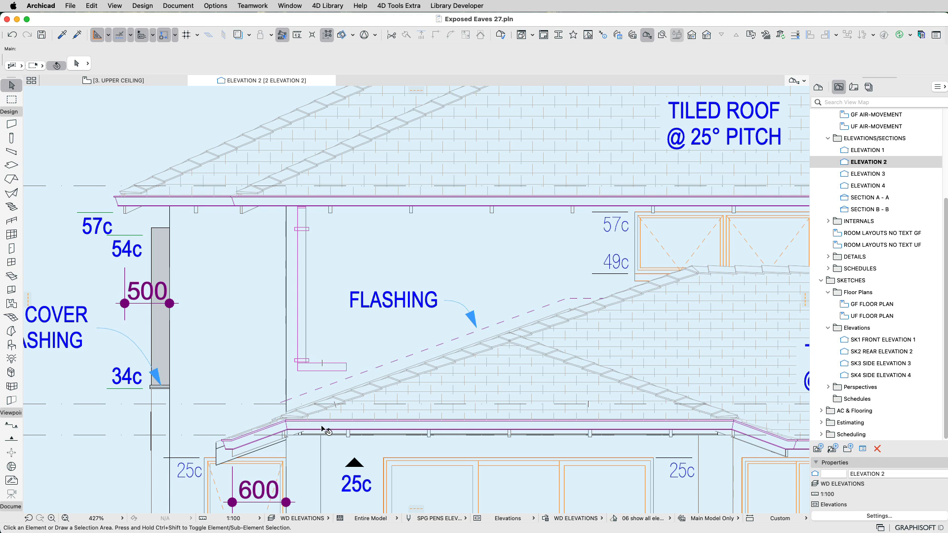
# In Elevation 4, pull a downpipe from the upper gutter's corner to the wall strip beside the narrow window.
pyautogui.doubleClick(890, 187)
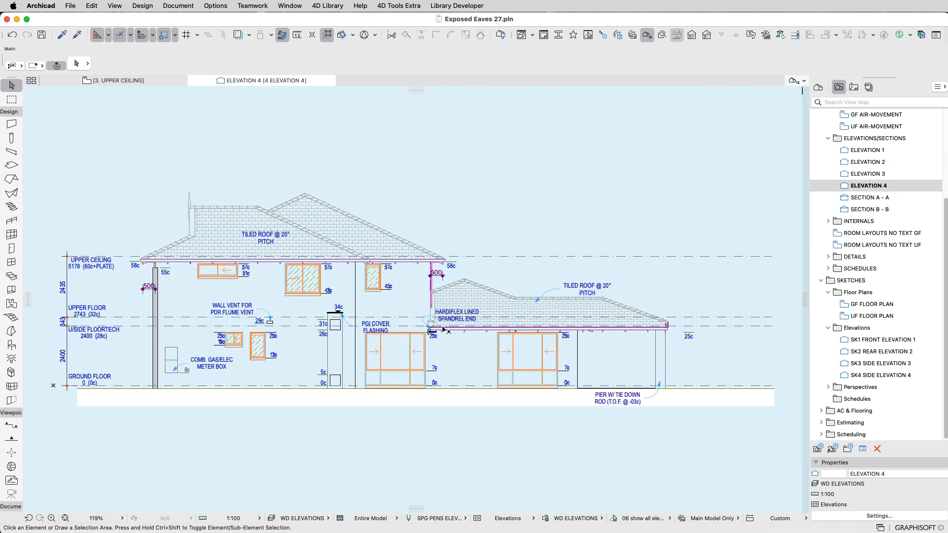
pyautogui.scroll(5, 383, 337)
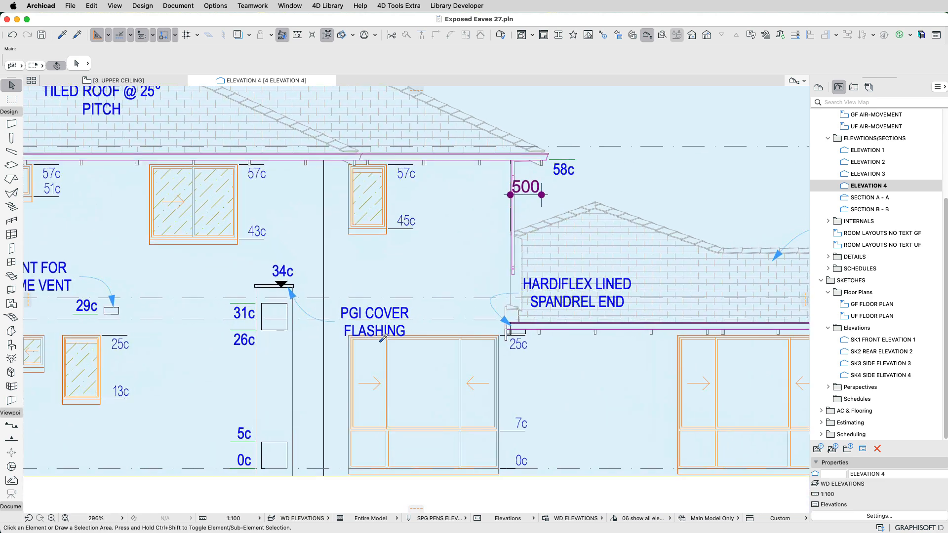
pyautogui.click(364, 156)
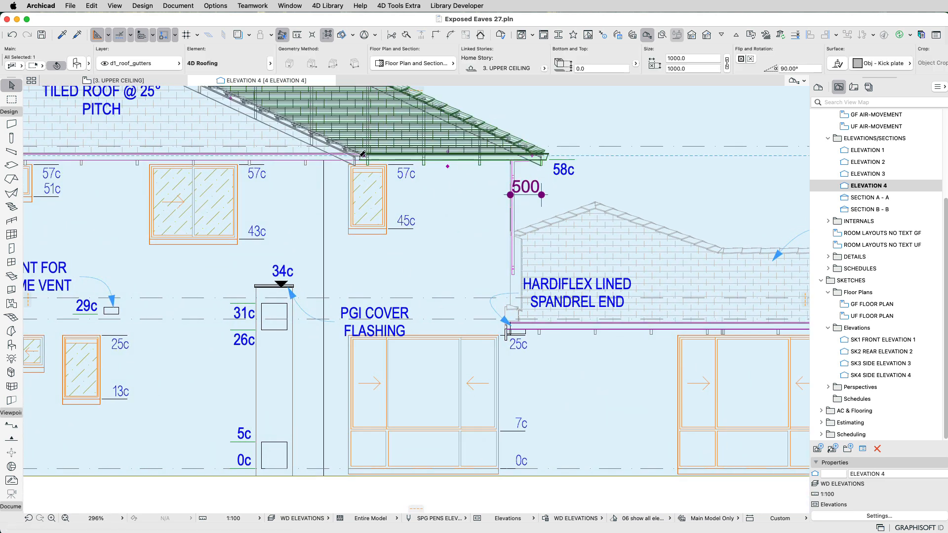
pyautogui.click(335, 158)
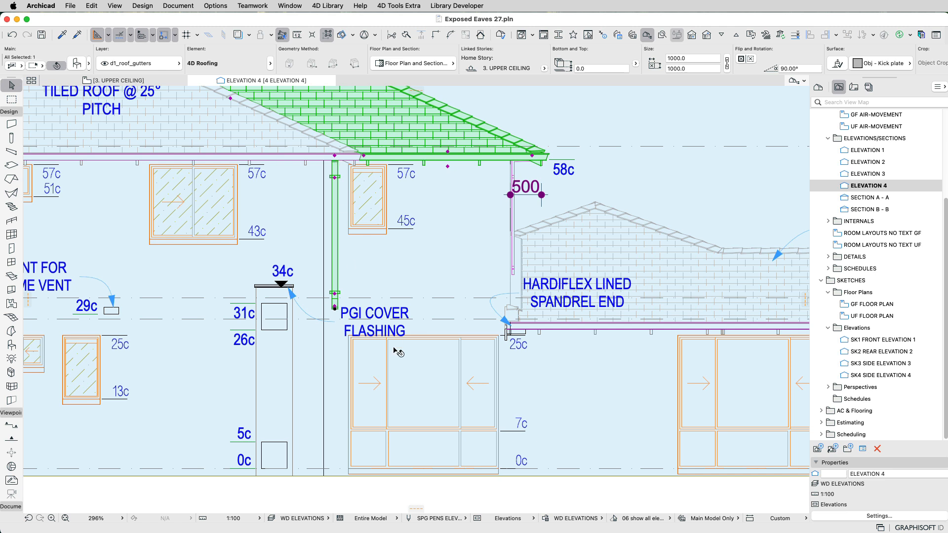
# Stretch the downpipe beside the narrow window down to the ground line and deselect the roofing object.
pyautogui.click(335, 308)
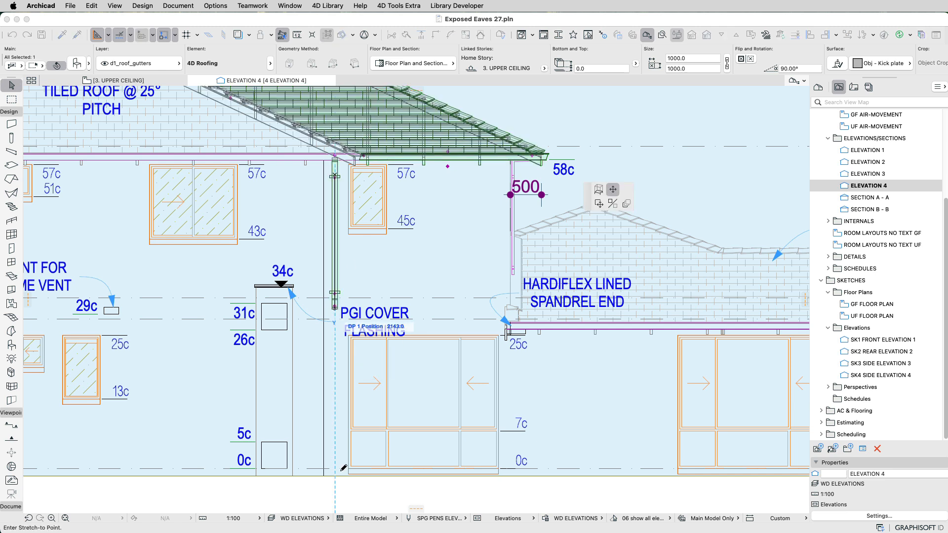
pyautogui.click(338, 473)
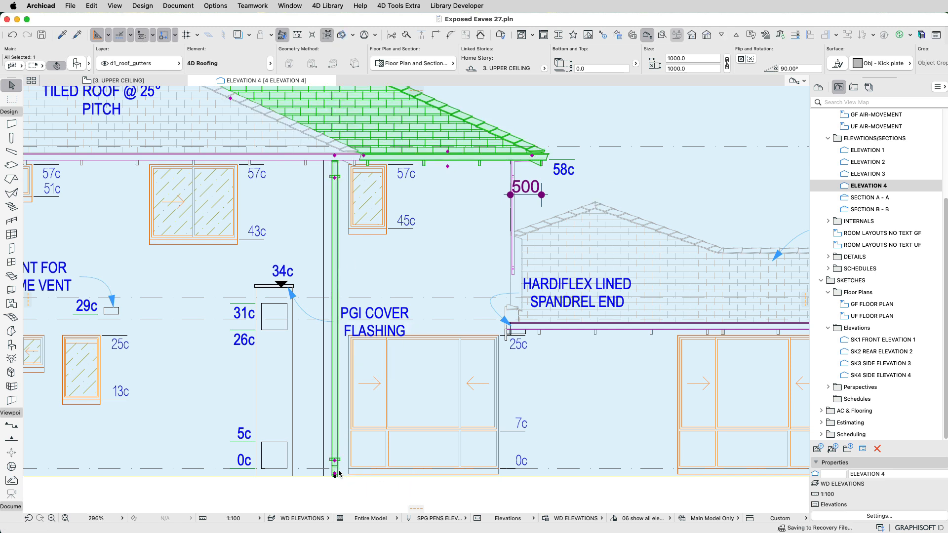
pyautogui.press('Escape')
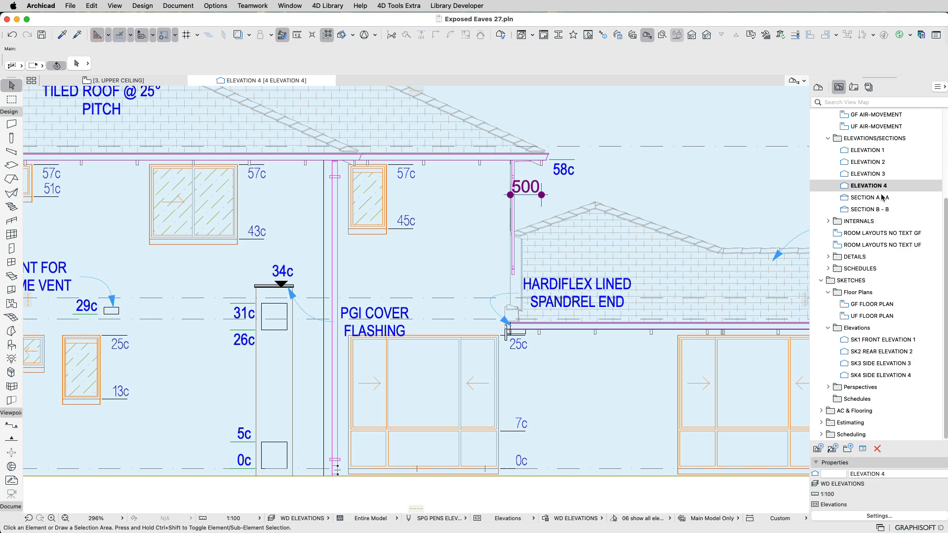
# Open Elevation 3 and select the 4D Roofing object of the 10° pitch tiled roof.
pyautogui.doubleClick(883, 175)
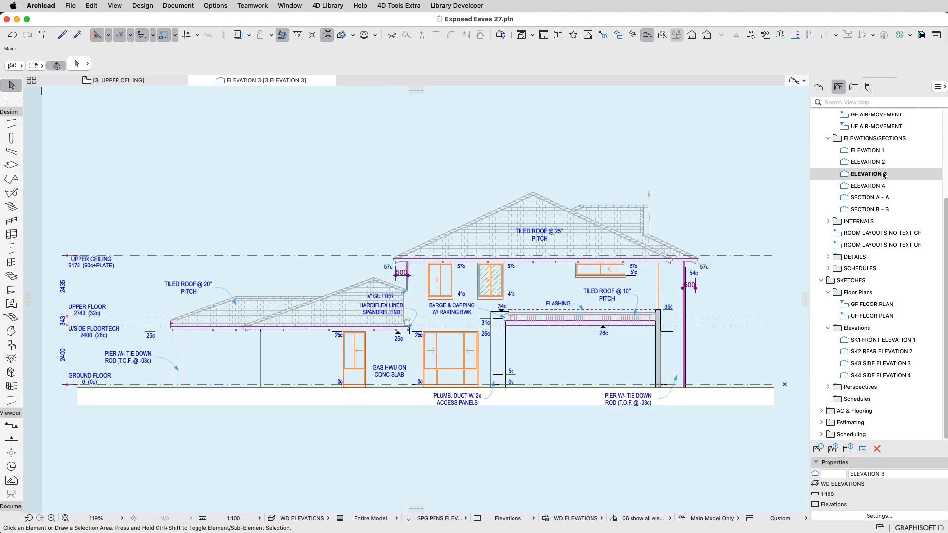
pyautogui.scroll(10, 496, 292)
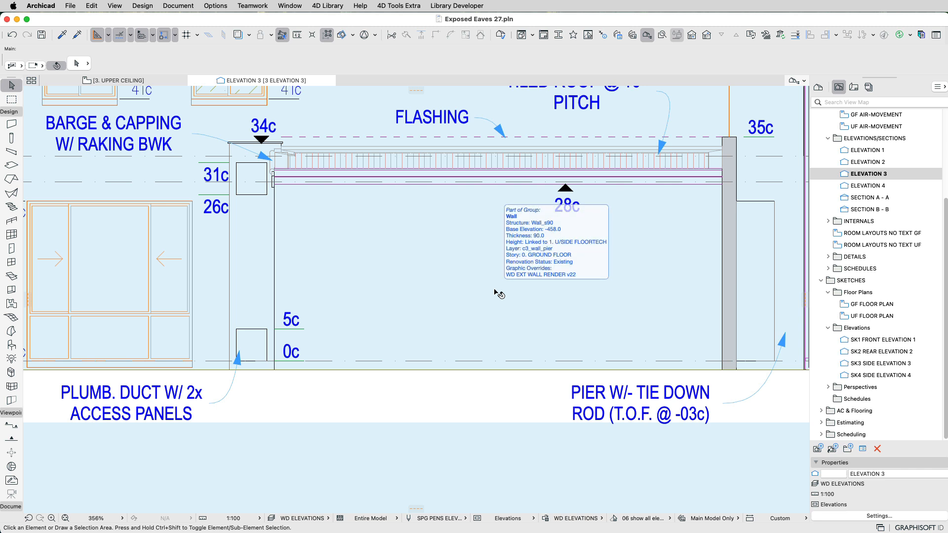
pyautogui.click(317, 178)
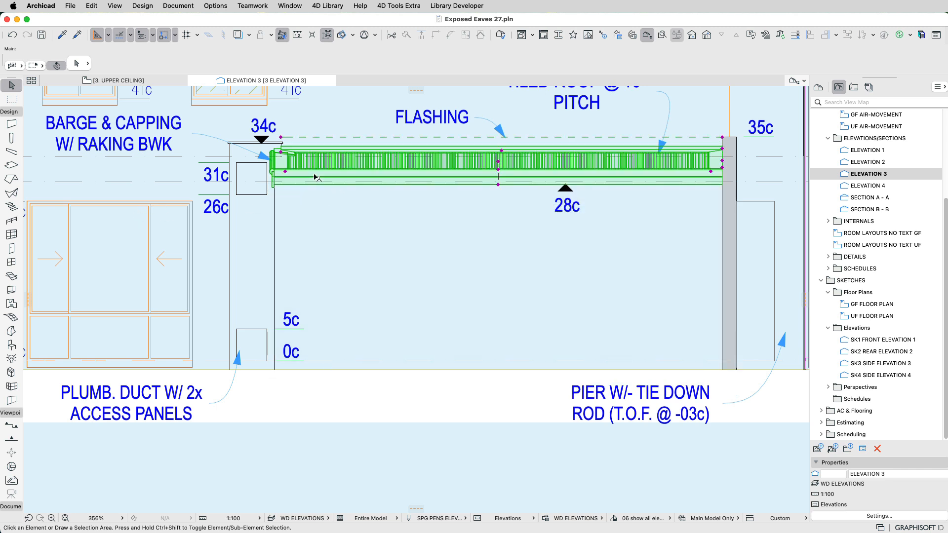
pyautogui.click(287, 172)
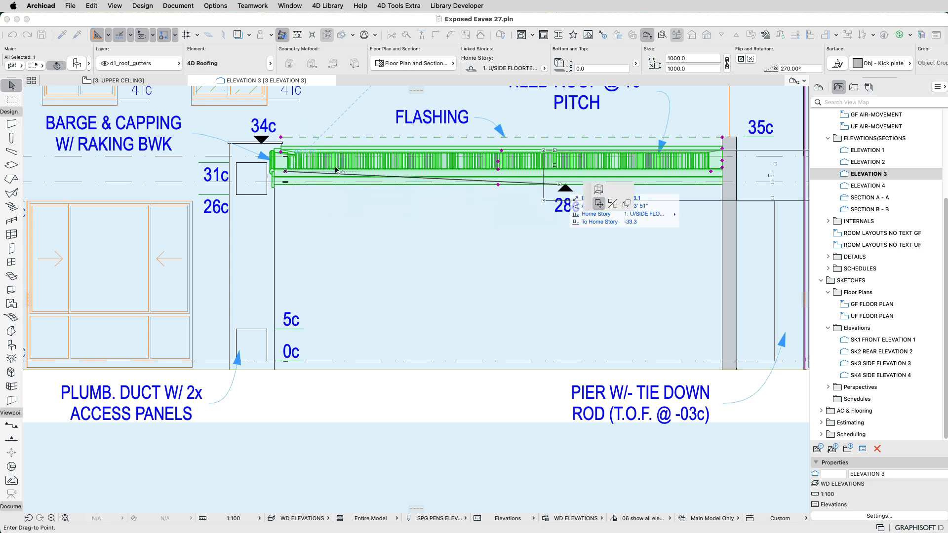
pyautogui.press('Escape')
pyautogui.scroll(5, 280, 173)
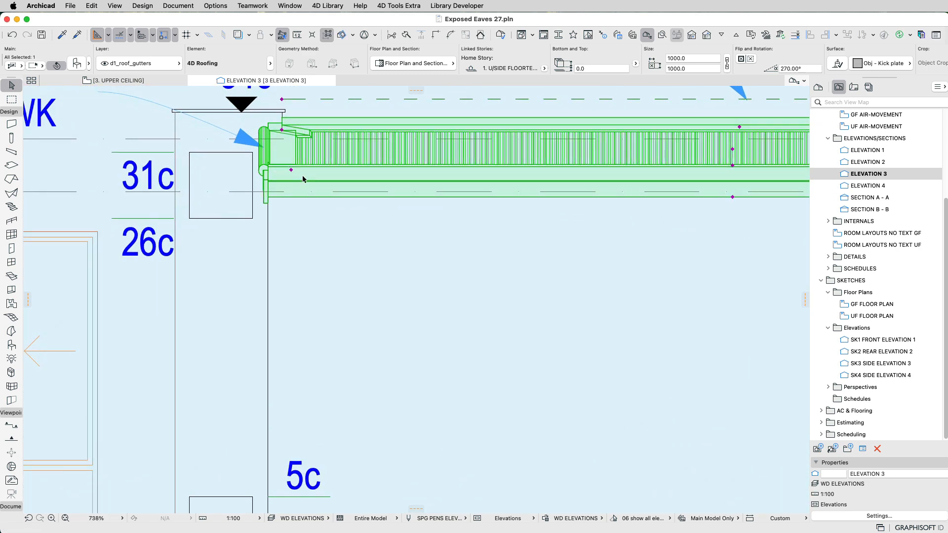
pyautogui.click(291, 170)
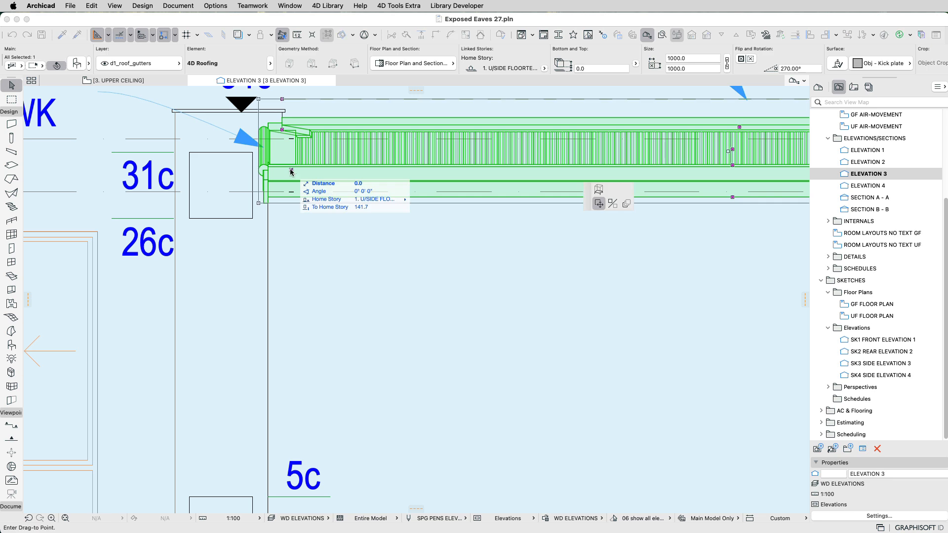
pyautogui.press('Escape')
pyautogui.click(291, 170)
pyautogui.press('Escape')
pyautogui.moveTo(448, 193); pyautogui.dragTo(305, 221, button='middle')
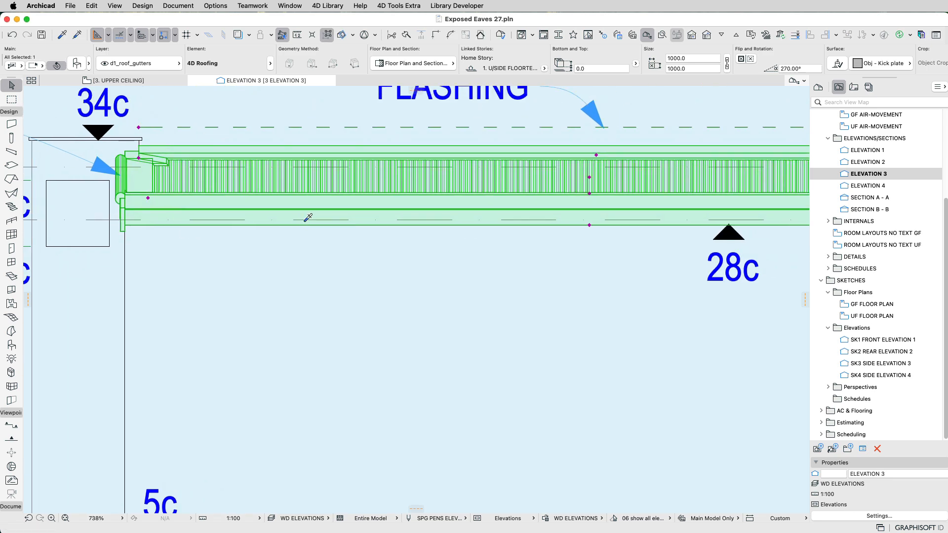
# Pull a downpipe from the 10° roof gutter's end at the grey wall to a position a short distance inside that wall.
pyautogui.scroll(-5, 308, 218)
pyautogui.click(596, 212)
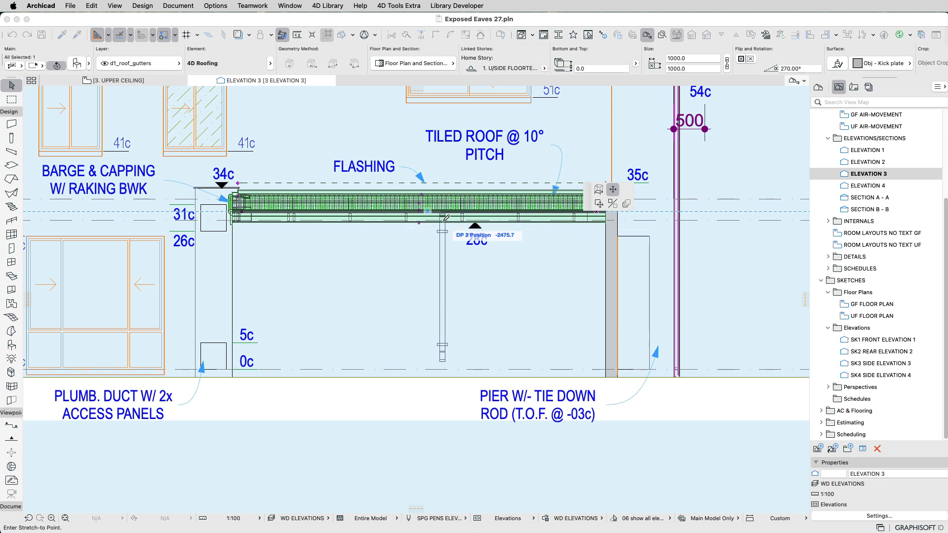
pyautogui.click(556, 231)
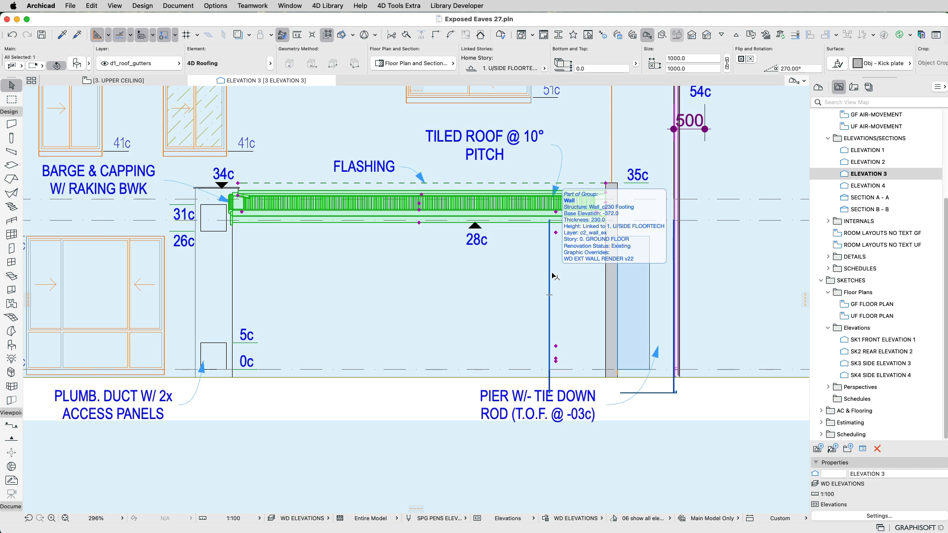
# Inspect the selected 10° roof and its new downpipe from several angles in 3D, and return to Elevation 3.
pyautogui.press('F5')
pyautogui.keyDown('shift'); pyautogui.moveTo(316, 311); pyautogui.dragTo(601, 336, button='middle'); pyautogui.keyUp('shift')
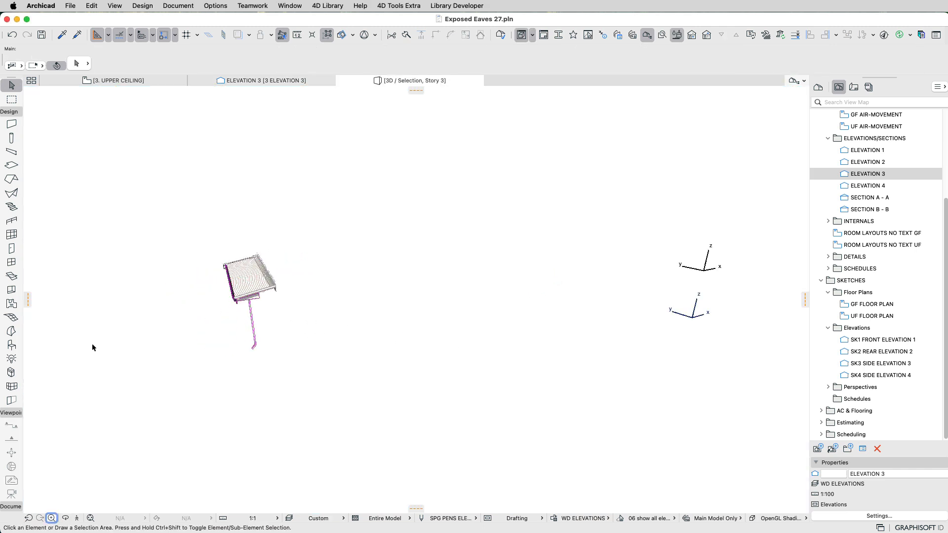
pyautogui.scroll(8, 116, 328)
pyautogui.keyDown('shift'); pyautogui.moveTo(270, 314); pyautogui.dragTo(207, 212, button='middle'); pyautogui.keyUp('shift')
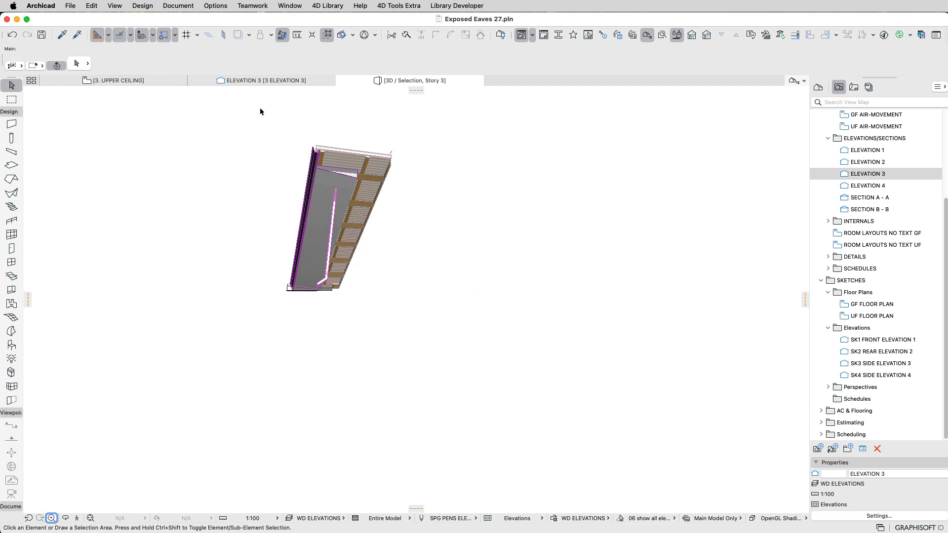
pyautogui.click(223, 81)
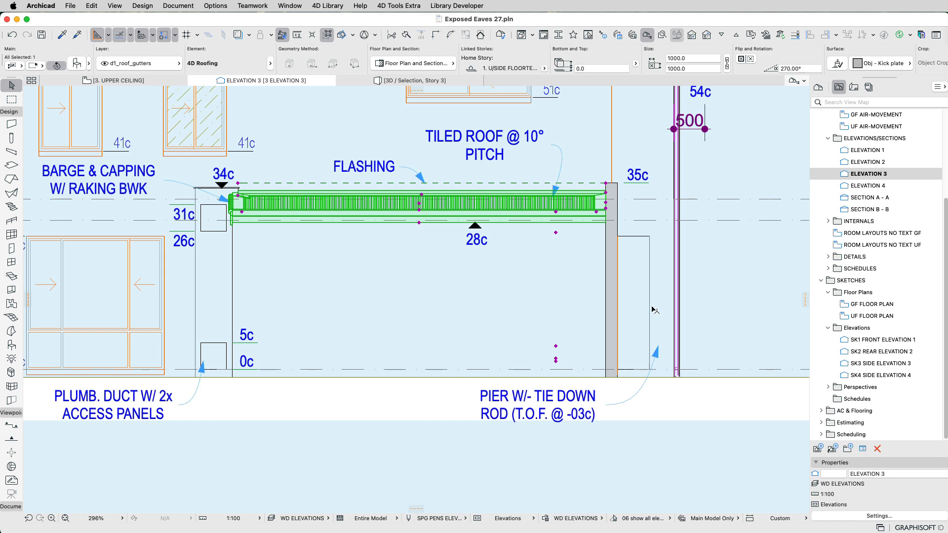
# In the 10° roof's downpipe settings, apply No Eave to DP 3, accept, and deselect the roofing object.
pyautogui.press('super+t')
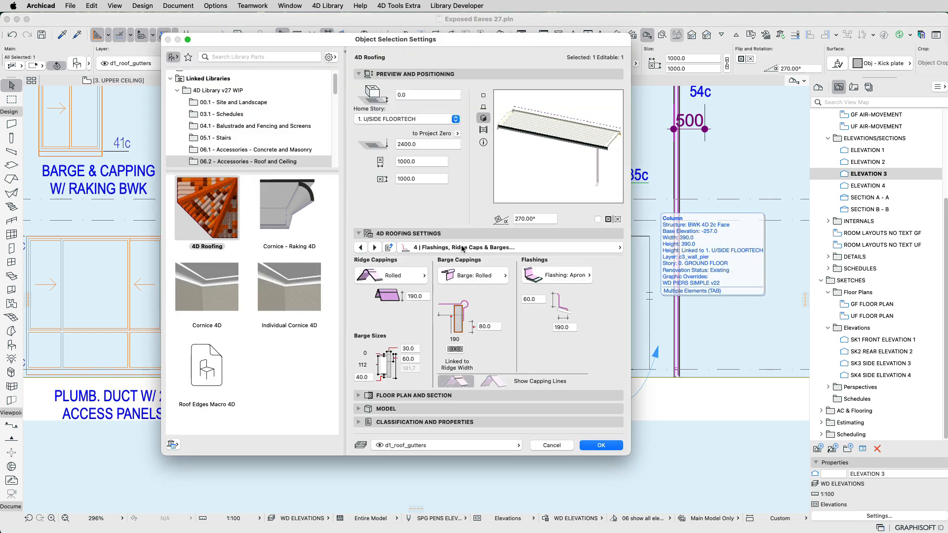
pyautogui.click(442, 247)
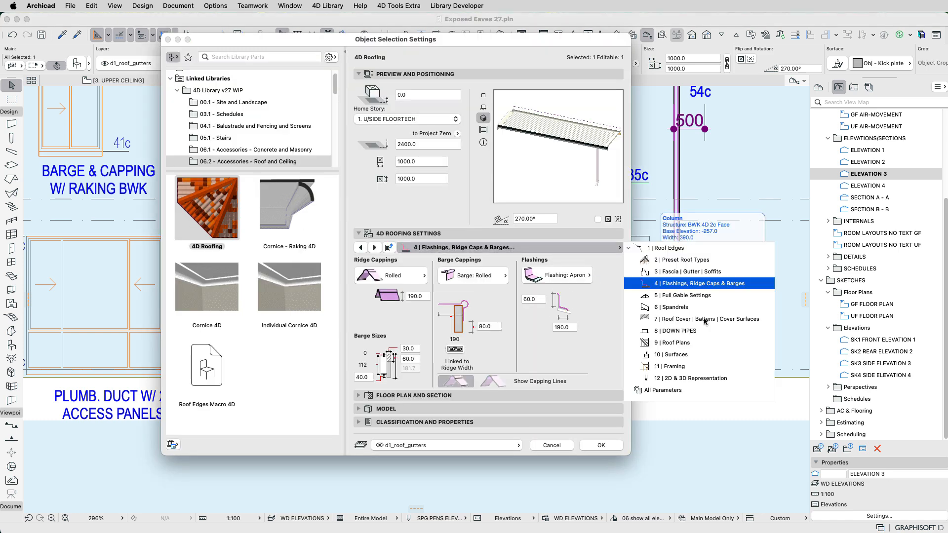
pyautogui.click(680, 330)
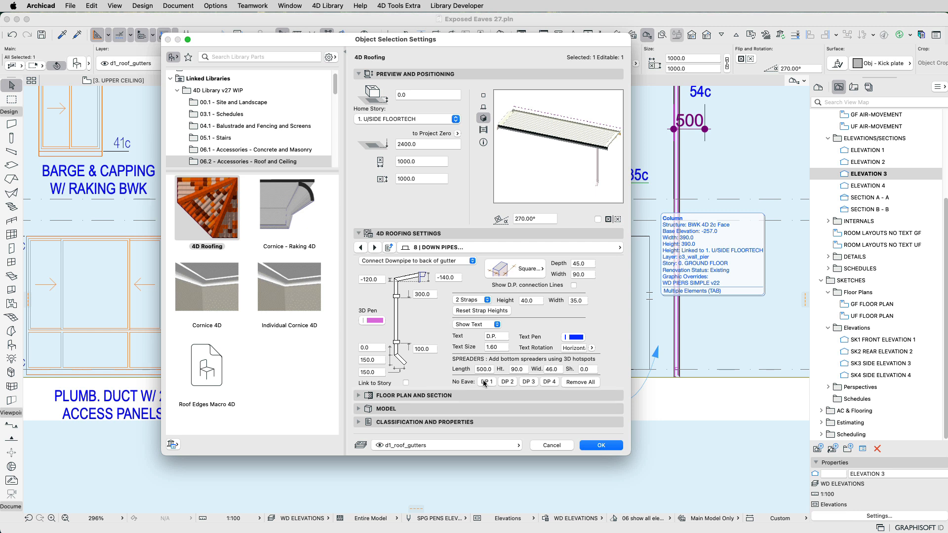
pyautogui.click(529, 381)
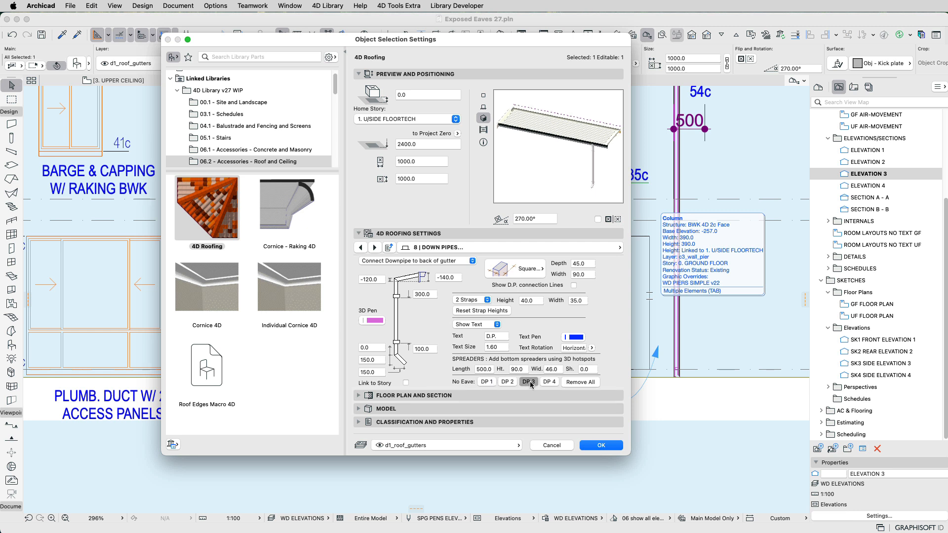
pyautogui.click(614, 445)
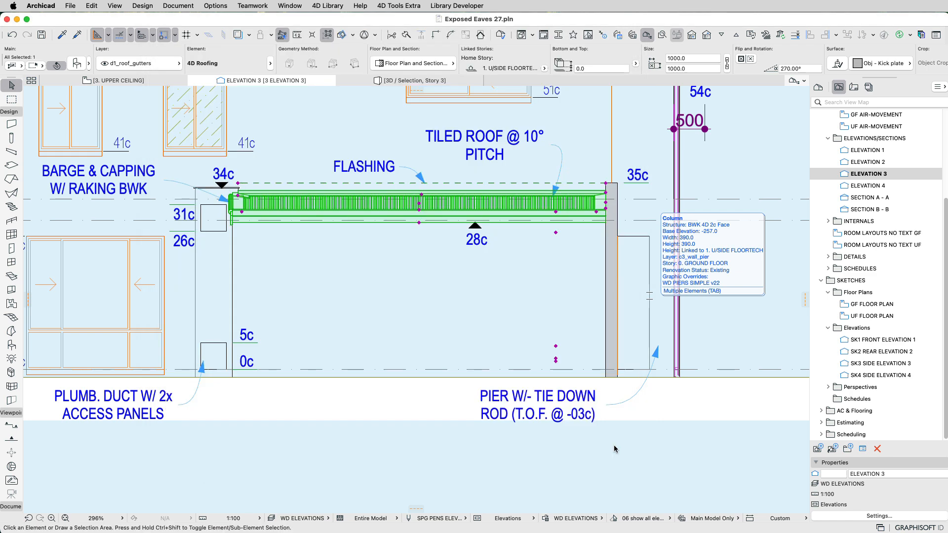
pyautogui.click(614, 445)
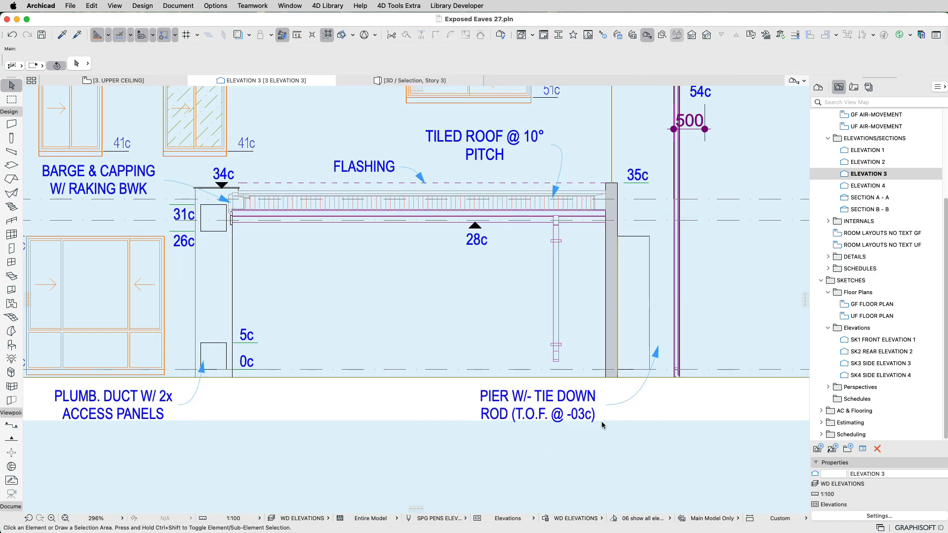
# In Elevation 3, stretch the 10° roof's downpipe down so its lower end sits just below the ground line, and deselect it.
pyautogui.scroll(5, 600, 422)
pyautogui.click(506, 295)
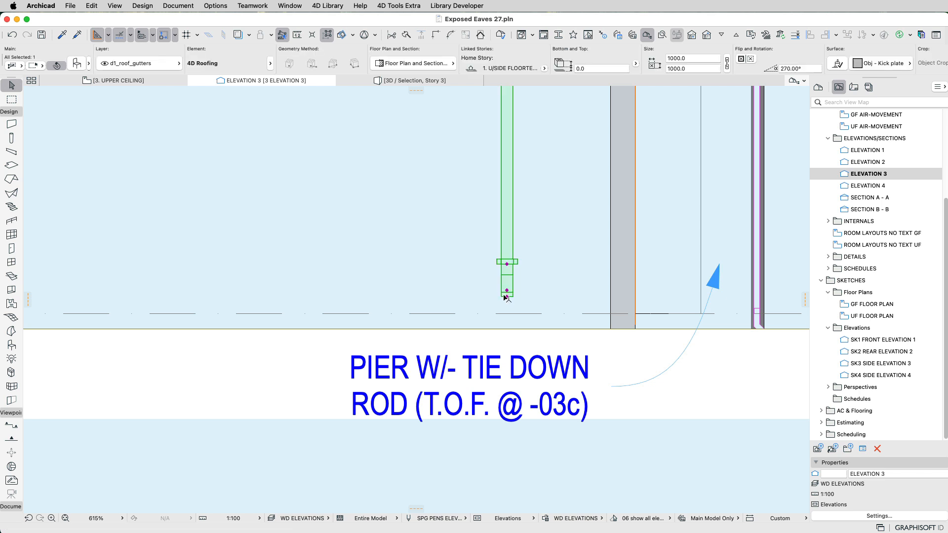
pyautogui.click(507, 297)
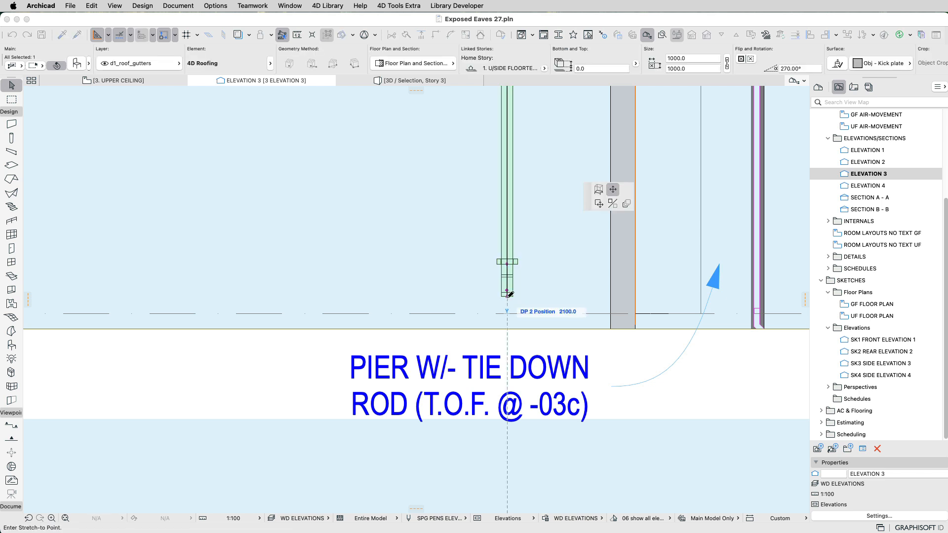
pyautogui.click(506, 338)
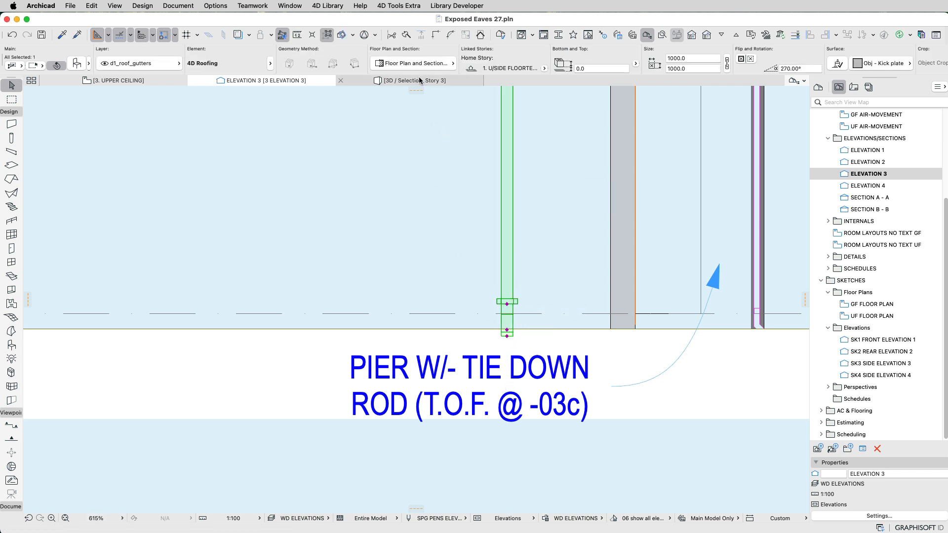
pyautogui.press('Escape')
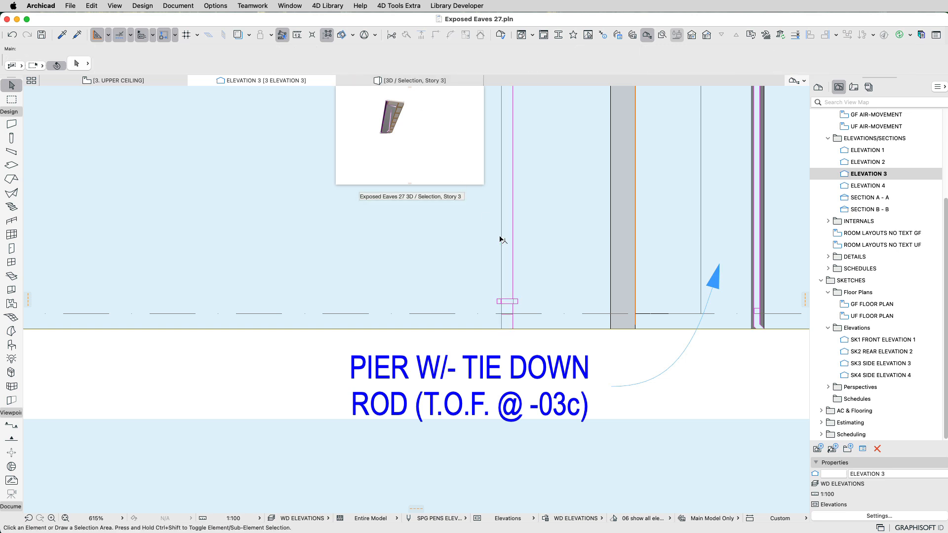
# Show the whole model in 3D and examine the lengthened downpipe beside the garage wall.
pyautogui.click(409, 81)
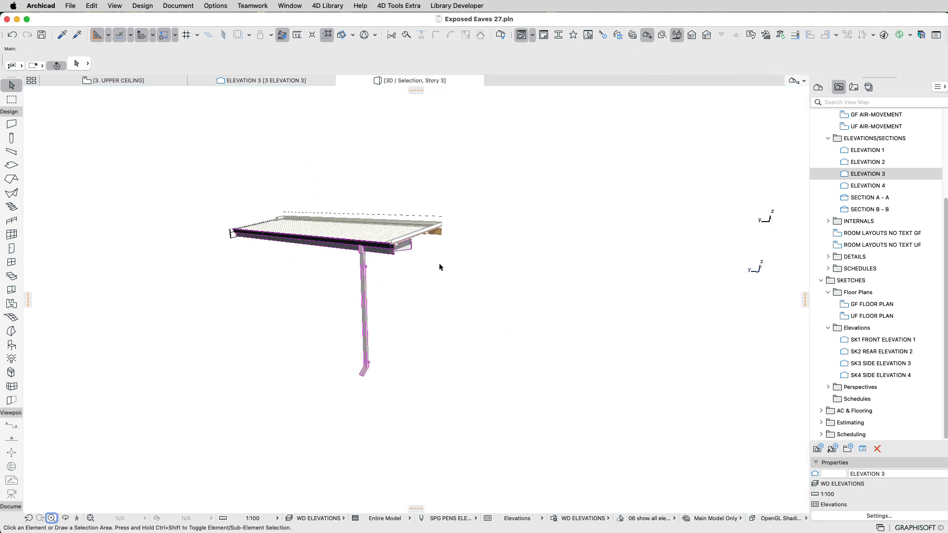
pyautogui.press('super+F5')
pyautogui.keyDown('shift'); pyautogui.moveTo(315, 320); pyautogui.dragTo(498, 341, button='middle'); pyautogui.keyUp('shift')
pyautogui.scroll(5, 389, 364)
pyautogui.keyDown('shift'); pyautogui.moveTo(385, 357); pyautogui.dragTo(193, 335, button='middle'); pyautogui.keyUp('shift')
pyautogui.keyDown('shift'); pyautogui.moveTo(361, 373); pyautogui.dragTo(571, 371, button='middle'); pyautogui.keyUp('shift')
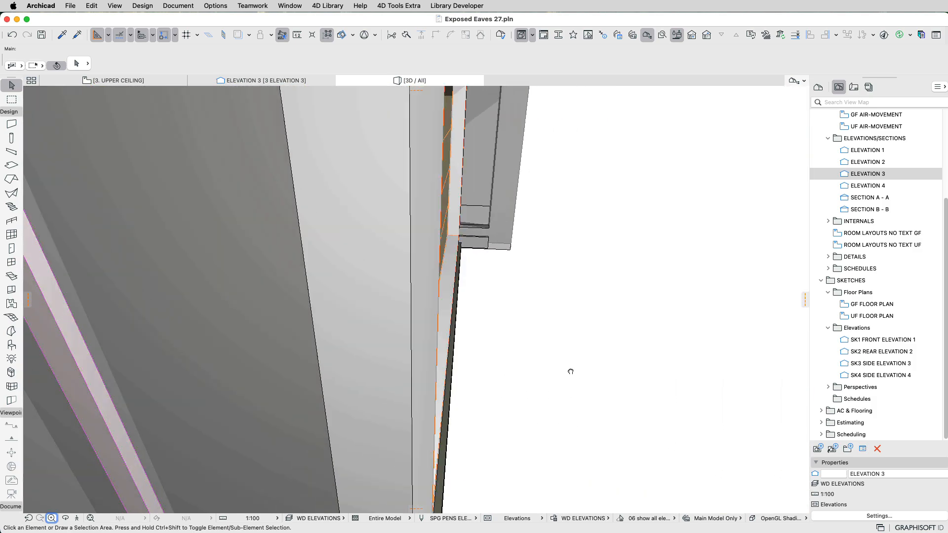
pyautogui.scroll(-10, 571, 366)
pyautogui.keyDown('shift'); pyautogui.moveTo(522, 349); pyautogui.dragTo(338, 324, button='middle'); pyautogui.keyUp('shift')
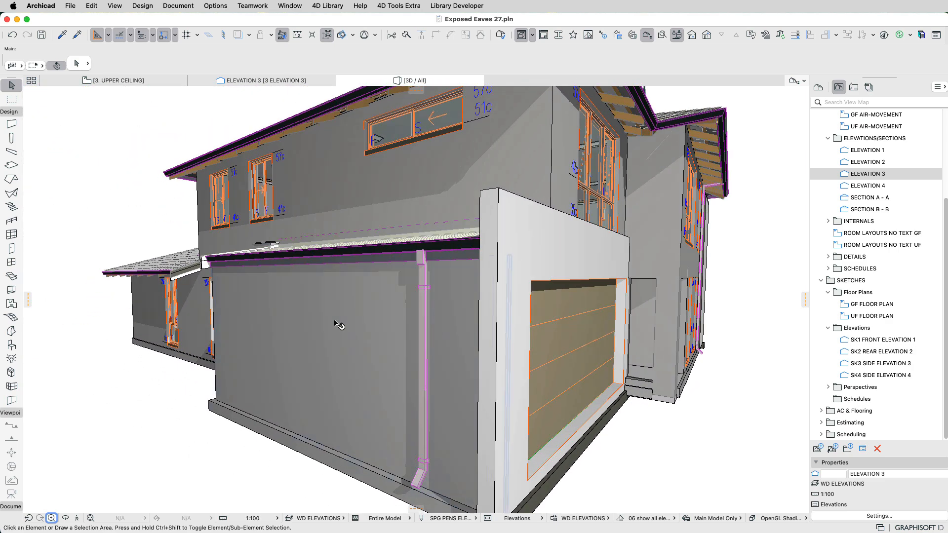
# In SK1 Front Elevation 1, set the sloping edge on the front gable roofing object's left side to Hip, accept, and deselect it.
pyautogui.doubleClick(881, 149)
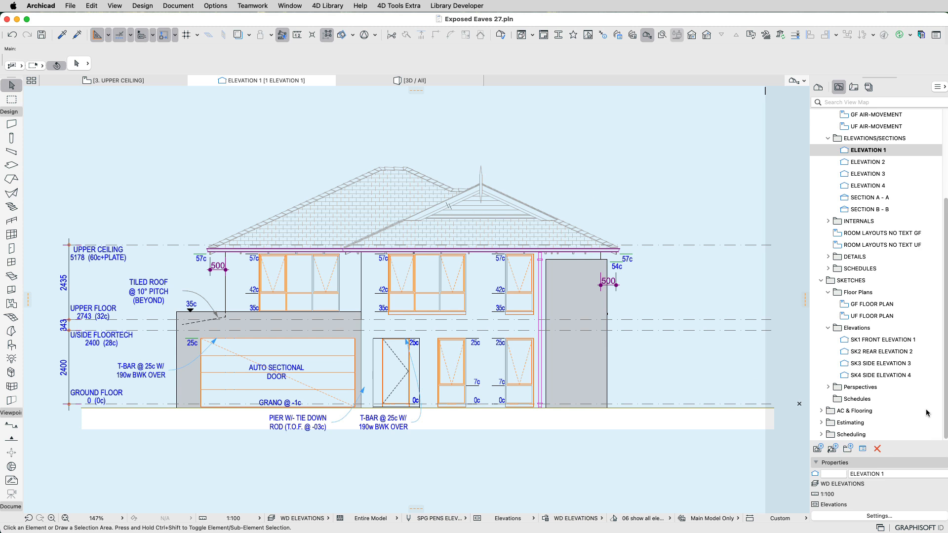
pyautogui.click(888, 341)
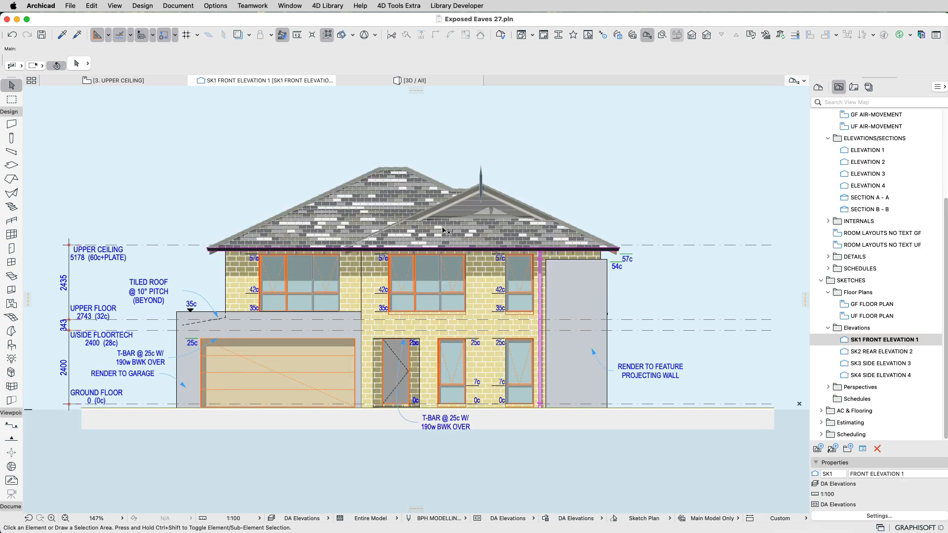
pyautogui.click(436, 213)
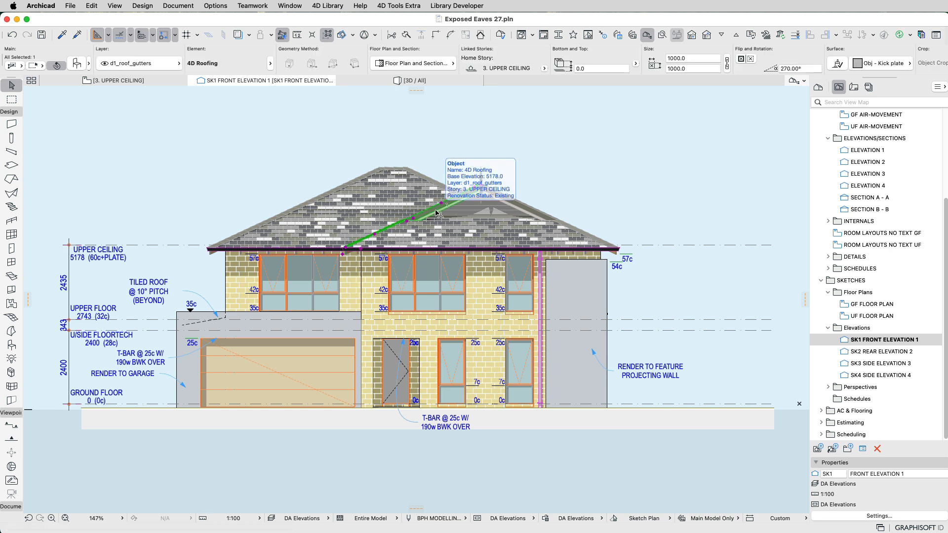
pyautogui.click(439, 232)
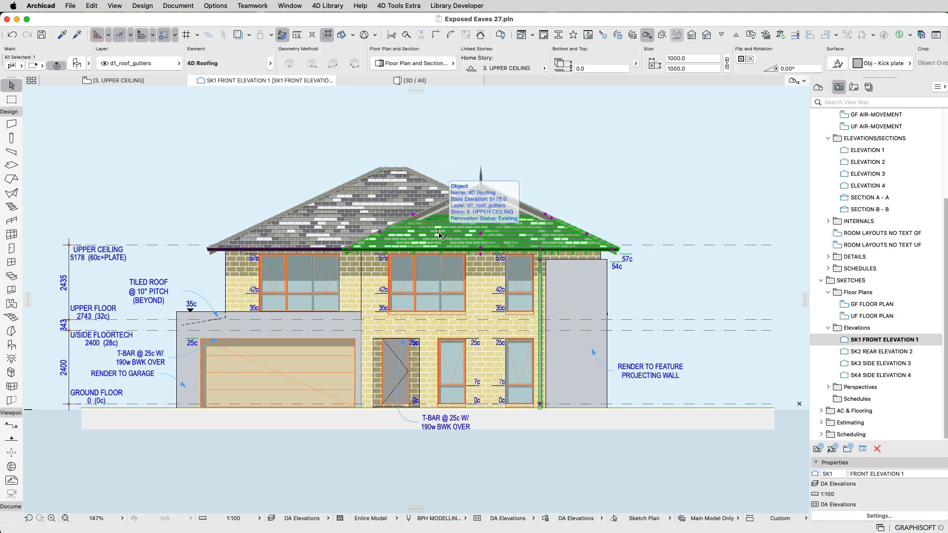
pyautogui.doubleClick(439, 232)
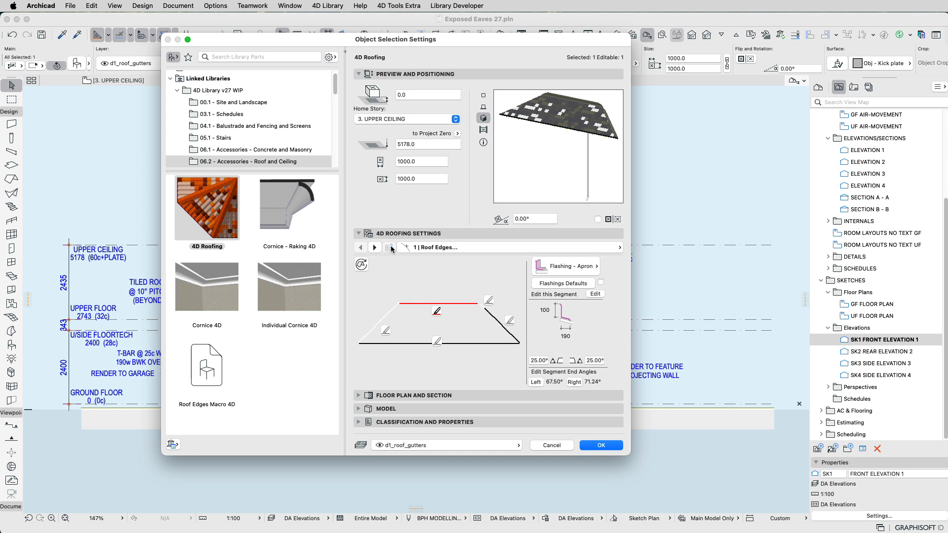
pyautogui.click(385, 331)
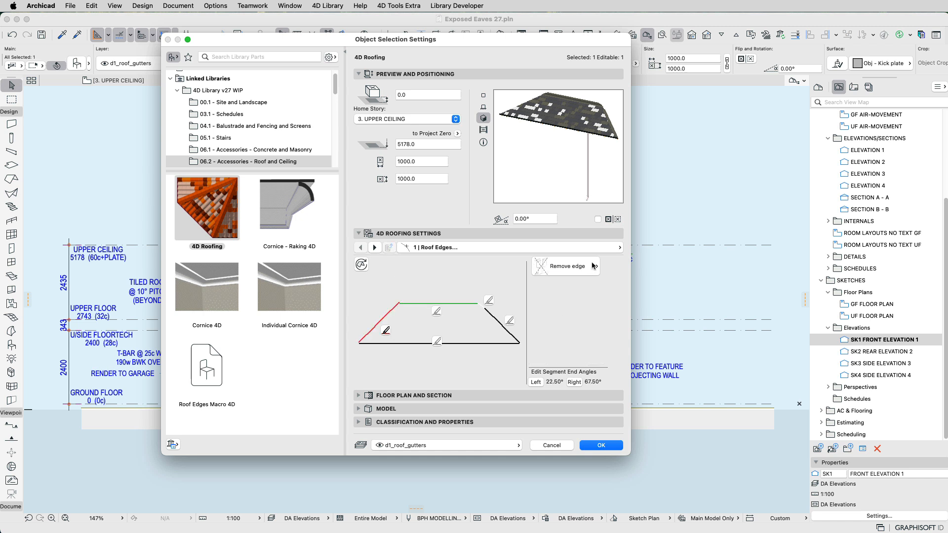
pyautogui.click(568, 266)
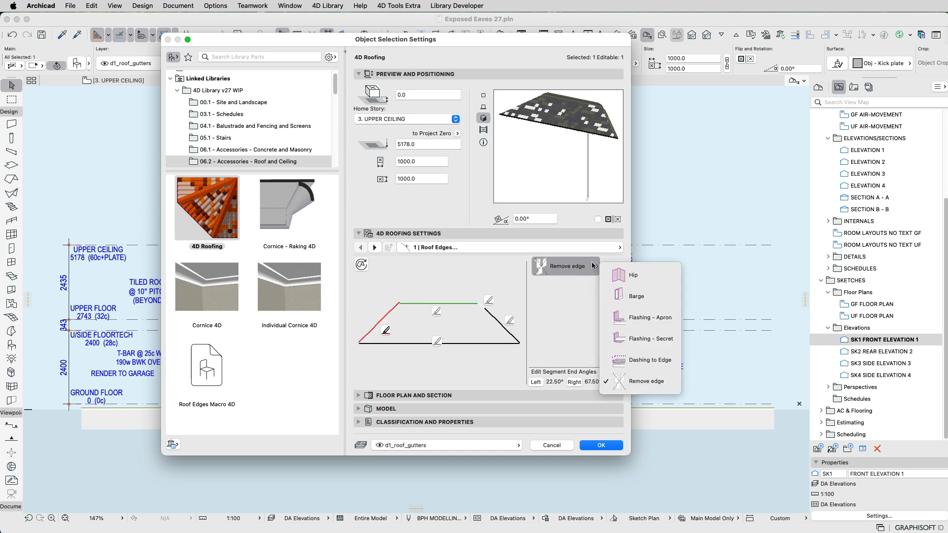
pyautogui.click(636, 275)
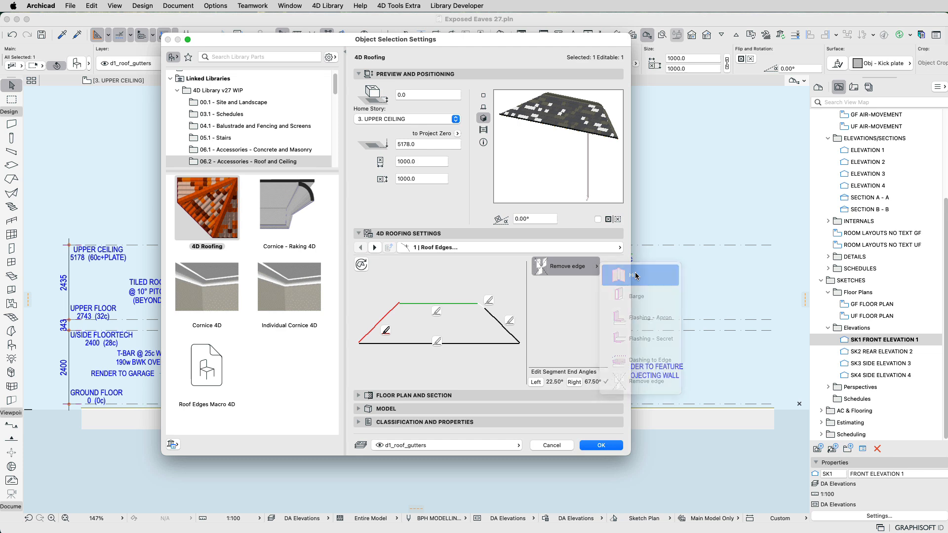
pyautogui.click(602, 446)
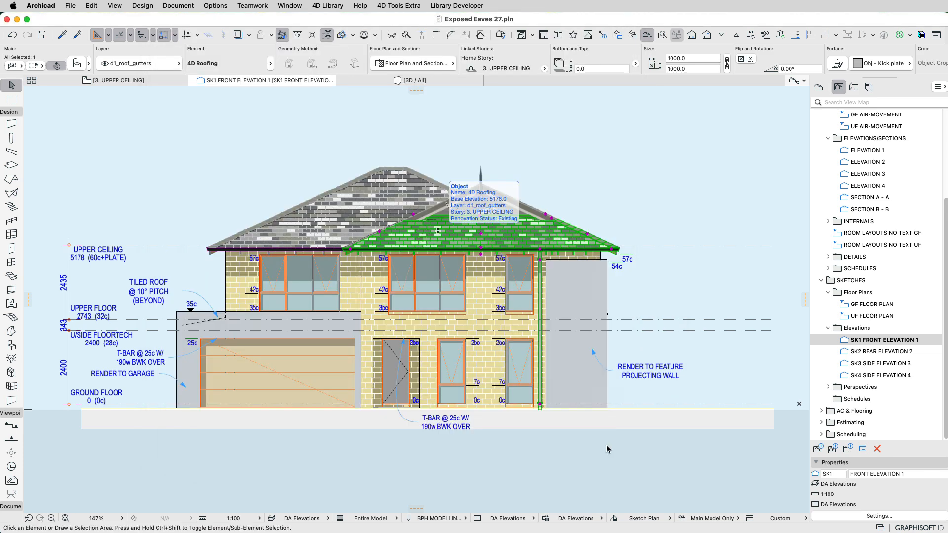
pyautogui.press('Escape')
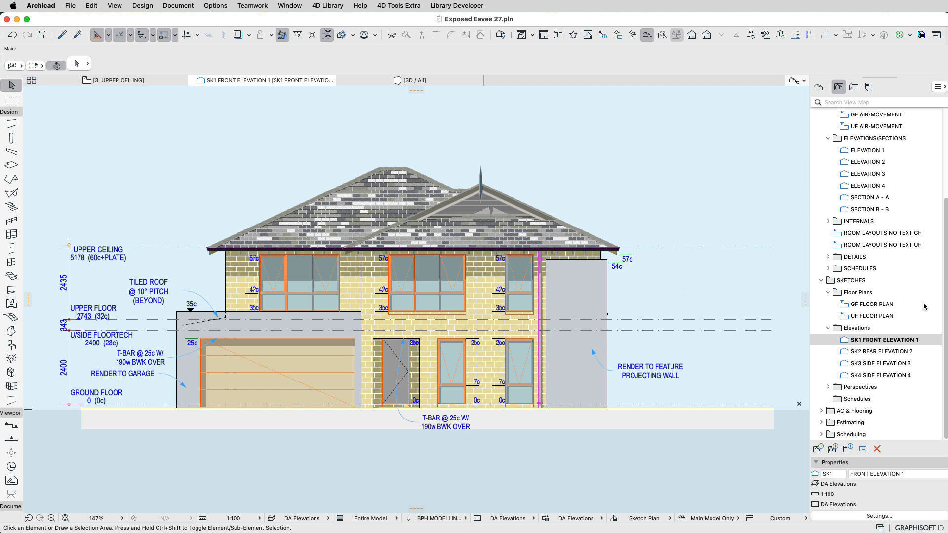
# Compare both front elevations, then in Elevation 1's Model View Options override the roofing type with Flat and the ridge caps with None.
pyautogui.doubleClick(883, 151)
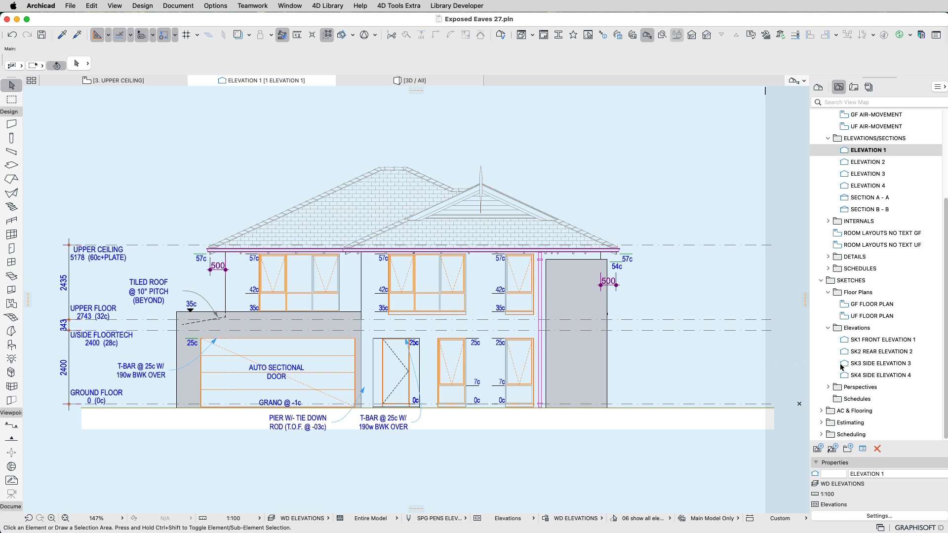
pyautogui.doubleClick(888, 340)
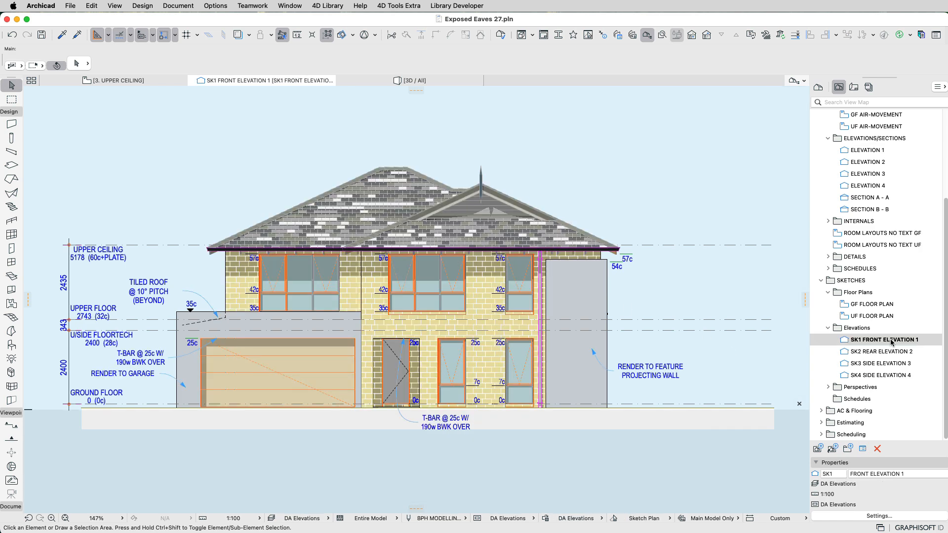
pyautogui.doubleClick(870, 150)
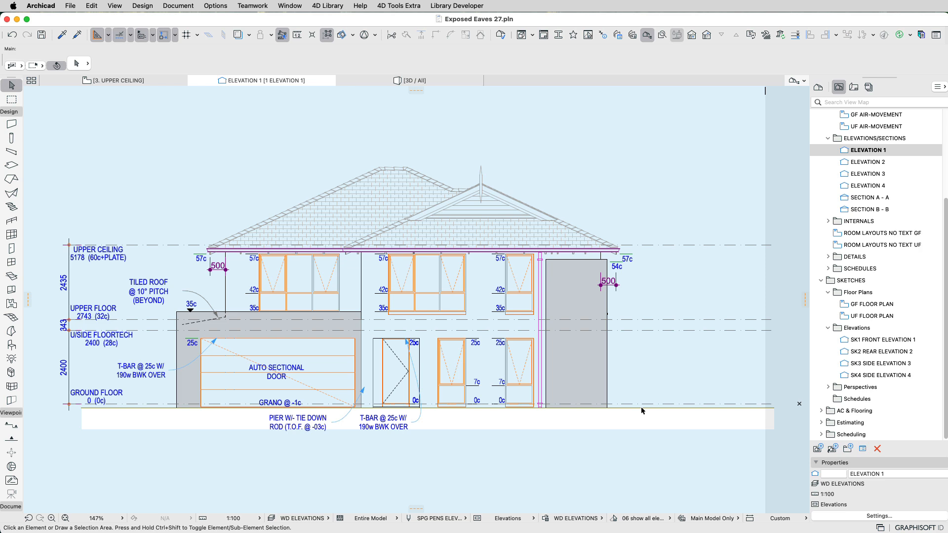
pyautogui.click(477, 518)
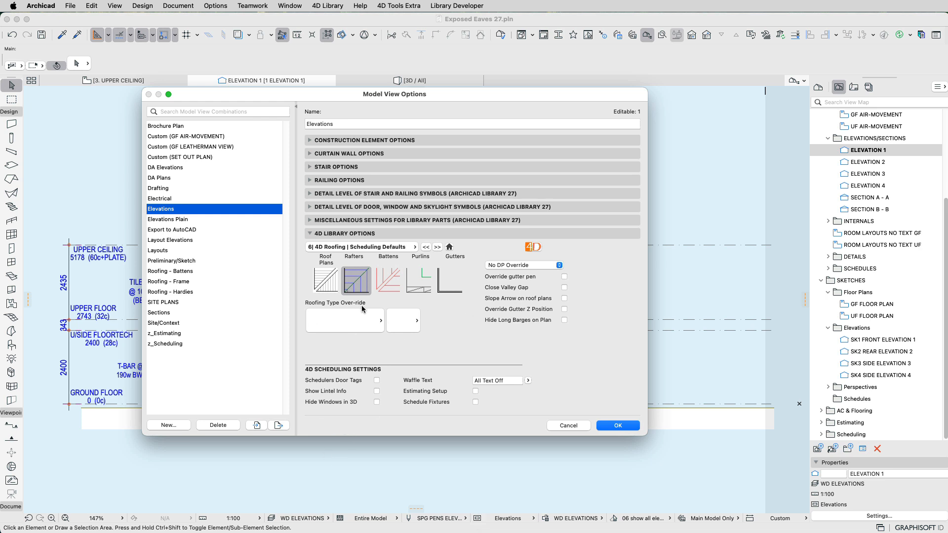
pyautogui.click(340, 322)
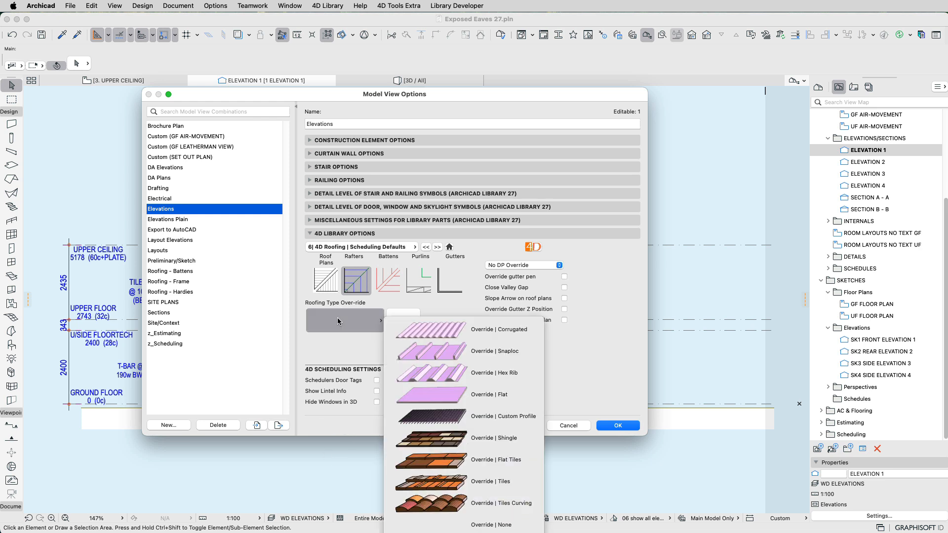
pyautogui.click(537, 400)
pyautogui.click(403, 320)
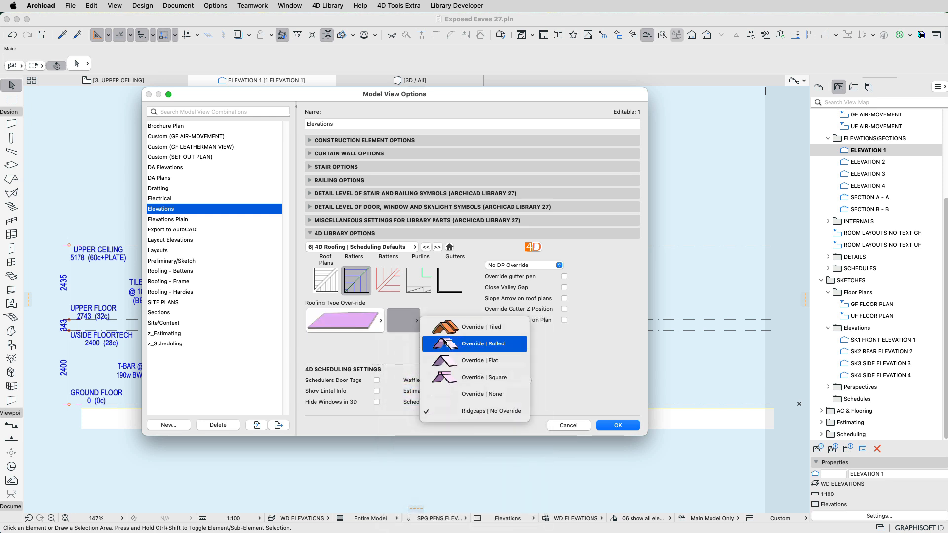
pyautogui.click(519, 401)
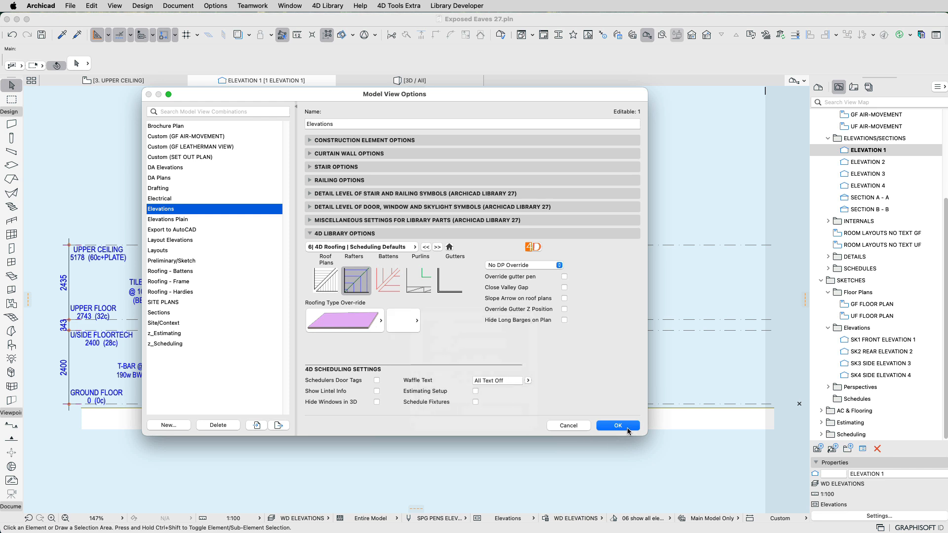
pyautogui.click(626, 428)
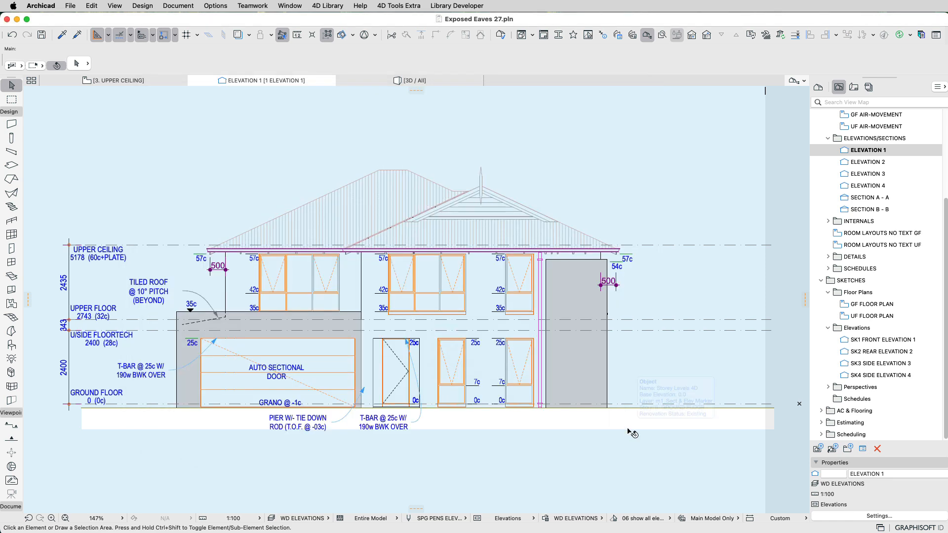
# Inspect the overridden roofing objects in Elevation 1 and in 3D, selecting the roof slope above the garage.
pyautogui.click(500, 232)
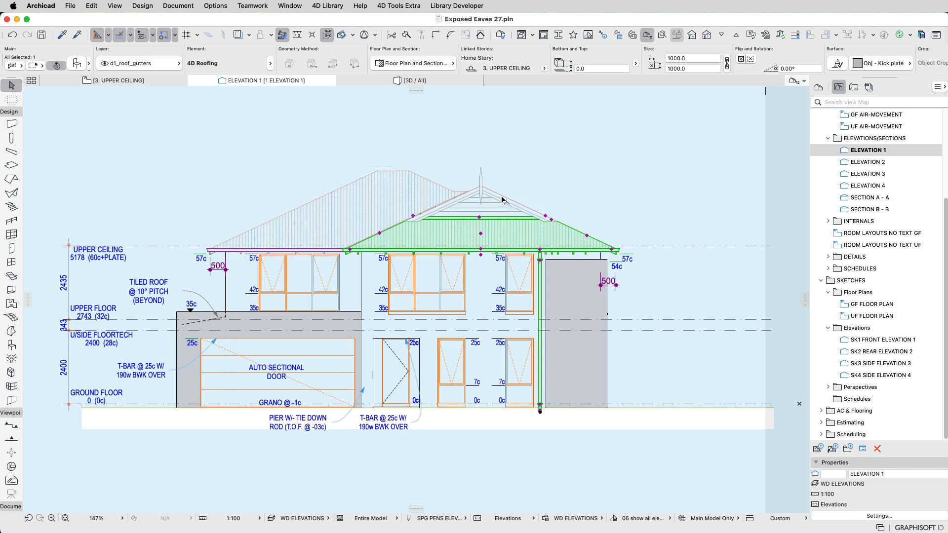
pyautogui.click(586, 160)
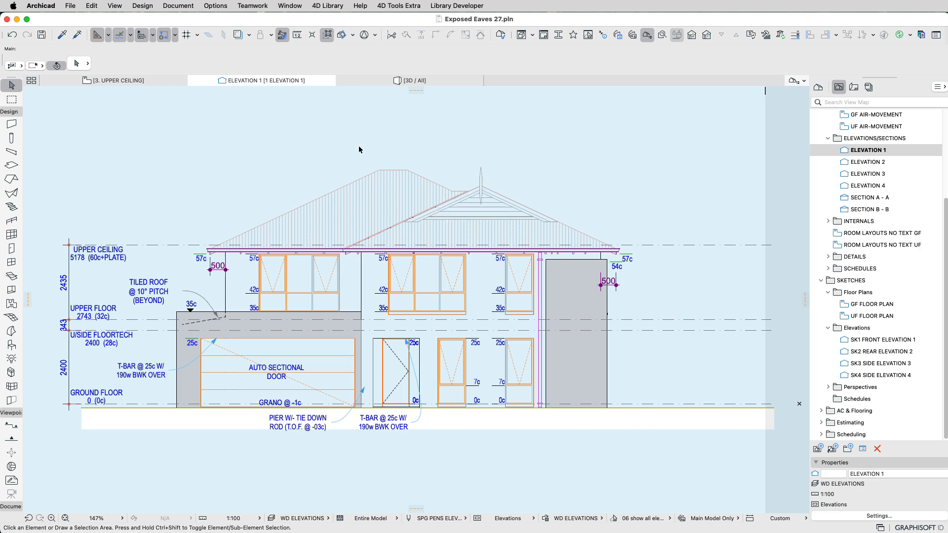
pyautogui.click(374, 203)
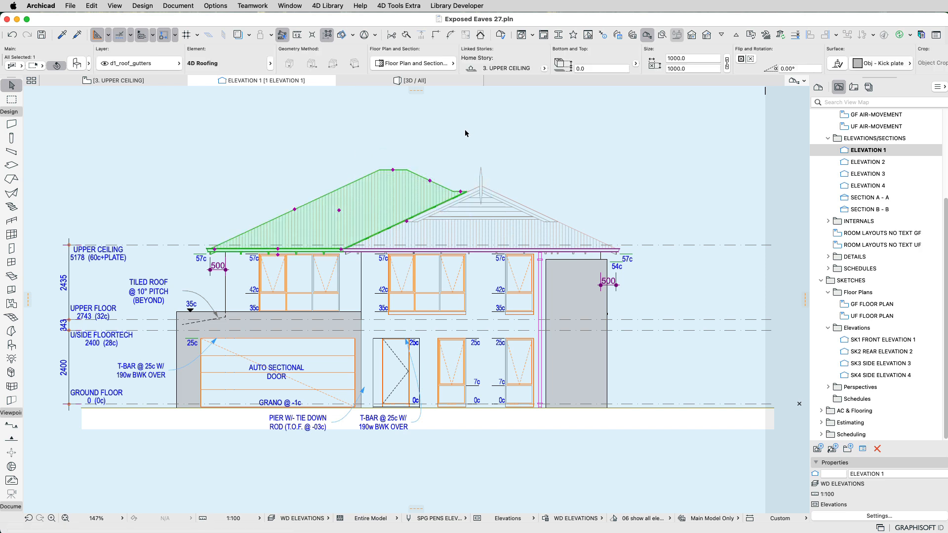
pyautogui.click(428, 81)
pyautogui.moveTo(453, 217); pyautogui.dragTo(427, 305)
pyautogui.click(435, 231)
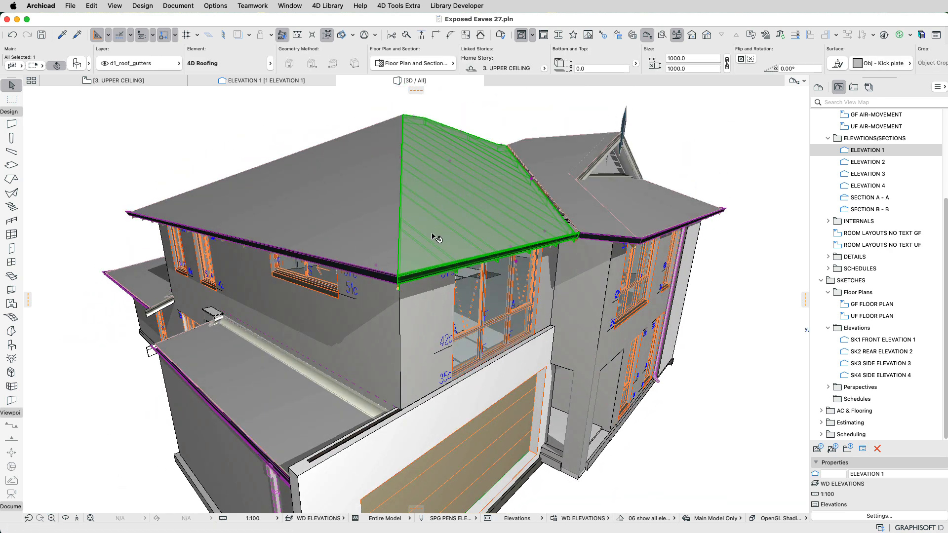
pyautogui.click(12, 179)
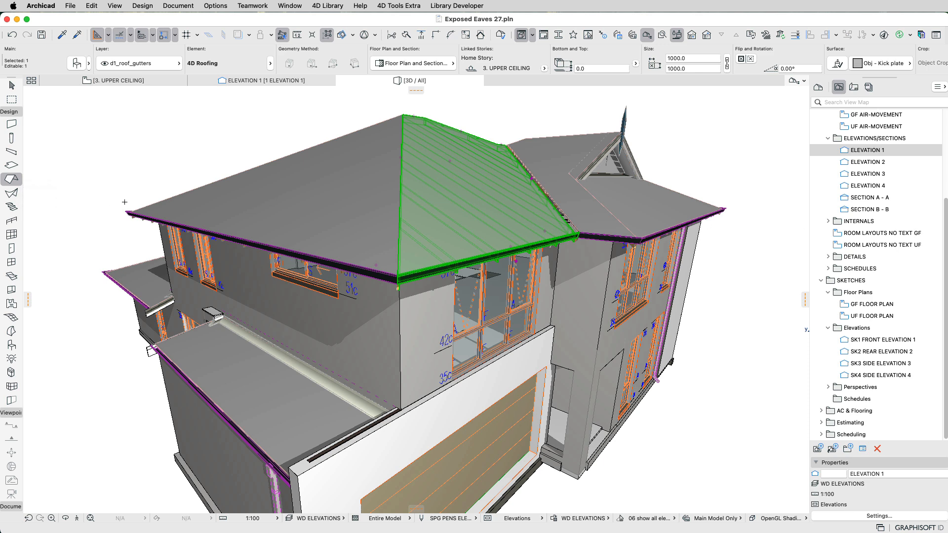
pyautogui.press('Escape')
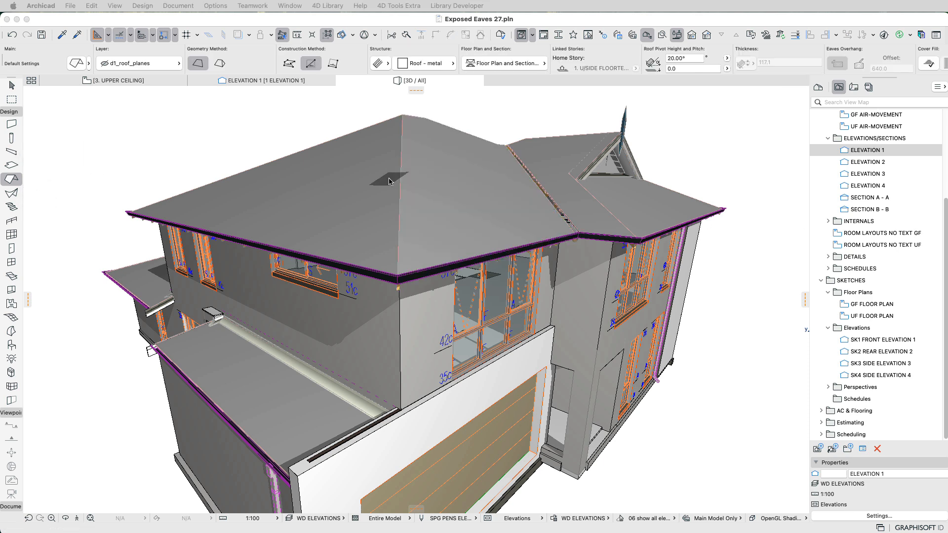
pyautogui.click(11, 85)
# Assign the Roof - Colorbond Roof surface as flat sheet material to the upper roof slope above the garage and accept.
pyautogui.click(479, 196)
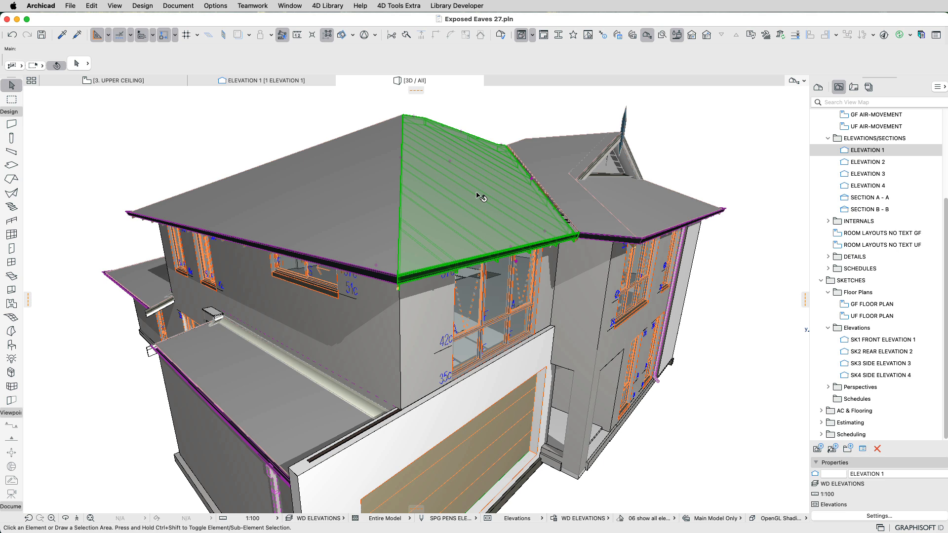
pyautogui.moveTo(480, 197); pyautogui.dragTo(474, 195)
pyautogui.press('Escape')
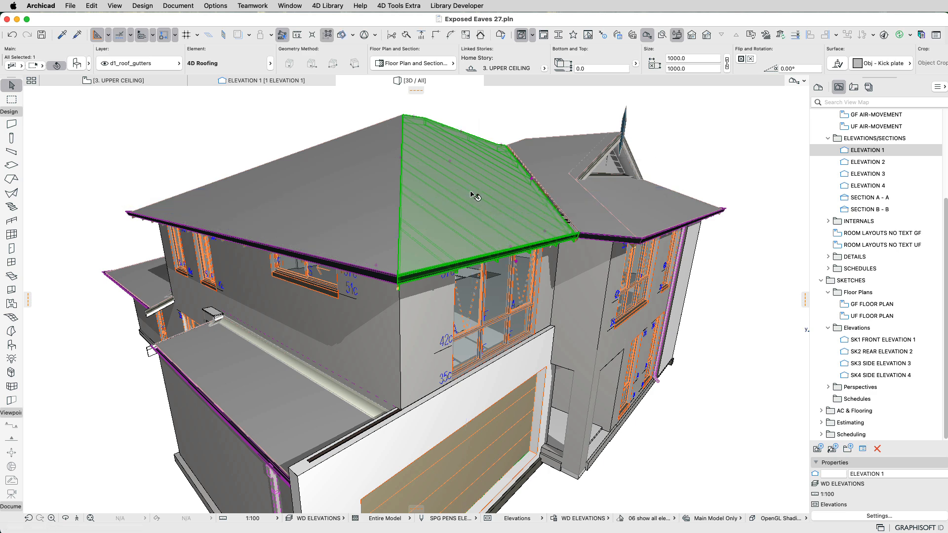
pyautogui.press('super+t')
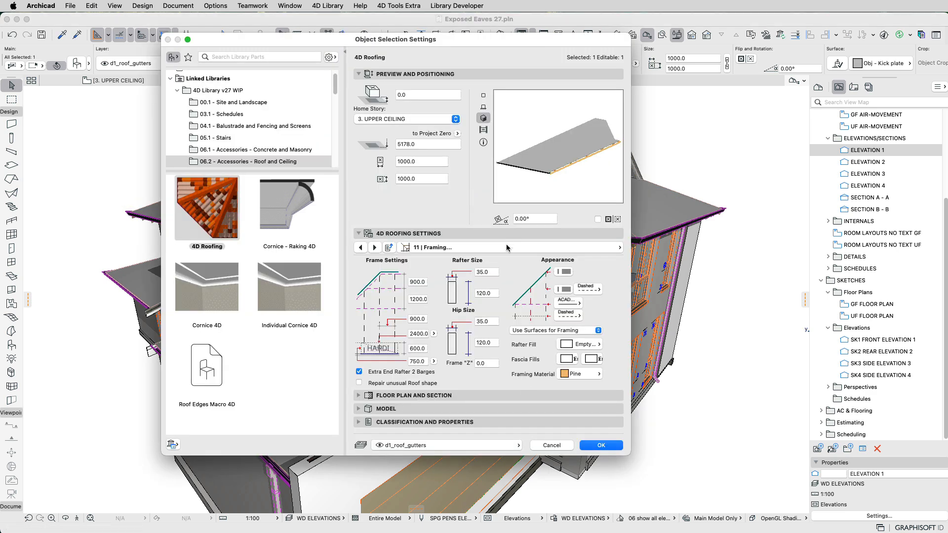
pyautogui.click(593, 248)
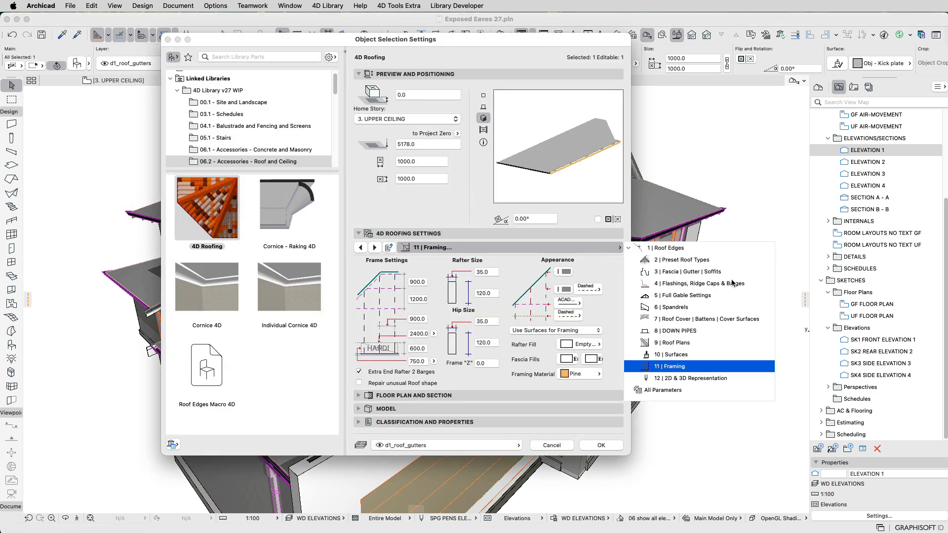
pyautogui.click(719, 355)
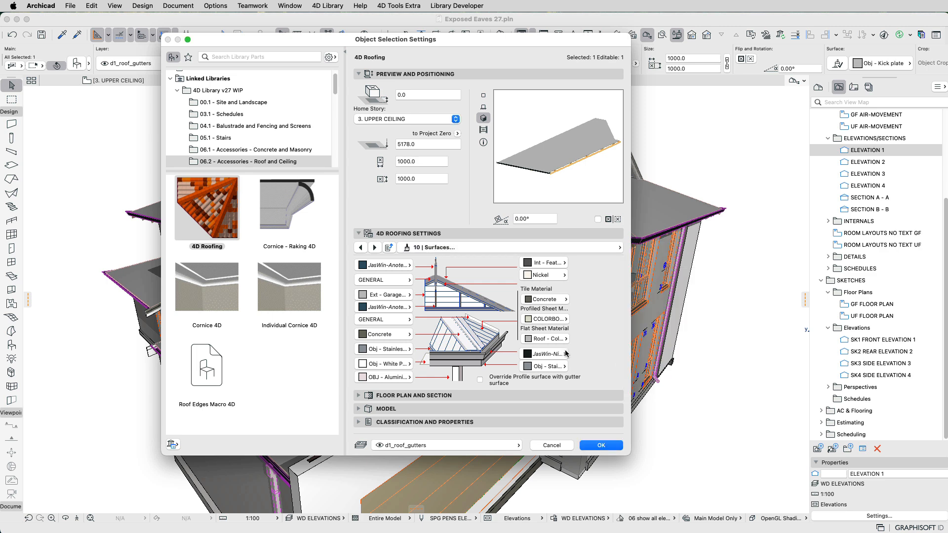
pyautogui.click(543, 339)
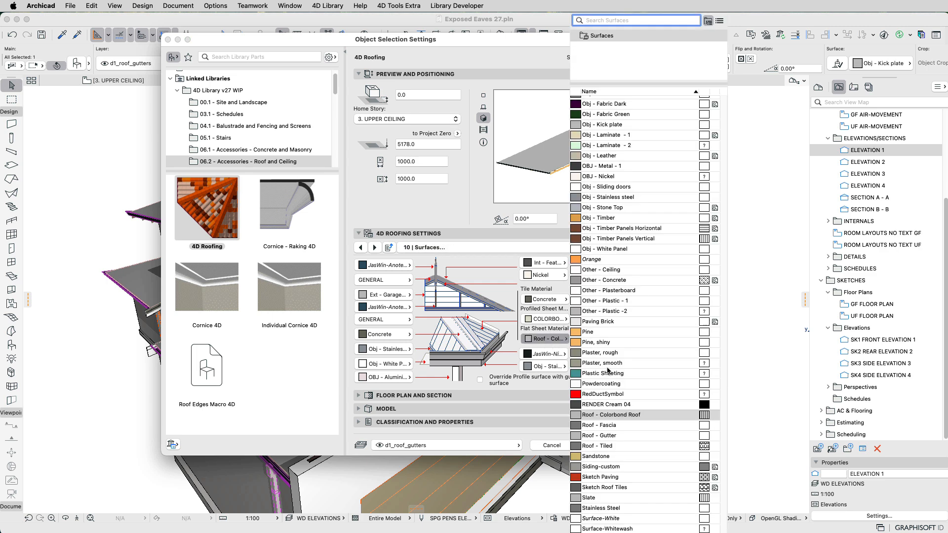
pyautogui.click(653, 420)
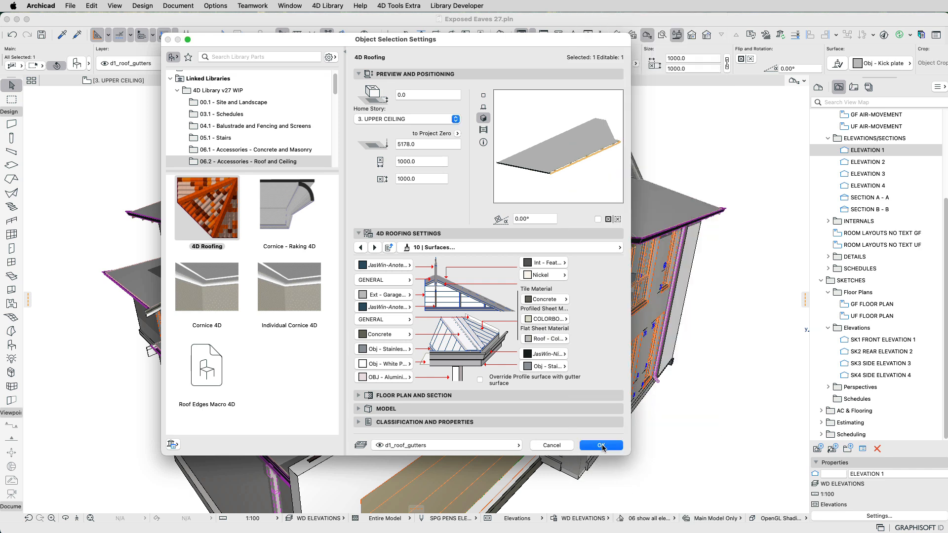
pyautogui.click(600, 446)
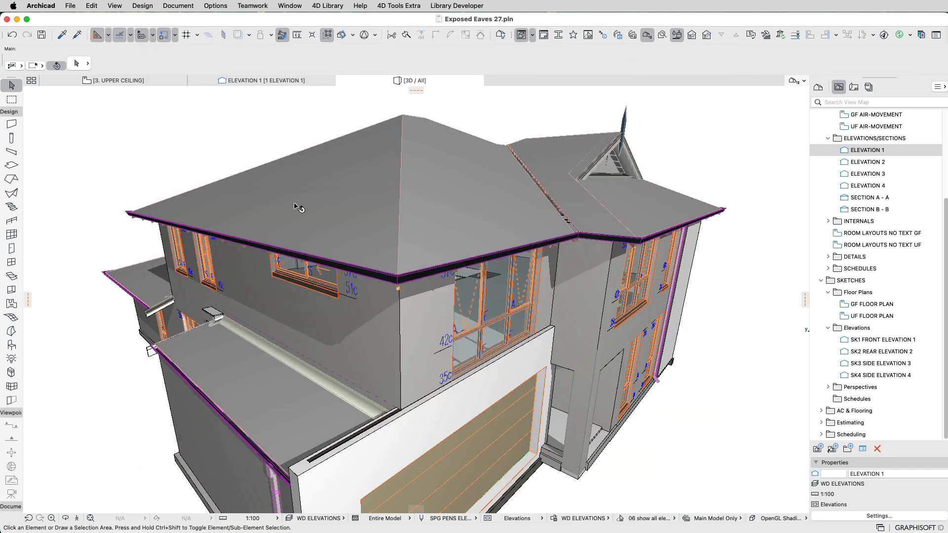
# Select all 4D Roofing objects with Find & Select and set their flat sheet material to Roof - Fascia.
pyautogui.press('super+f')
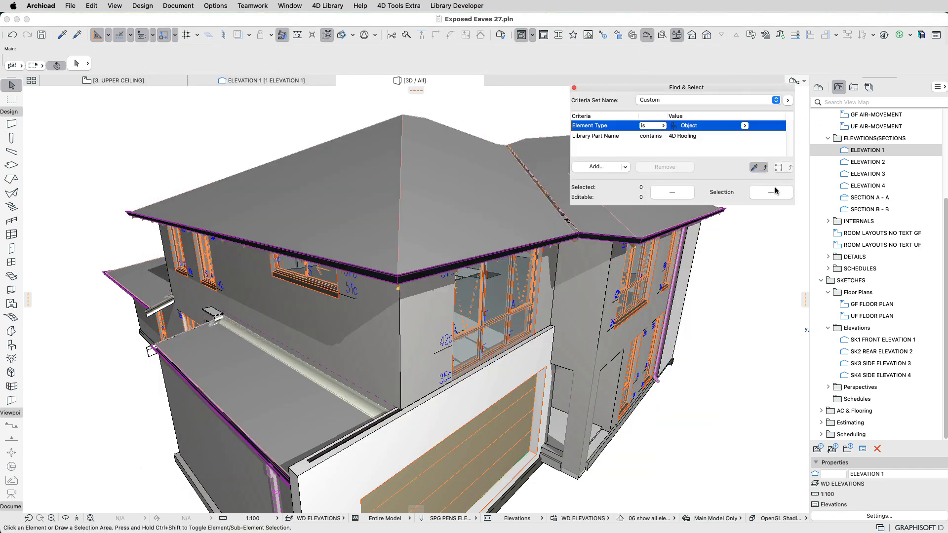
pyautogui.click(775, 191)
pyautogui.press('super+t')
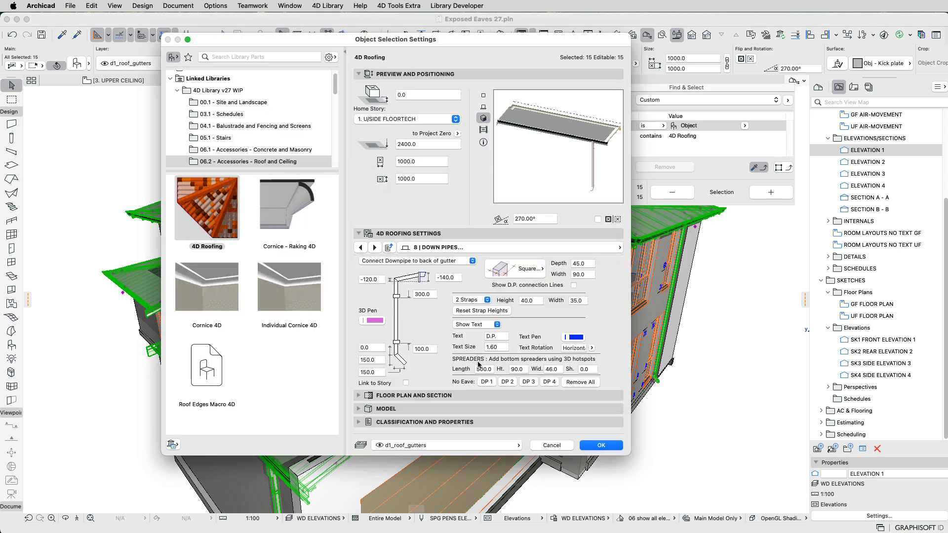
pyautogui.click(491, 249)
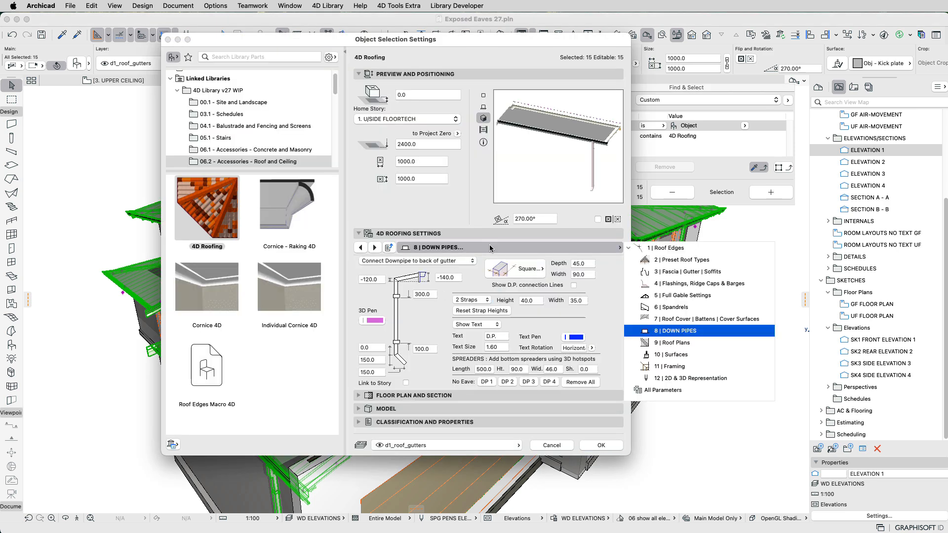
pyautogui.click(683, 354)
pyautogui.click(555, 339)
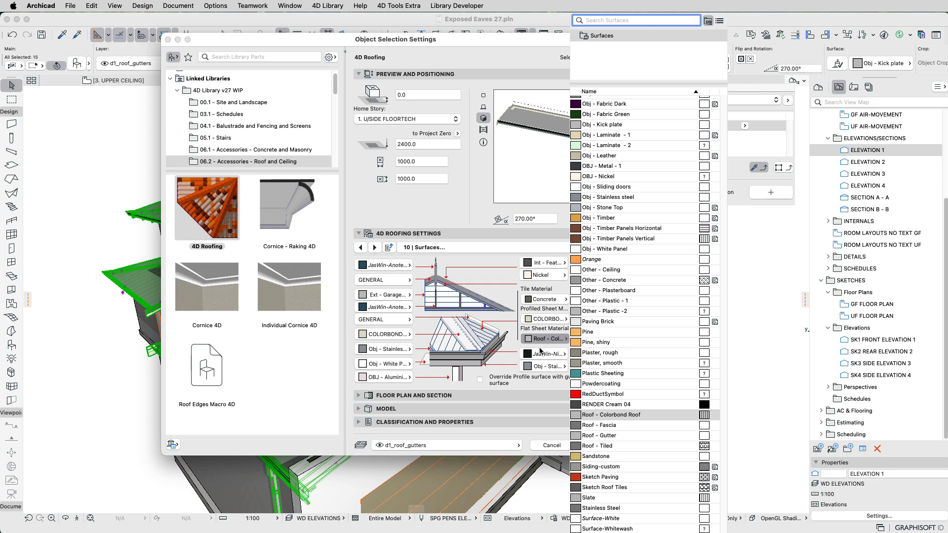
pyautogui.click(691, 426)
pyautogui.click(604, 446)
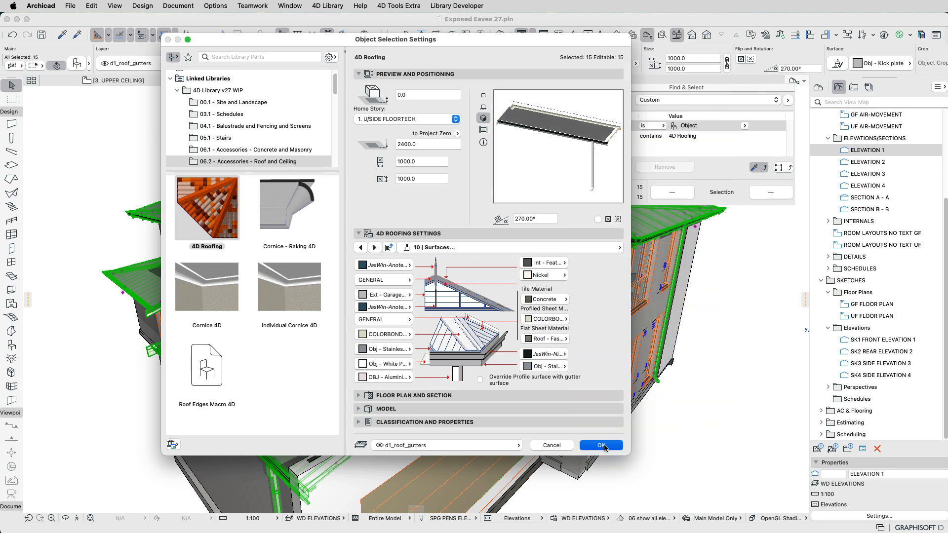
pyautogui.click(727, 371)
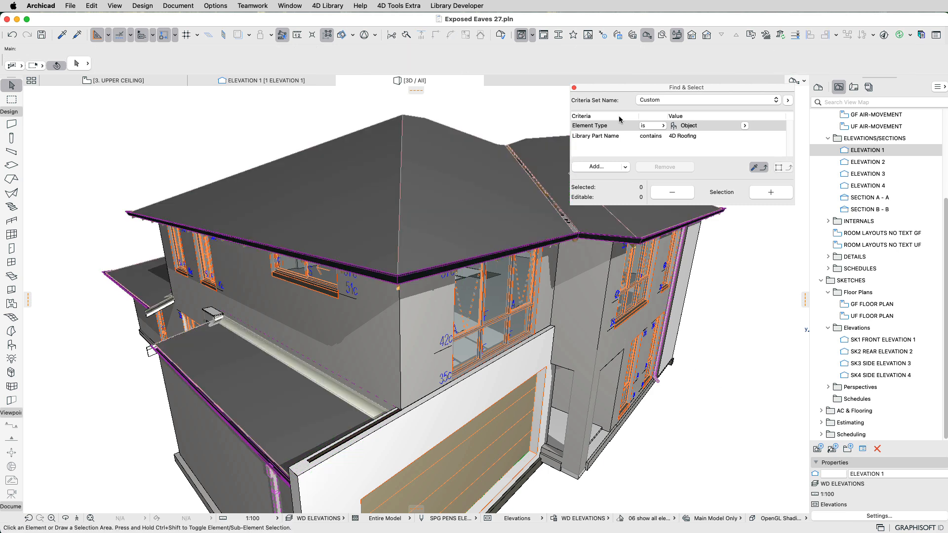
pyautogui.click(574, 88)
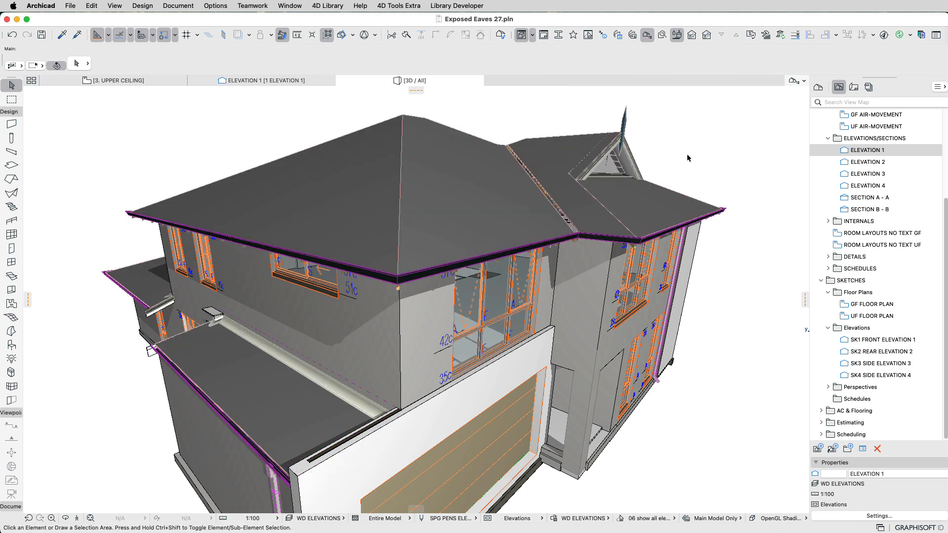
# Open Elevation 1 and examine the sloping valley line between the main roof and the front gable roof.
pyautogui.doubleClick(871, 154)
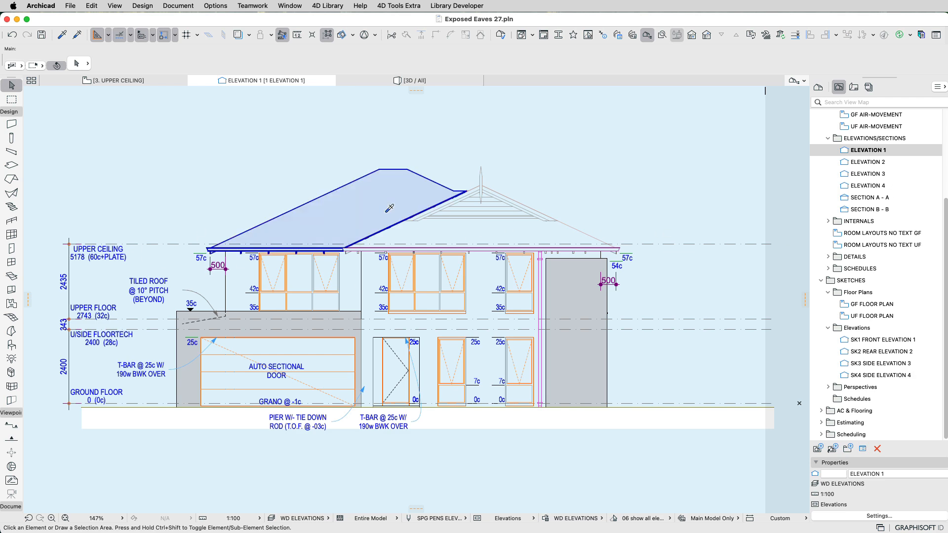
pyautogui.scroll(5, 387, 211)
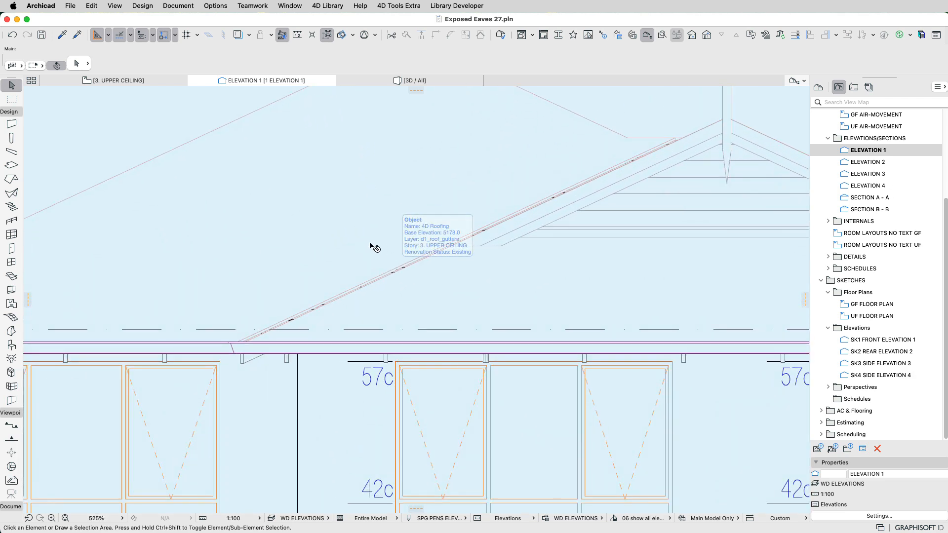
pyautogui.scroll(3, 324, 319)
pyautogui.scroll(1, 324, 319)
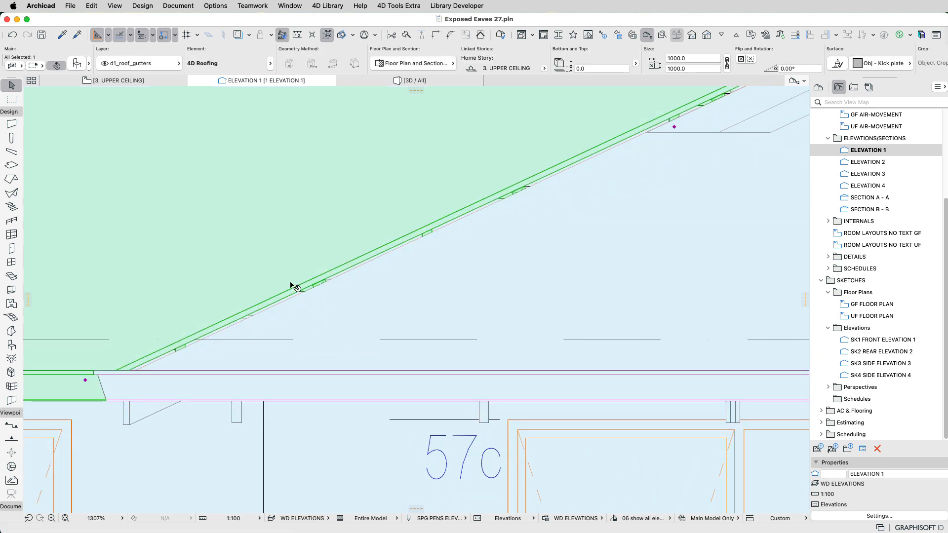
# In the 3D view's Model View Options, turn on Close Valley Gap for 4D Roofing and accept.
pyautogui.click(451, 81)
pyautogui.keyDown('shift'); pyautogui.moveTo(673, 292); pyautogui.dragTo(581, 250, button='middle'); pyautogui.keyUp('shift')
pyautogui.scroll(3, 534, 289)
pyautogui.scroll(4, 572, 238)
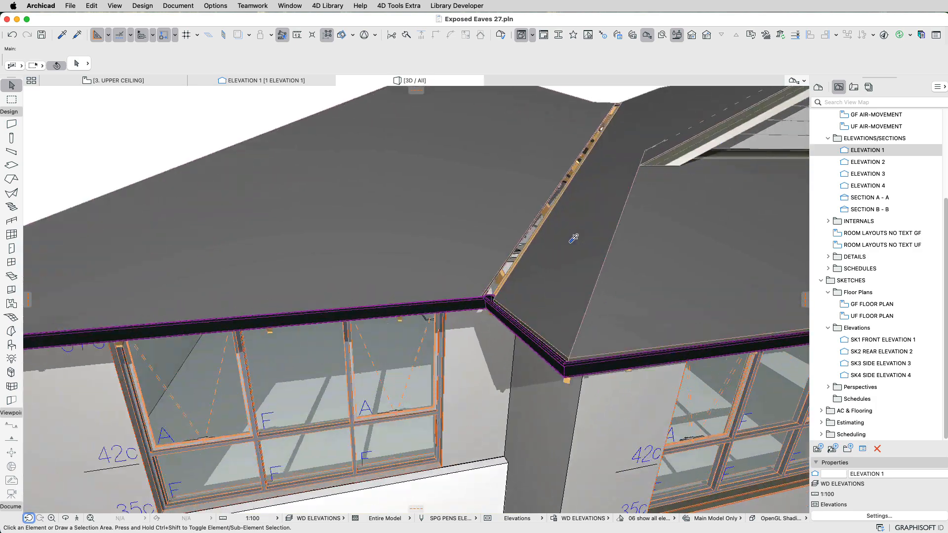
pyautogui.keyDown('shift'); pyautogui.moveTo(526, 282); pyautogui.dragTo(497, 265, button='middle'); pyautogui.keyUp('shift')
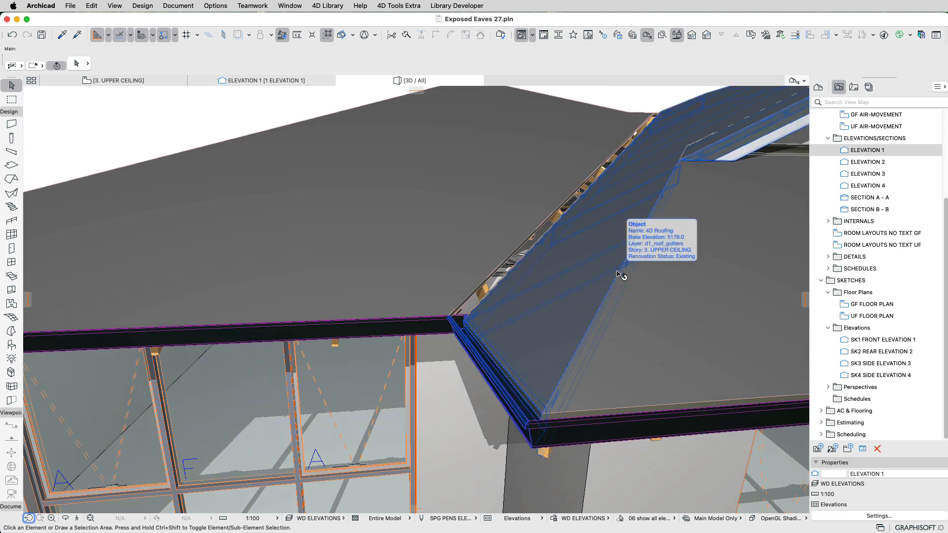
pyautogui.click(488, 520)
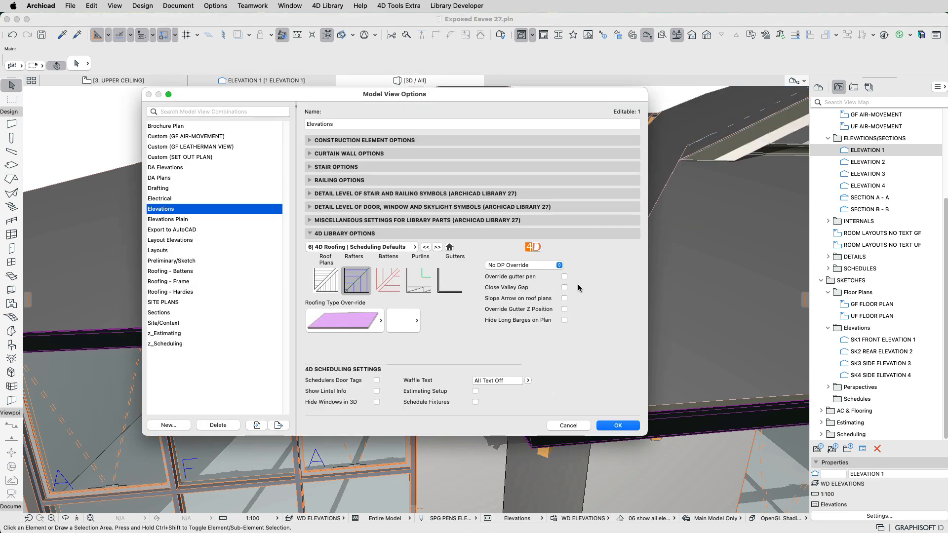
pyautogui.click(617, 425)
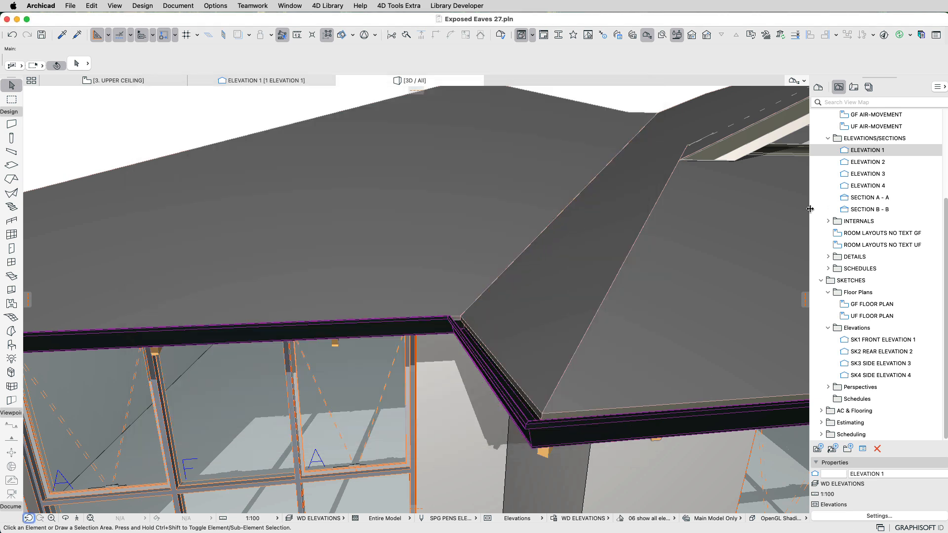
# Apply the Close Valley Gap option to Elevation 1 through its Model View Options.
pyautogui.doubleClick(896, 150)
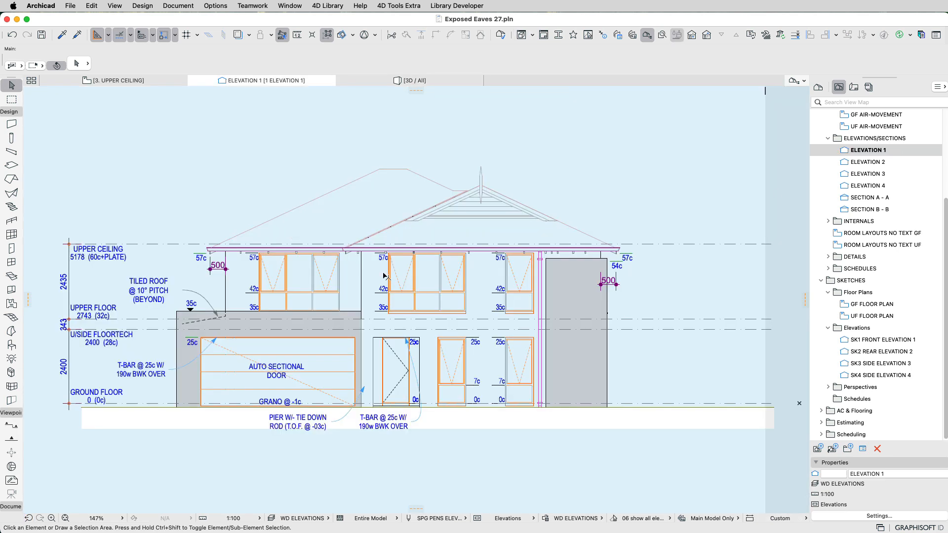
pyautogui.scroll(1, 366, 247)
pyautogui.scroll(10, 366, 247)
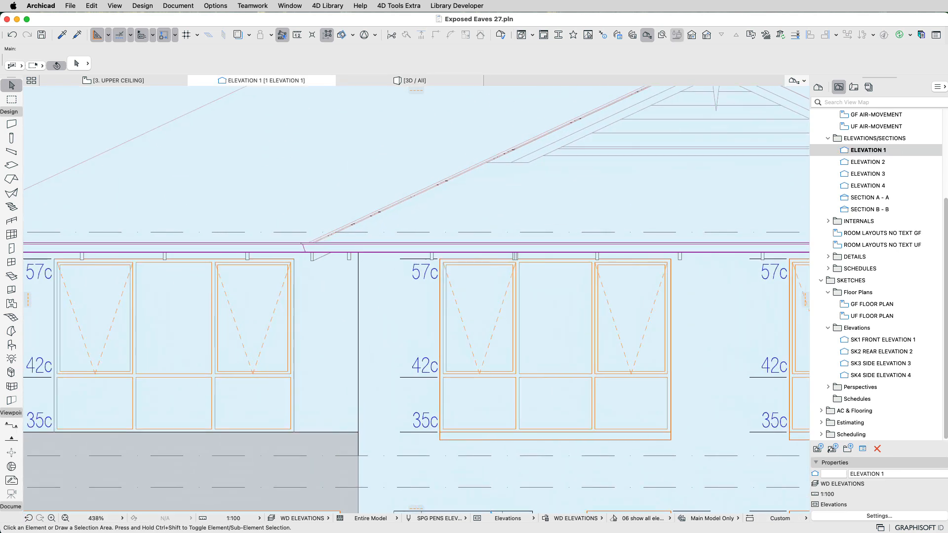
pyautogui.click(477, 518)
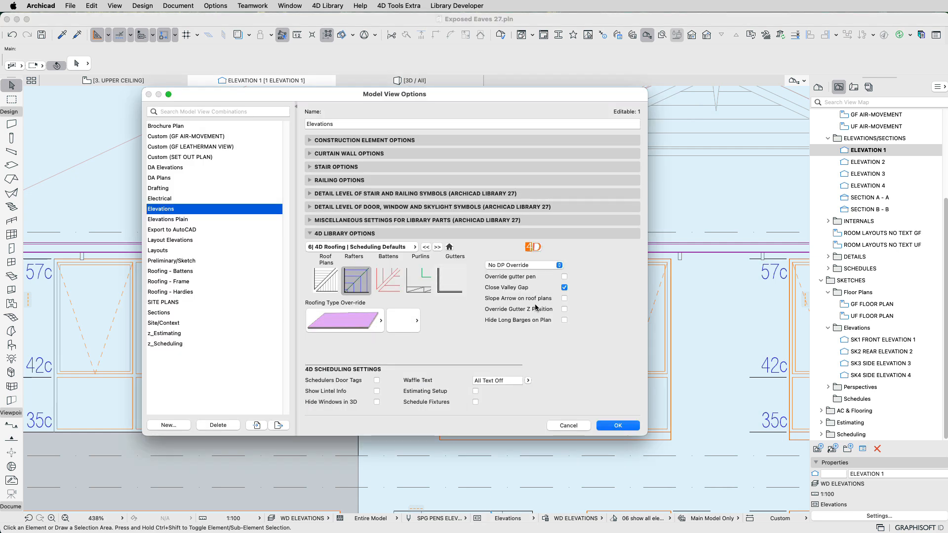
pyautogui.click(600, 425)
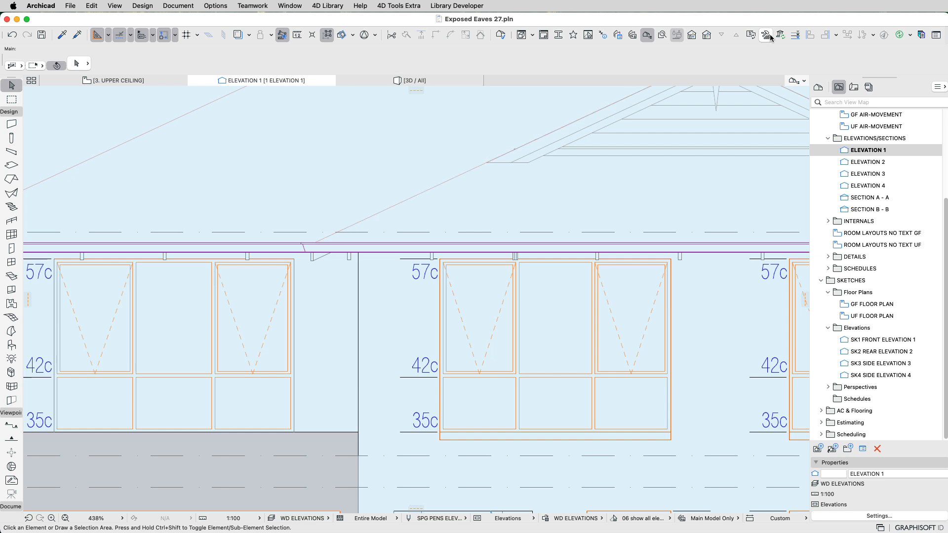
# Examine the roof lines across Elevation 1 and compare them with the tiled roof in SK1 Front Elevation 1.
pyautogui.moveTo(552, 192); pyautogui.dragTo(407, 296, button='middle')
pyautogui.scroll(-1, 407, 297)
pyautogui.scroll(-3, 410, 291)
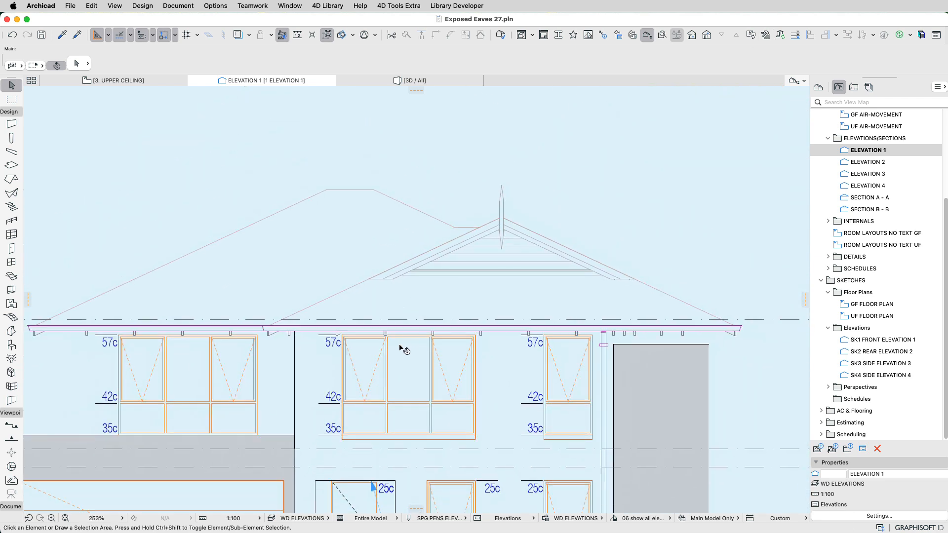
pyautogui.moveTo(401, 345); pyautogui.dragTo(502, 250, button='middle')
pyautogui.scroll(-3, 538, 267)
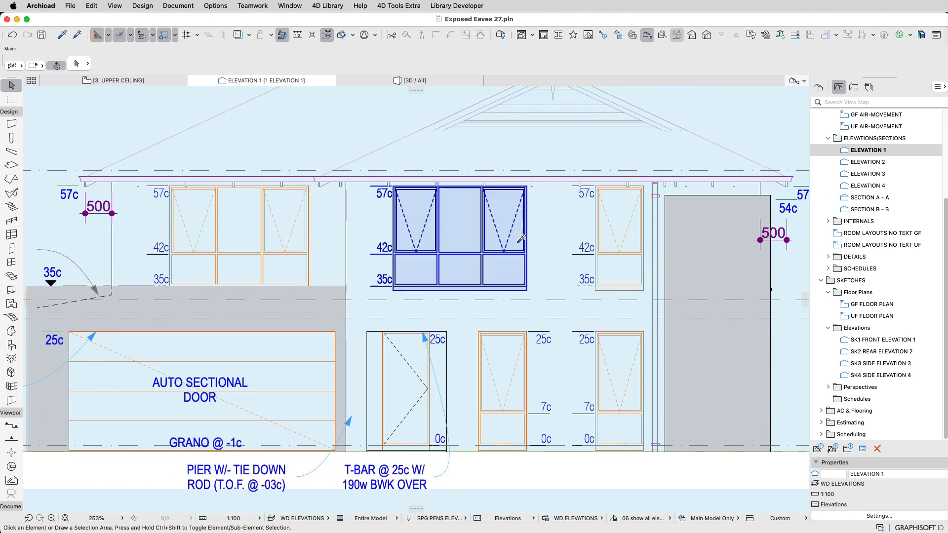
pyautogui.moveTo(550, 226); pyautogui.dragTo(553, 258, button='middle')
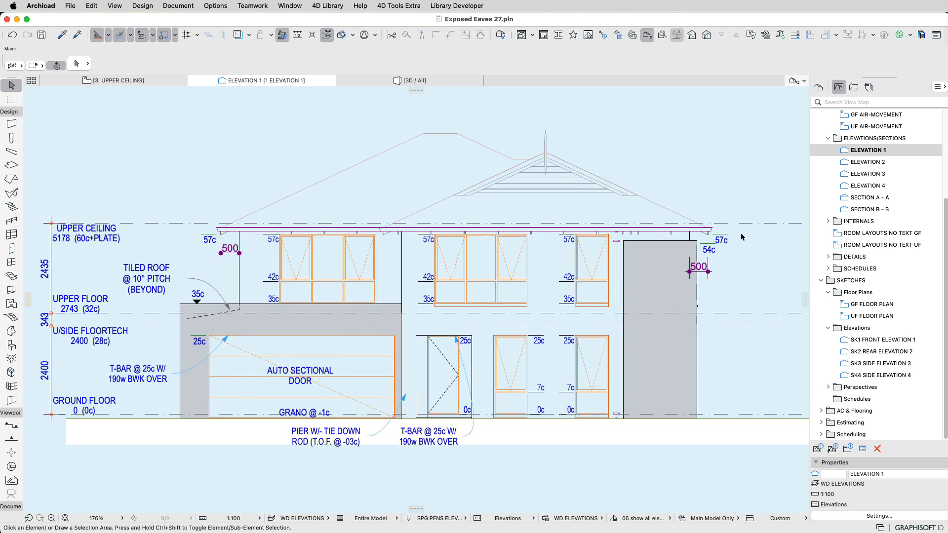
pyautogui.doubleClick(884, 340)
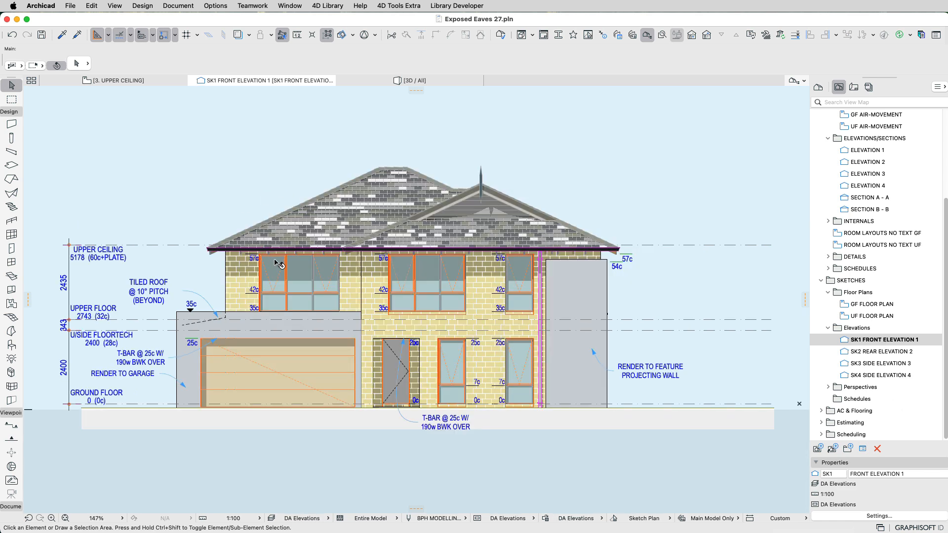
pyautogui.scroll(5, 277, 264)
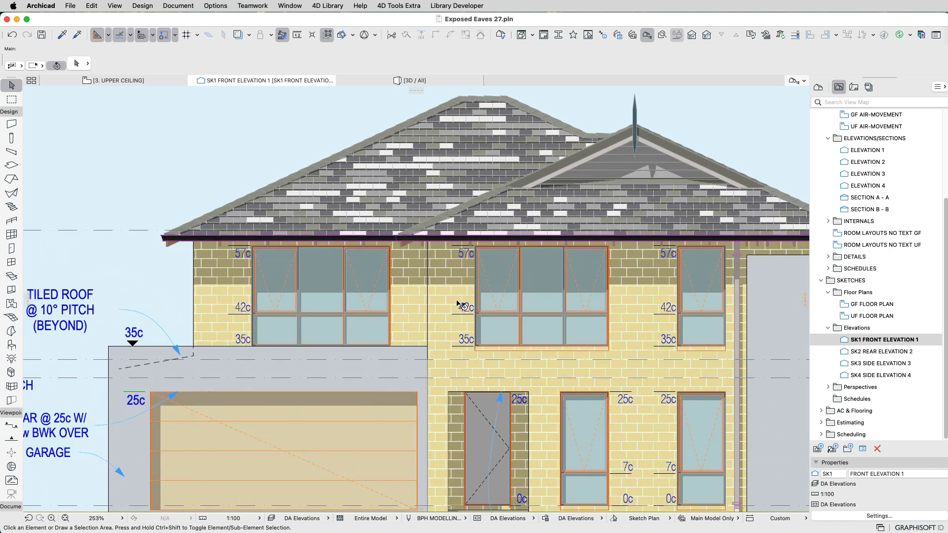
pyautogui.moveTo(459, 305)
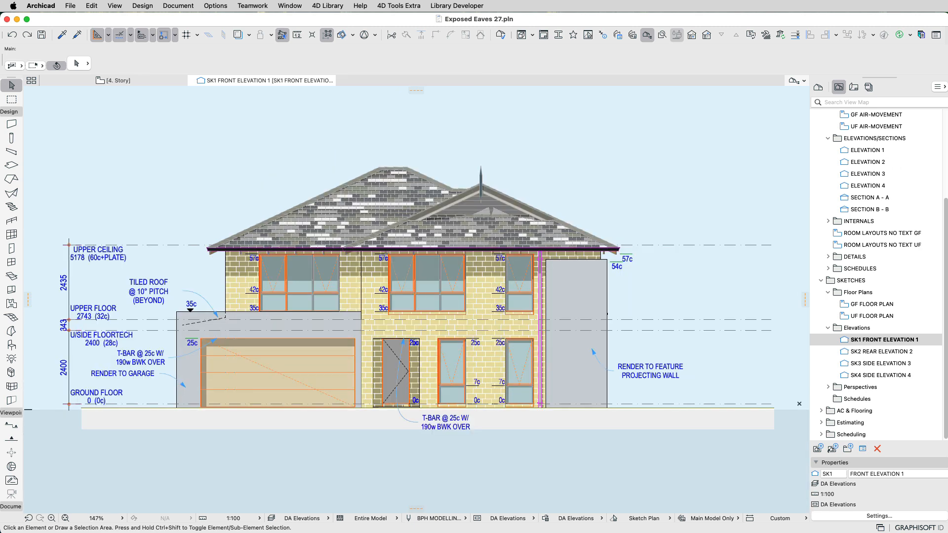
# In the 4. Story plan, create a new Model View Options combination named Roof Plan based on Roofing - Battens.
pyautogui.click(121, 81)
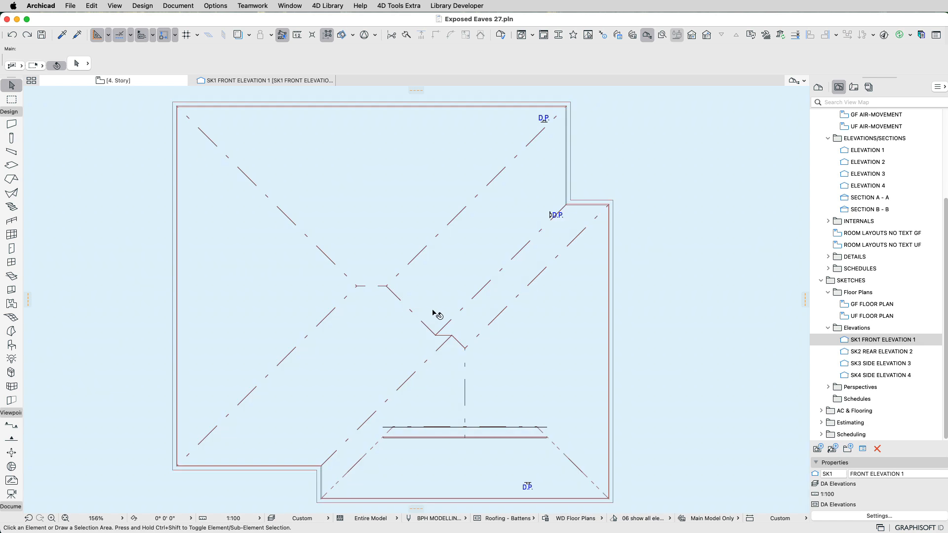
pyautogui.scroll(-2, 433, 312)
pyautogui.click(477, 518)
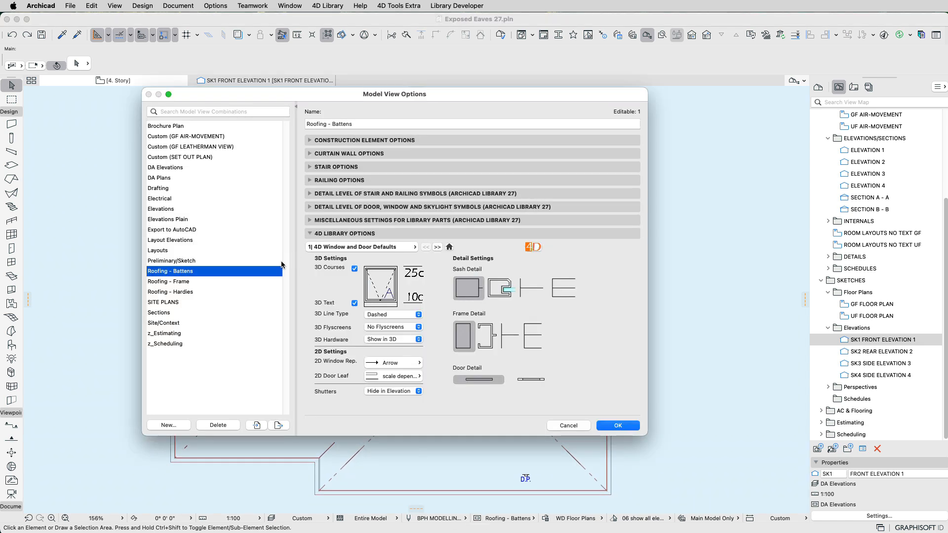
pyautogui.click(168, 425)
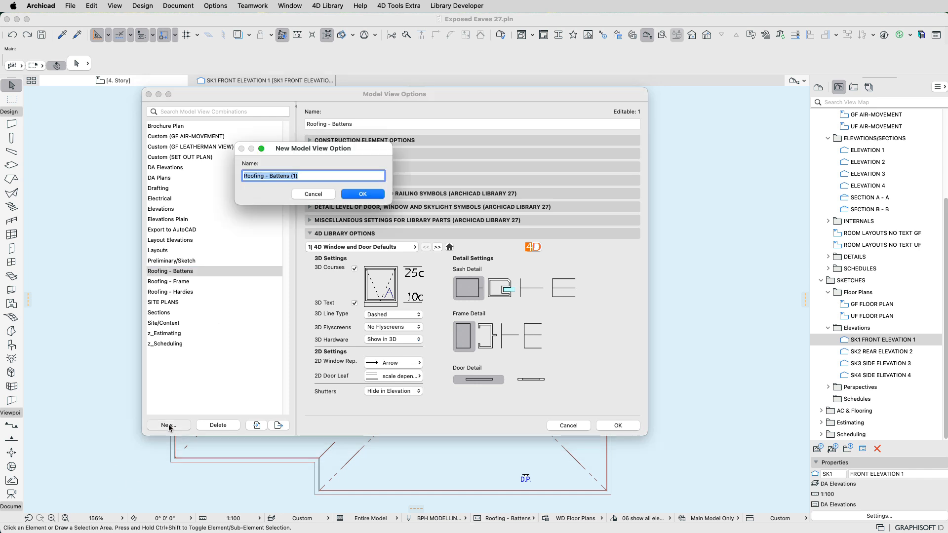
pyautogui.write('roo')
pyautogui.press('BackSpace')
pyautogui.press('BackSpace')
pyautogui.press('BackSpace')
pyautogui.write('Roof Plan')
pyautogui.press('Return')
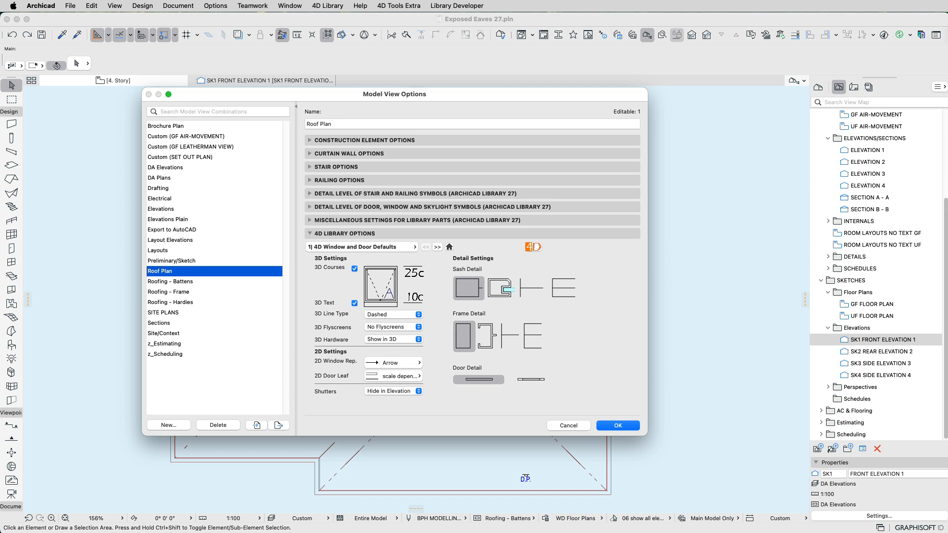
# In the Roof Plan combination's 4D Roofing and Scheduling Defaults, switch the roofing display to Roof Plans and accept.
pyautogui.click(354, 248)
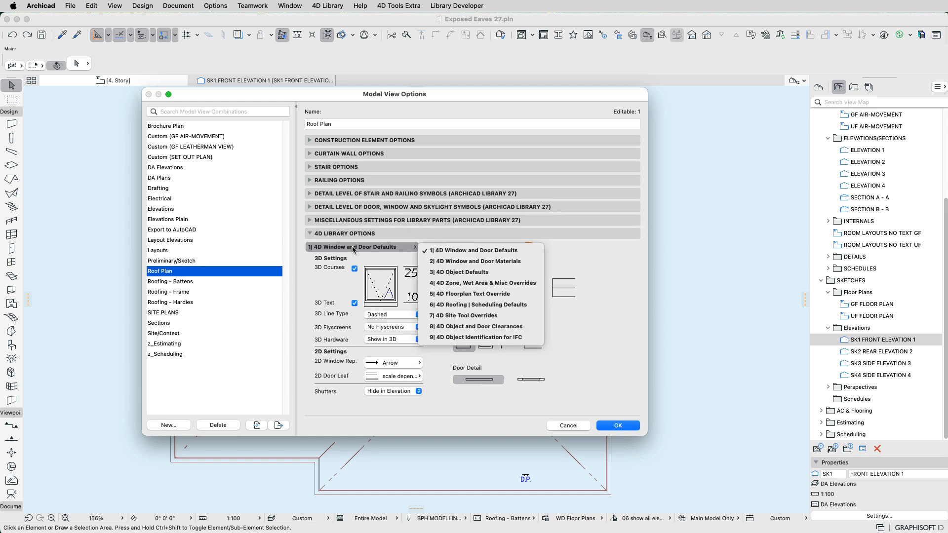
pyautogui.click(464, 304)
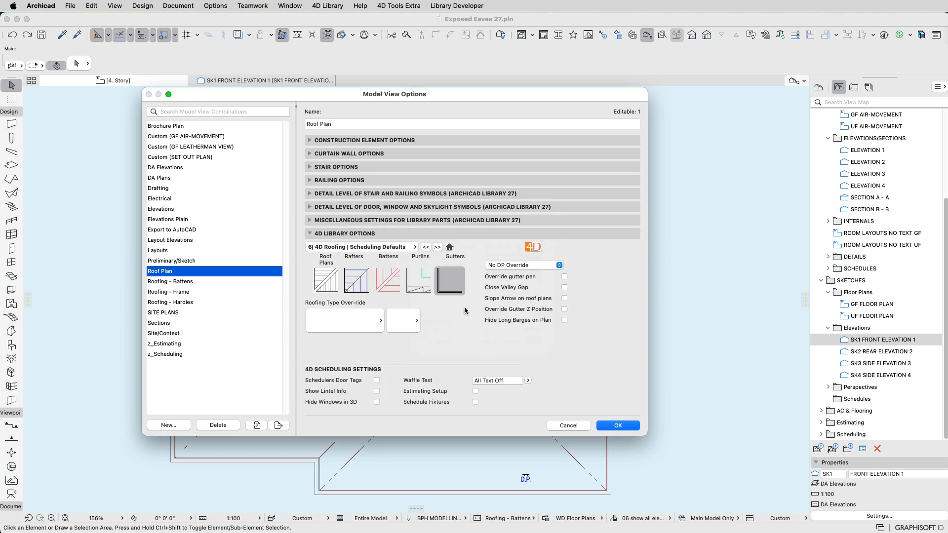
pyautogui.click(324, 283)
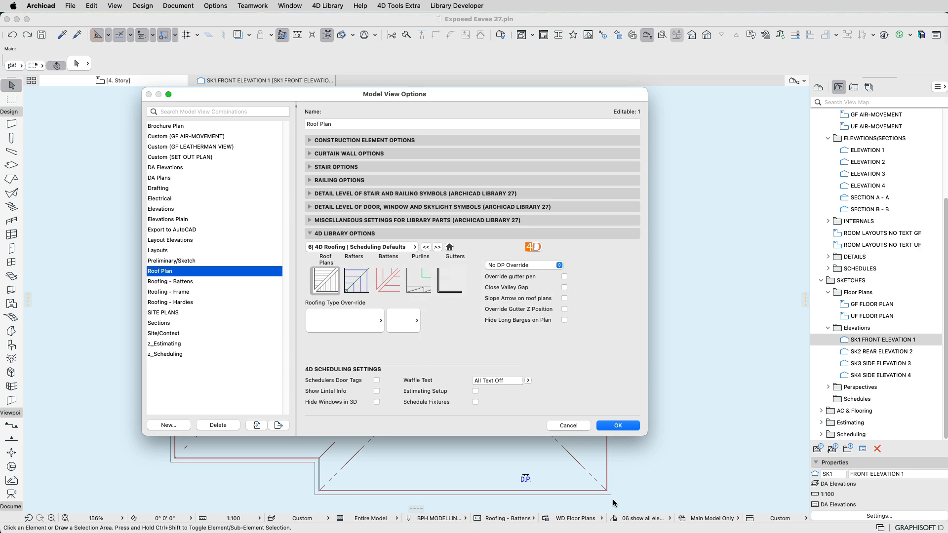
pyautogui.click(618, 426)
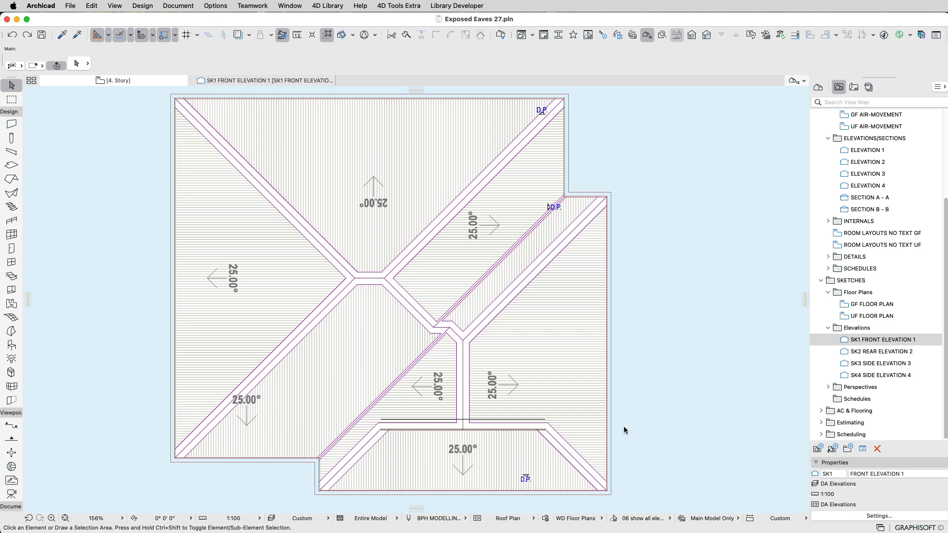
# Open the Roof Plans settings of the upper triangular 4D Roofing face in the plan.
pyautogui.click(374, 241)
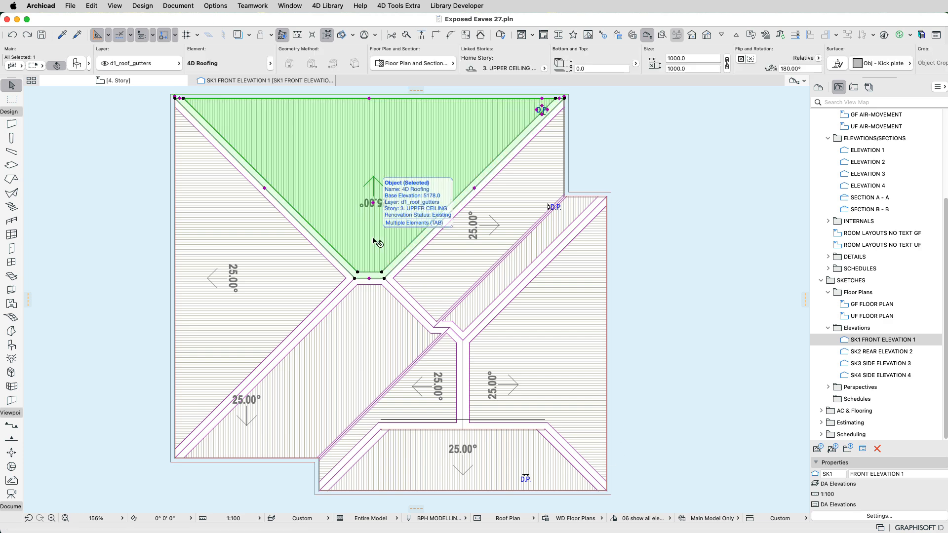
pyautogui.doubleClick(374, 241)
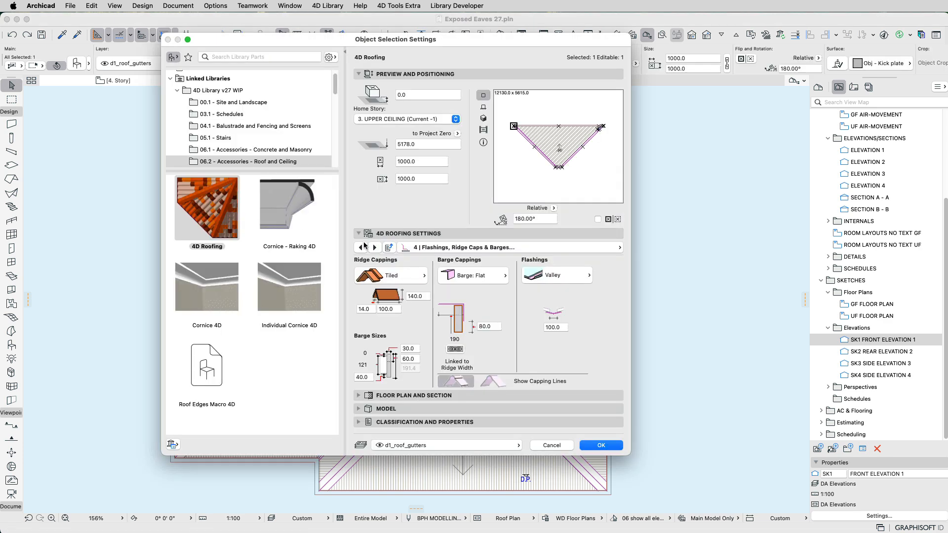
pyautogui.click(620, 248)
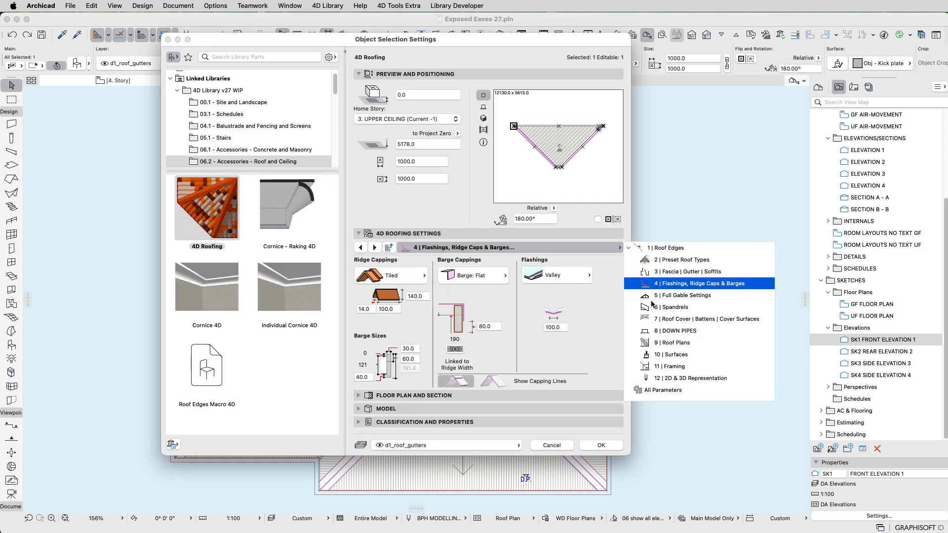
pyautogui.click(690, 344)
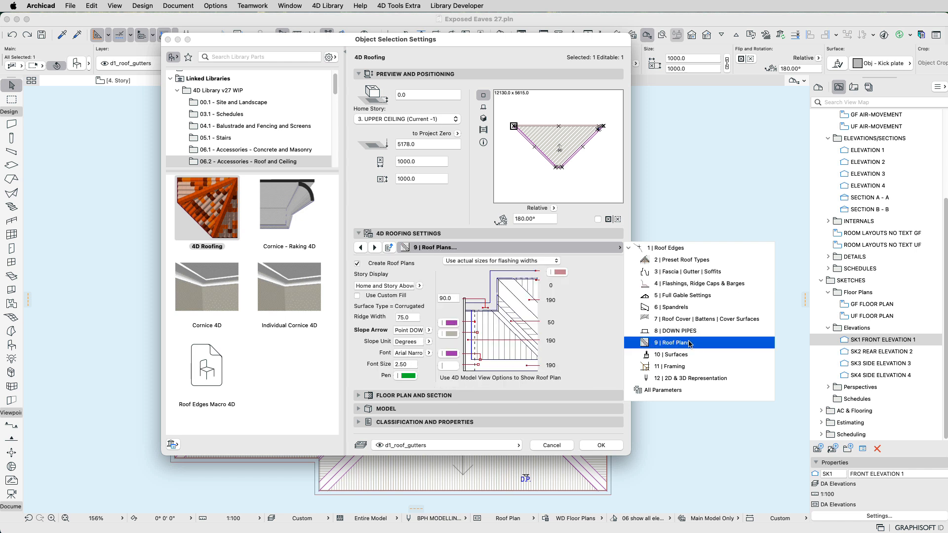
# Try the Use these sizes for flashing widths option and return to Use actual sizes for flashing widths.
pyautogui.click(539, 261)
pyautogui.click(538, 252)
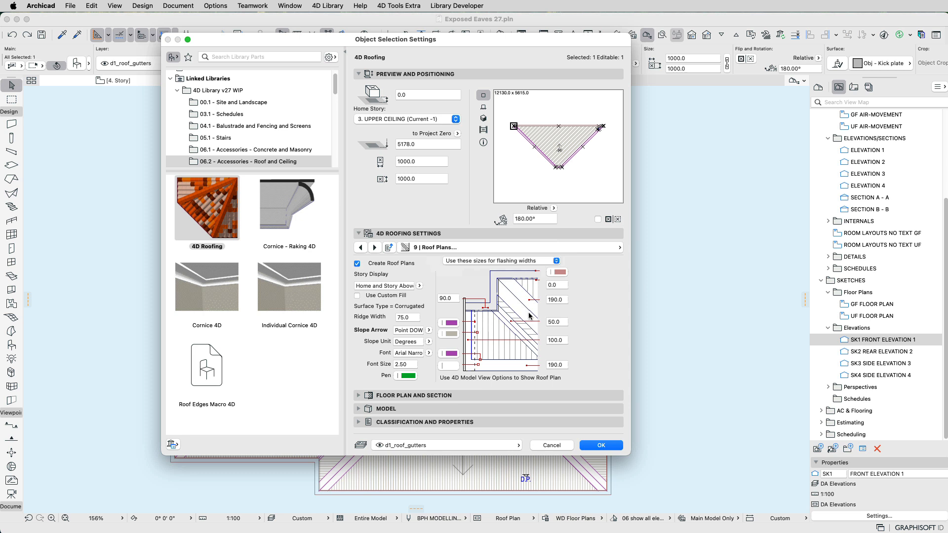
pyautogui.click(496, 262)
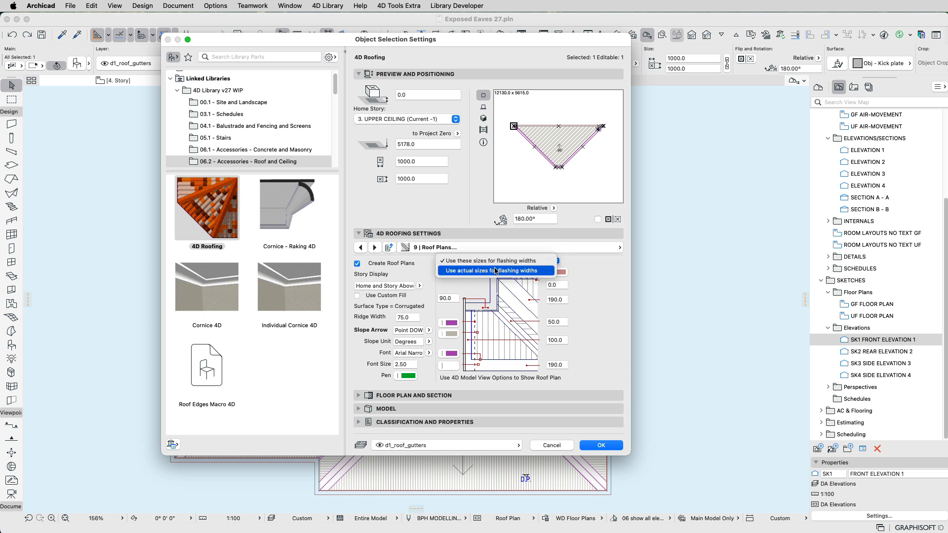
pyautogui.click(495, 271)
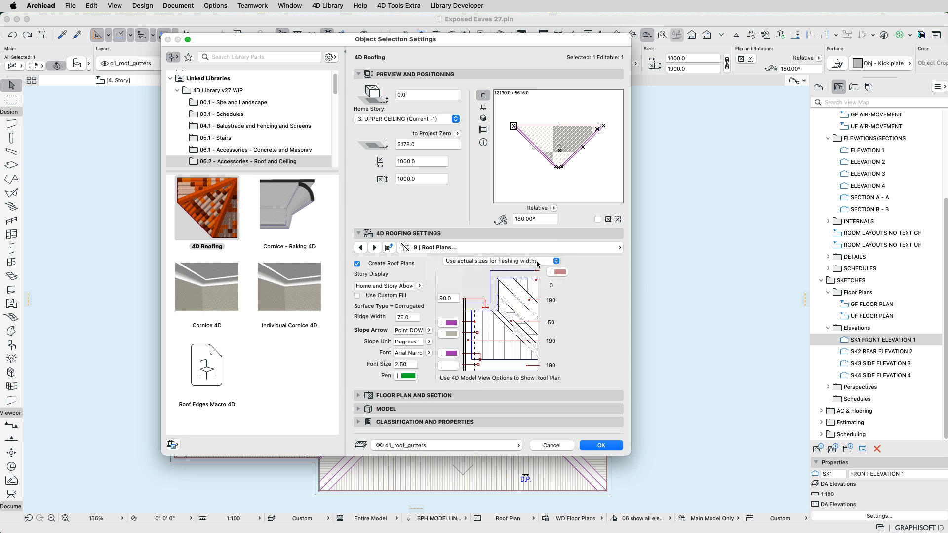
# In Roof Edges, edit this roof face's left hip segment, set its capping size to 30, and accept.
pyautogui.click(389, 249)
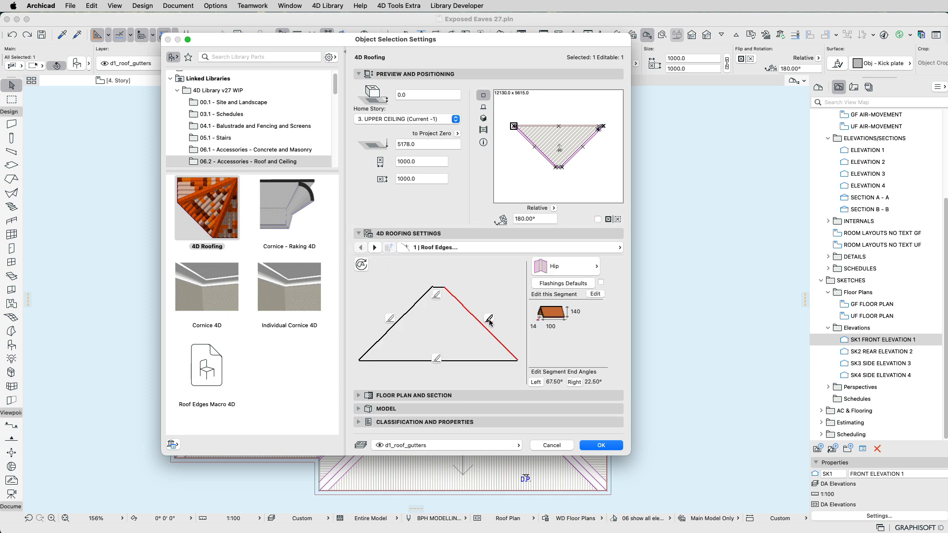
pyautogui.click(597, 294)
pyautogui.click(583, 312)
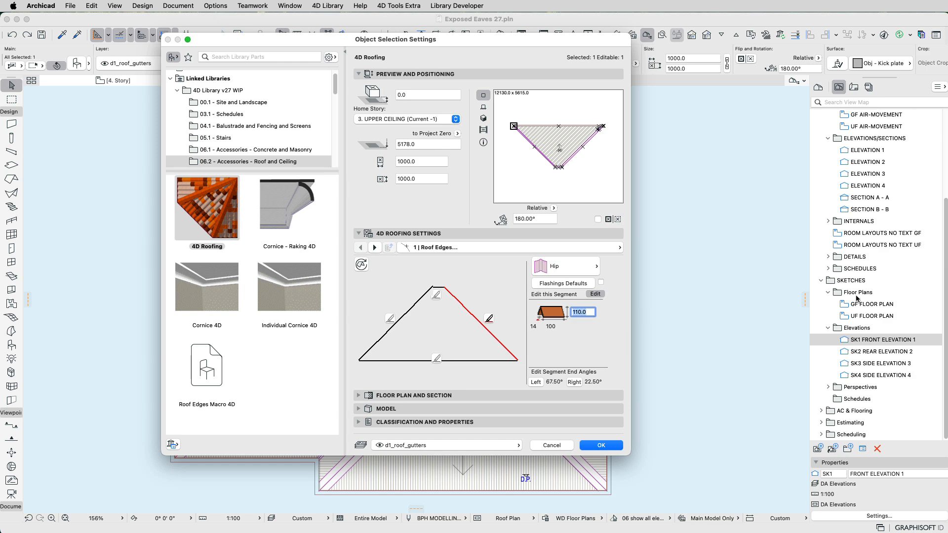
pyautogui.write('30')
pyautogui.press('Return')
pyautogui.press('Escape')
pyautogui.scroll(2, 277, 289)
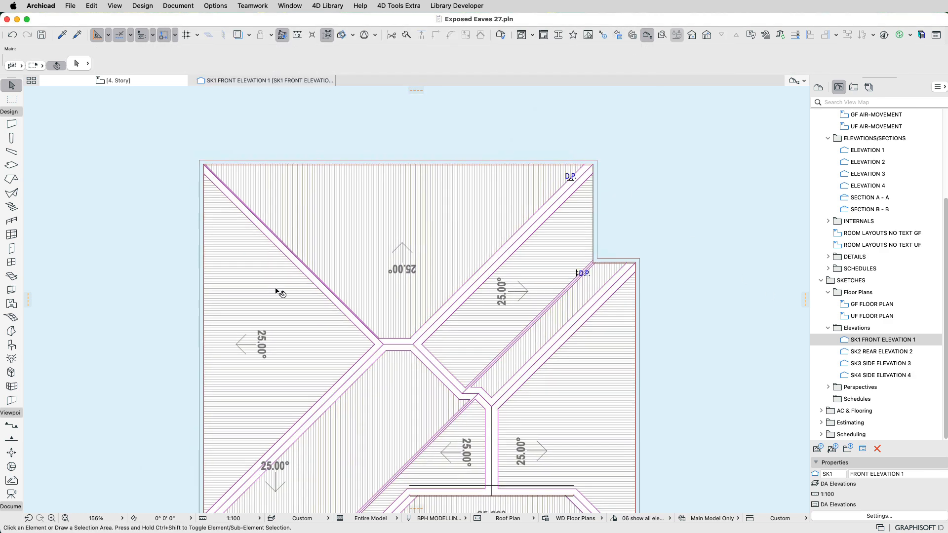
pyautogui.scroll(2, 307, 262)
pyautogui.scroll(3, 307, 262)
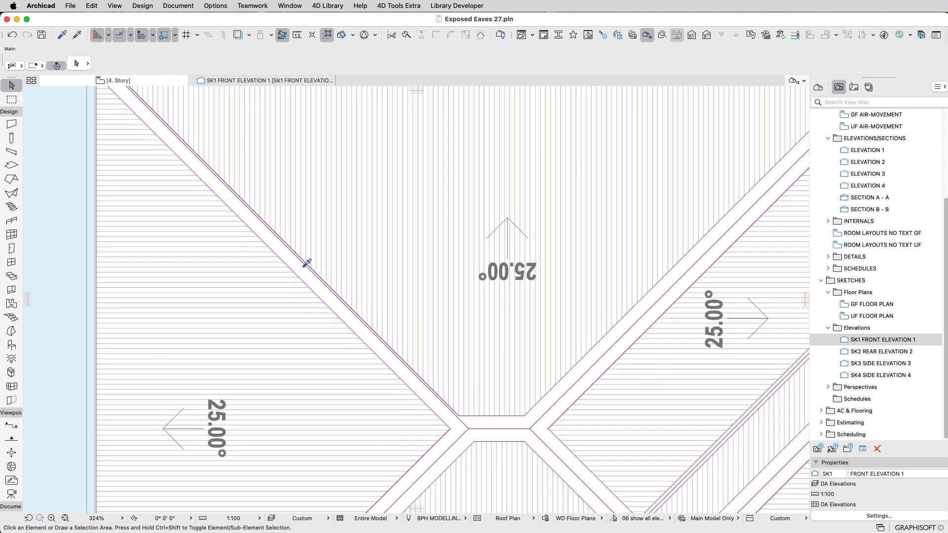
# Find and select all 4D Roofing objects, turn on Use Custom Fill with the roof tiles fill for their roof plans, and accept.
pyautogui.scroll(-3, 303, 262)
pyautogui.moveTo(425, 331); pyautogui.dragTo(437, 279, button='middle')
pyautogui.scroll(-2, 392, 265)
pyautogui.scroll(-3, 441, 294)
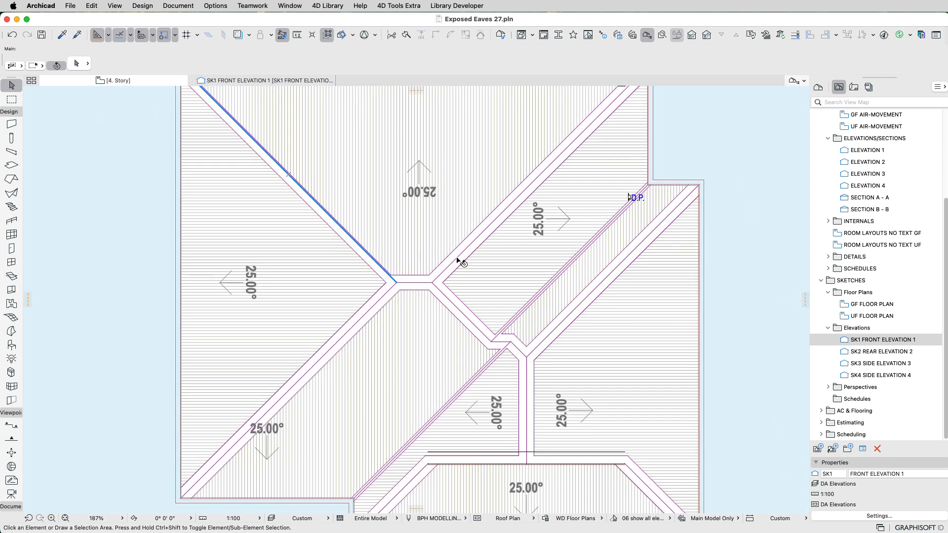
pyautogui.press('super+f')
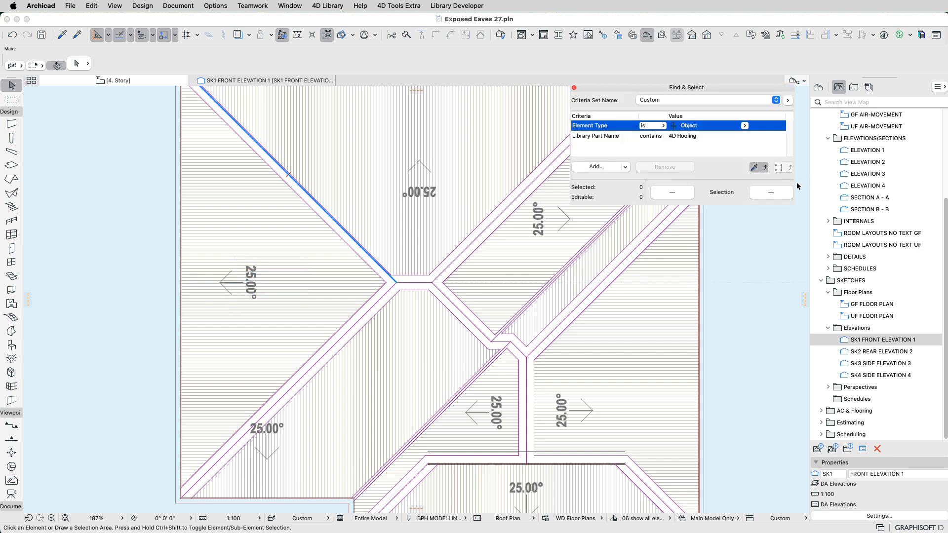
pyautogui.click(784, 195)
pyautogui.press('super+t')
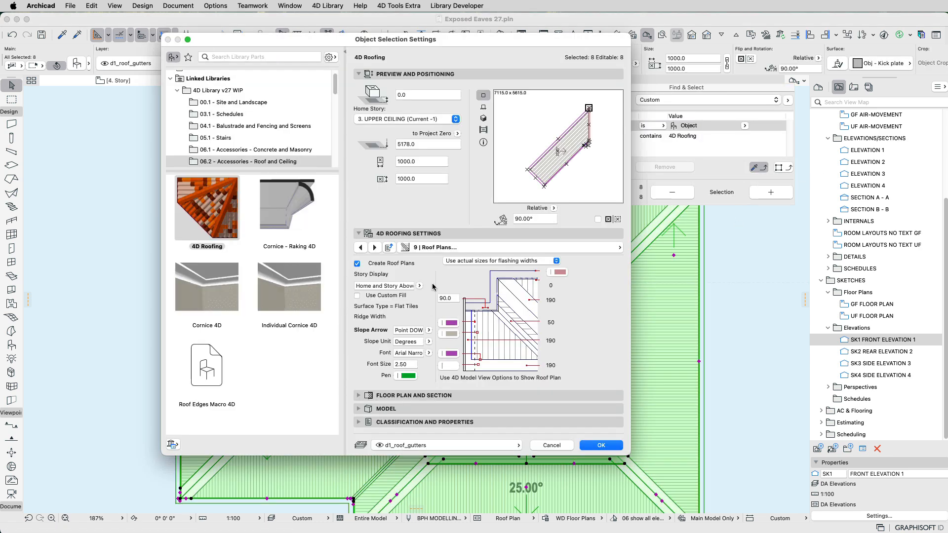
pyautogui.click(357, 296)
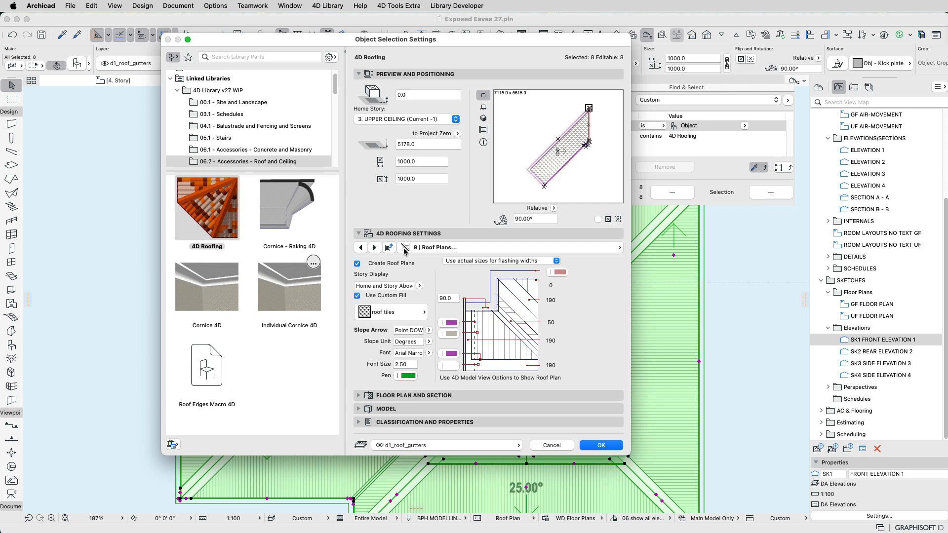
pyautogui.click(601, 445)
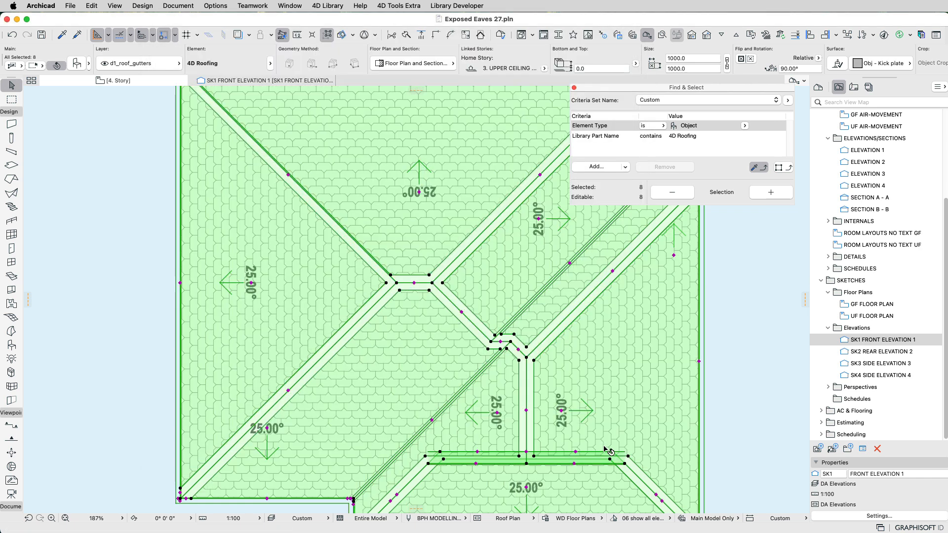
pyautogui.press('Escape')
pyautogui.scroll(-5, 540, 424)
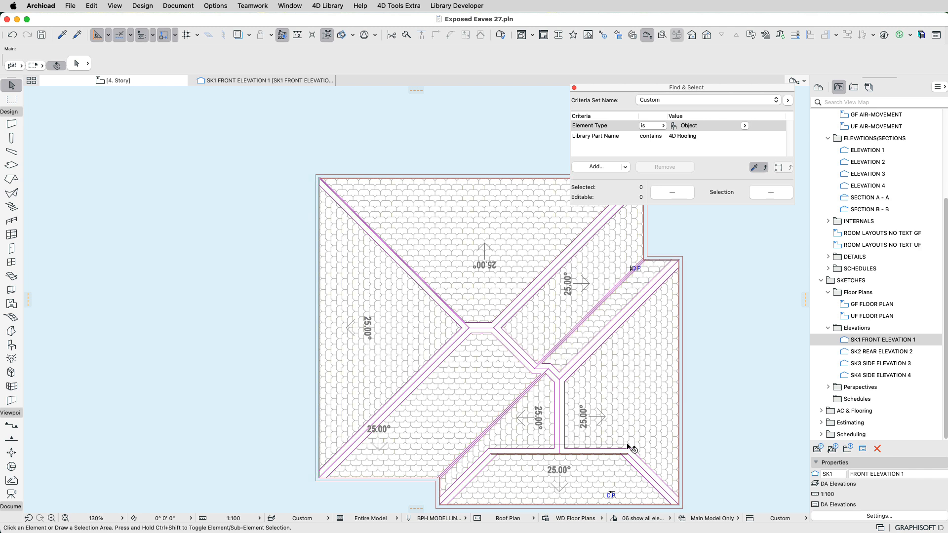
pyautogui.moveTo(555, 450); pyautogui.dragTo(484, 397, button='middle')
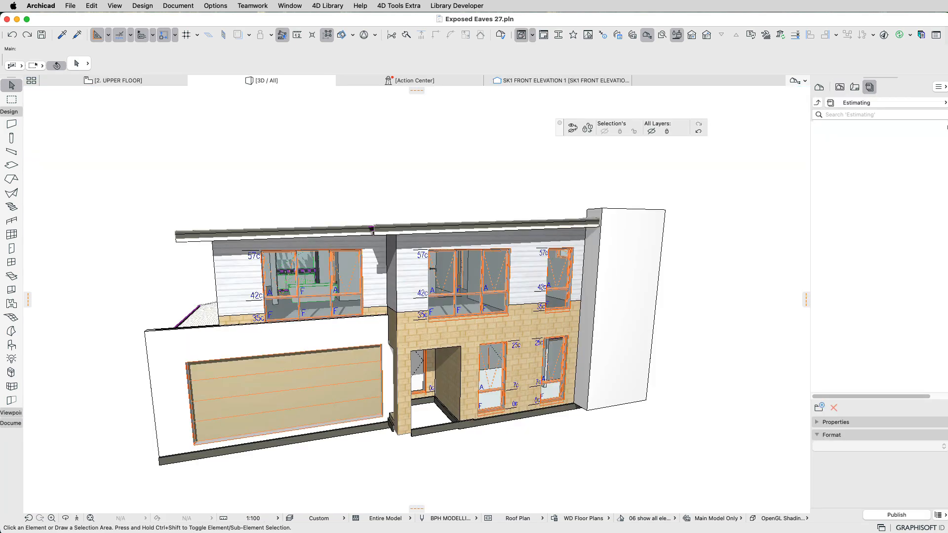
# In the 3D view, select the main tiled roof and open its Preset Roof Types settings.
pyautogui.keyDown('shift'); pyautogui.moveTo(444, 296); pyautogui.dragTo(476, 321, button='middle'); pyautogui.keyUp('shift')
pyautogui.scroll(3, 444, 260)
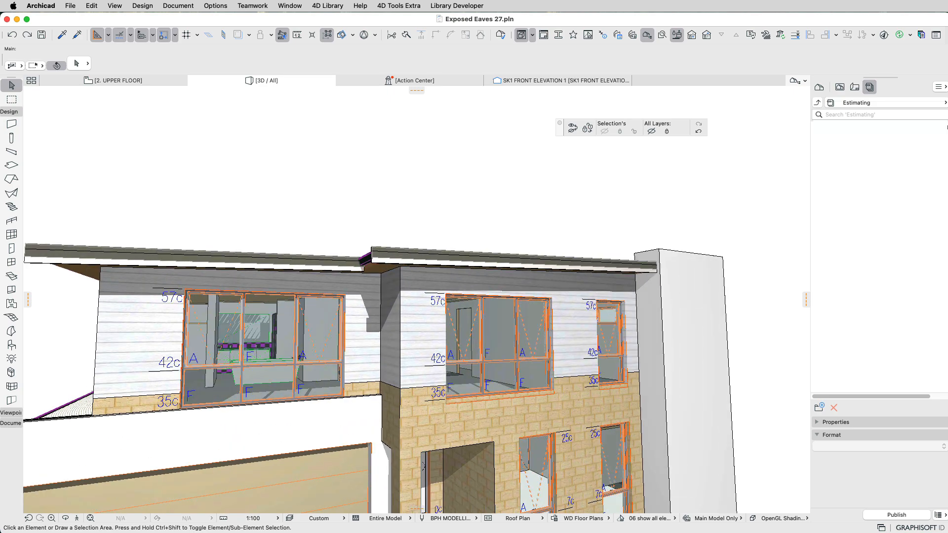
pyautogui.keyDown('shift'); pyautogui.moveTo(443, 277); pyautogui.dragTo(443, 259, button='middle'); pyautogui.keyUp('shift')
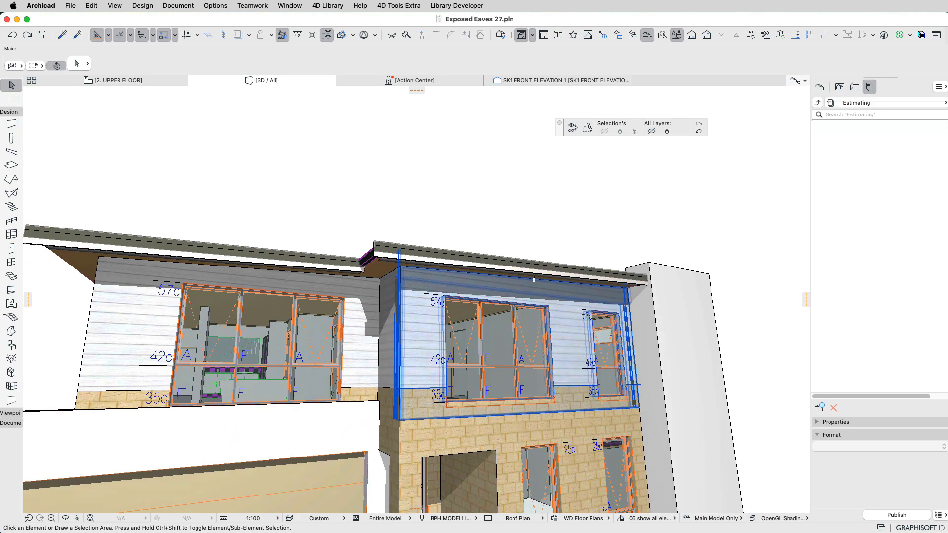
pyautogui.keyDown('shift'); pyautogui.moveTo(536, 277); pyautogui.dragTo(523, 335, button='middle'); pyautogui.keyUp('shift')
pyautogui.click(555, 245)
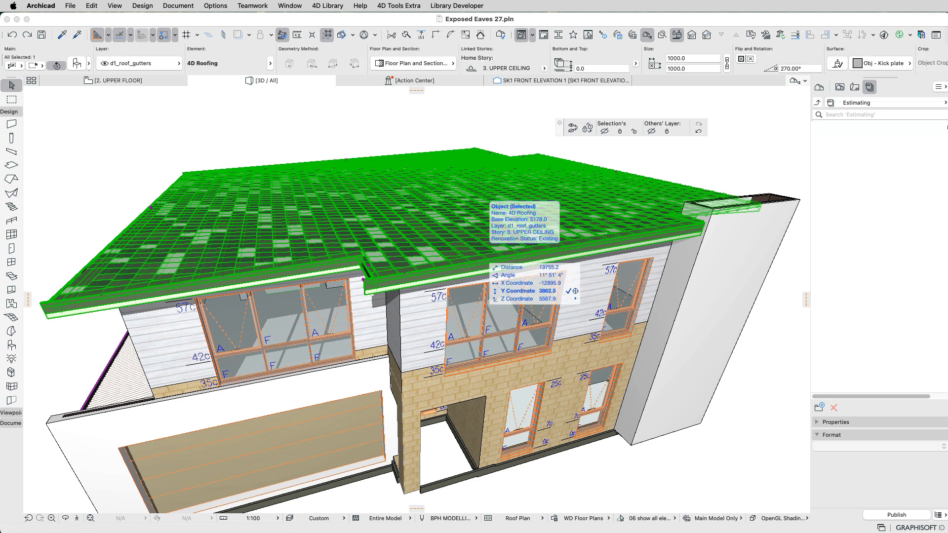
pyautogui.press('super+t')
pyautogui.moveTo(523, 180); pyautogui.dragTo(449, 137)
pyautogui.click(402, 198)
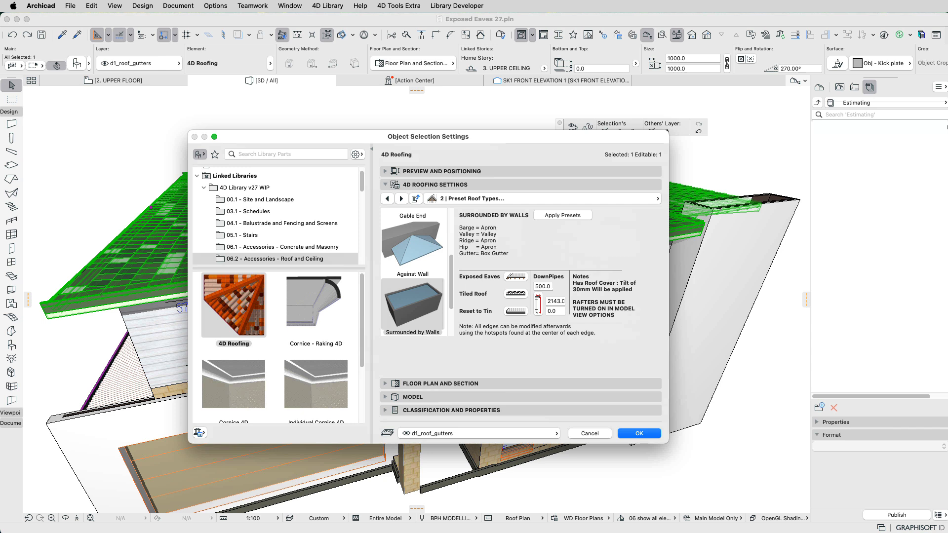
# Apply the Skillion preset to the selected roof, reset its cover to tin, and accept.
pyautogui.scroll(-3, 412, 272)
pyautogui.click(412, 304)
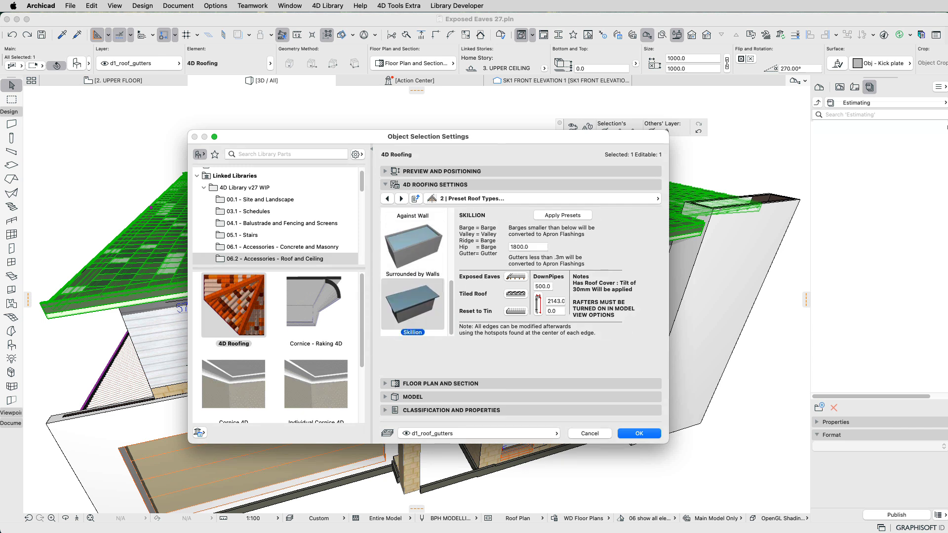
pyautogui.click(530, 247)
pyautogui.doubleClick(521, 247)
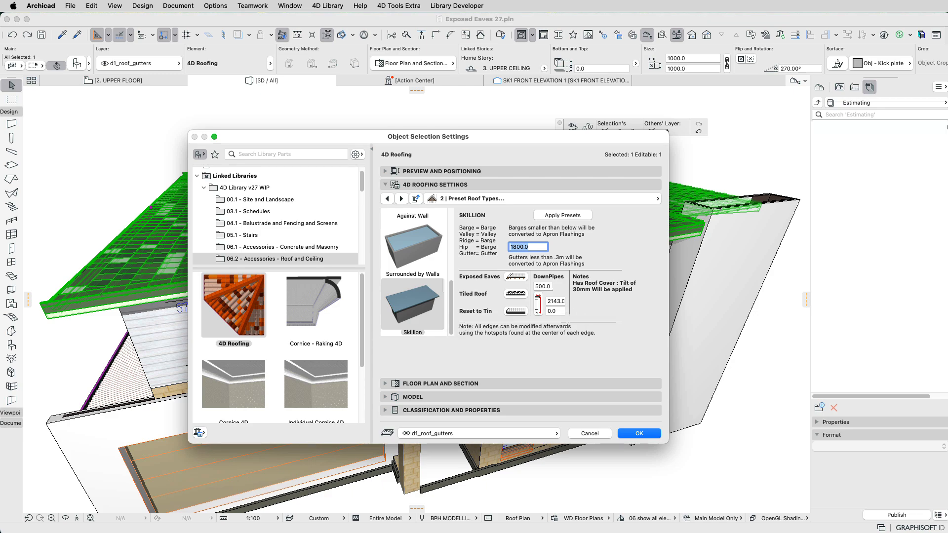
pyautogui.press('Return')
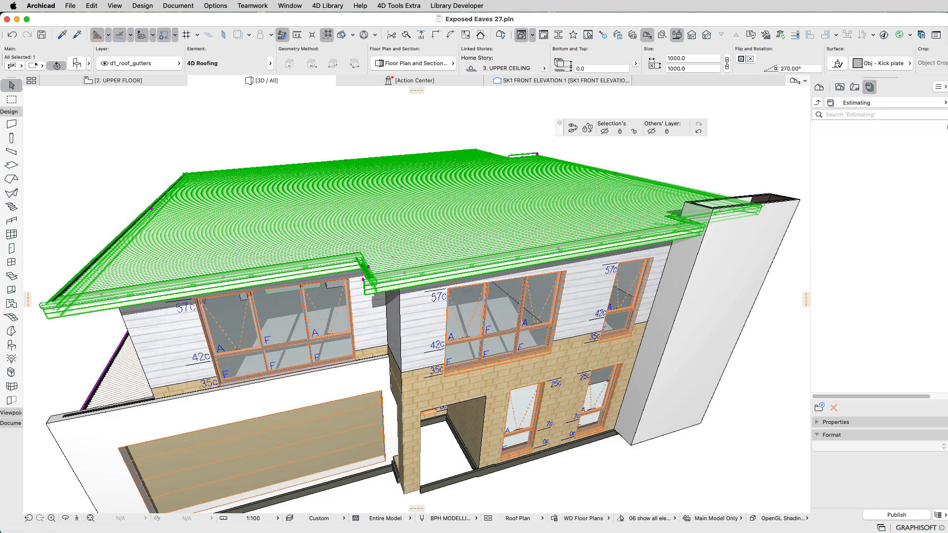
# Examine the skillion roof's barge edges and the flashings around the projecting feature wall.
pyautogui.keyDown('shift'); pyautogui.moveTo(444, 336); pyautogui.dragTo(567, 298, button='middle'); pyautogui.keyUp('shift')
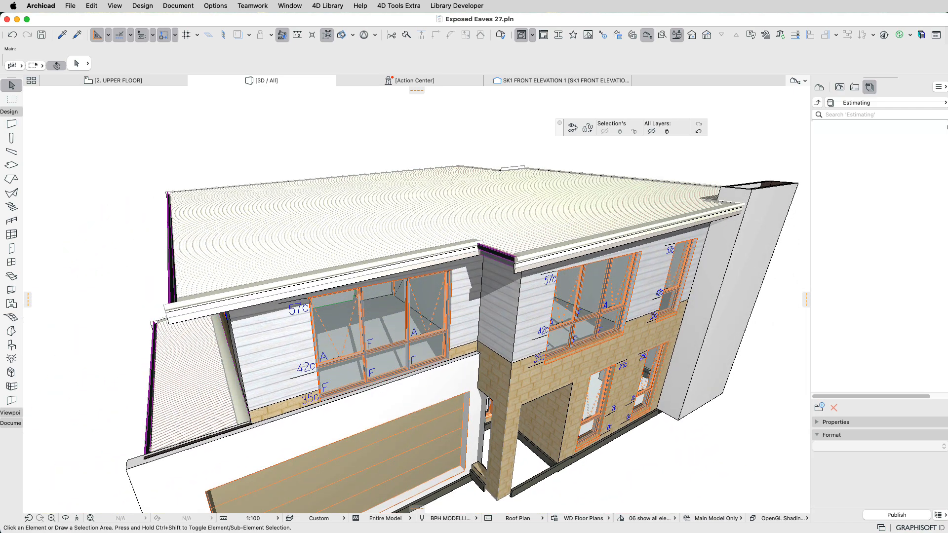
pyautogui.keyDown('shift'); pyautogui.moveTo(494, 254); pyautogui.dragTo(543, 407, button='middle'); pyautogui.keyUp('shift')
pyautogui.scroll(5, 523, 269)
pyautogui.scroll(10, 513, 242)
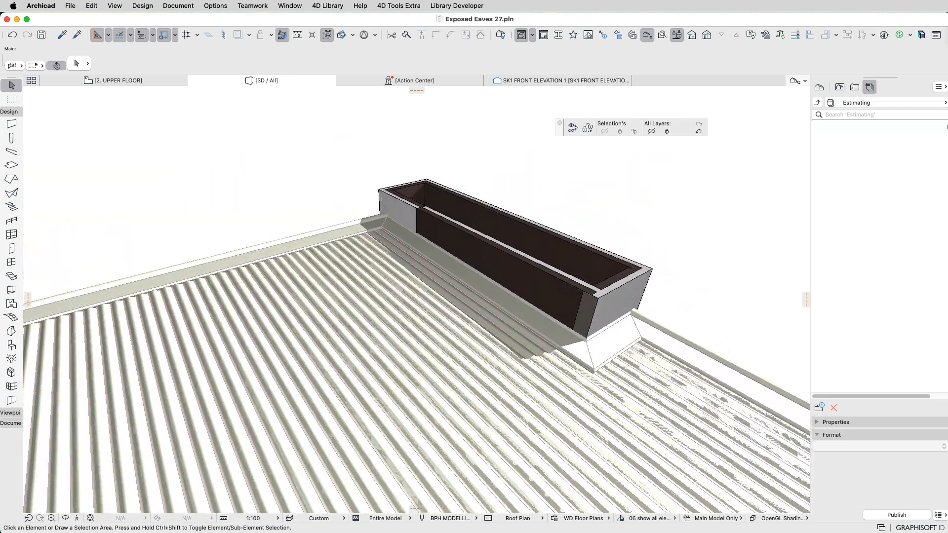
# Select the skillion roof beside the projecting feature wall and open its Roof Edges settings.
pyautogui.moveTo(513, 242); pyautogui.dragTo(476, 210, button='middle')
pyautogui.click(449, 259)
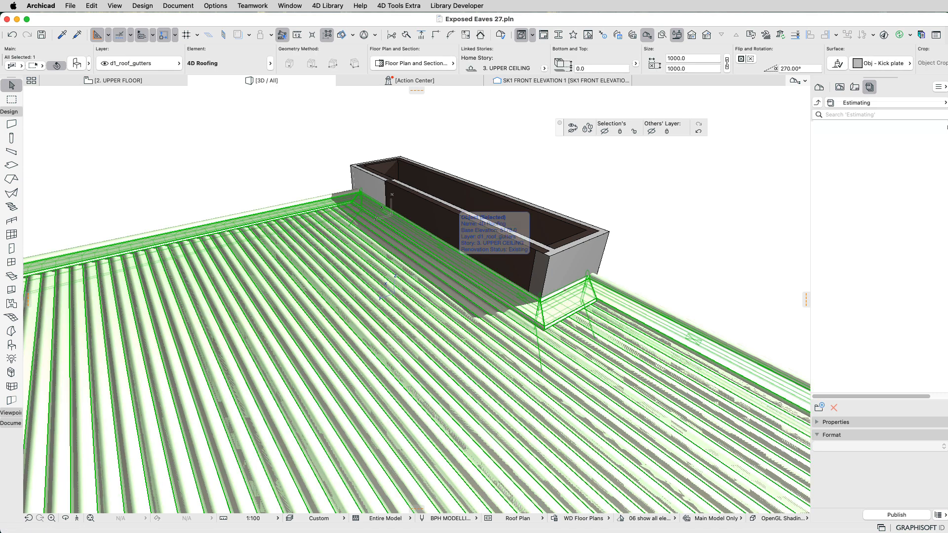
pyautogui.press('Escape')
pyautogui.click(449, 259)
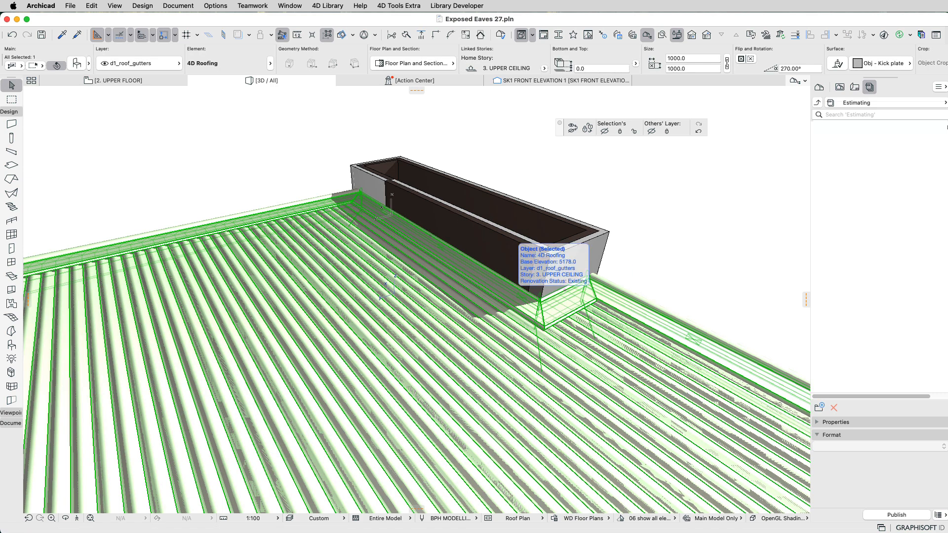
pyautogui.press('super+t')
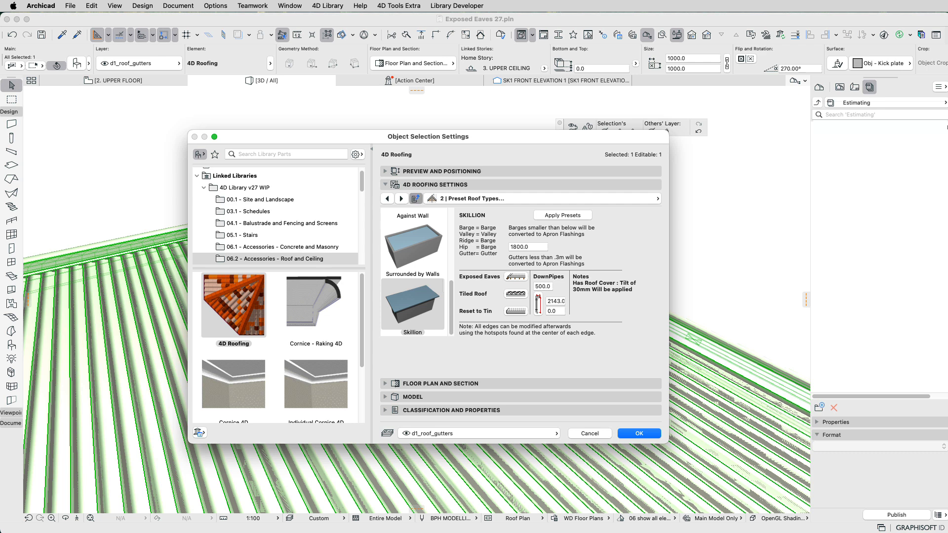
pyautogui.click(415, 198)
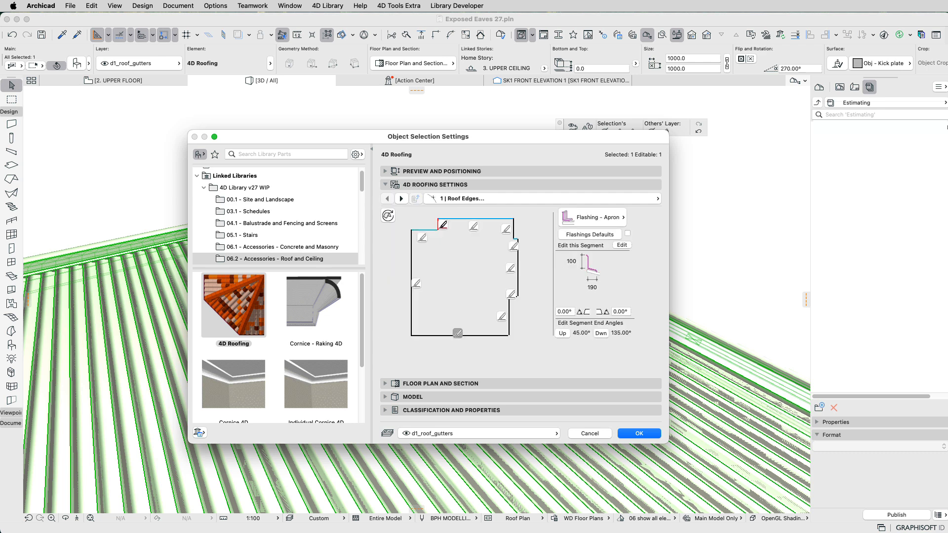
# Check the gutter and barge segments around the outline, and set the short ridge segment beside the feature wall to Flashing - Apron.
pyautogui.click(458, 333)
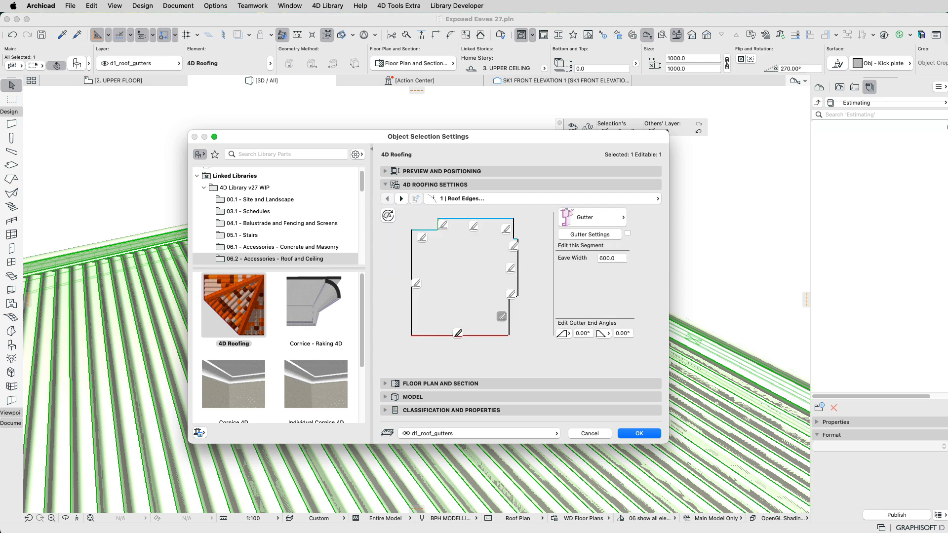
pyautogui.click(501, 316)
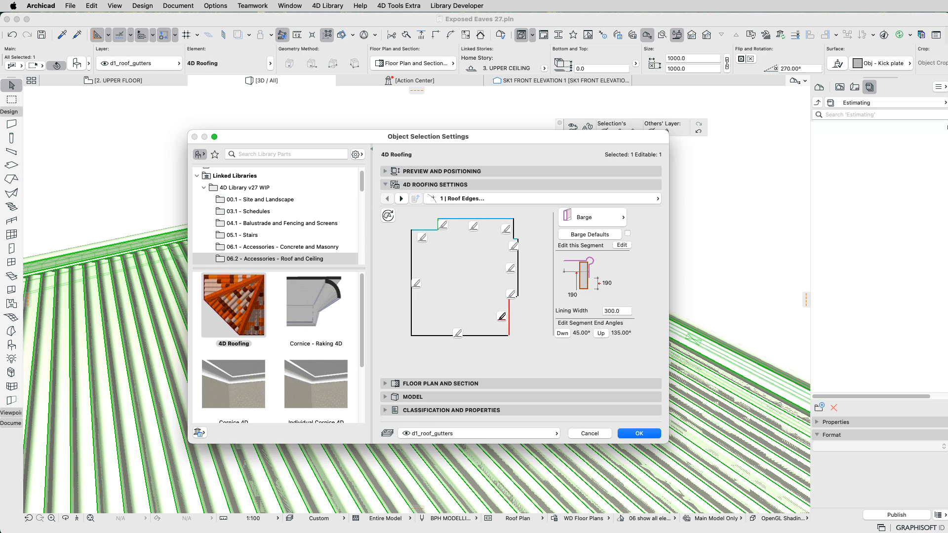
pyautogui.click(511, 295)
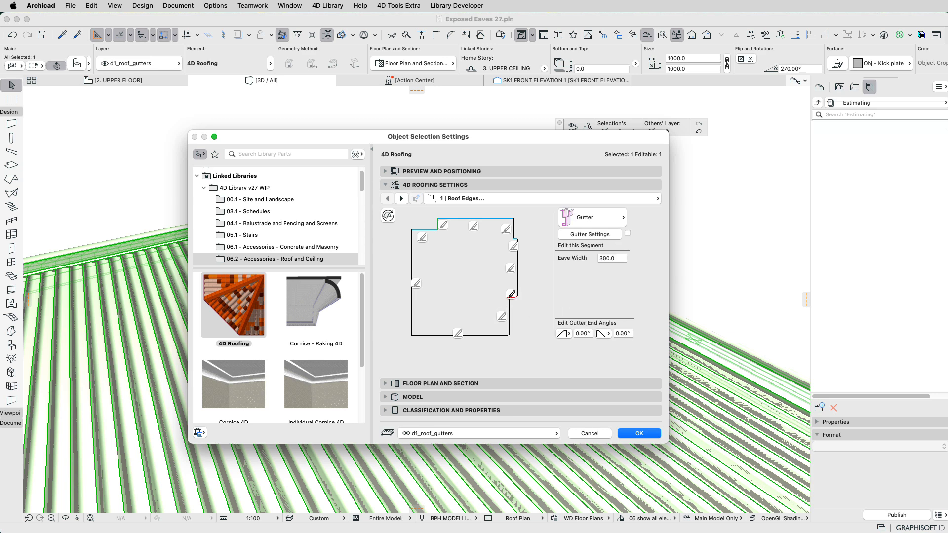
pyautogui.click(513, 245)
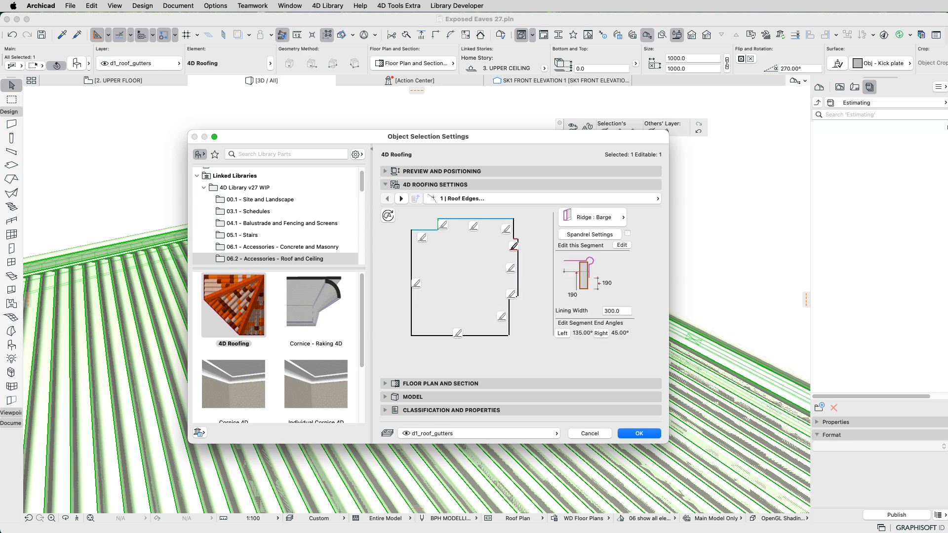
pyautogui.click(592, 218)
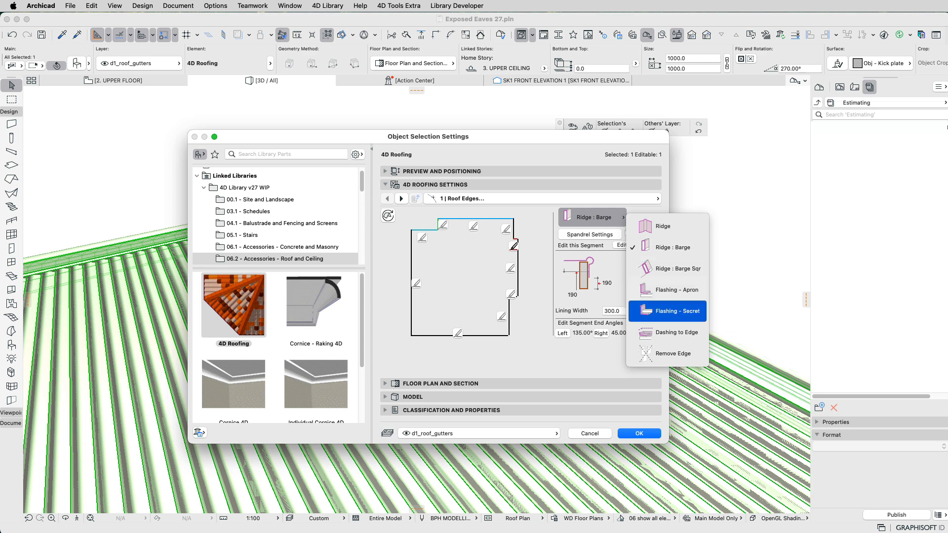
pyautogui.click(667, 311)
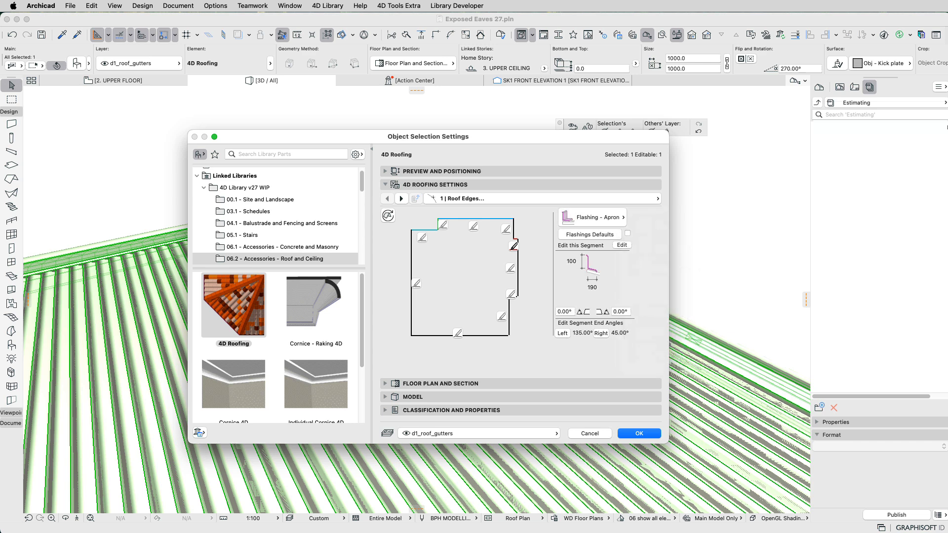
# Set the barge segment adjoining the feature wall's short ridge edge to Flashing - Apron, accept, and deselect the roof.
pyautogui.click(506, 228)
pyautogui.click(592, 218)
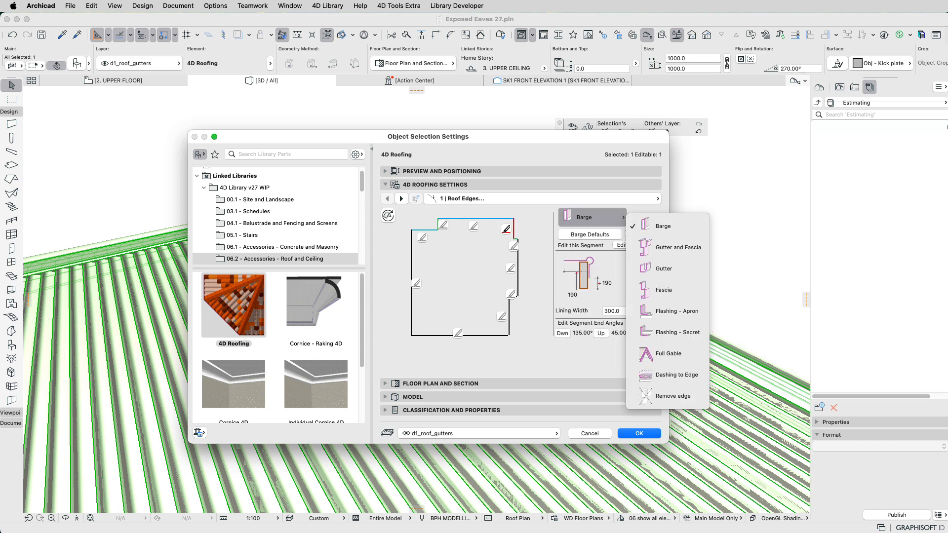
pyautogui.click(677, 310)
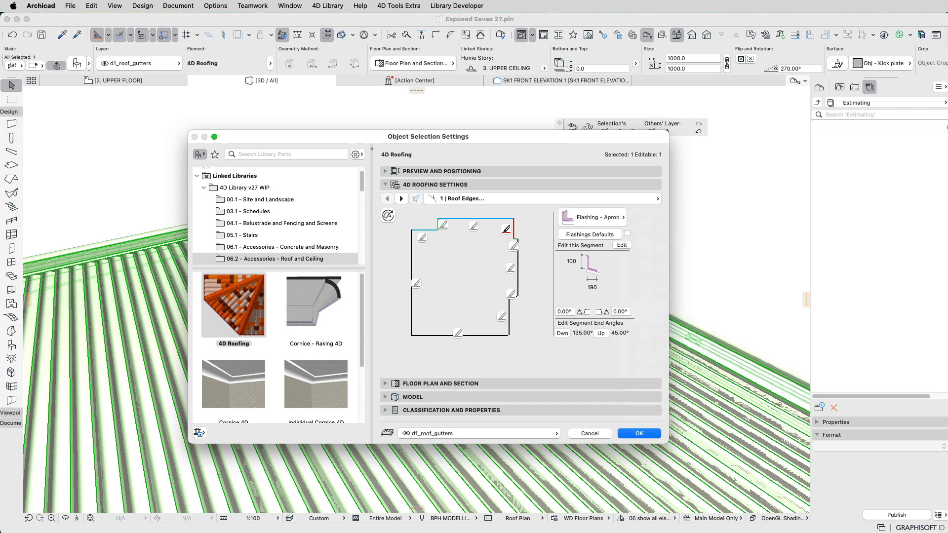
pyautogui.click(443, 224)
pyautogui.click(638, 433)
pyautogui.press('Escape')
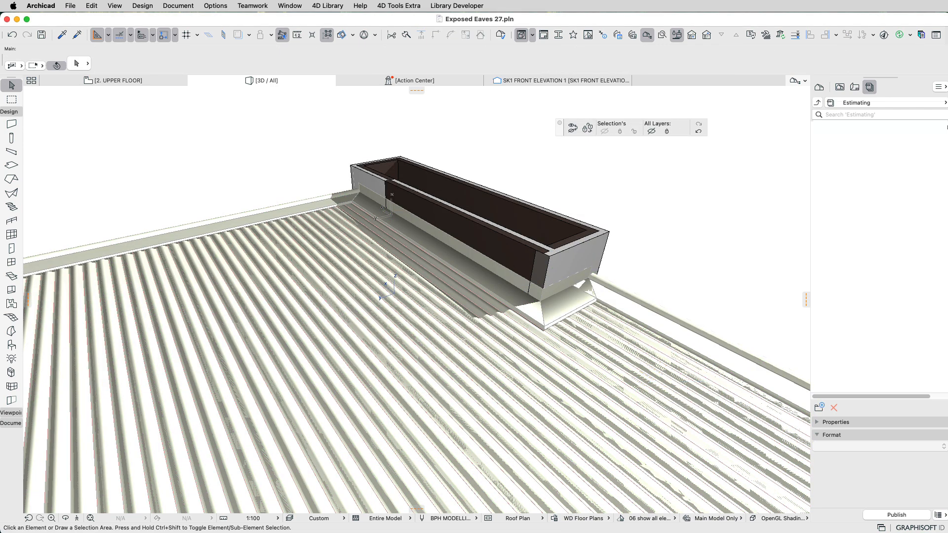
# Change the short apron-flashed segment at the step in the roof's other side to Barge, accept, and deselect the roof.
pyautogui.keyDown('shift'); pyautogui.moveTo(394, 291); pyautogui.dragTo(602, 311, button='middle'); pyautogui.keyUp('shift')
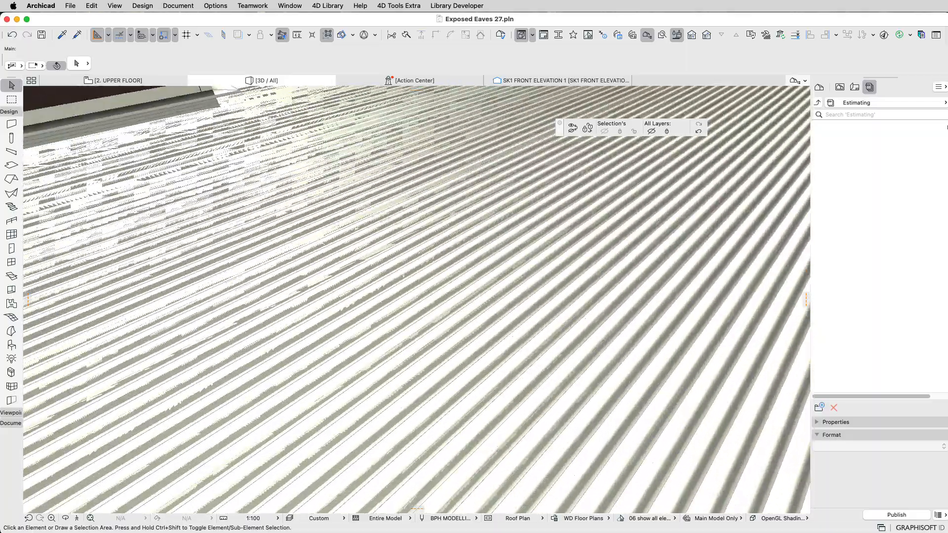
pyautogui.scroll(-10, 417, 299)
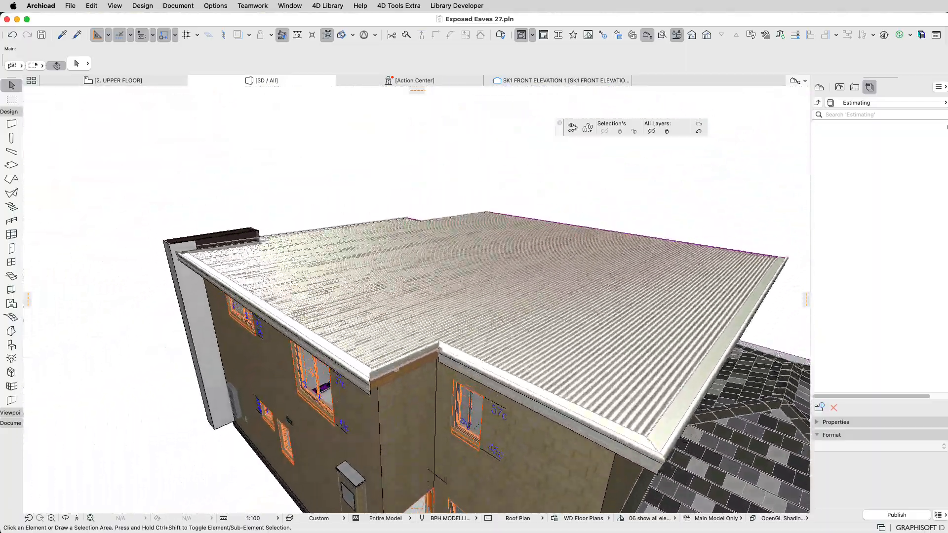
pyautogui.keyDown('shift'); pyautogui.moveTo(425, 316); pyautogui.dragTo(439, 291, button='middle'); pyautogui.keyUp('shift')
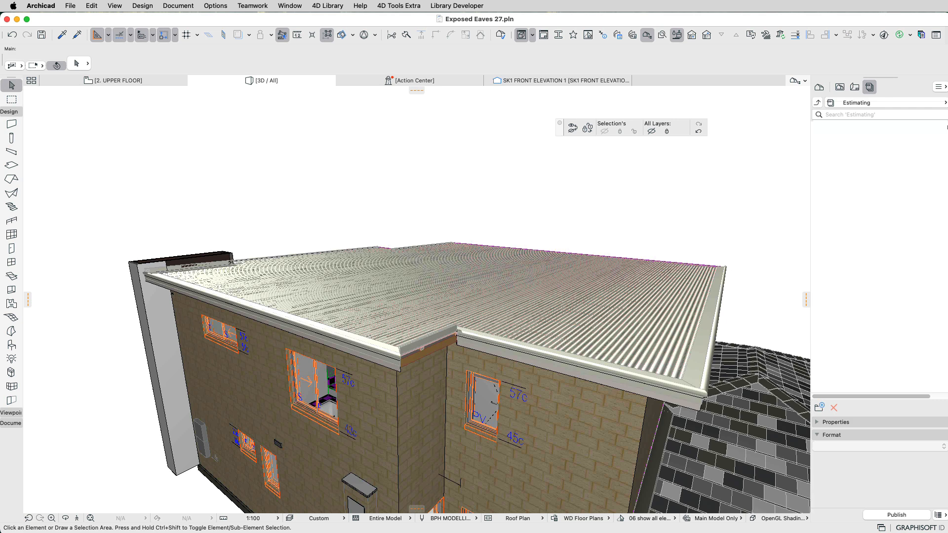
pyautogui.click(434, 289)
pyautogui.press('super+t')
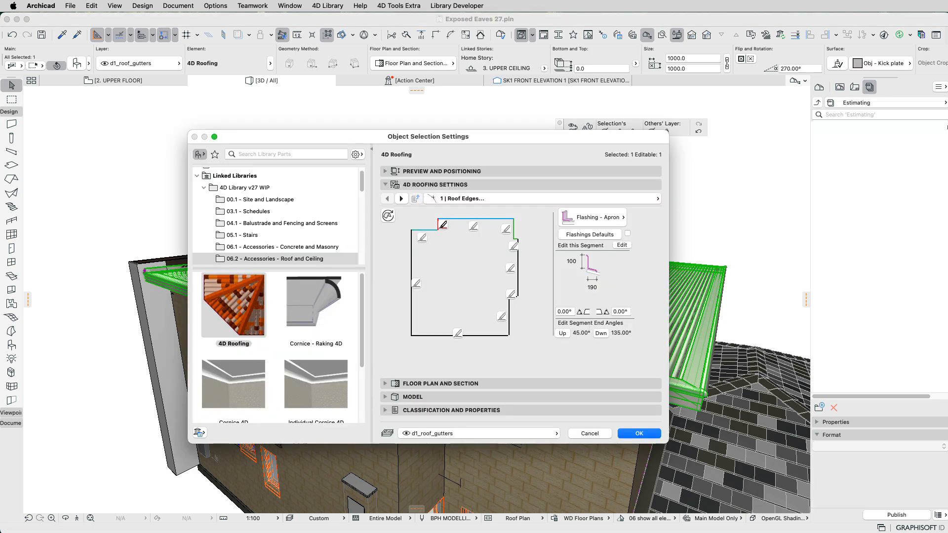
pyautogui.click(592, 217)
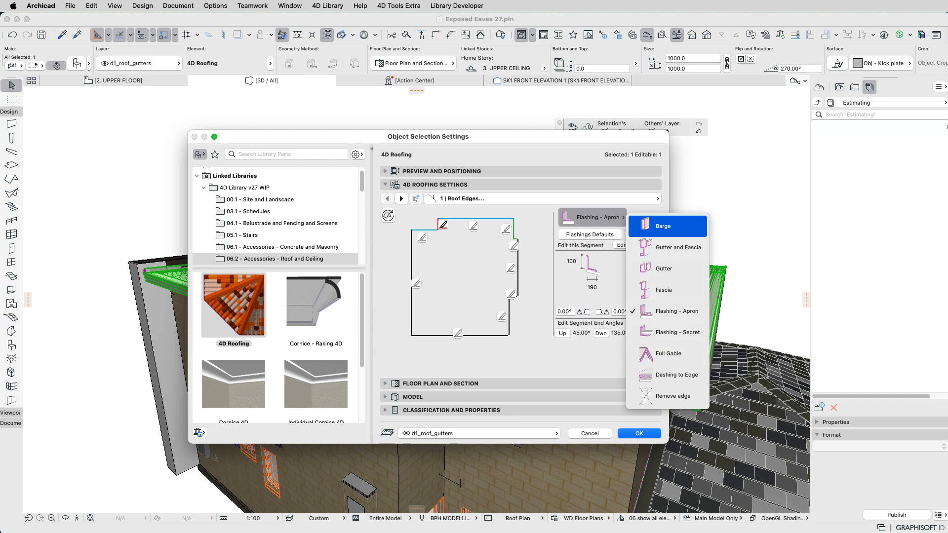
pyautogui.click(663, 226)
pyautogui.press('Return')
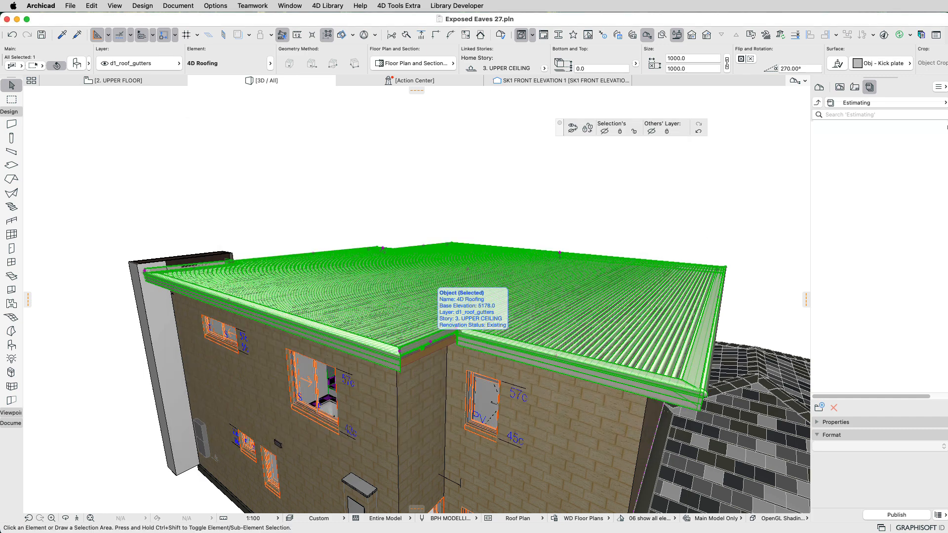
pyautogui.press('Escape')
# Select the skillion roof at its stepped corner above the front facade and open its object settings.
pyautogui.keyDown('shift'); pyautogui.moveTo(493, 306); pyautogui.dragTo(321, 276, button='middle'); pyautogui.keyUp('shift')
pyautogui.keyDown('shift'); pyautogui.moveTo(410, 478); pyautogui.dragTo(341, 458, button='middle'); pyautogui.keyUp('shift')
pyautogui.keyDown('shift'); pyautogui.moveTo(340, 395); pyautogui.dragTo(385, 419, button='middle'); pyautogui.keyUp('shift')
pyautogui.moveTo(197, 346); pyautogui.dragTo(642, 348, button='middle')
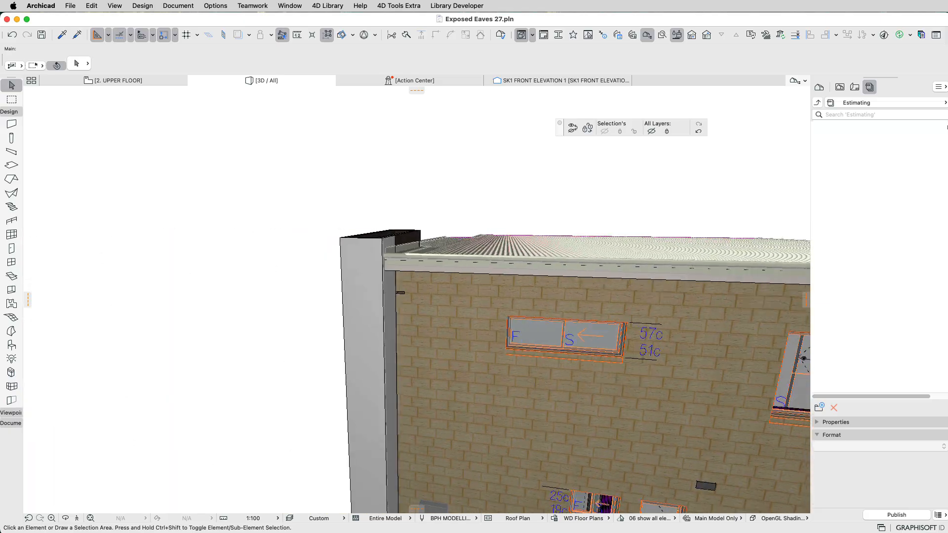
pyautogui.keyDown('shift'); pyautogui.moveTo(444, 346); pyautogui.dragTo(701, 355, button='middle'); pyautogui.keyUp('shift')
pyautogui.keyDown('shift'); pyautogui.moveTo(405, 269); pyautogui.dragTo(368, 252, button='middle'); pyautogui.keyUp('shift')
pyautogui.scroll(5, 368, 249)
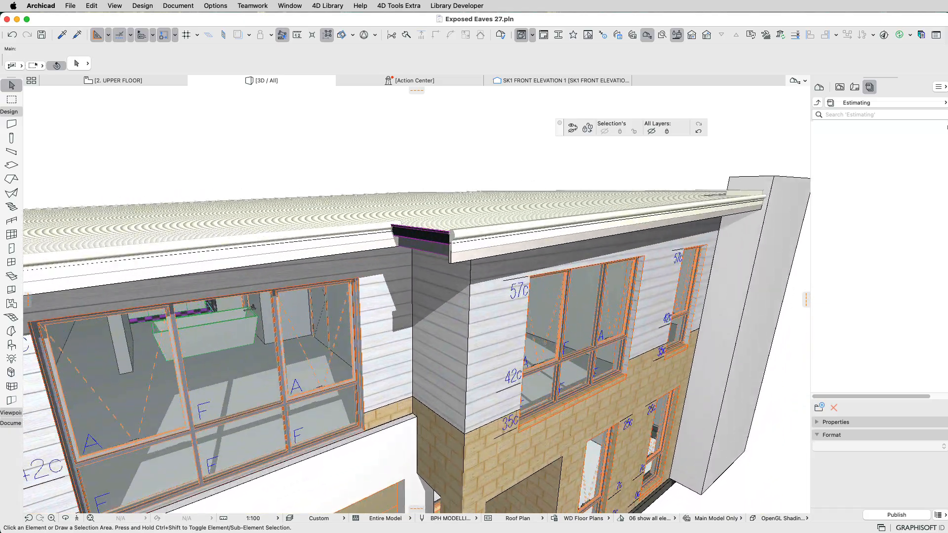
pyautogui.keyDown('shift'); pyautogui.moveTo(419, 306); pyautogui.dragTo(400, 362, button='middle'); pyautogui.keyUp('shift')
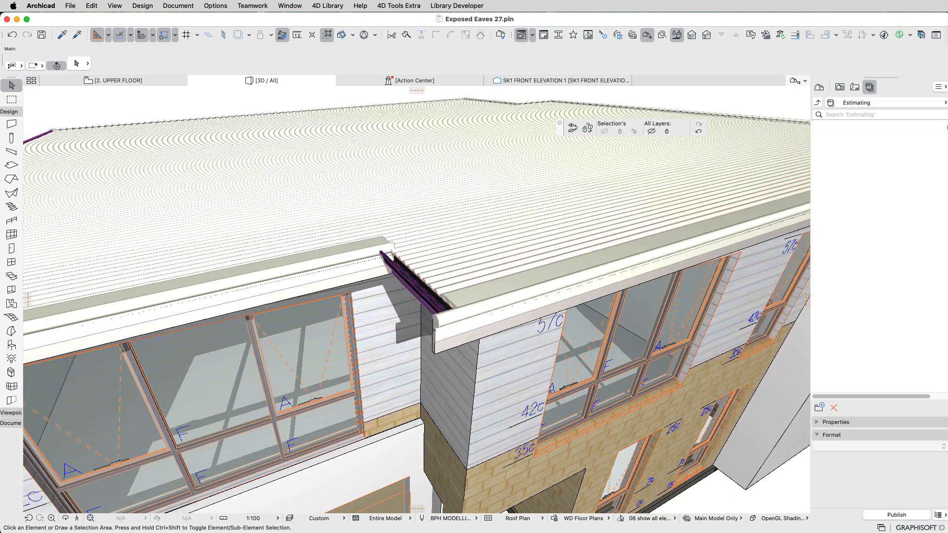
pyautogui.click(437, 271)
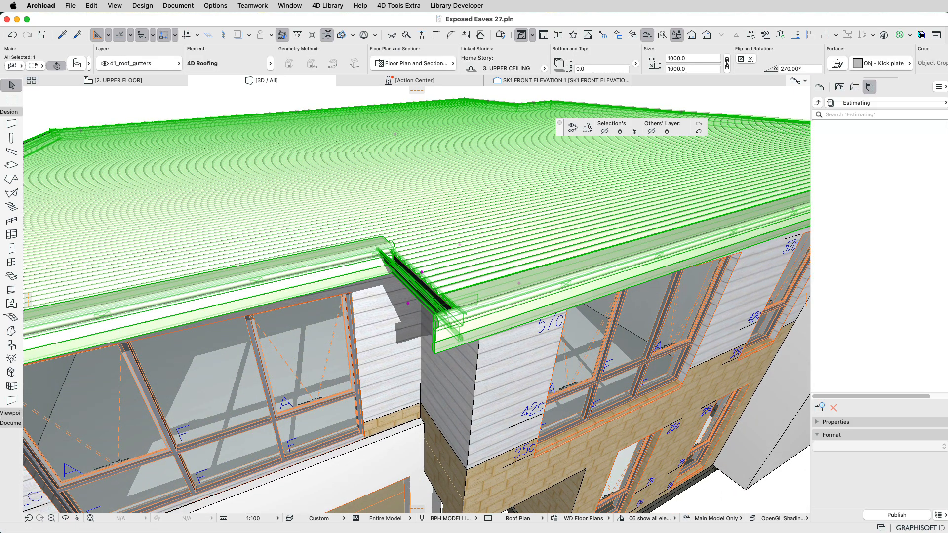
pyautogui.press('super+t')
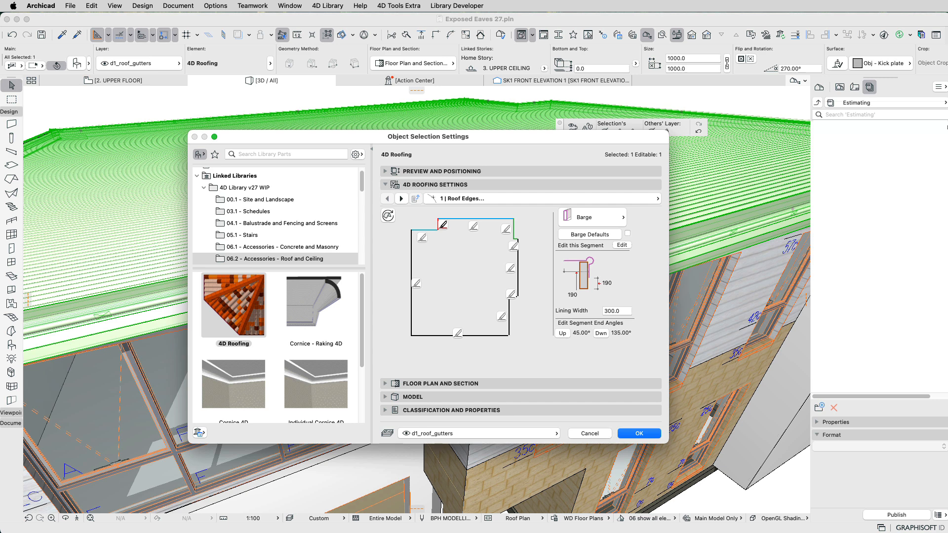
# Set the short gutter segment at the front facade's roof step to Barge, accept, and deselect the roof.
pyautogui.click(511, 295)
pyautogui.click(592, 217)
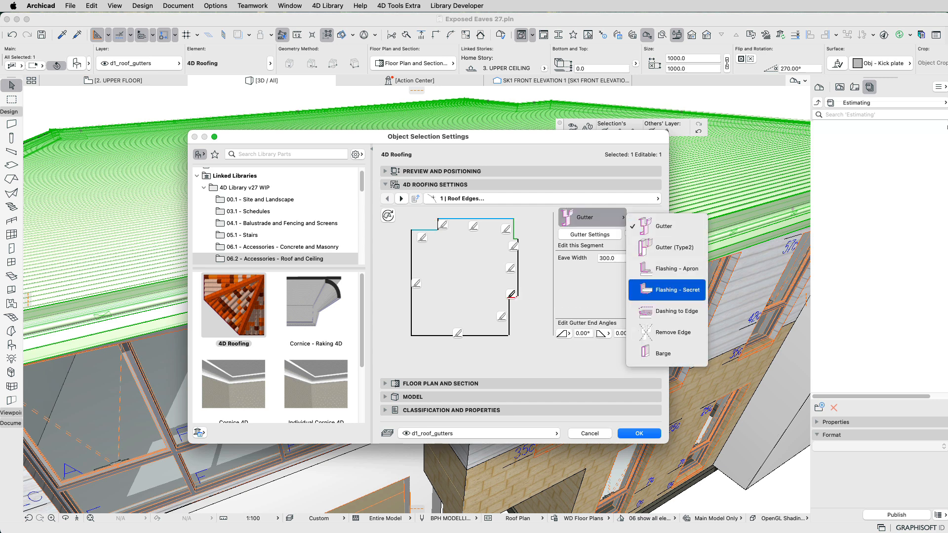
pyautogui.click(664, 354)
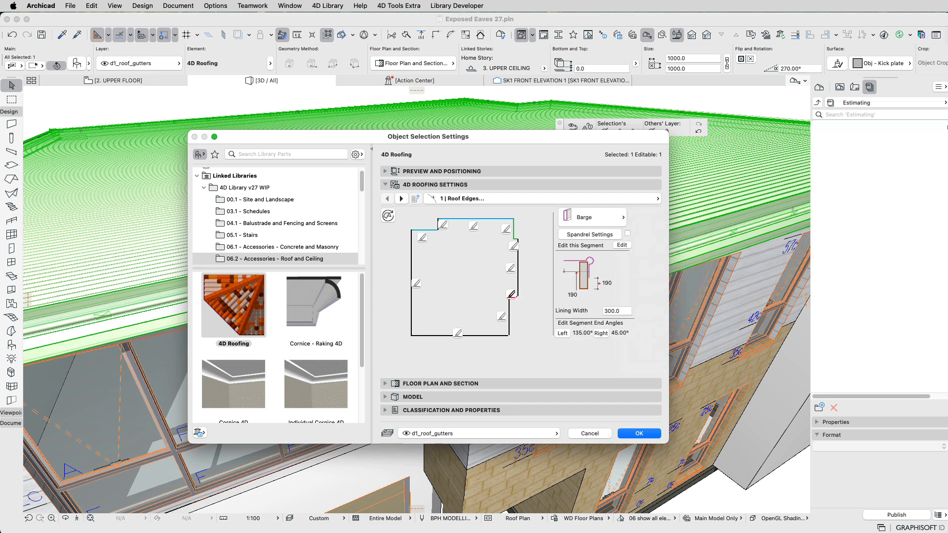
pyautogui.press('Return')
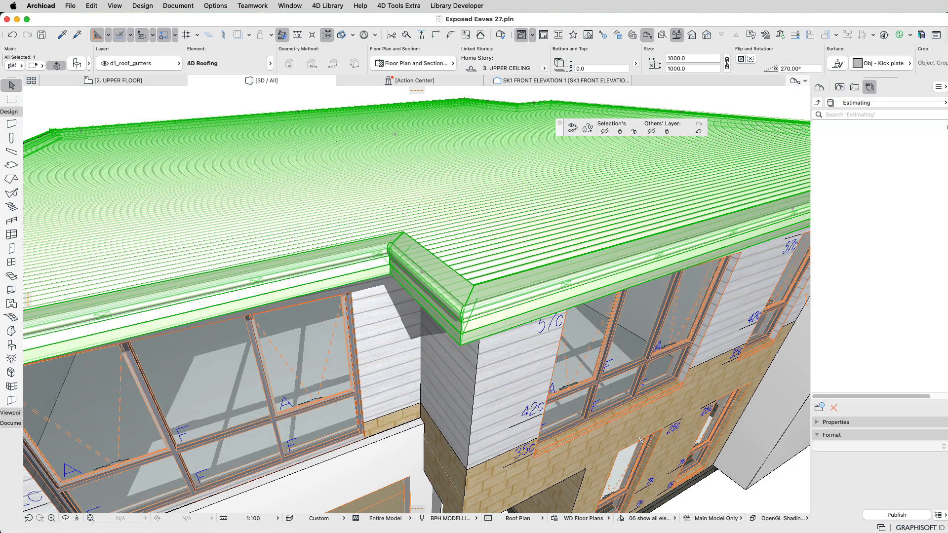
pyautogui.press('Escape')
pyautogui.keyDown('shift'); pyautogui.moveTo(460, 344); pyautogui.dragTo(637, 256, button='middle'); pyautogui.keyUp('shift')
pyautogui.scroll(-8, 425, 315)
pyautogui.keyDown('shift'); pyautogui.moveTo(424, 316); pyautogui.dragTo(364, 257, button='middle'); pyautogui.keyUp('shift')
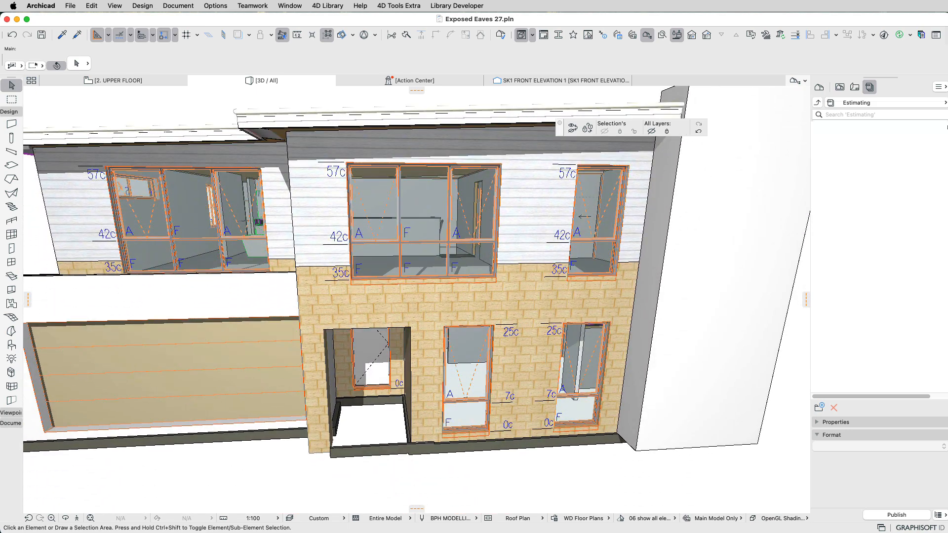